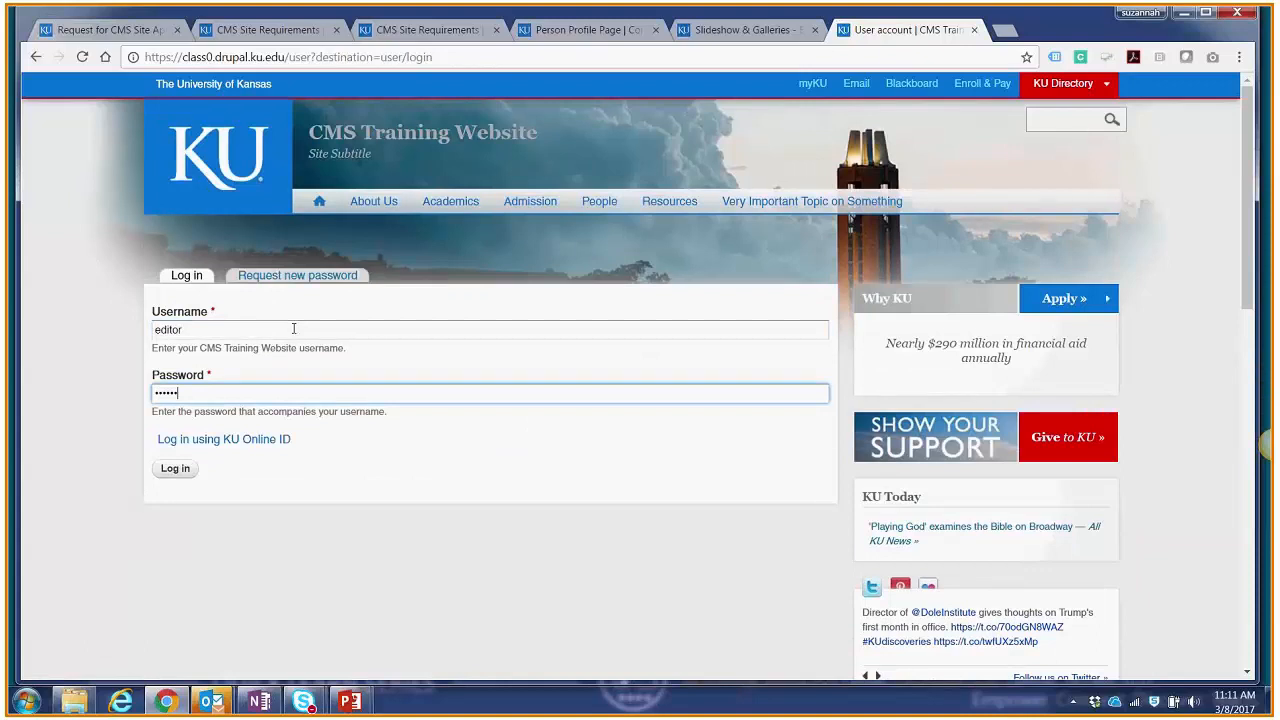
# Step: Log in to the CMS training site with the editor account and open the site's home page
pyautogui.press('Return')
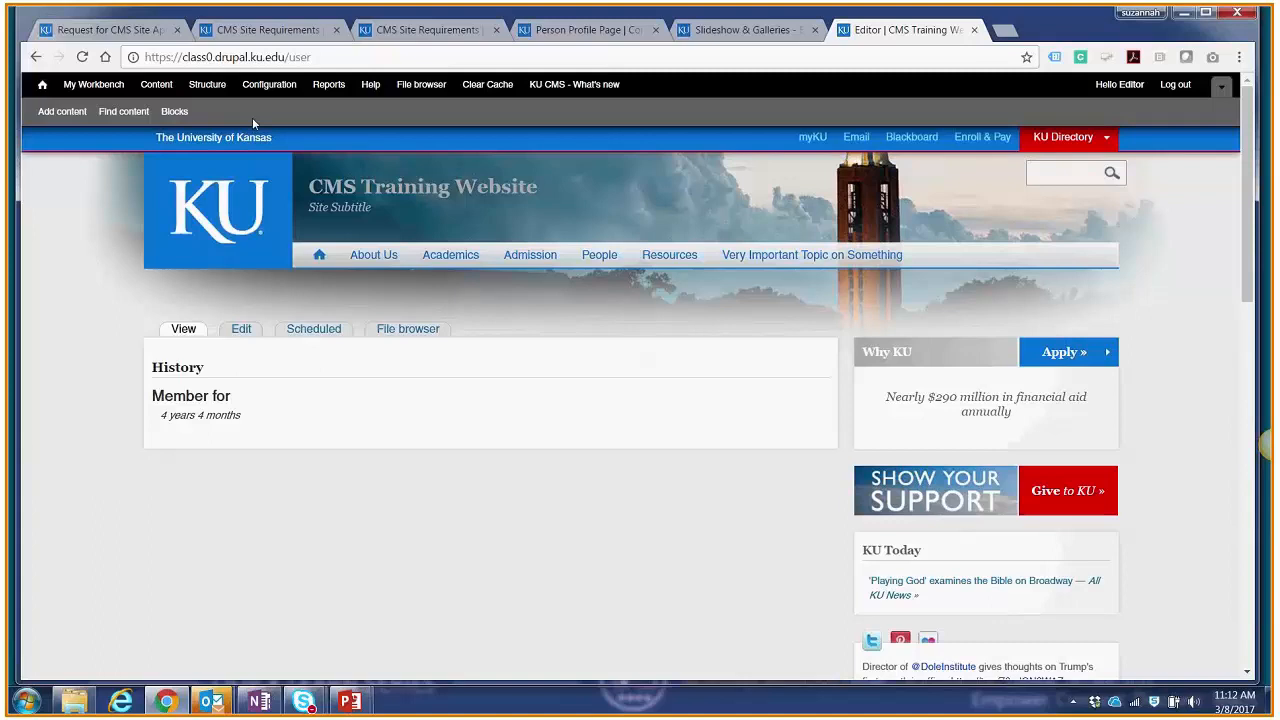
pyautogui.click(321, 255)
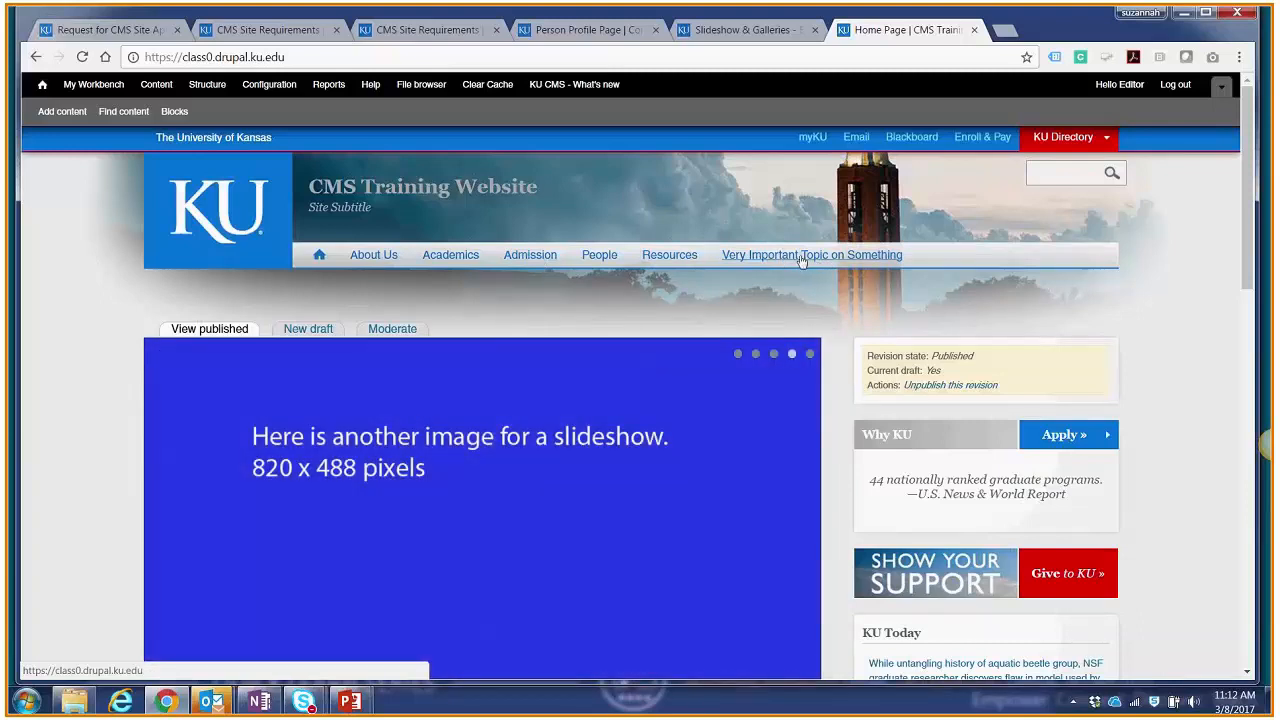
# Step: View where the Academics, Admission and About Us main menu items lead, and look over the Contact page
pyautogui.click(437, 258)
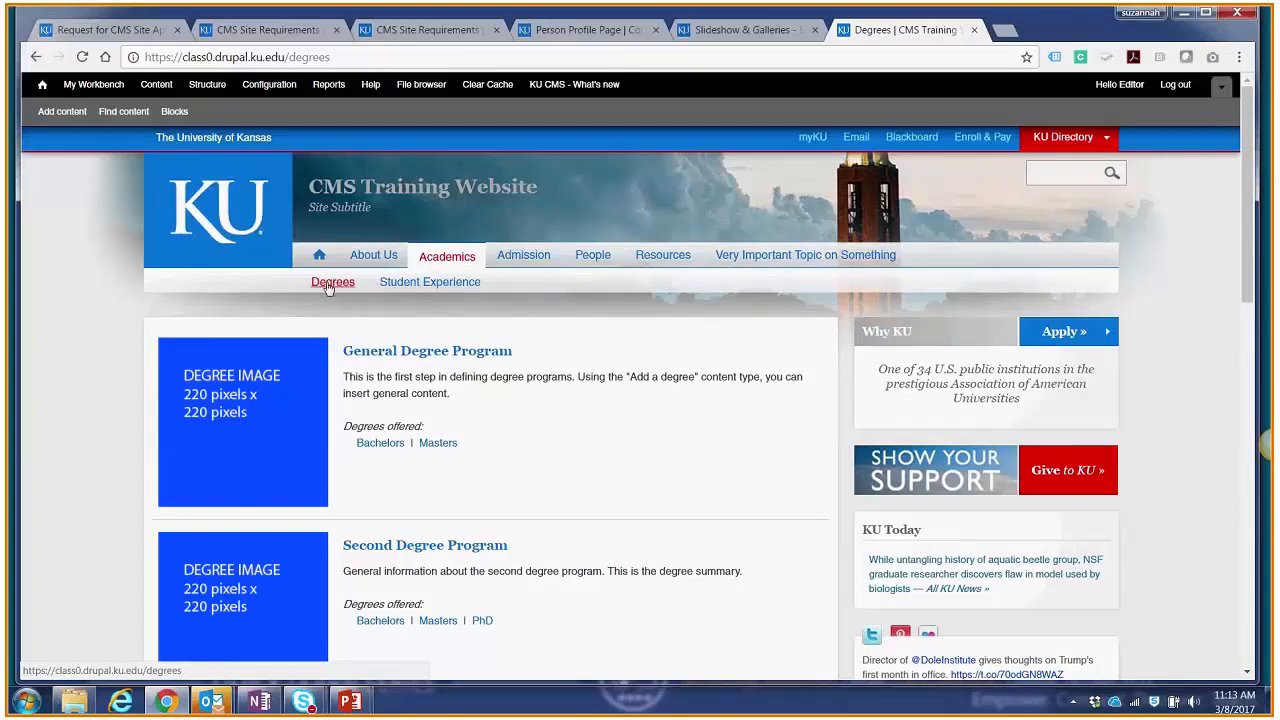
pyautogui.click(512, 258)
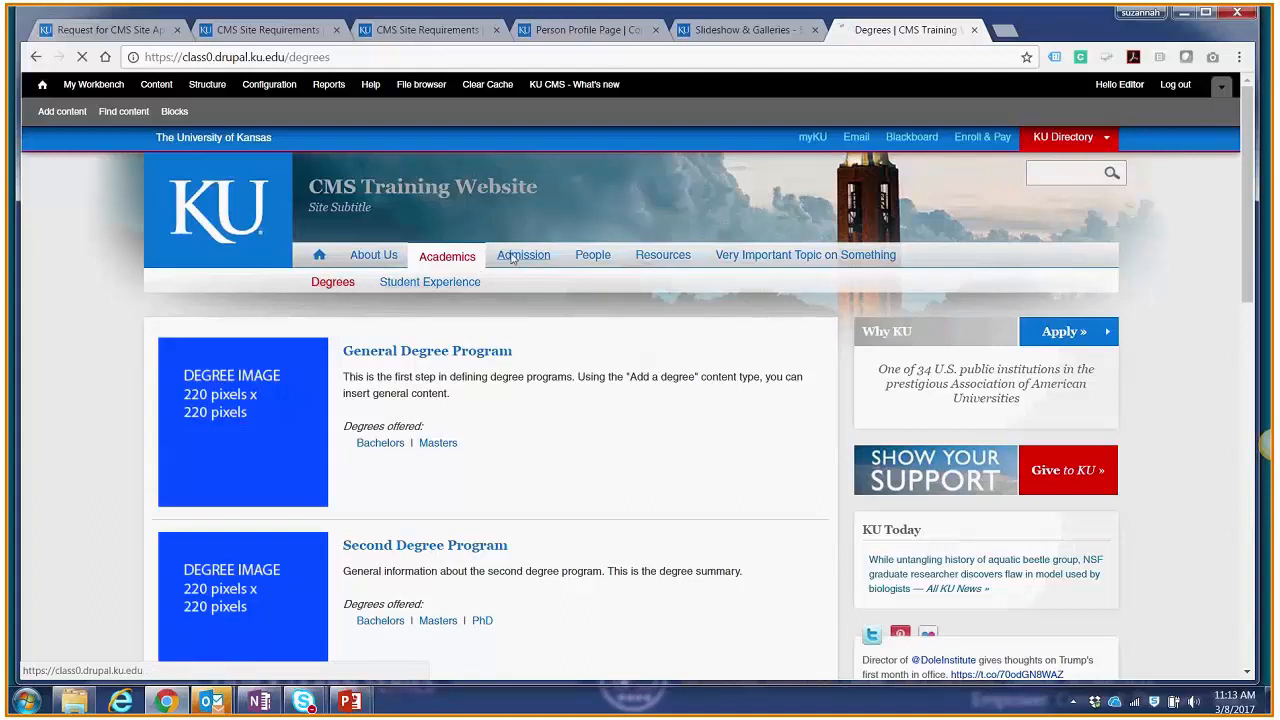
pyautogui.click(378, 256)
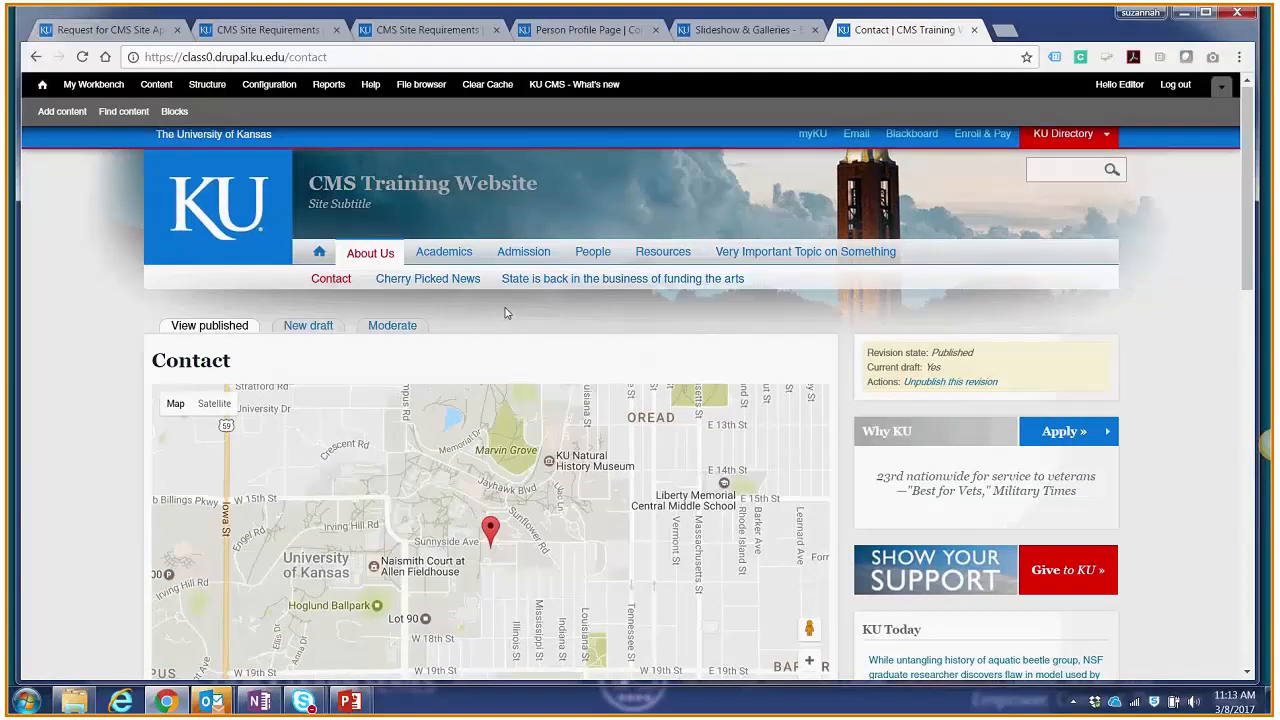
pyautogui.scroll(-1, 505, 313)
pyautogui.scroll(1, 505, 307)
pyautogui.scroll(1, 505, 305)
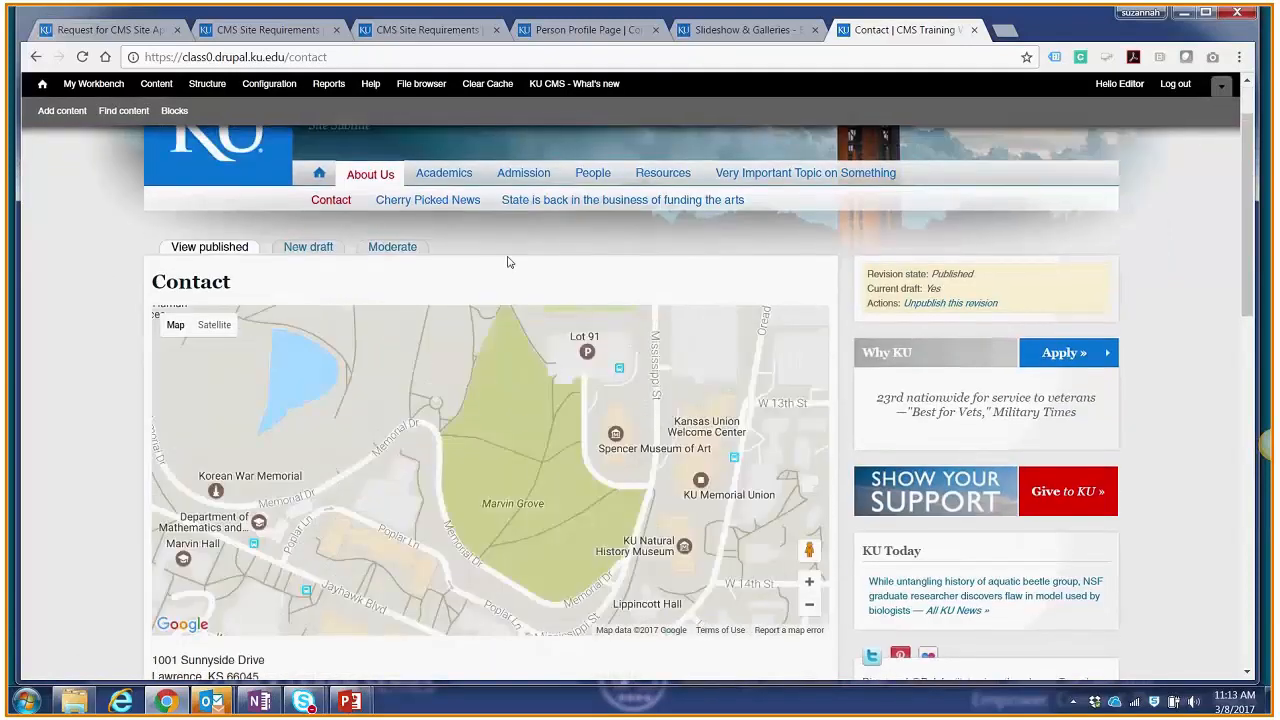
pyautogui.scroll(1, 507, 262)
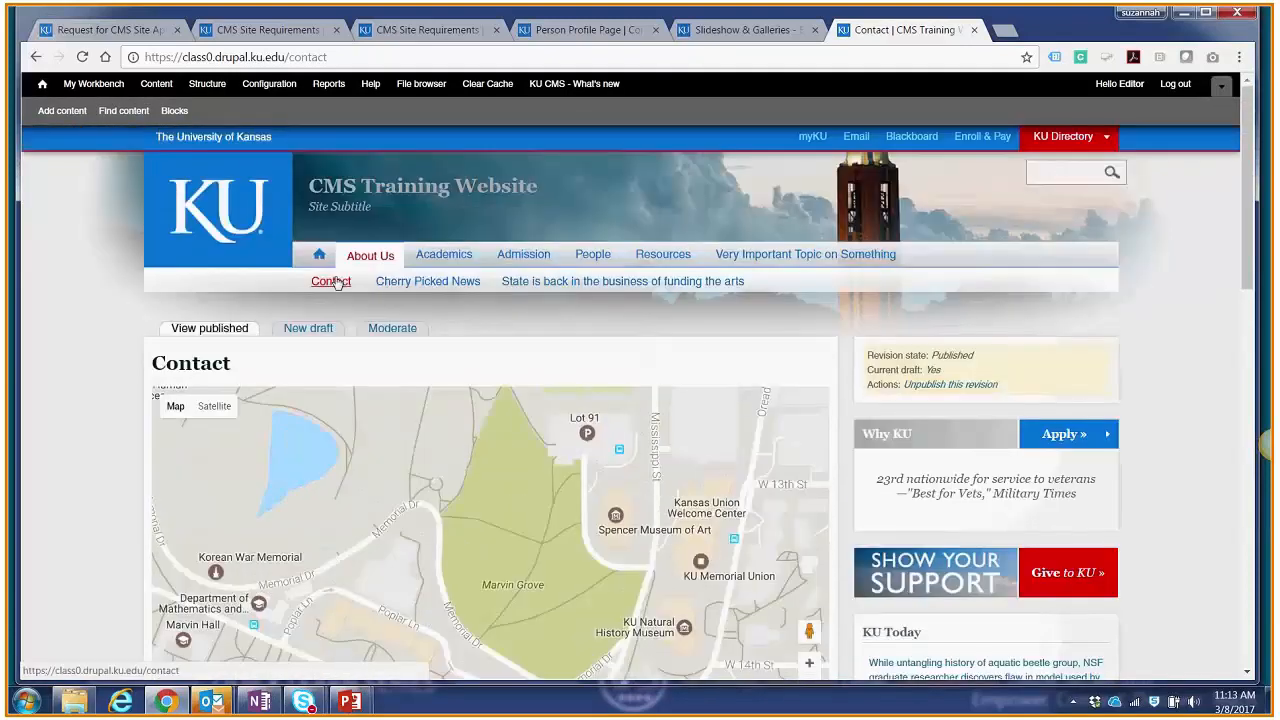
# Step: Compare the second-level pages under Academics and Resources, viewing the Tabs page and the Example page
pyautogui.click(459, 258)
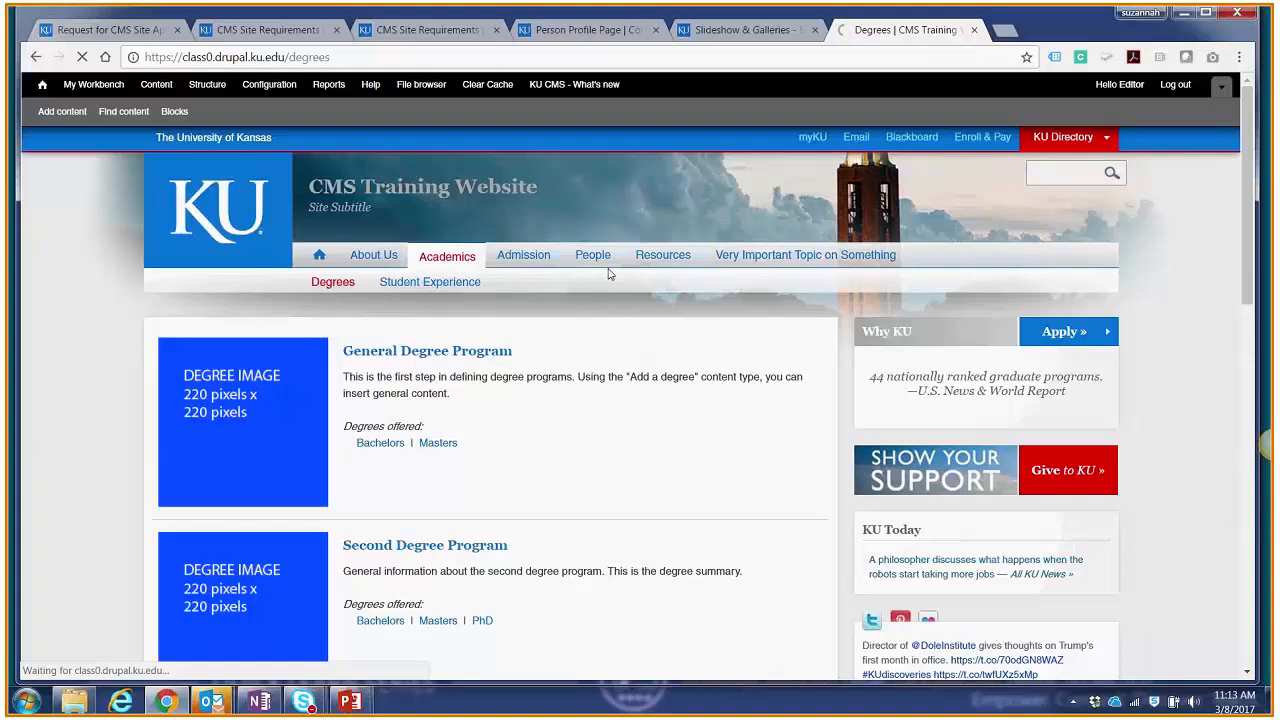
pyautogui.click(655, 258)
pyautogui.click(537, 285)
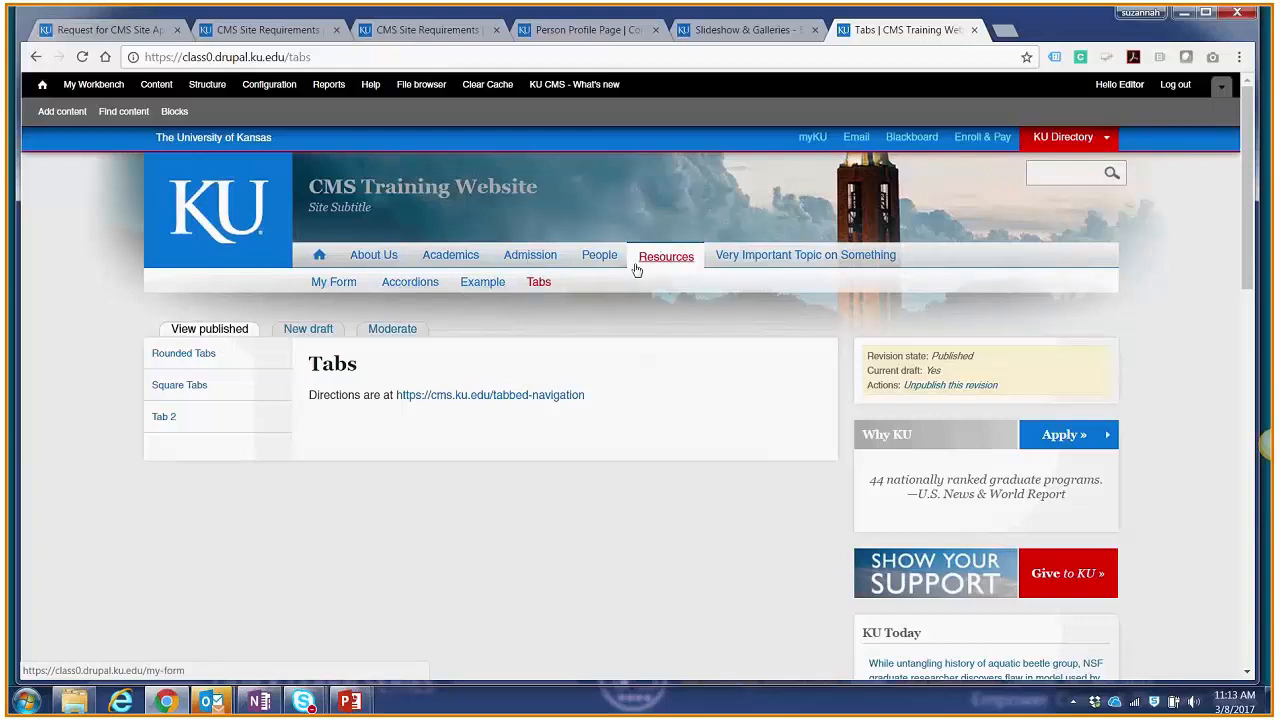
pyautogui.click(483, 283)
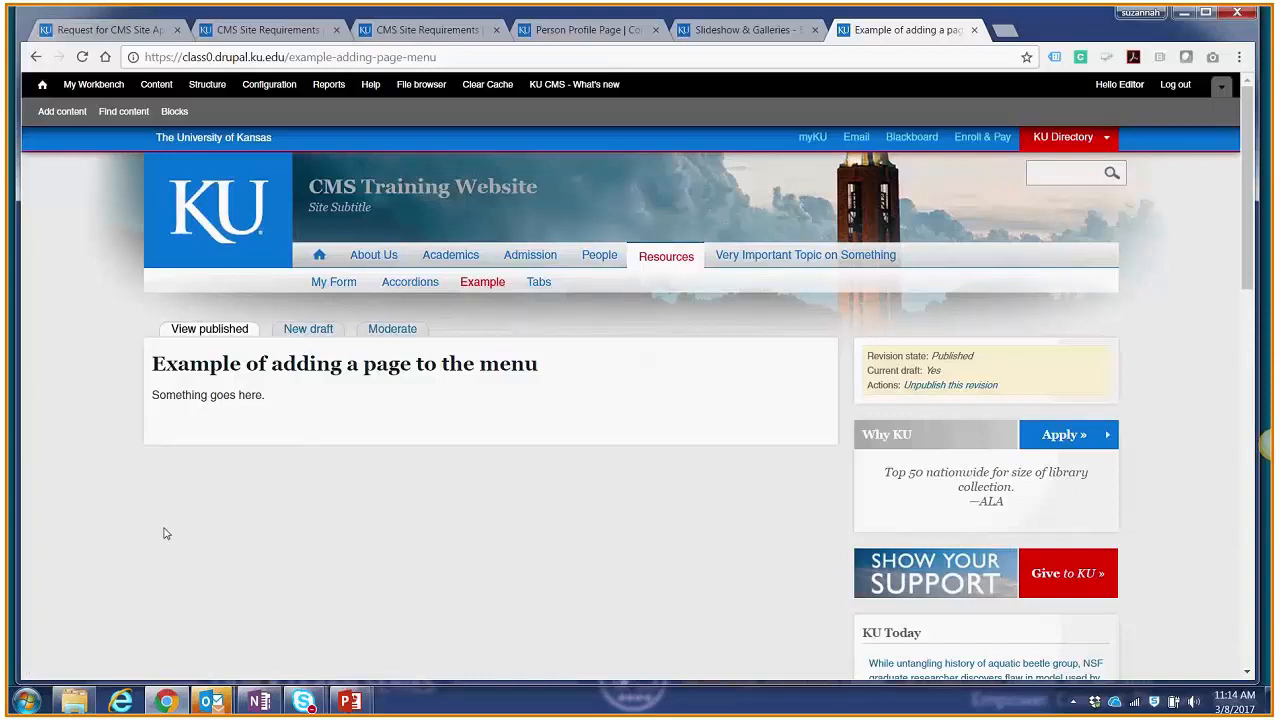
# Step: Start a new General content page titled "Example of a page that will create a third-level link"
pyautogui.click(64, 116)
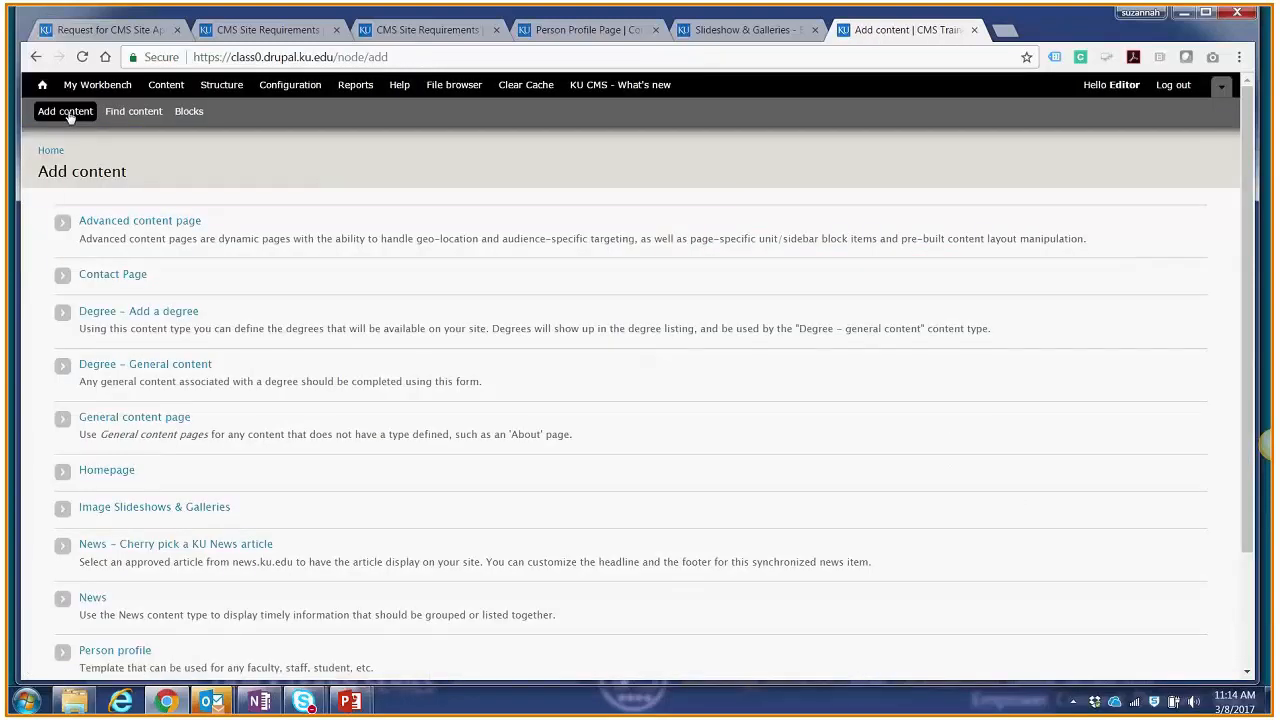
pyautogui.scroll(-1, 257, 217)
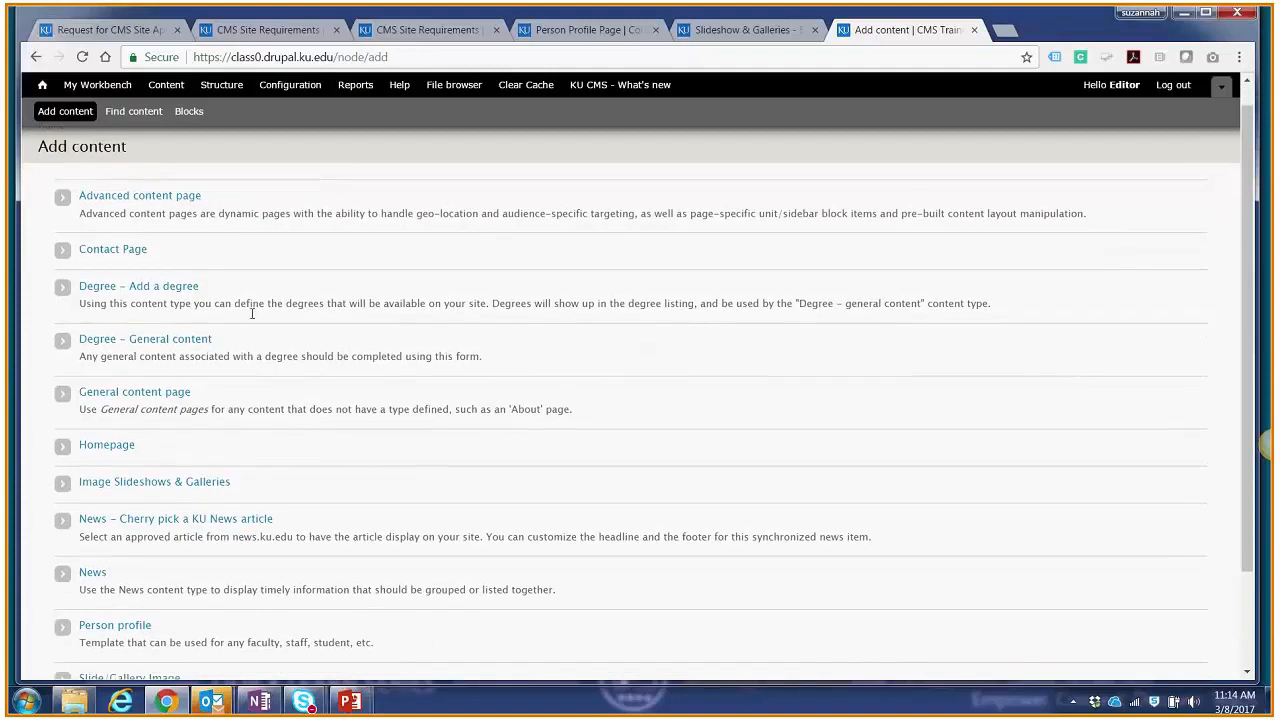
pyautogui.click(100, 396)
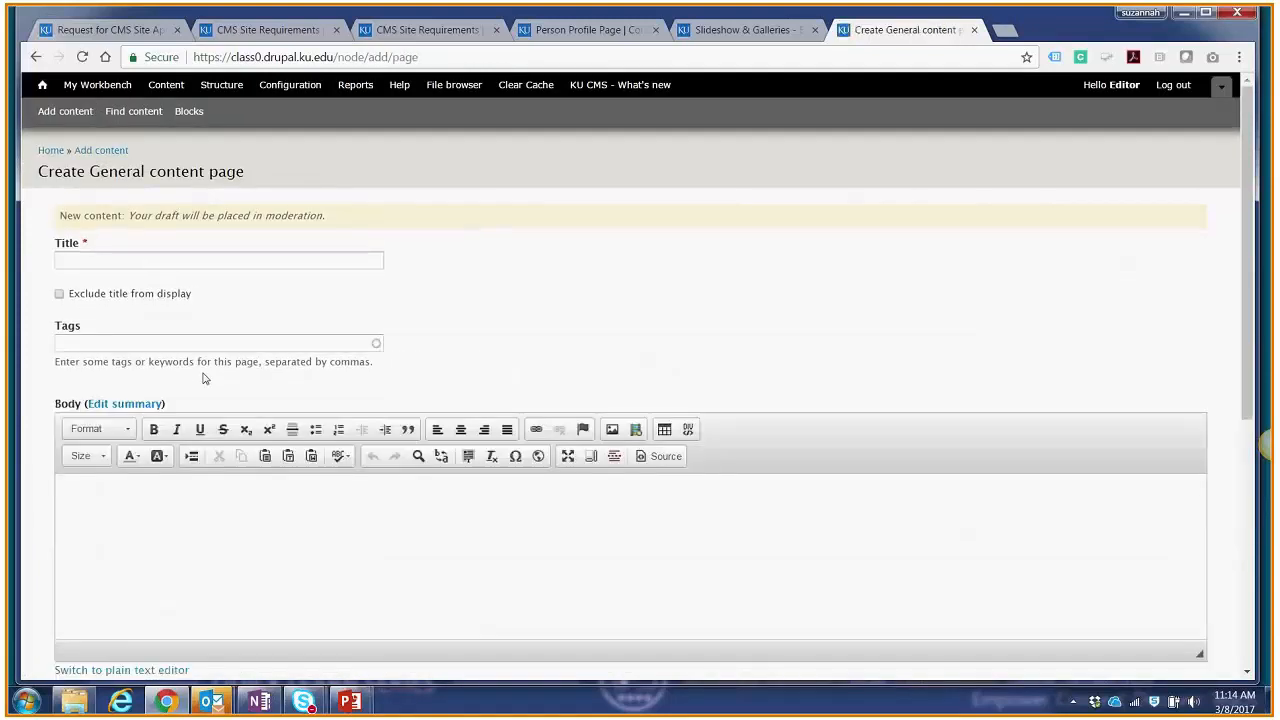
pyautogui.click(246, 263)
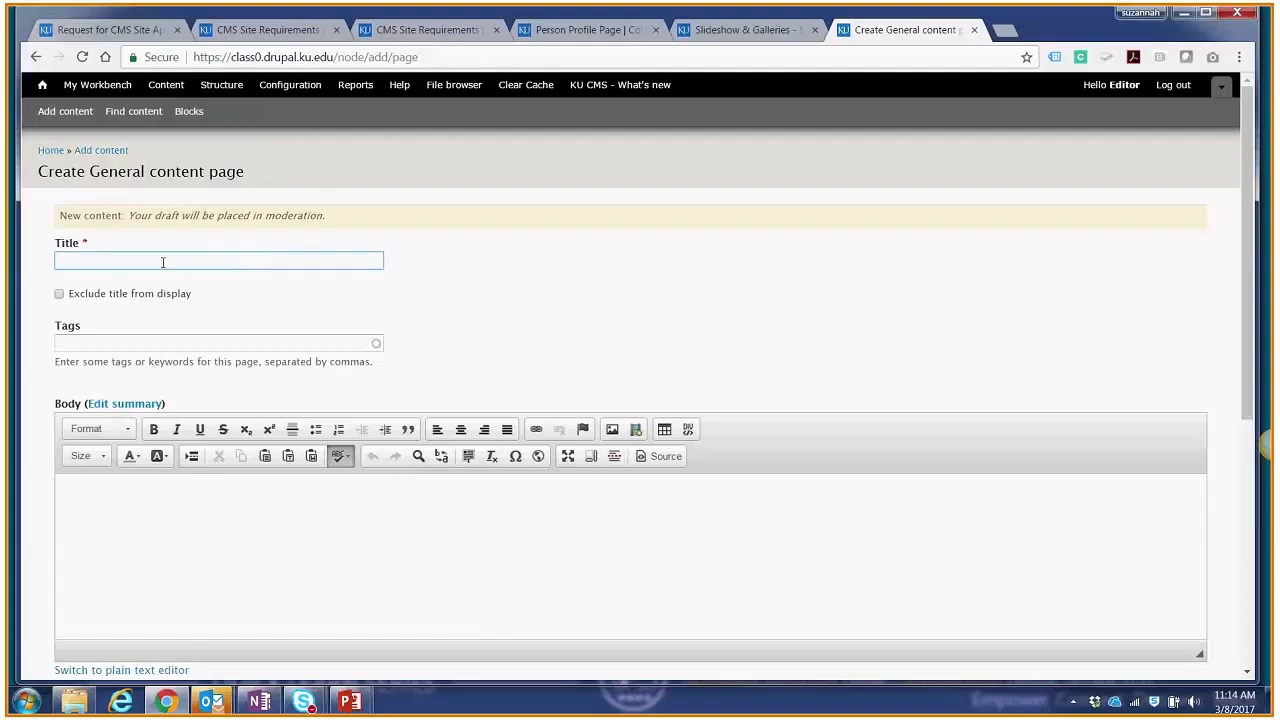
pyautogui.write('Example of a page that will create a third-level link')
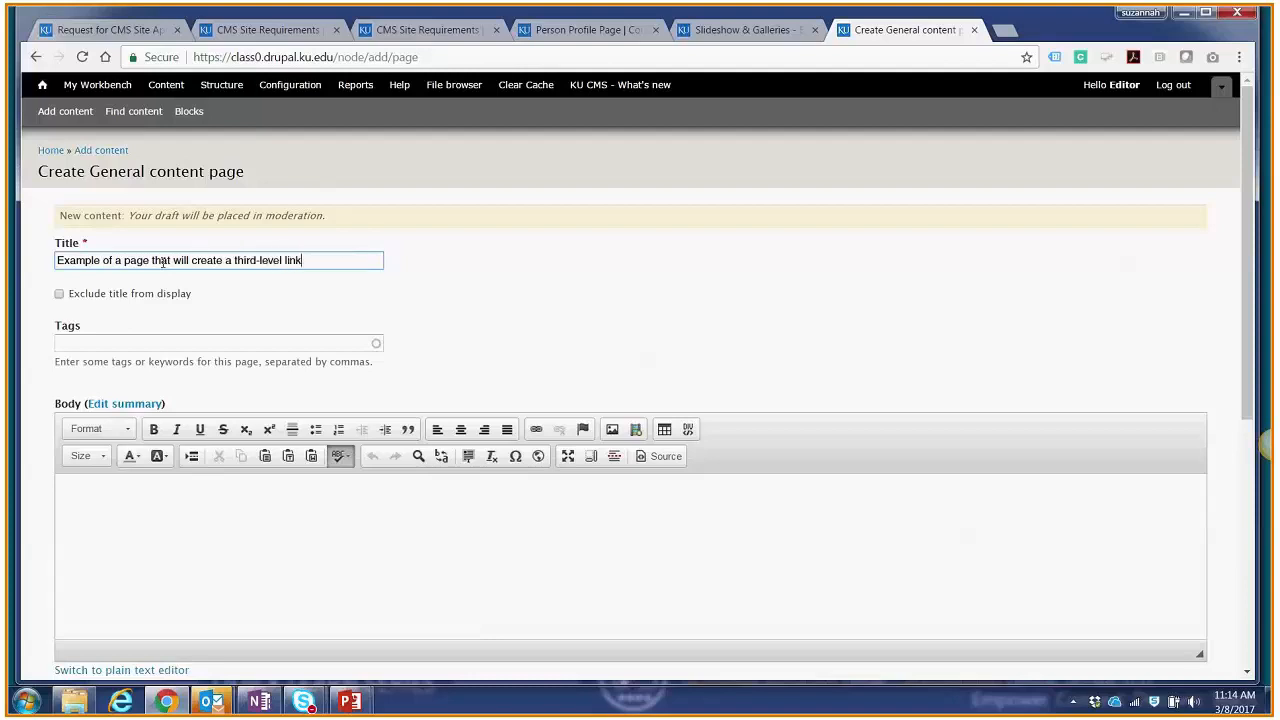
pyautogui.click(466, 292)
# Step: Enter "Something goes here." as the body text of the new page
pyautogui.scroll(-1, 386, 297)
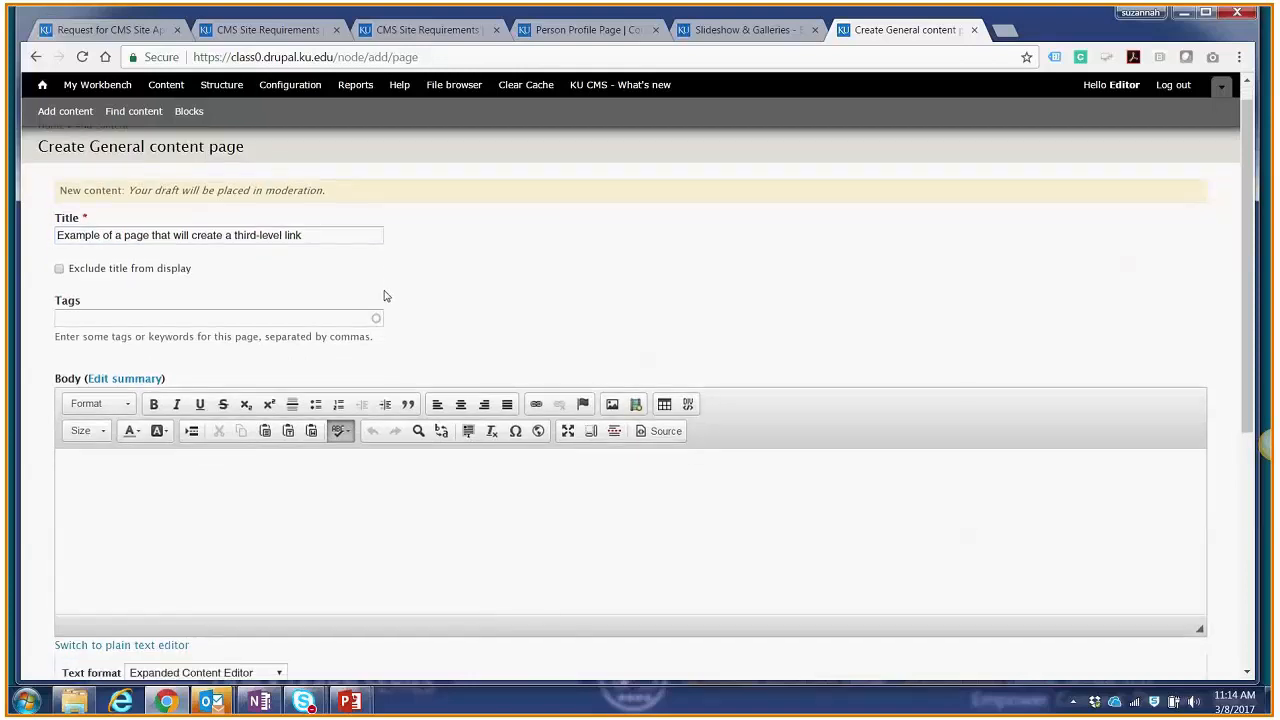
pyautogui.scroll(-2, 206, 274)
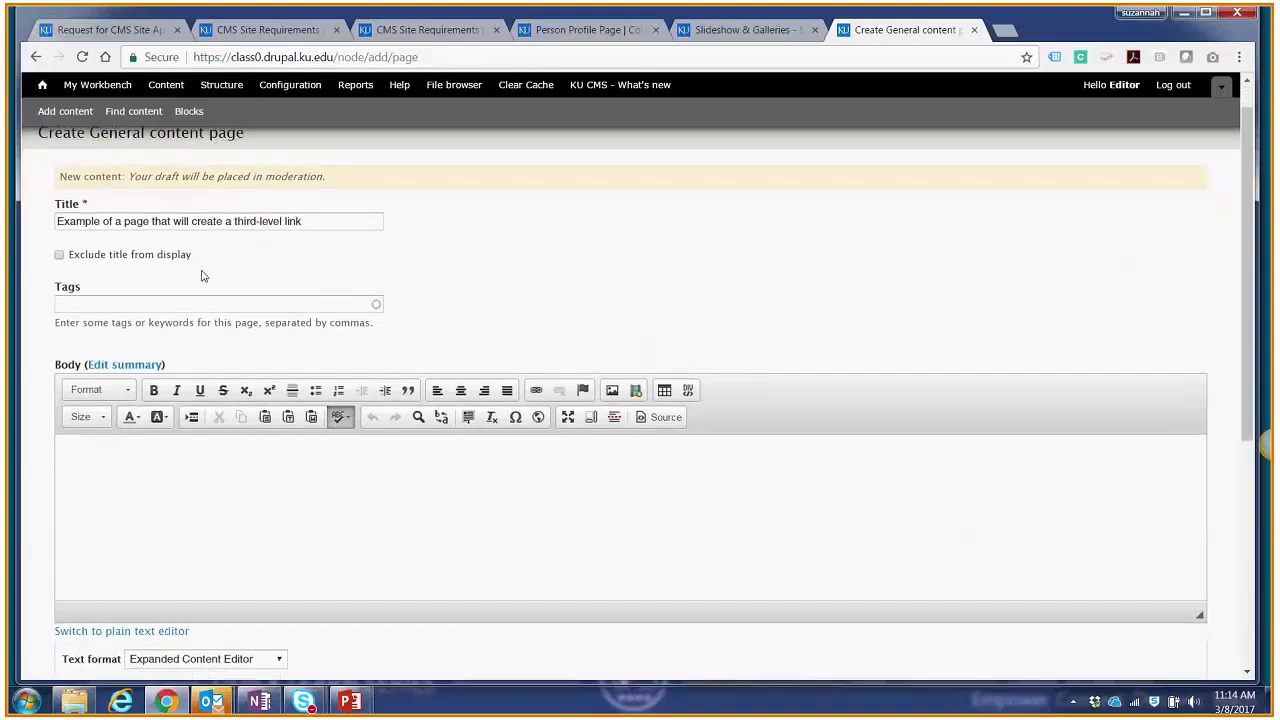
pyautogui.click(138, 400)
pyautogui.write('Something goes here.')
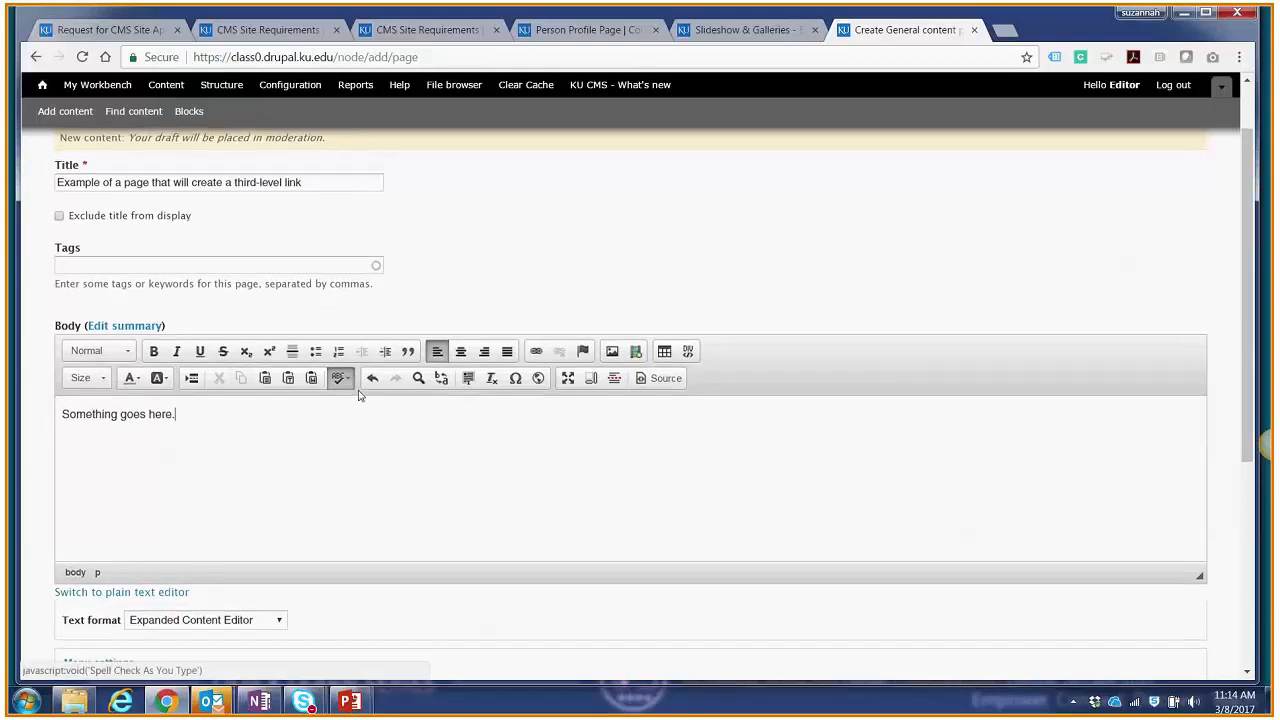
# Step: Provide a menu link for the page and shorten its link title to "third-level example"
pyautogui.scroll(-3, 412, 376)
pyautogui.scroll(-4, 410, 378)
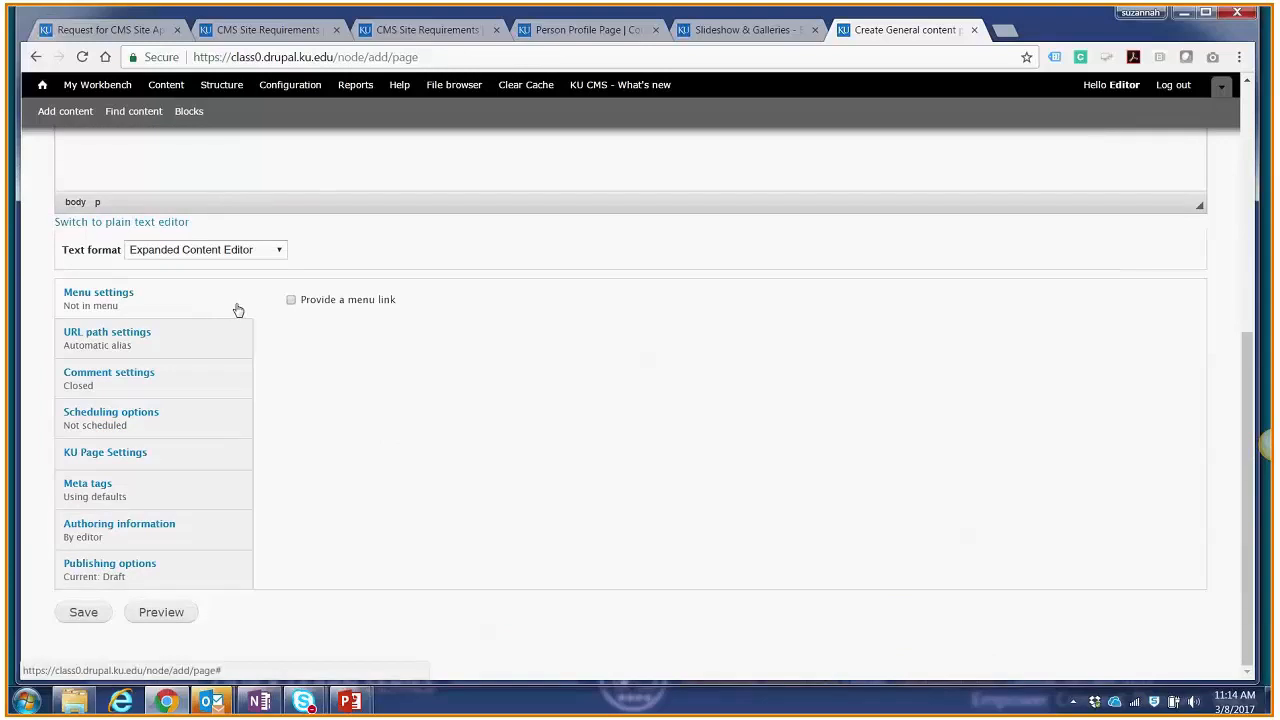
pyautogui.click(292, 301)
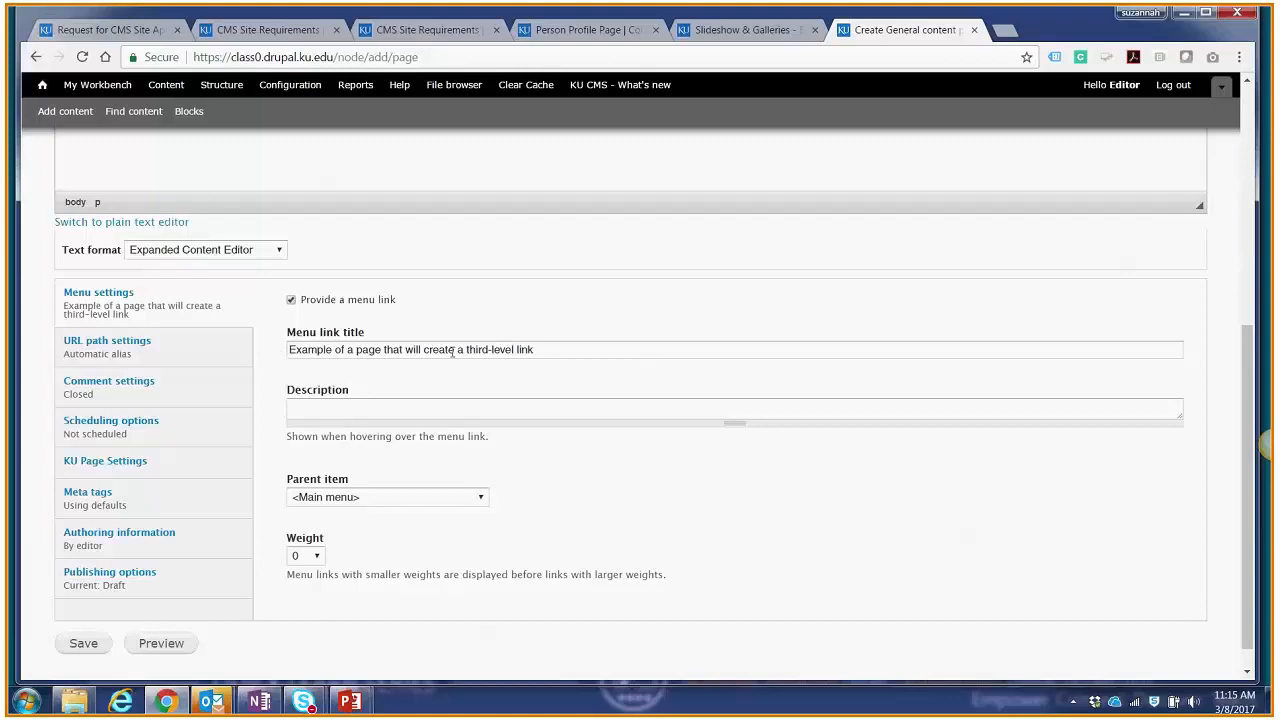
pyautogui.moveTo(463, 348); pyautogui.dragTo(289, 349)
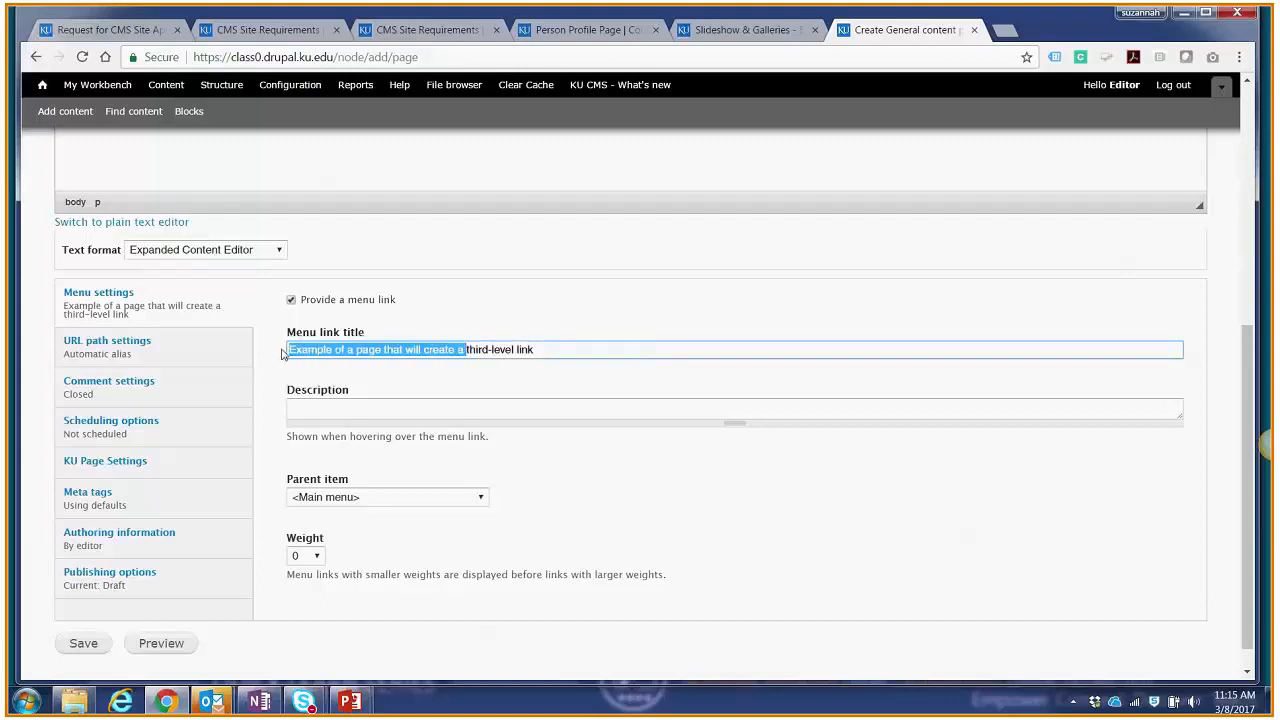
pyautogui.press('BackSpace')
pyautogui.doubleClick(380, 351)
pyautogui.press('BackSpace')
pyautogui.write('ex')
pyautogui.write('le')
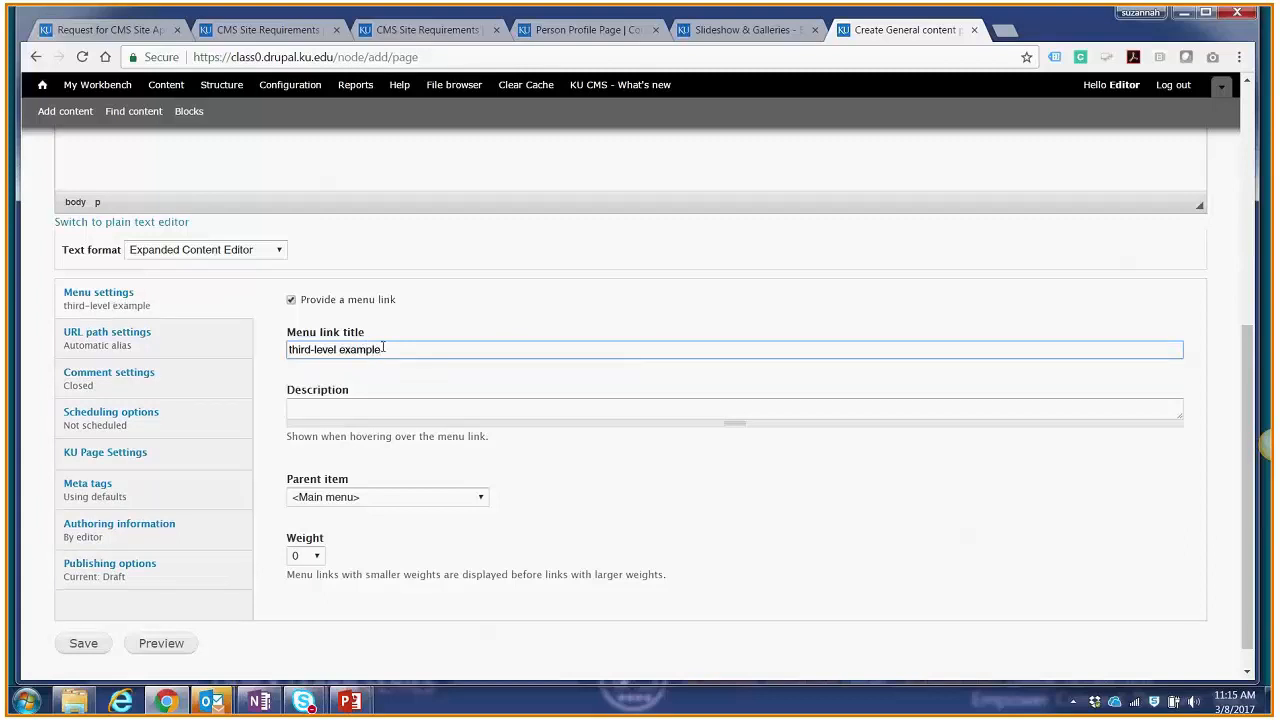
# Step: Capitalize the menu link title so it reads "Third-level Example"
pyautogui.click(292, 349)
pyautogui.press('BackSpace')
pyautogui.write('T')
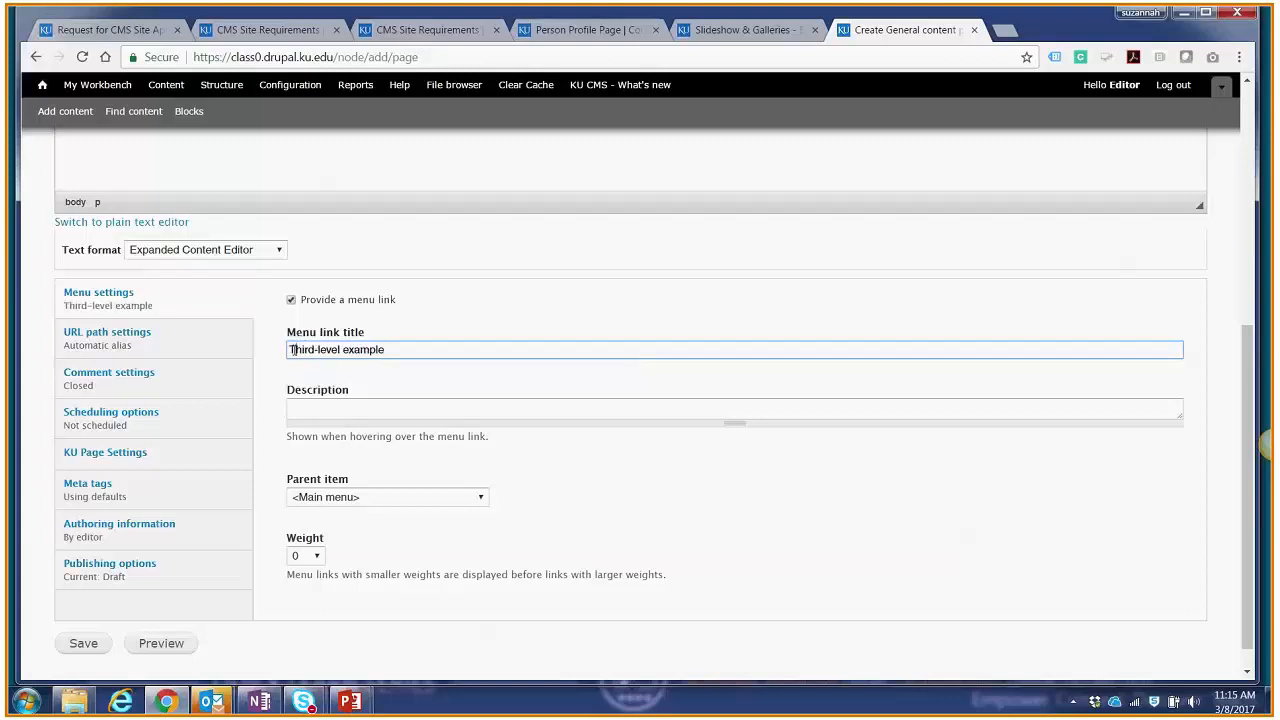
pyautogui.click(352, 352)
pyautogui.press('BackSpace')
pyautogui.write('E')
pyautogui.click(502, 447)
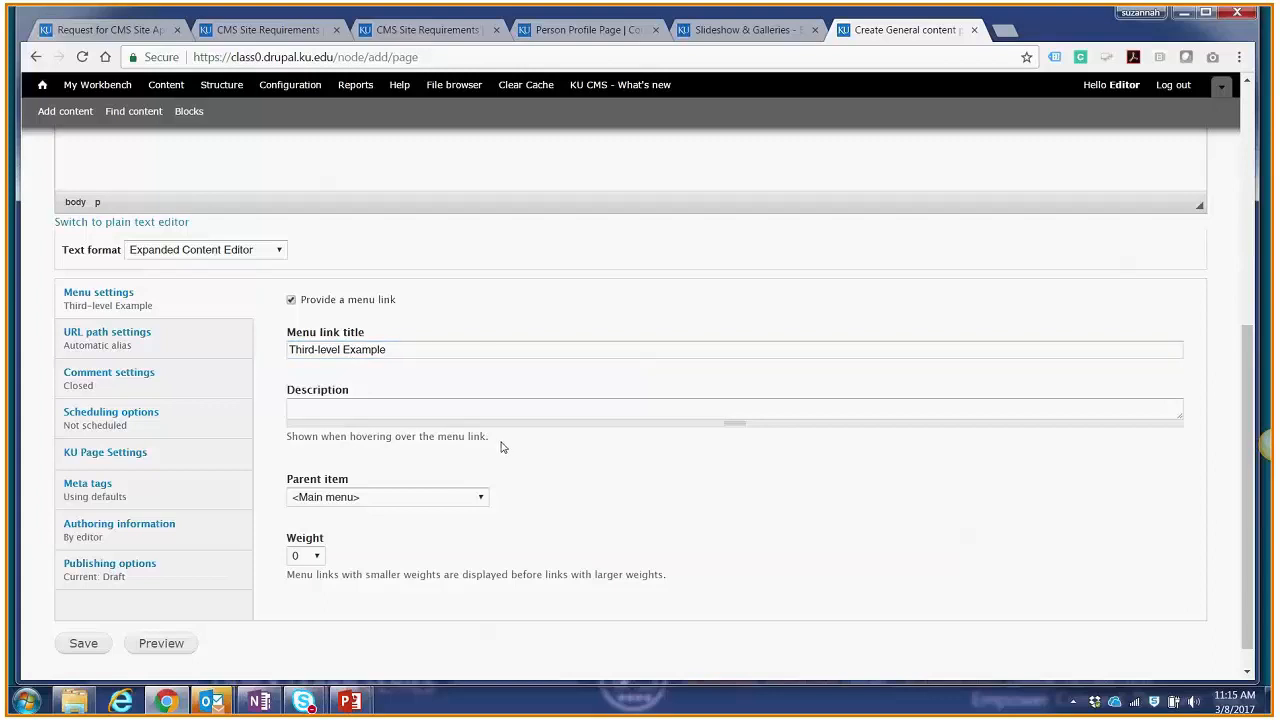
# Step: Set the menu link's parent item to Example under Resources and save the page
pyautogui.click(323, 497)
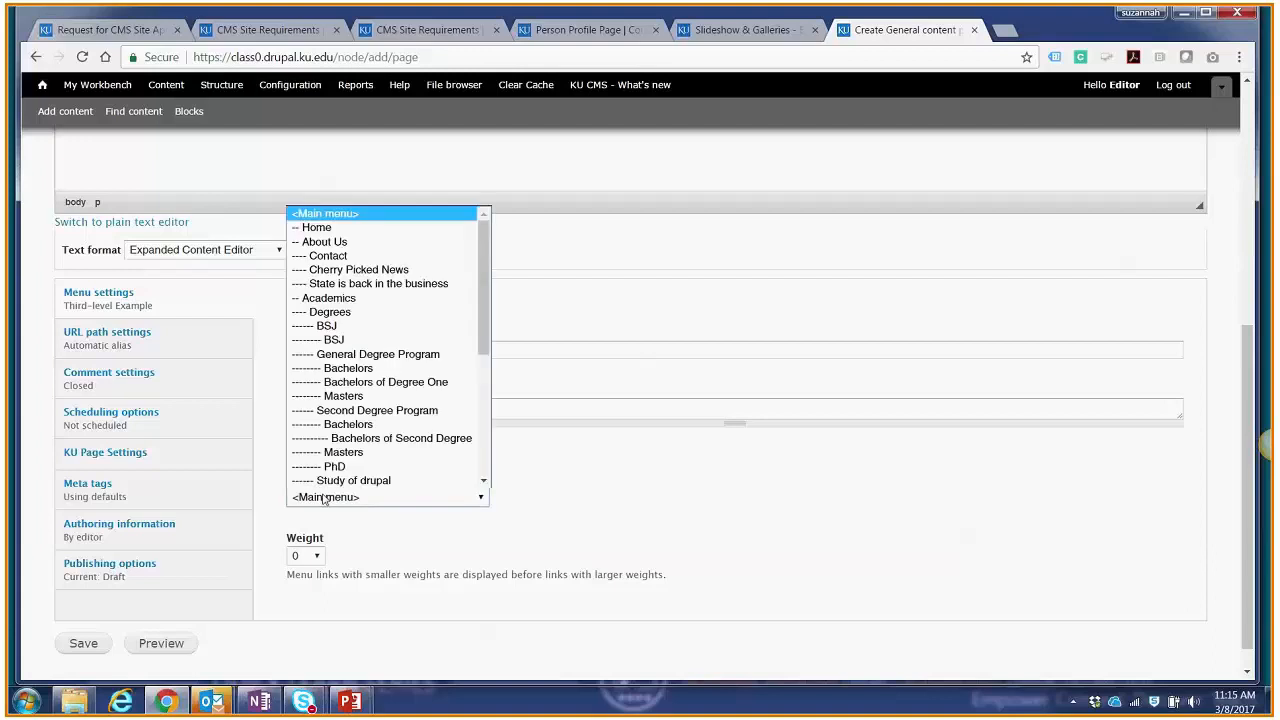
pyautogui.scroll(-6, 345, 452)
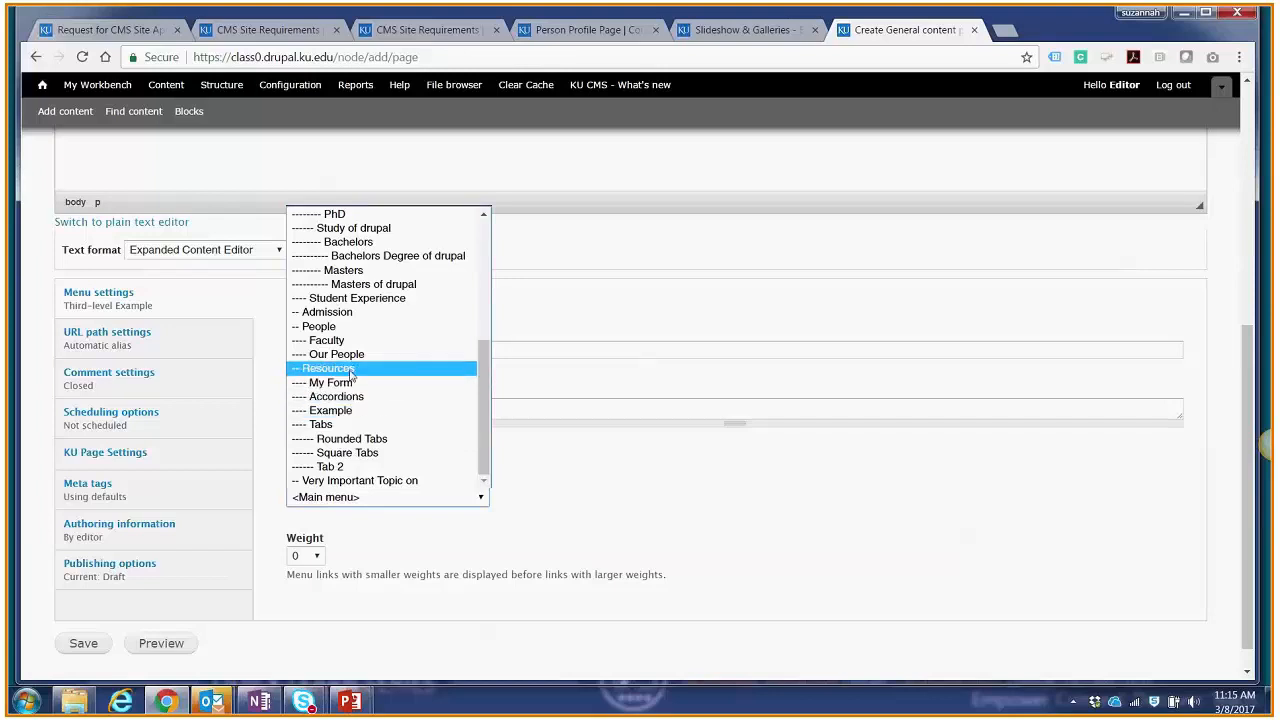
pyautogui.click(326, 411)
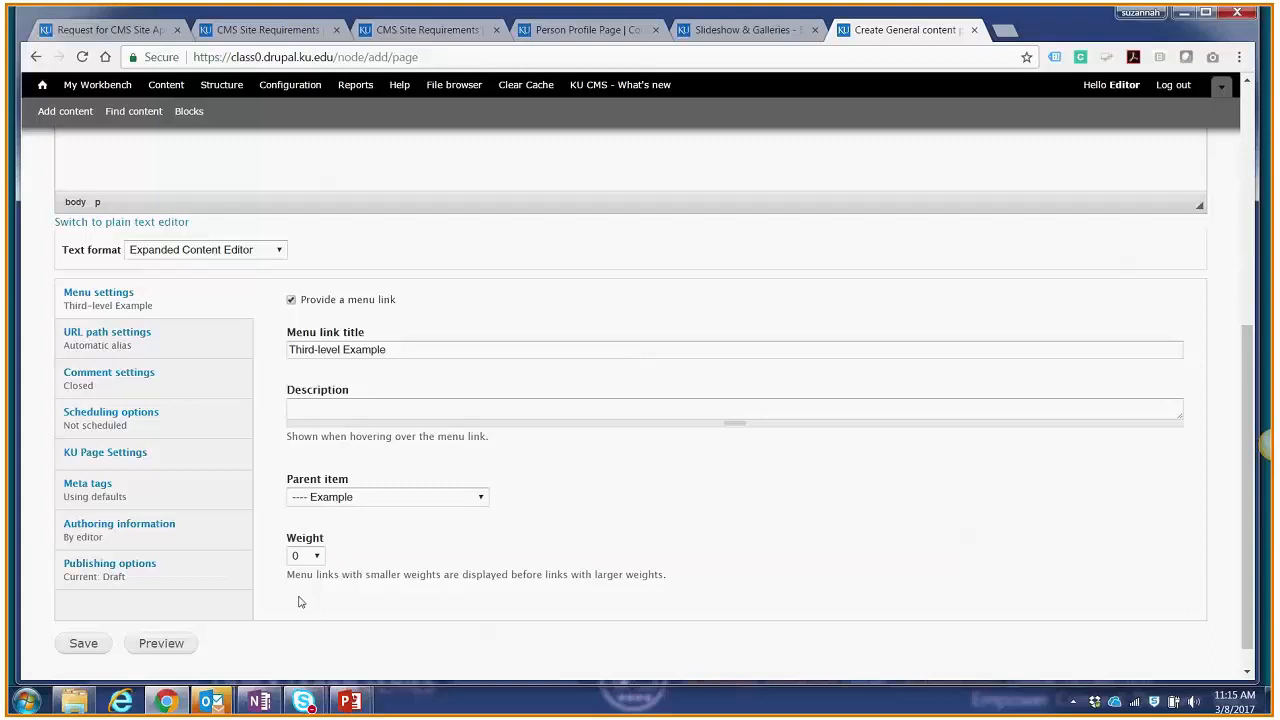
pyautogui.click(108, 645)
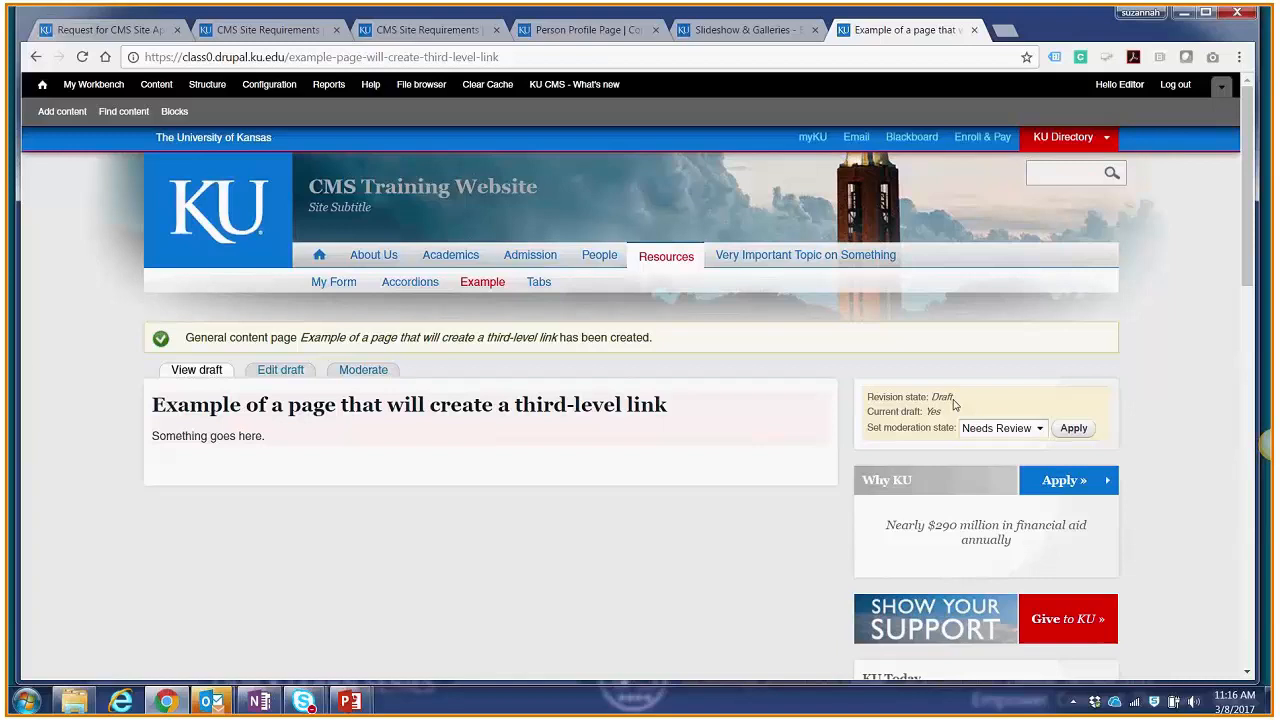
# Step: Set the new page's moderation state to Published and apply it
pyautogui.click(1013, 430)
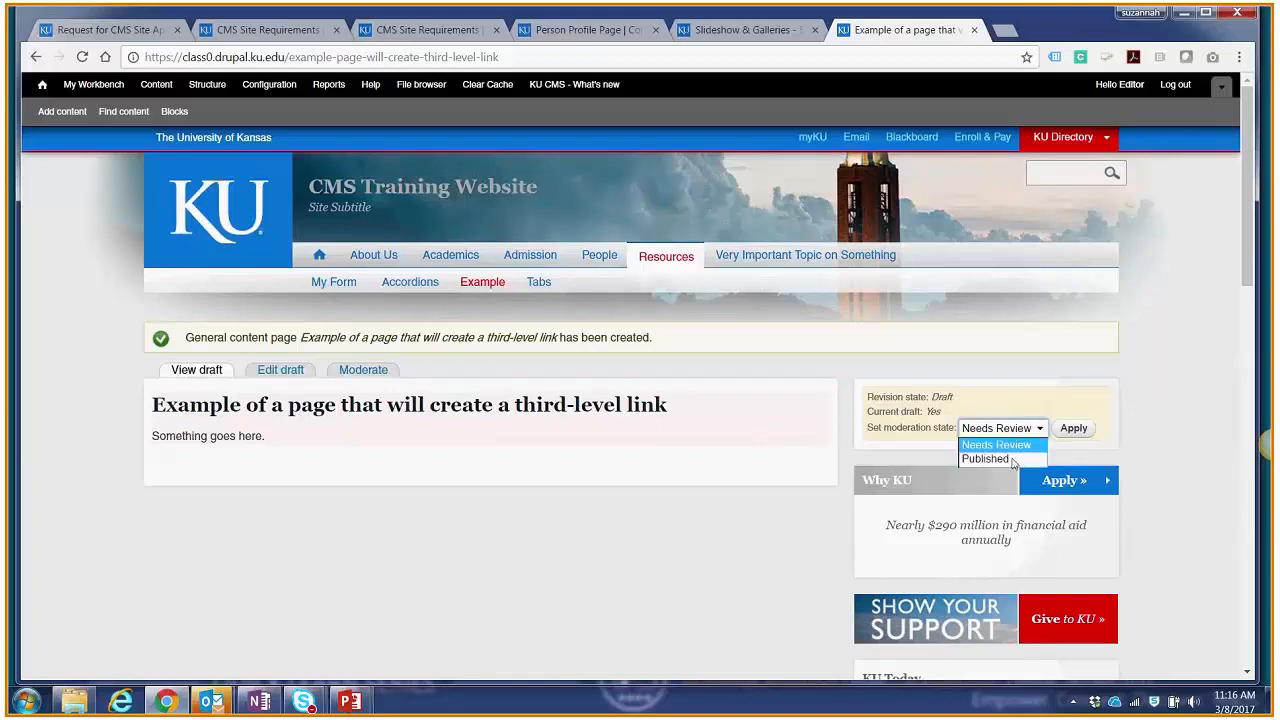
pyautogui.click(996, 461)
pyautogui.click(1072, 429)
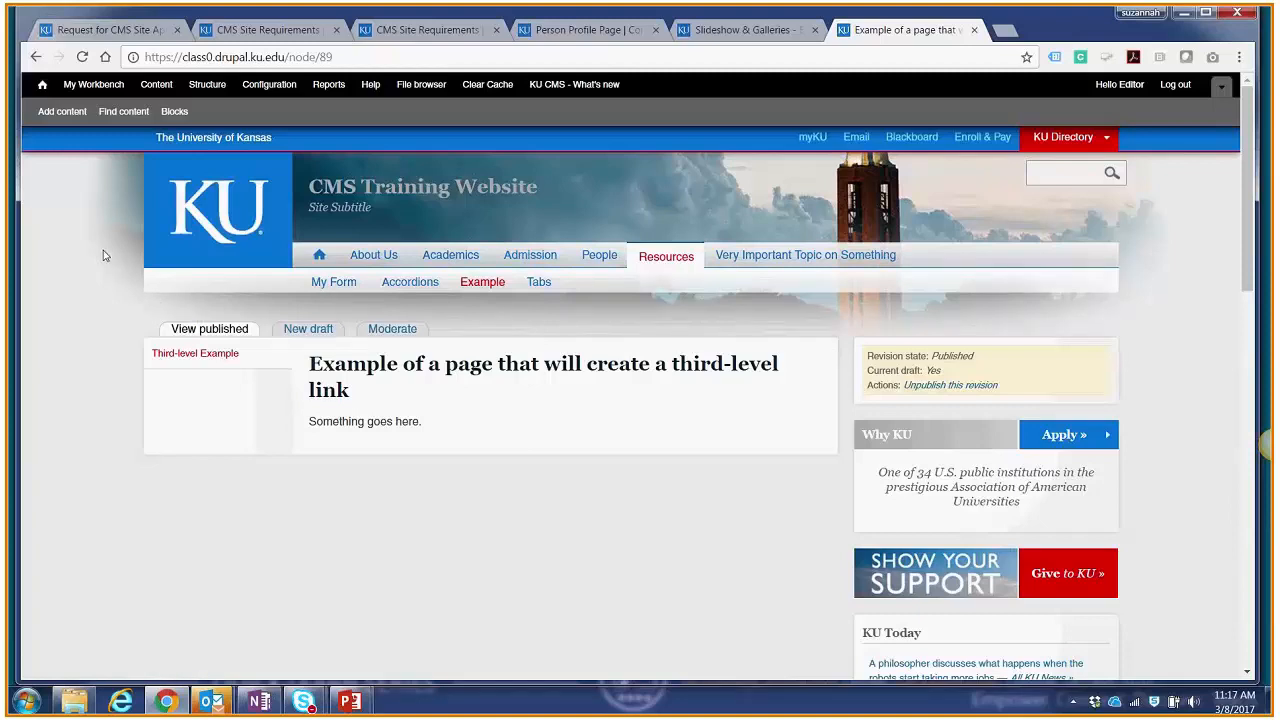
# Step: Open the list of links in the Main menu and examine how its items are nested
pyautogui.click(216, 89)
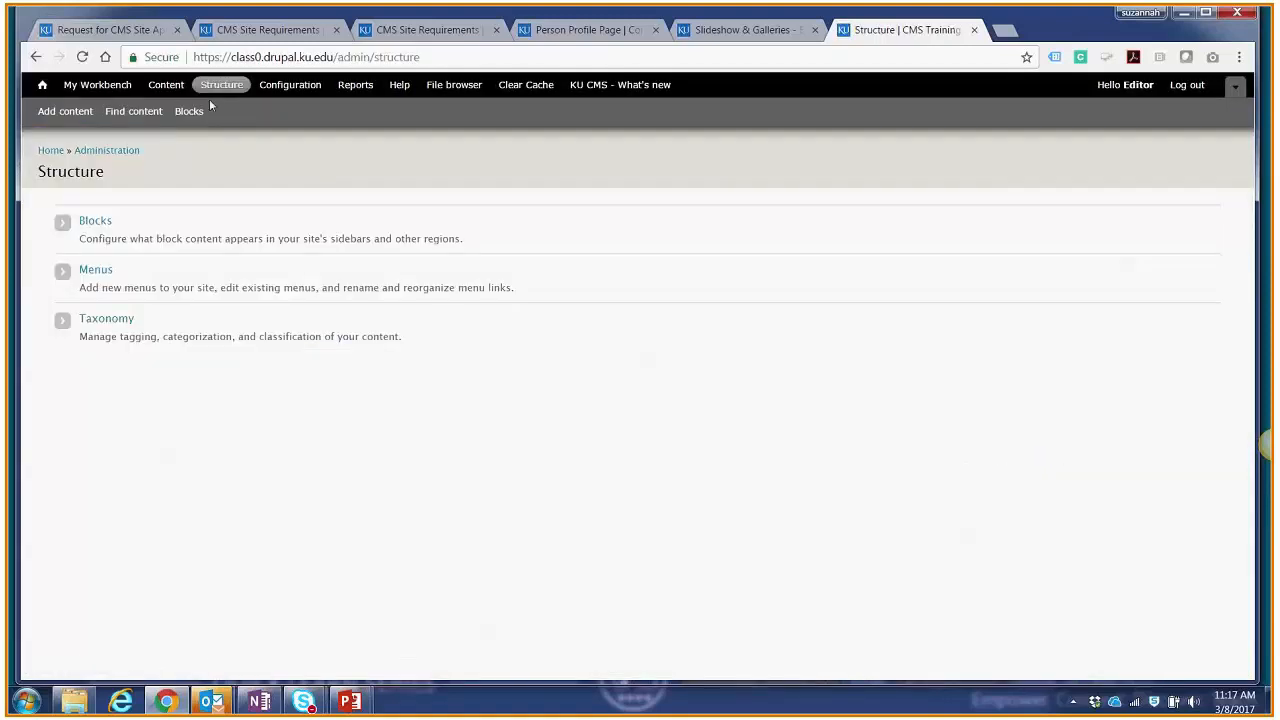
pyautogui.click(101, 273)
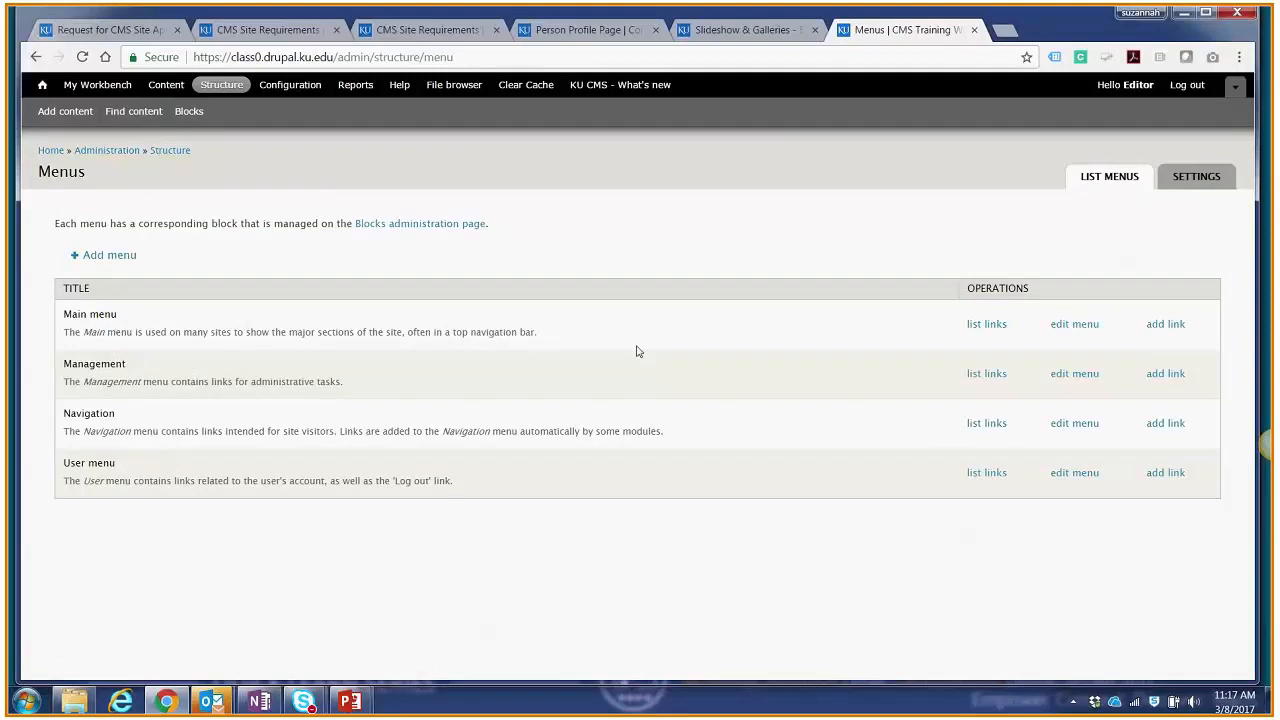
pyautogui.click(987, 333)
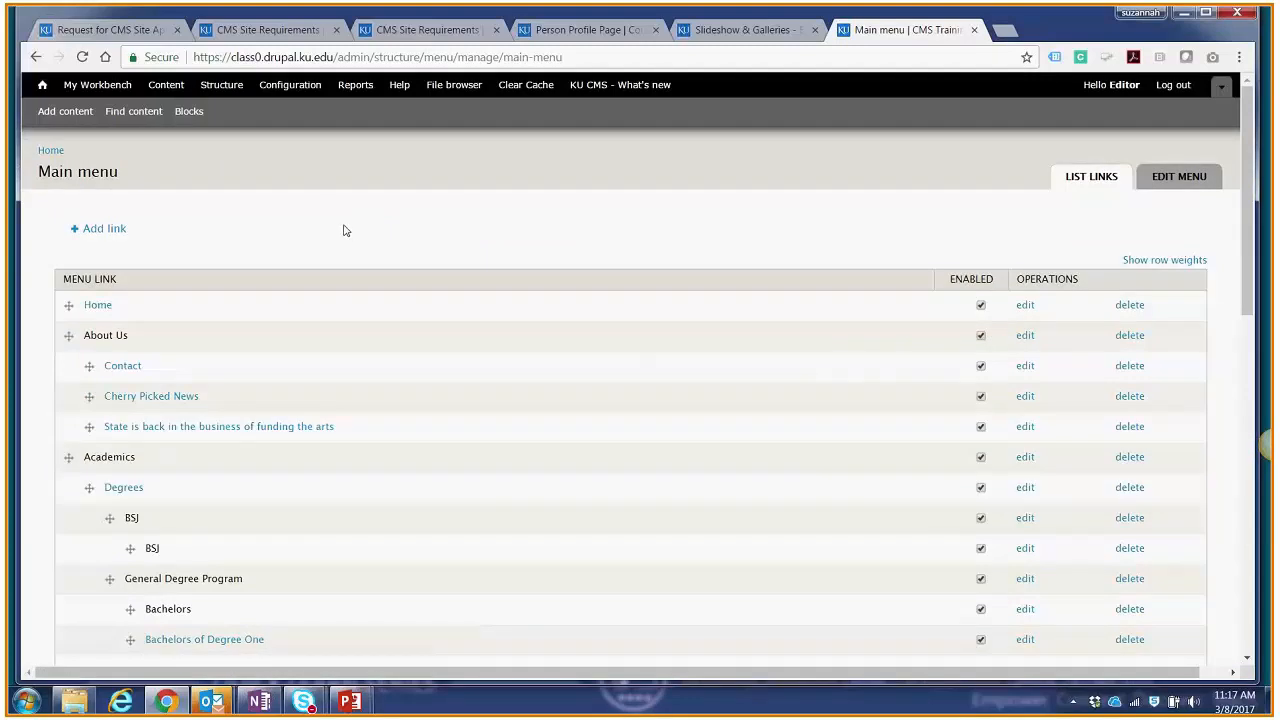
pyautogui.scroll(-3, 346, 230)
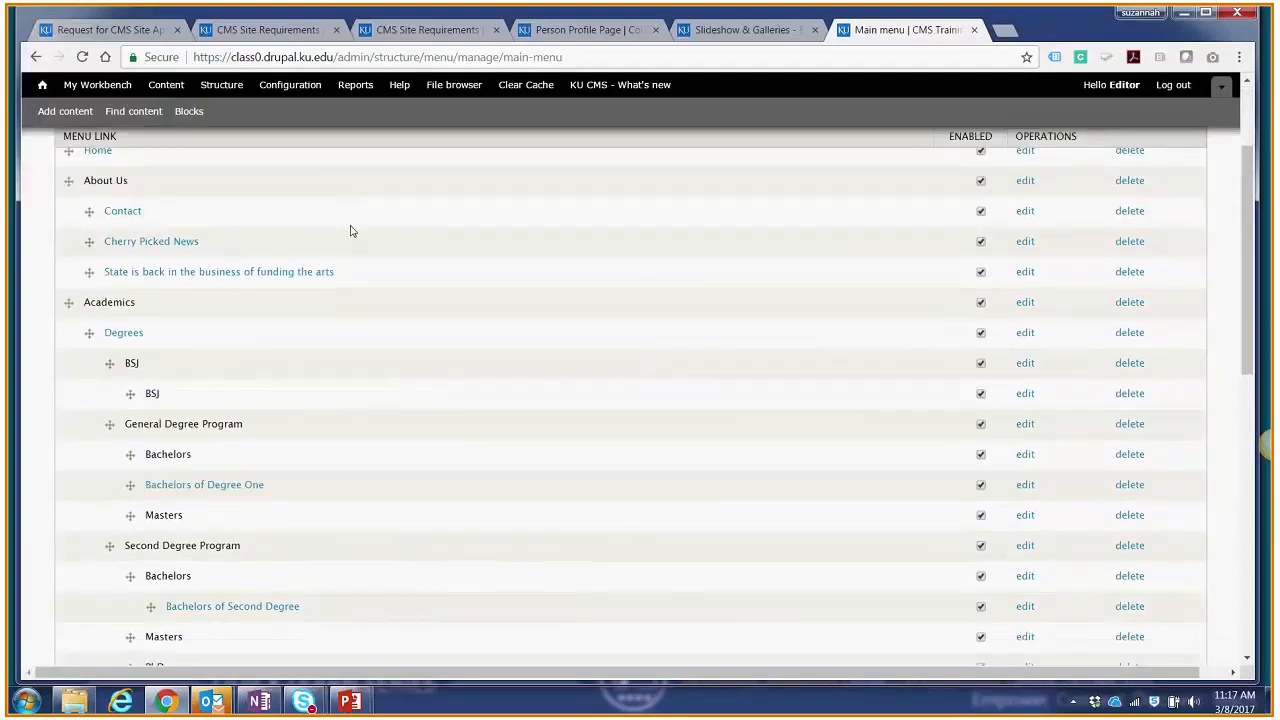
pyautogui.scroll(-1, 352, 232)
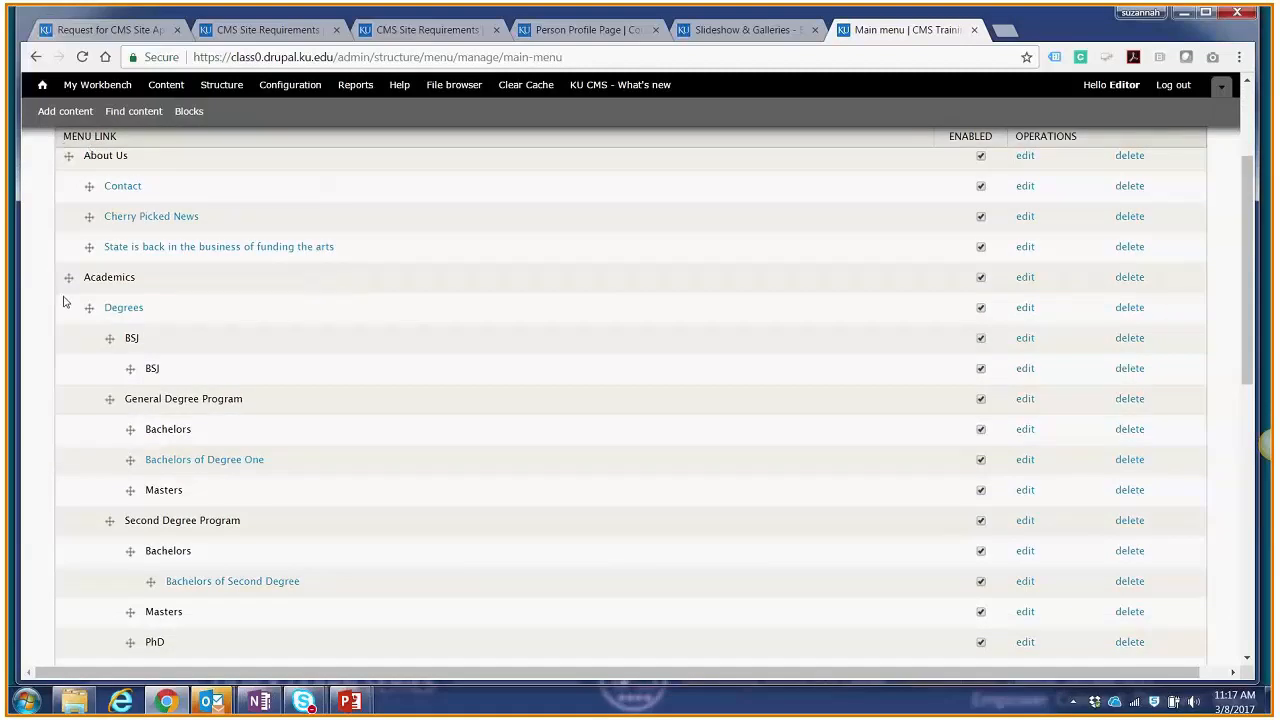
# Step: Examine the nesting levels of the Main menu's links from About Us through Resources
pyautogui.scroll(-1, 63, 300)
pyautogui.scroll(-5, 63, 305)
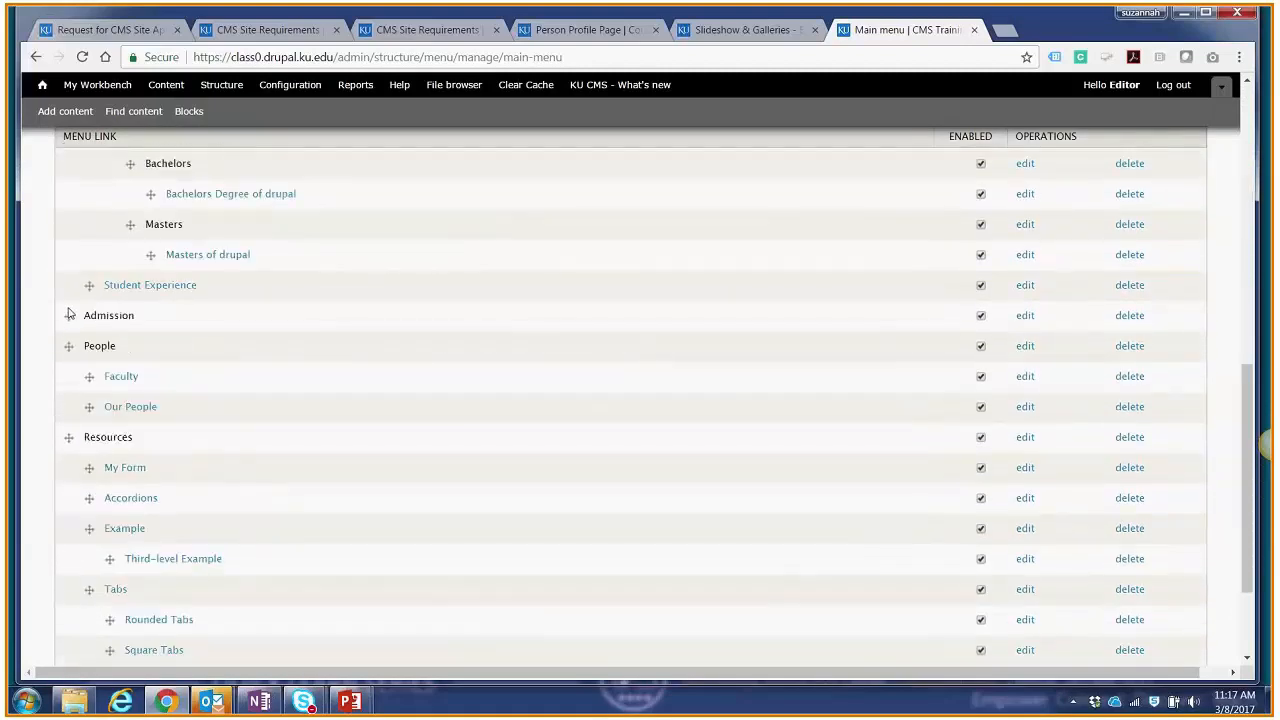
pyautogui.scroll(6, 70, 313)
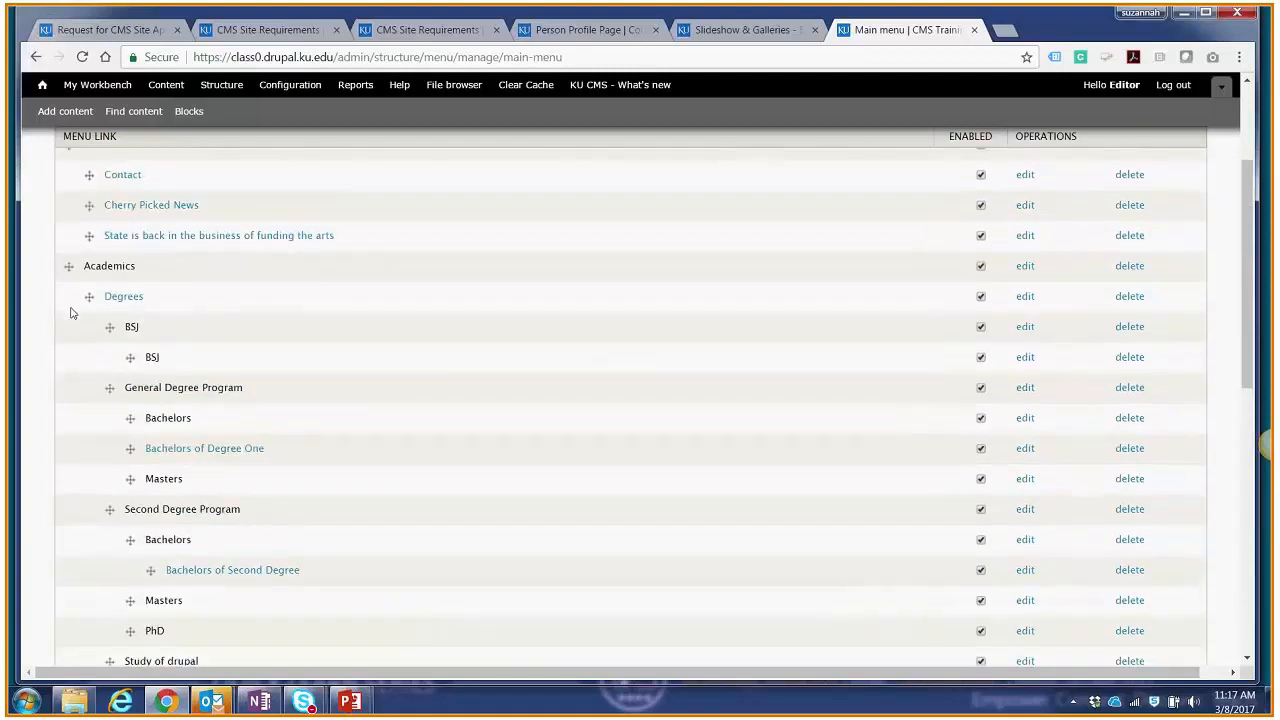
pyautogui.scroll(1, 70, 313)
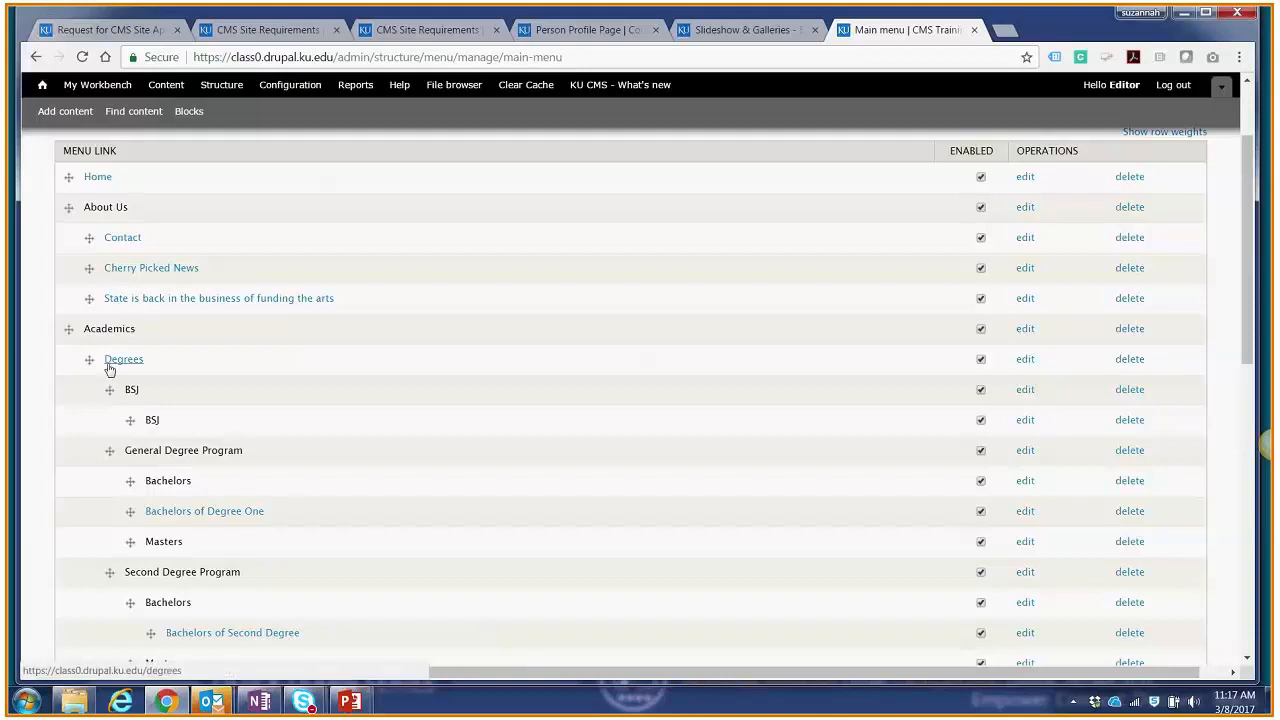
pyautogui.scroll(-3, 108, 367)
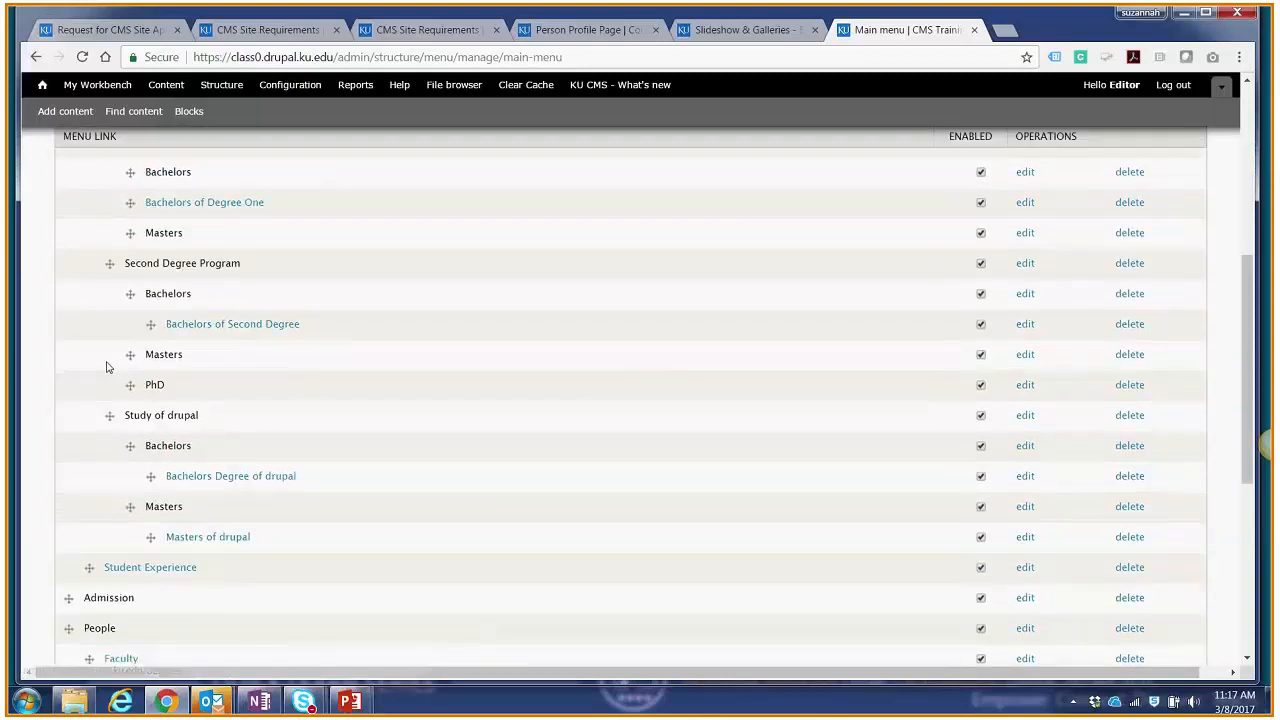
pyautogui.scroll(-2, 108, 367)
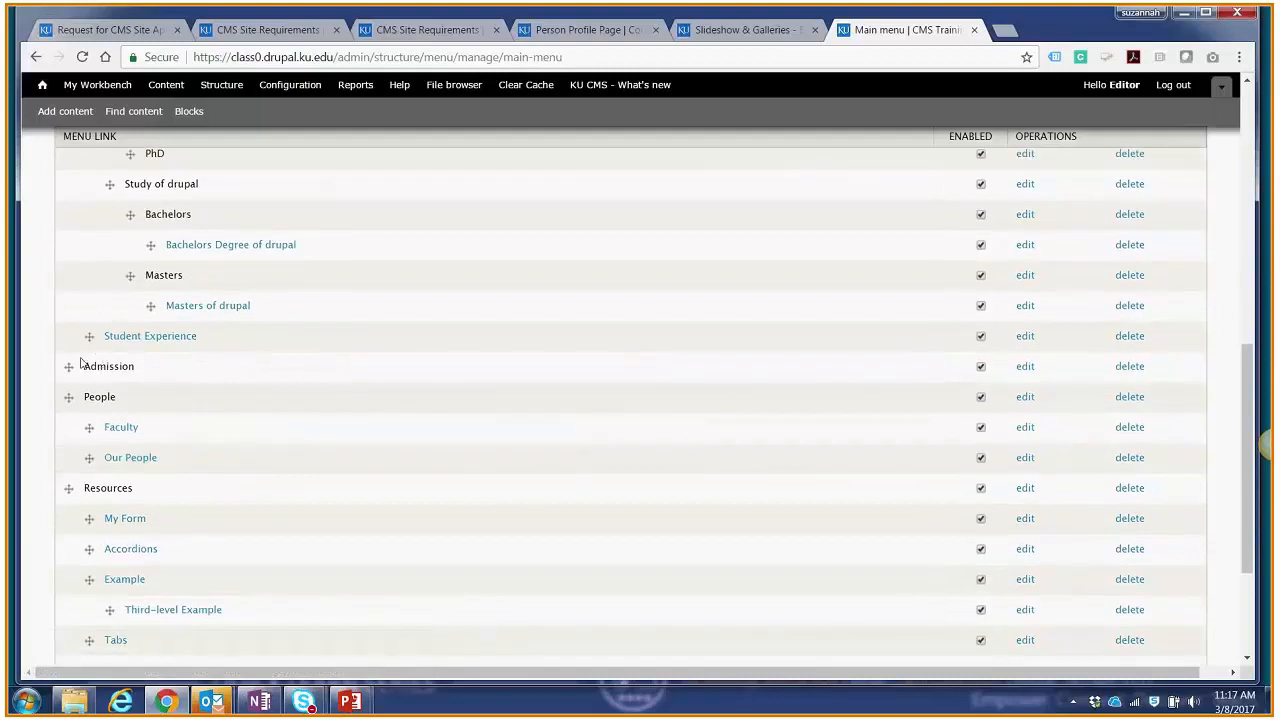
# Step: Try repositioning the top-level Admission and People links and the Example link under Resources
pyautogui.moveTo(68, 366); pyautogui.dragTo(27, 413)
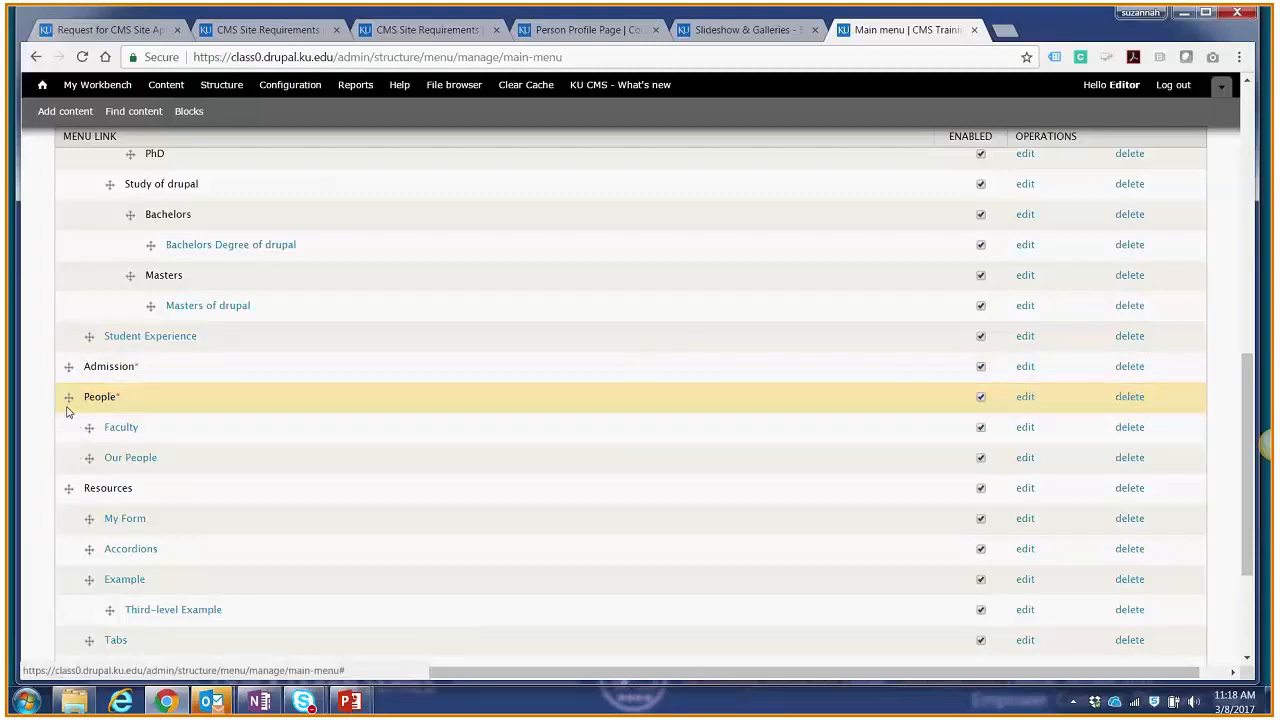
pyautogui.scroll(-2, 95, 449)
pyautogui.moveTo(90, 377)
pyautogui.mouseDown()
pyautogui.moveTo(106, 376)
pyautogui.moveTo(89, 379)
pyautogui.mouseUp()
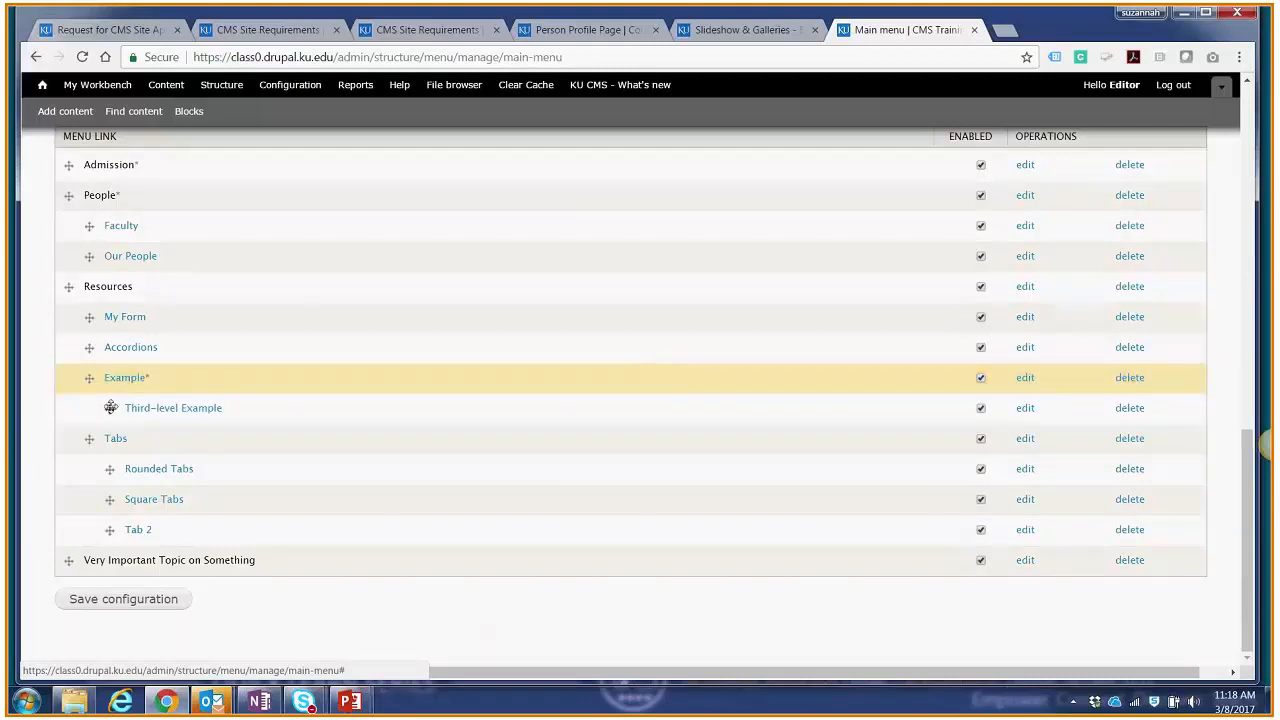
# Step: Try moving Third-level Example out to the same level as Example, then nest it back beneath Example
pyautogui.moveTo(109, 408); pyautogui.dragTo(89, 410)
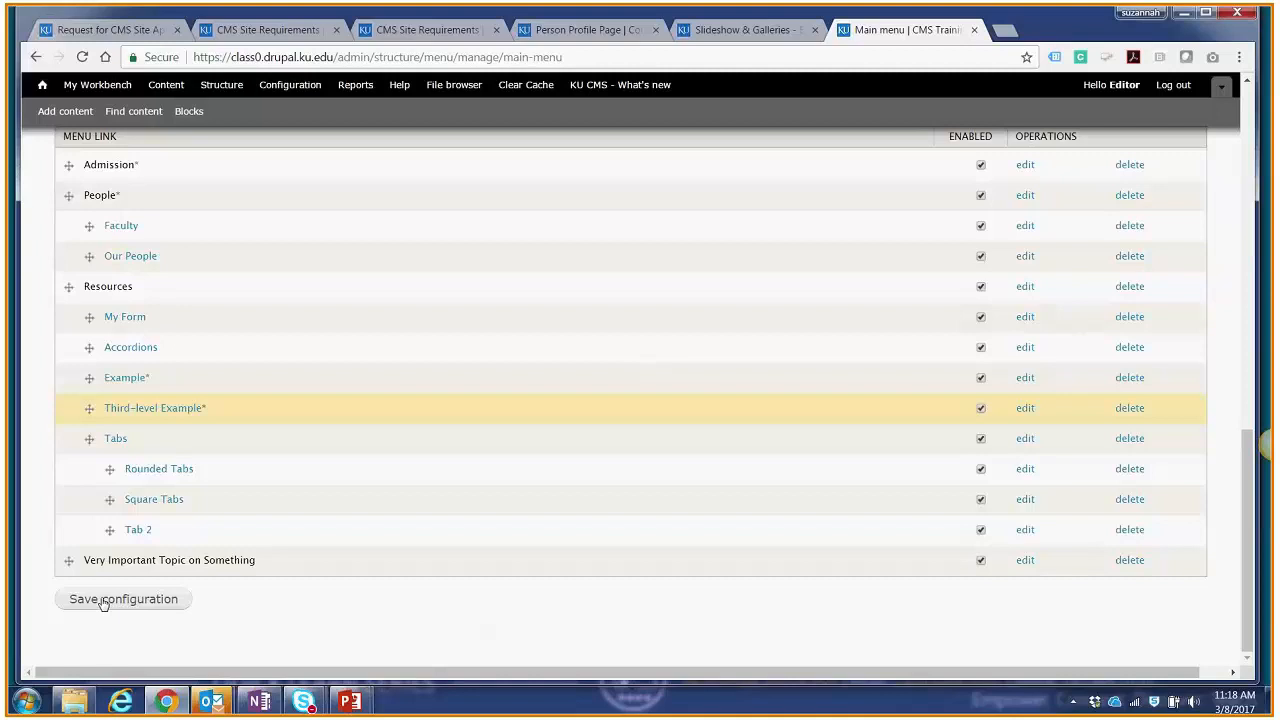
pyautogui.scroll(1, 117, 400)
pyautogui.moveTo(92, 487); pyautogui.dragTo(90, 452)
pyautogui.moveTo(108, 488); pyautogui.dragTo(108, 488)
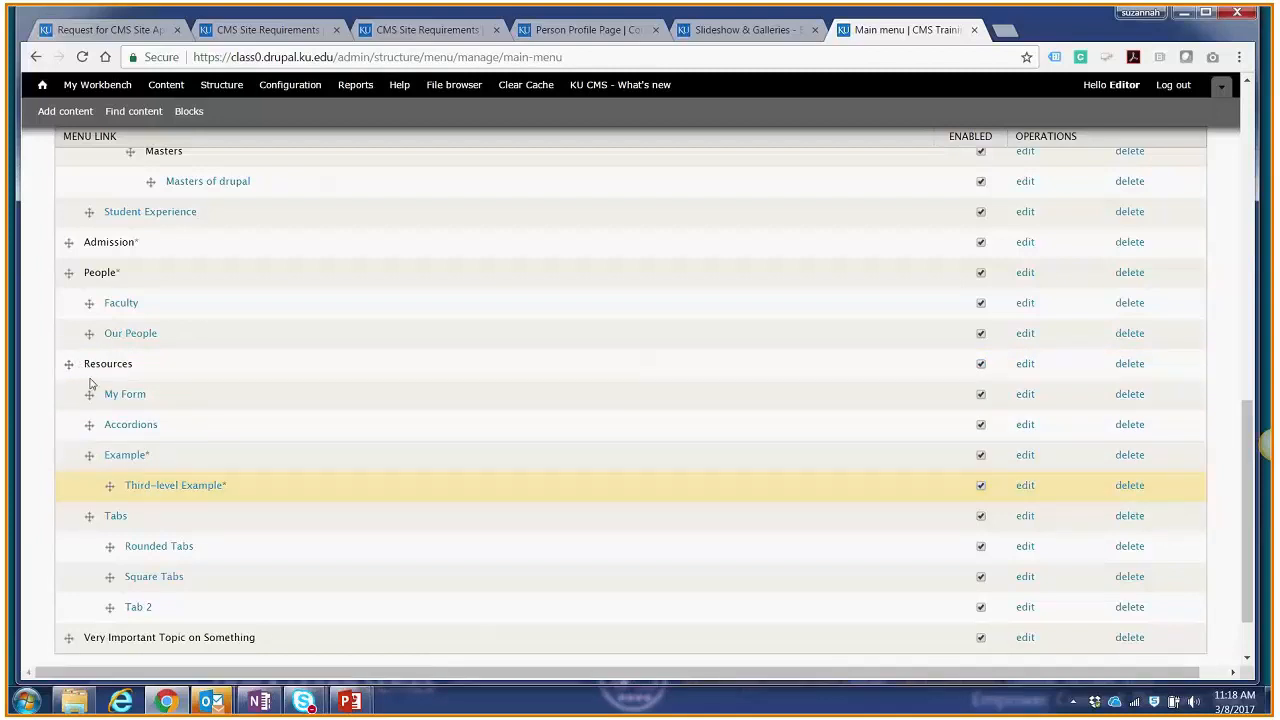
# Step: View the settings of the My Form menu link, then return to the Main menu's link list
pyautogui.scroll(3, 90, 380)
pyautogui.scroll(6, 90, 383)
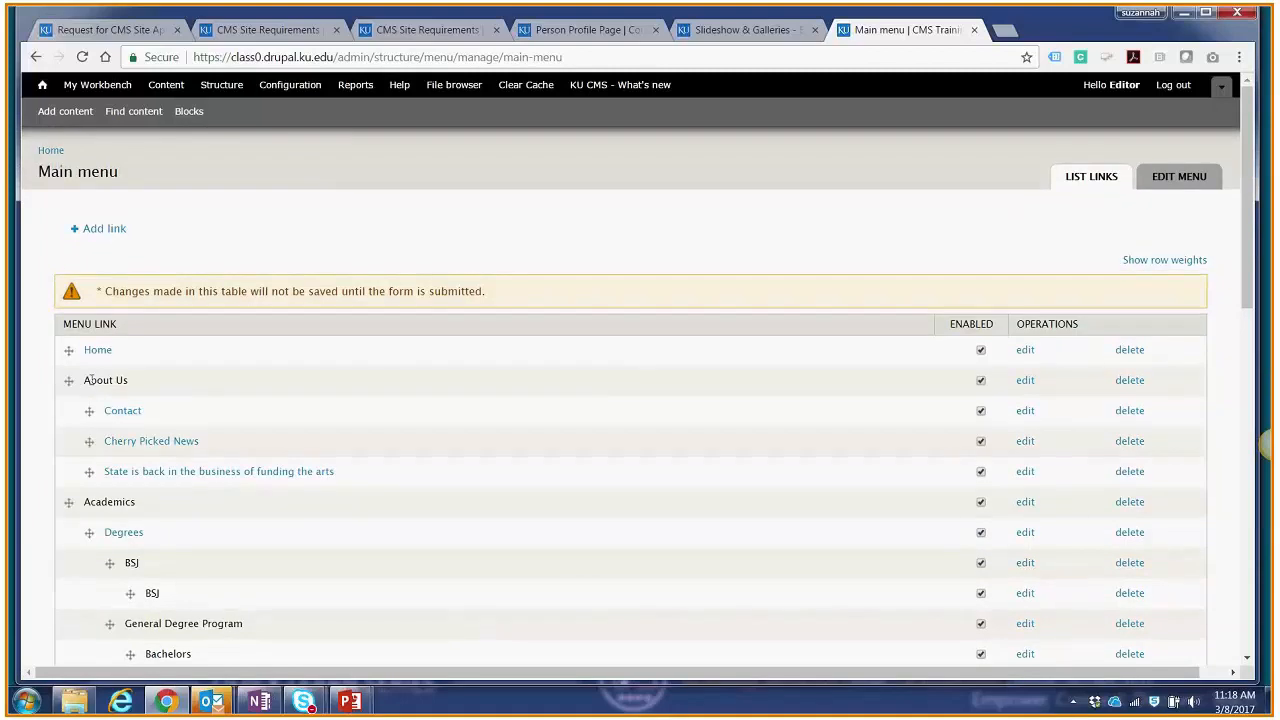
pyautogui.scroll(-9, 89, 517)
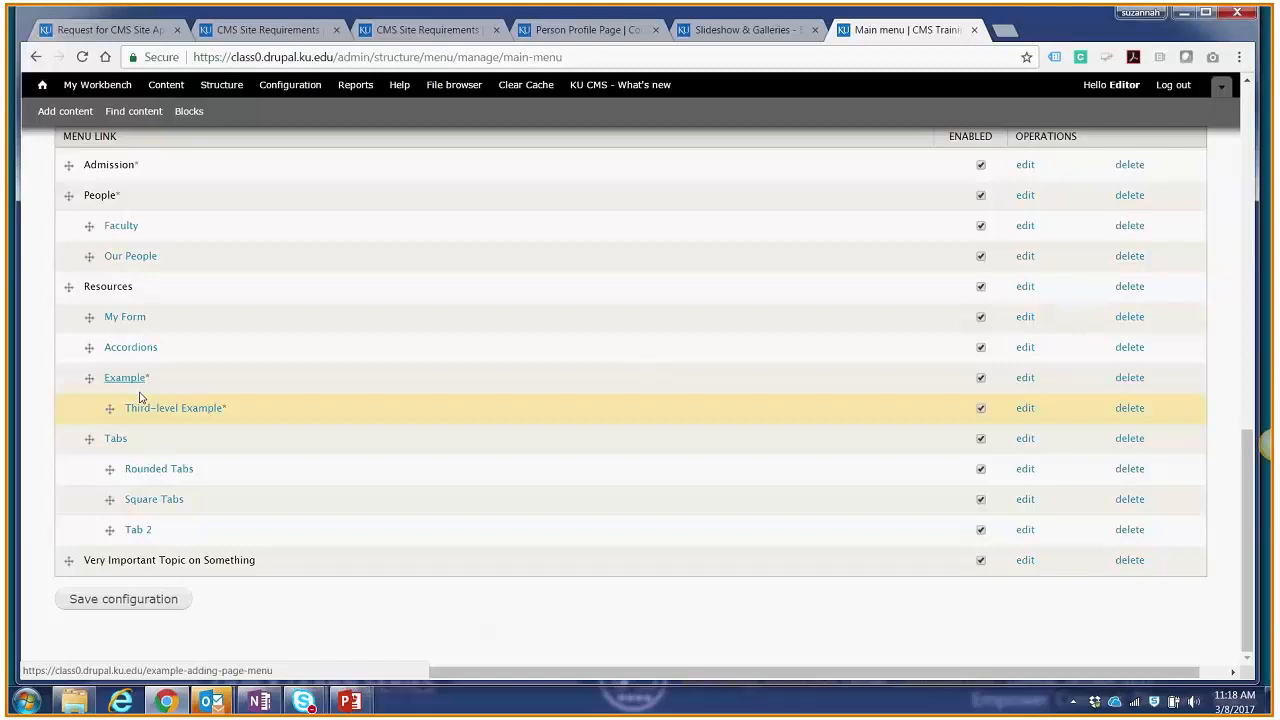
pyautogui.click(1023, 318)
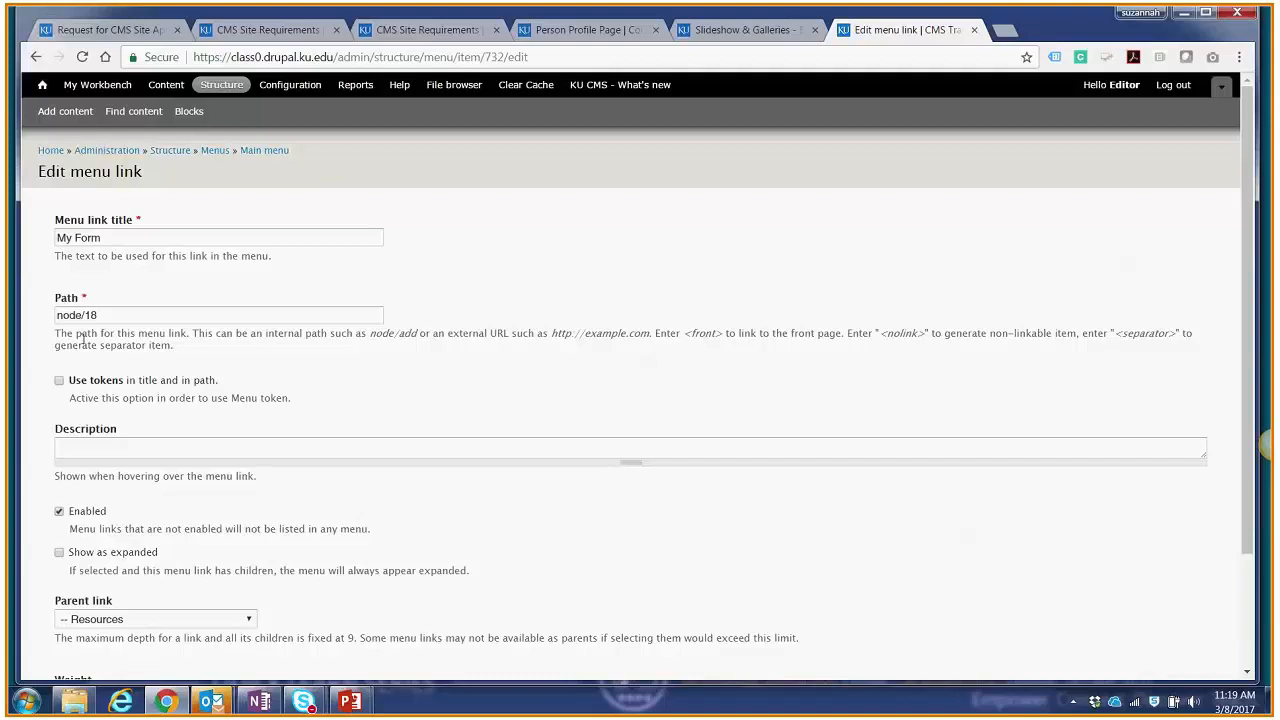
pyautogui.click(218, 151)
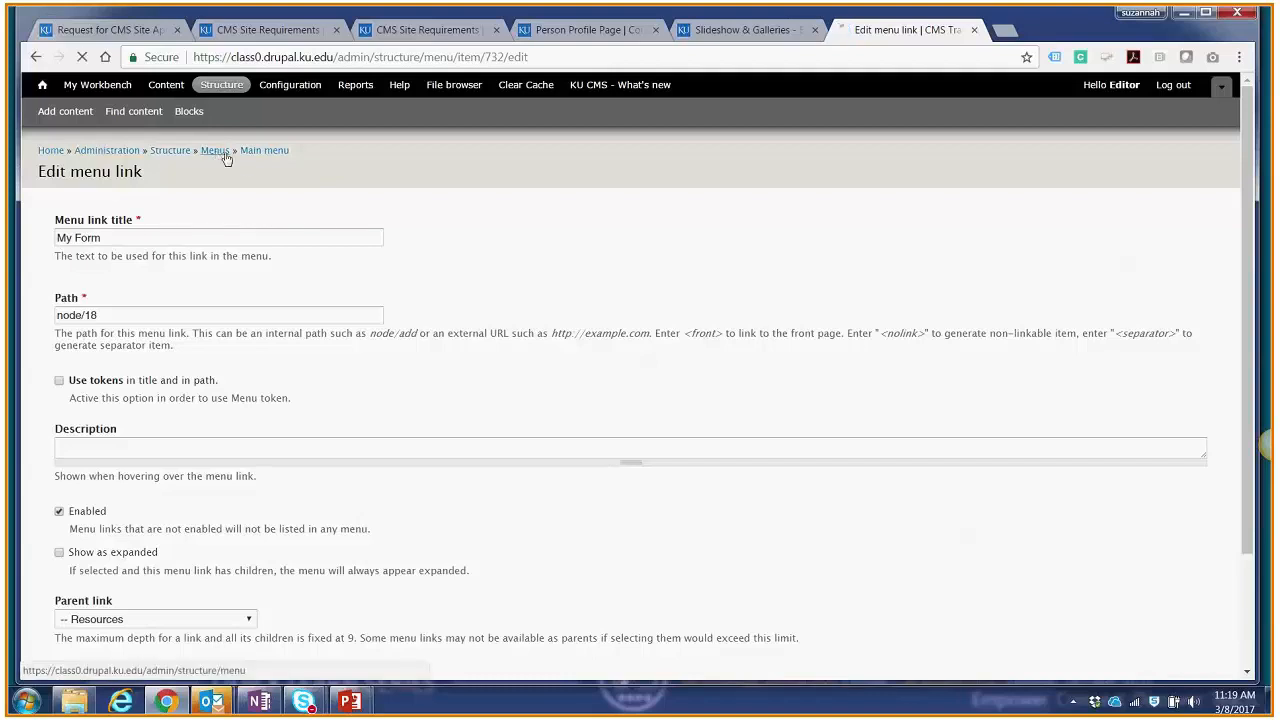
pyautogui.click(971, 325)
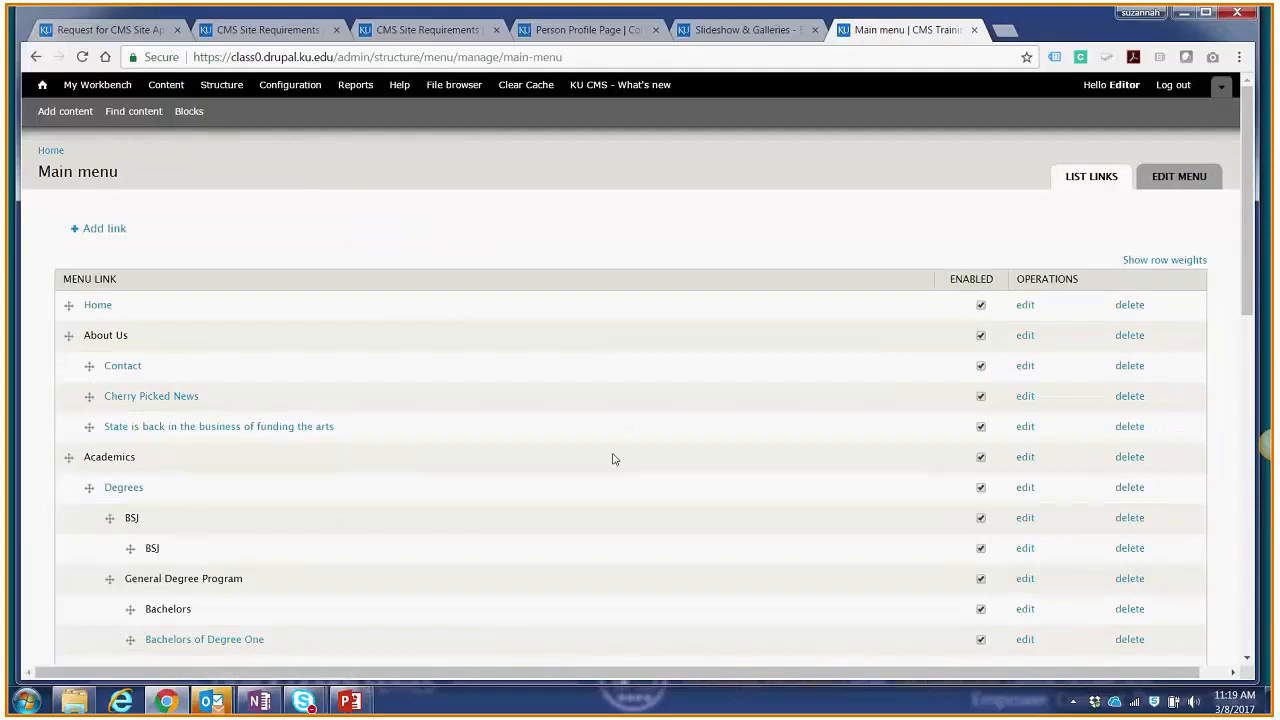
# Step: Review the path and other settings of the top-level Resources menu link and save the link
pyautogui.scroll(-10, 614, 459)
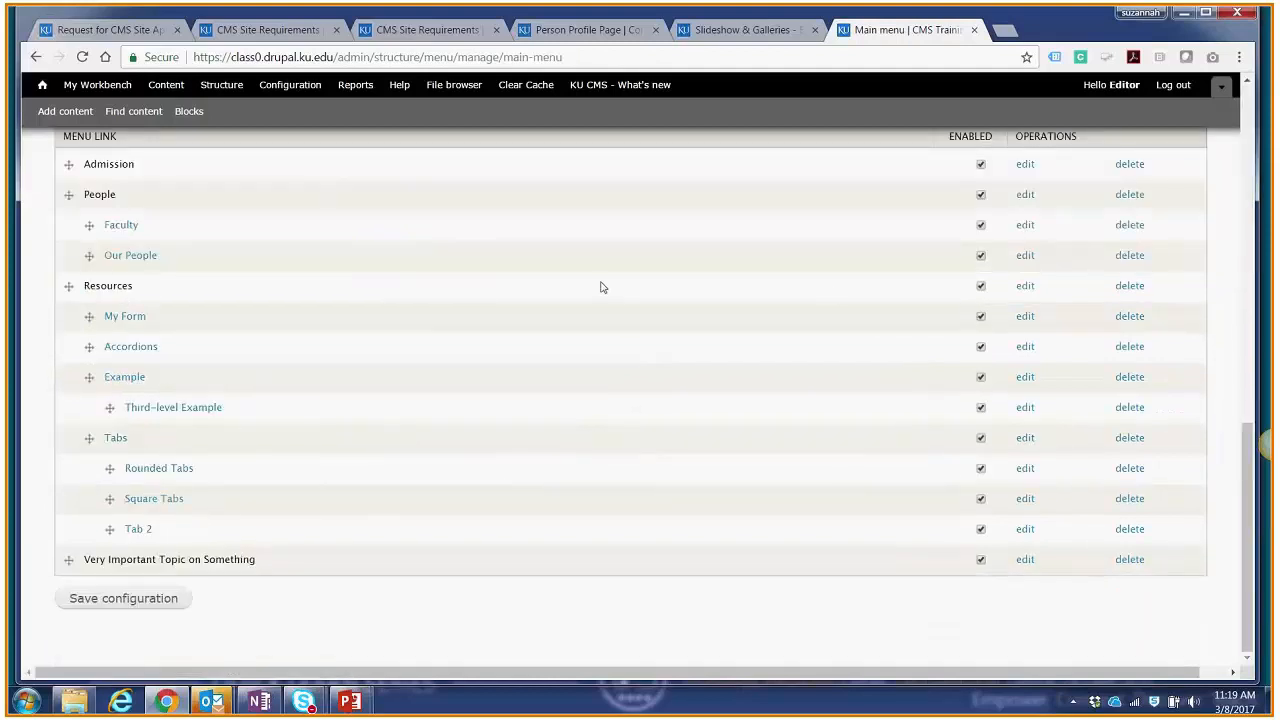
pyautogui.click(1019, 289)
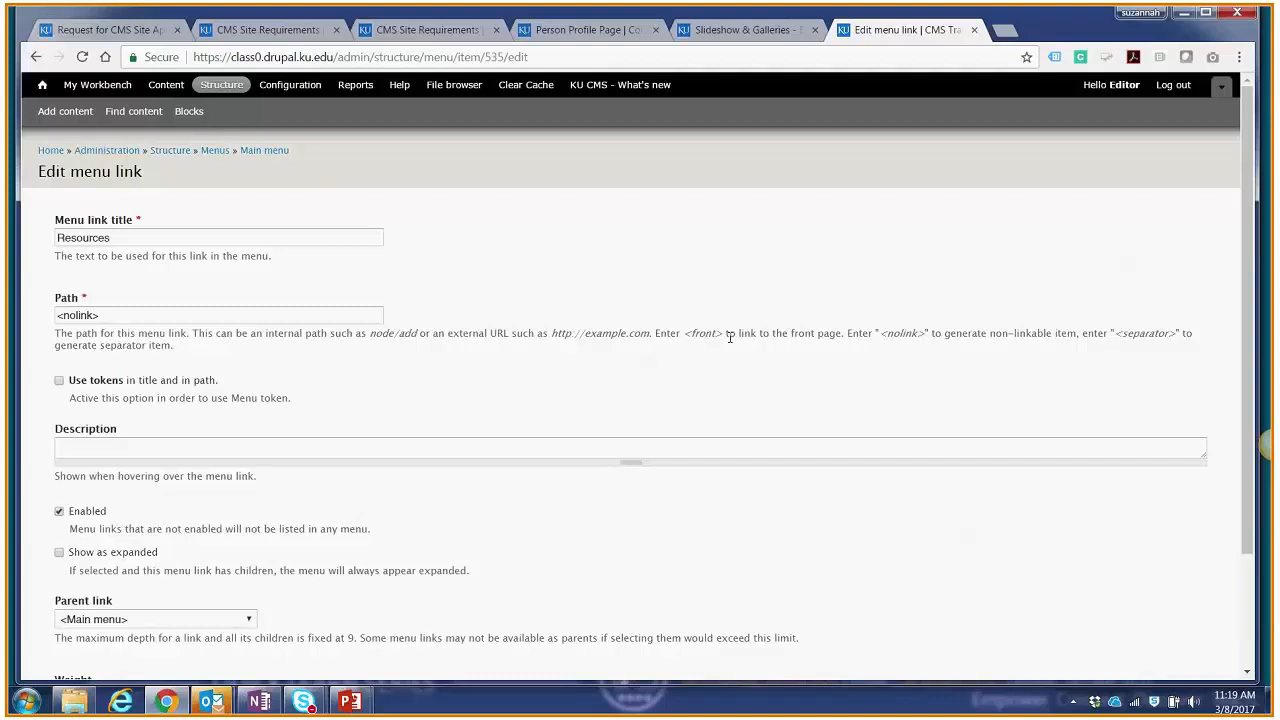
pyautogui.scroll(-1, 511, 351)
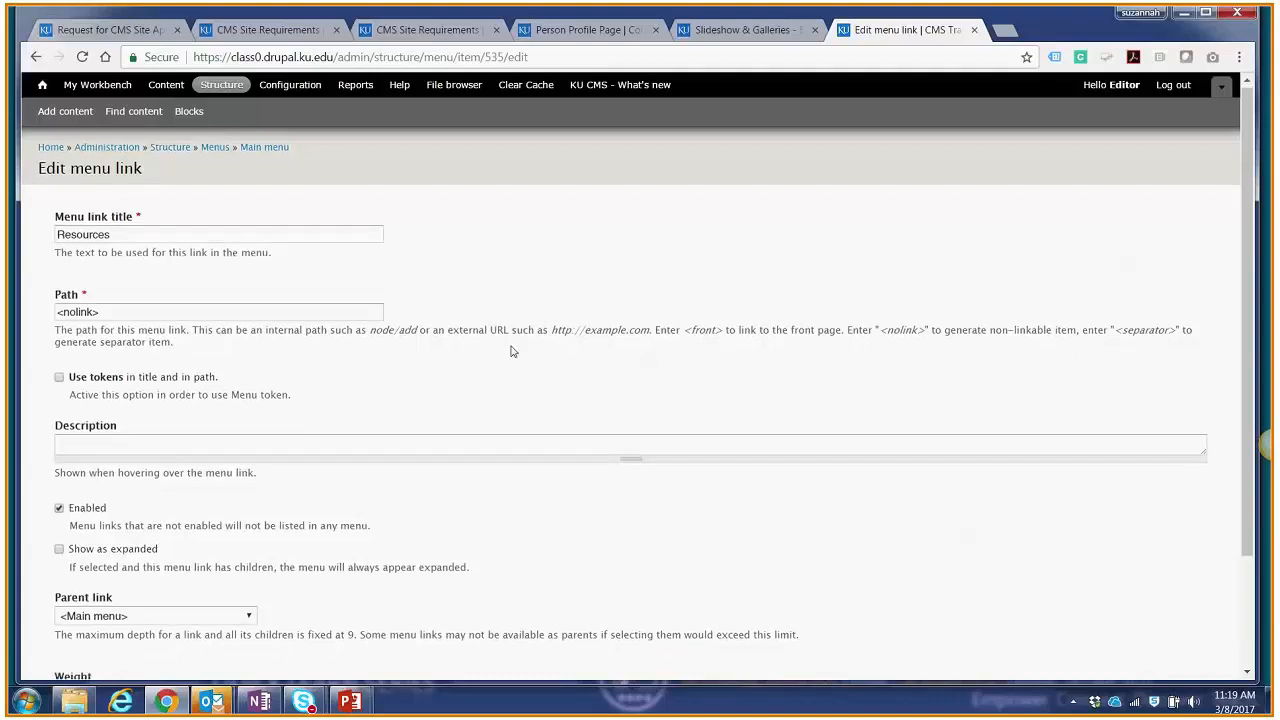
pyautogui.scroll(-1, 511, 351)
pyautogui.click(84, 612)
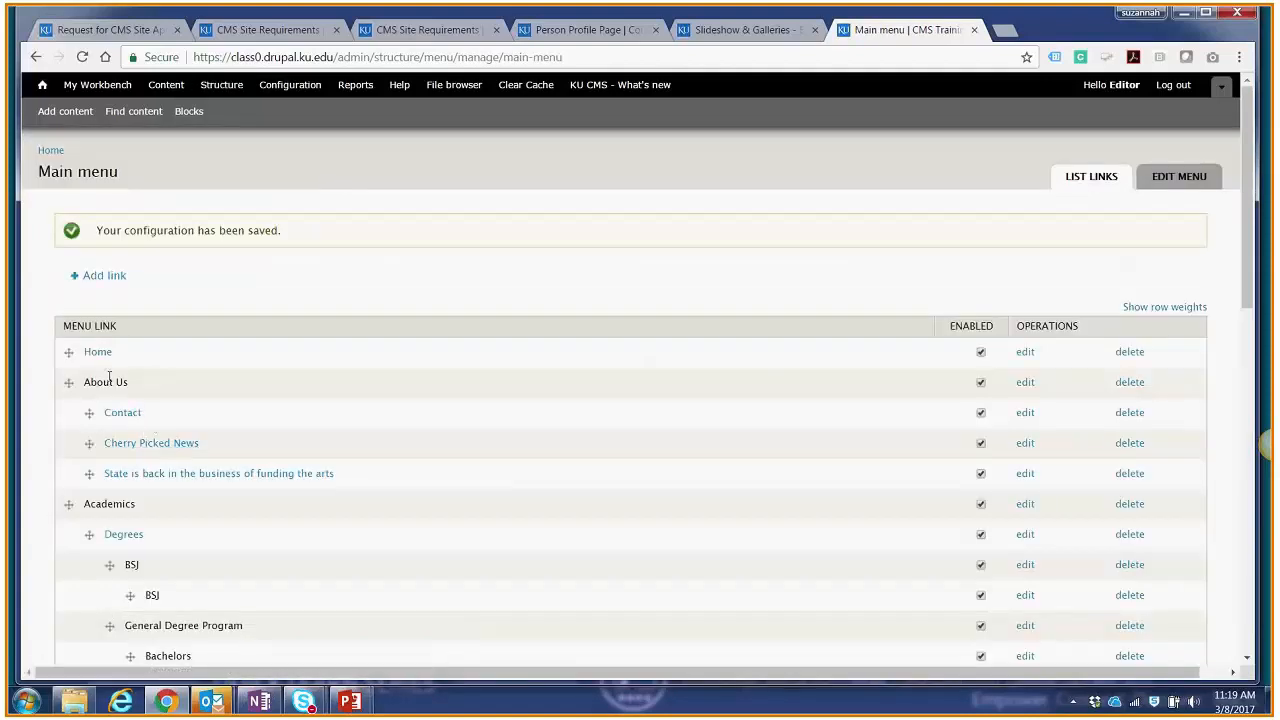
# Step: Start a new Main menu link titled "A really long link title goes here"
pyautogui.scroll(-3, 177, 506)
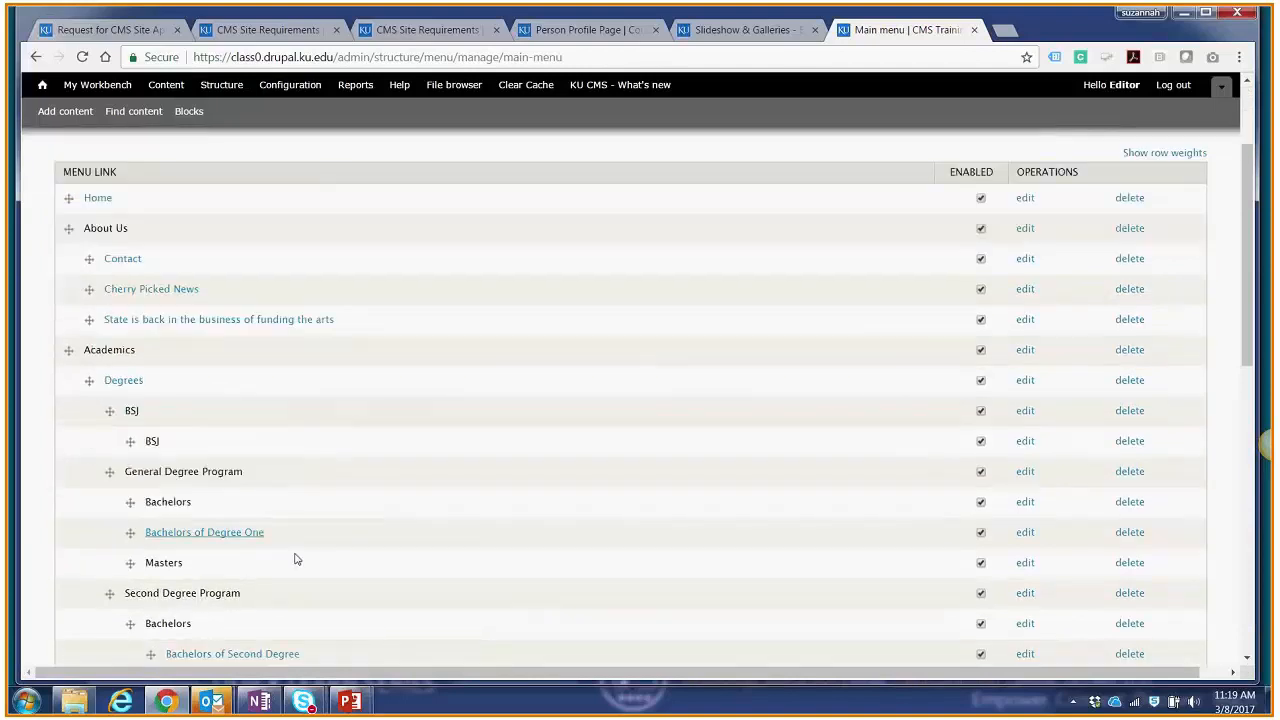
pyautogui.scroll(2, 285, 565)
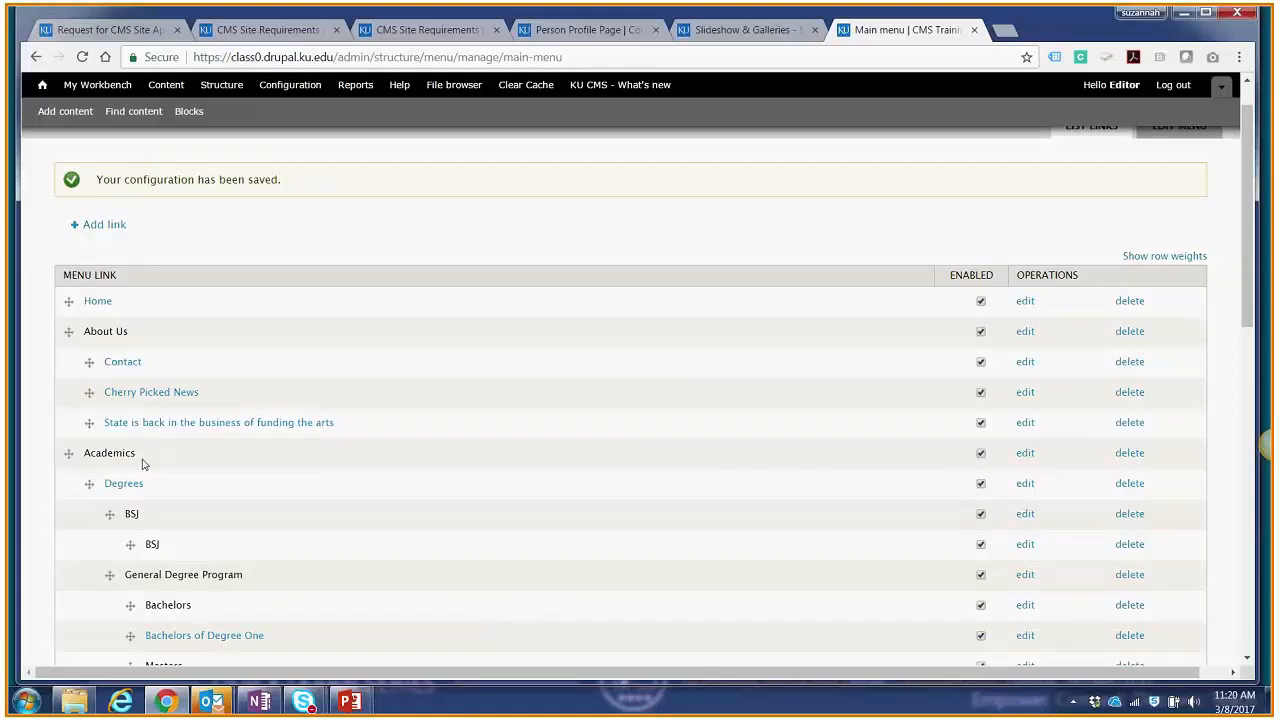
pyautogui.scroll(-3, 148, 457)
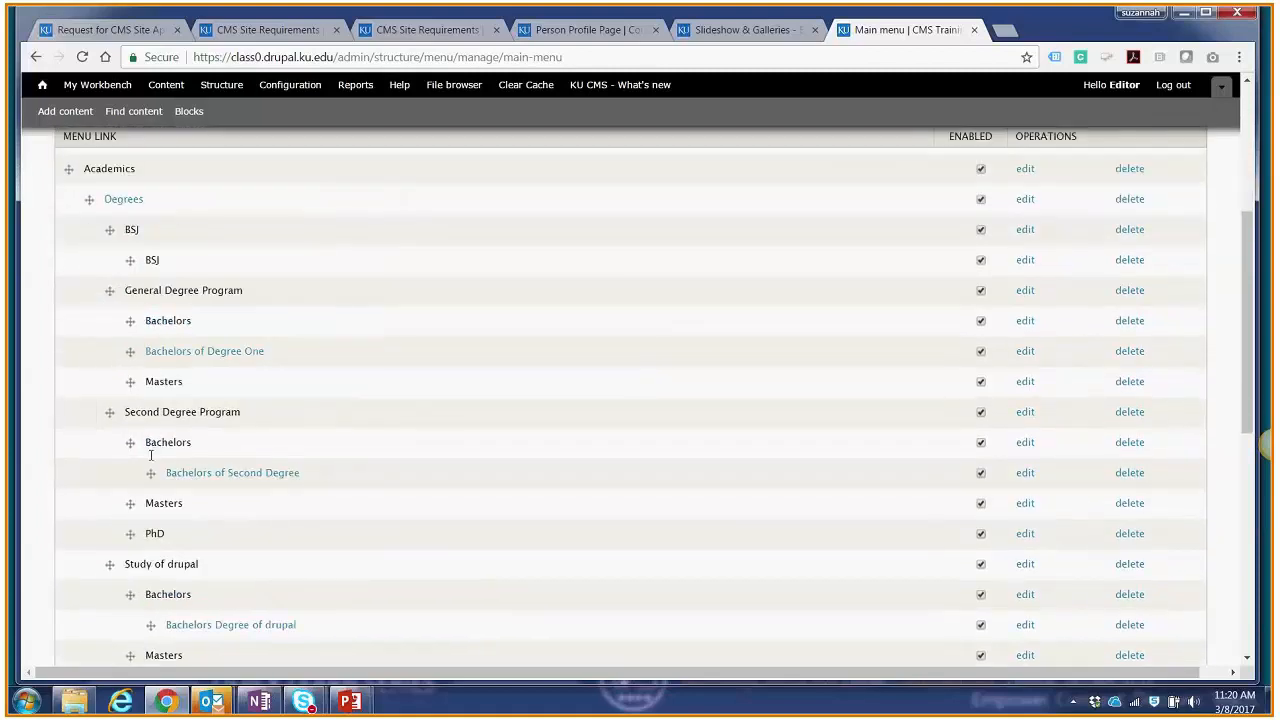
pyautogui.scroll(4, 150, 456)
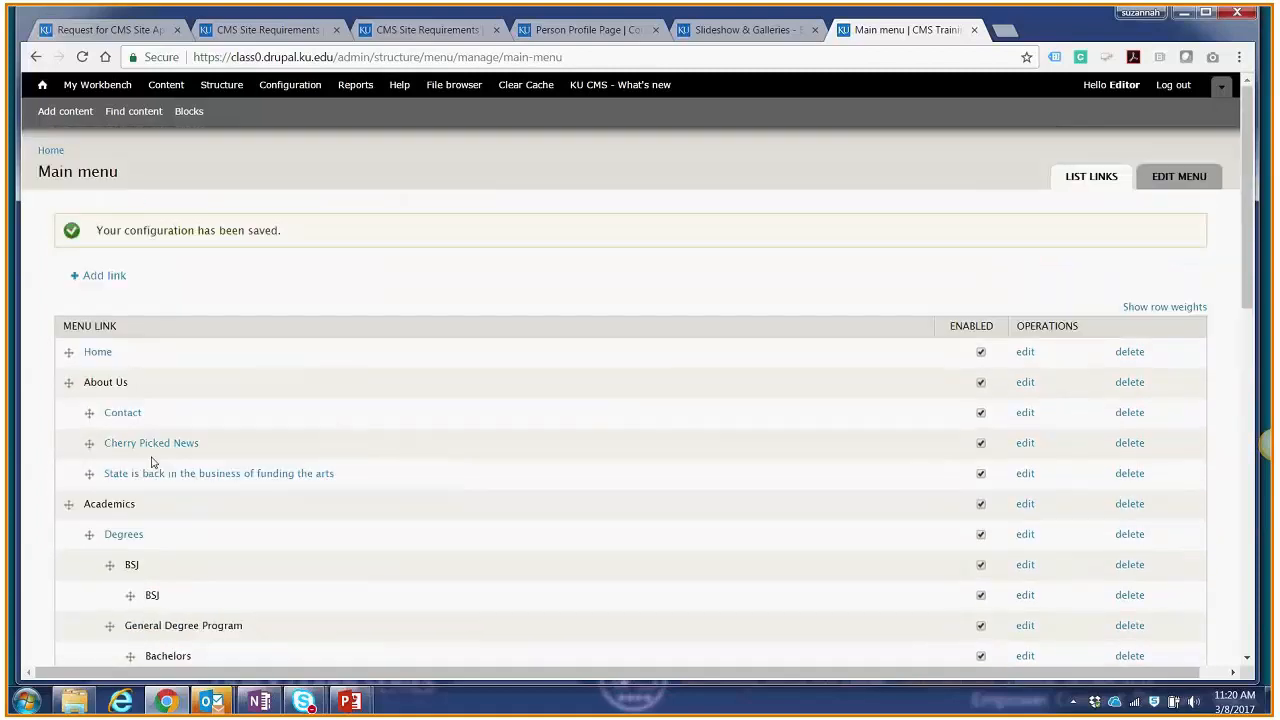
pyautogui.click(100, 280)
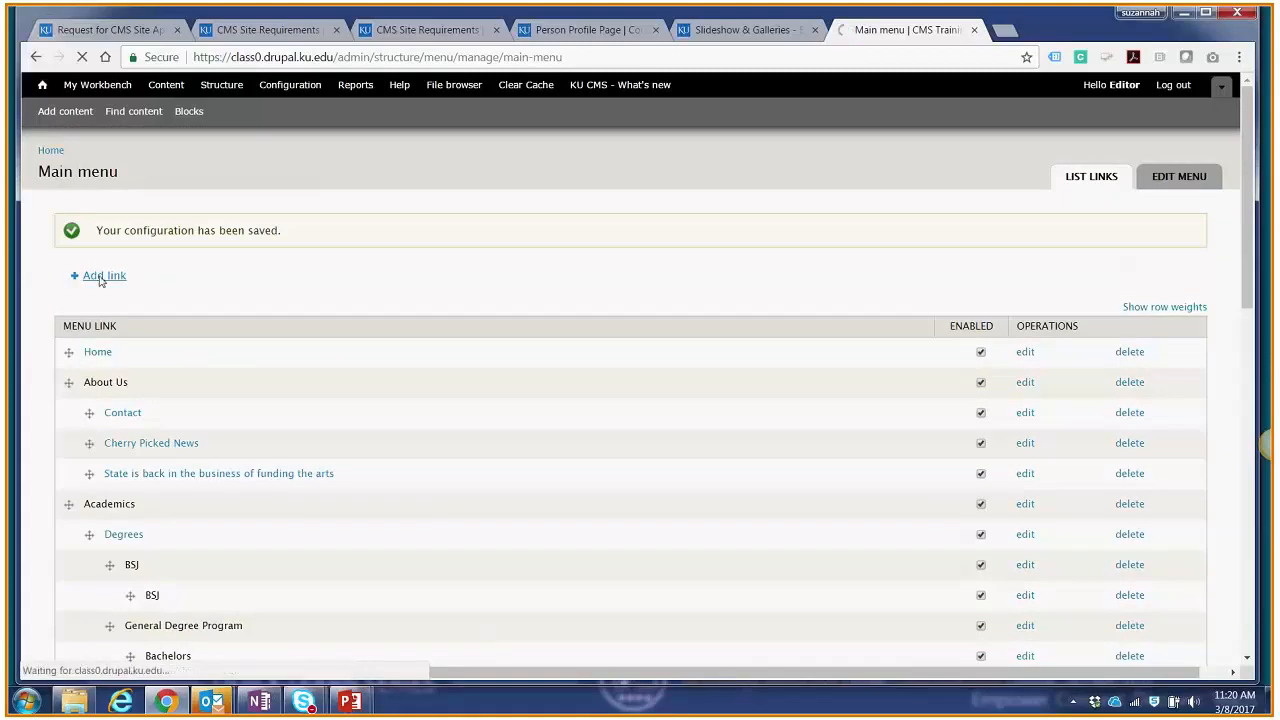
pyautogui.click(136, 237)
pyautogui.write('A')
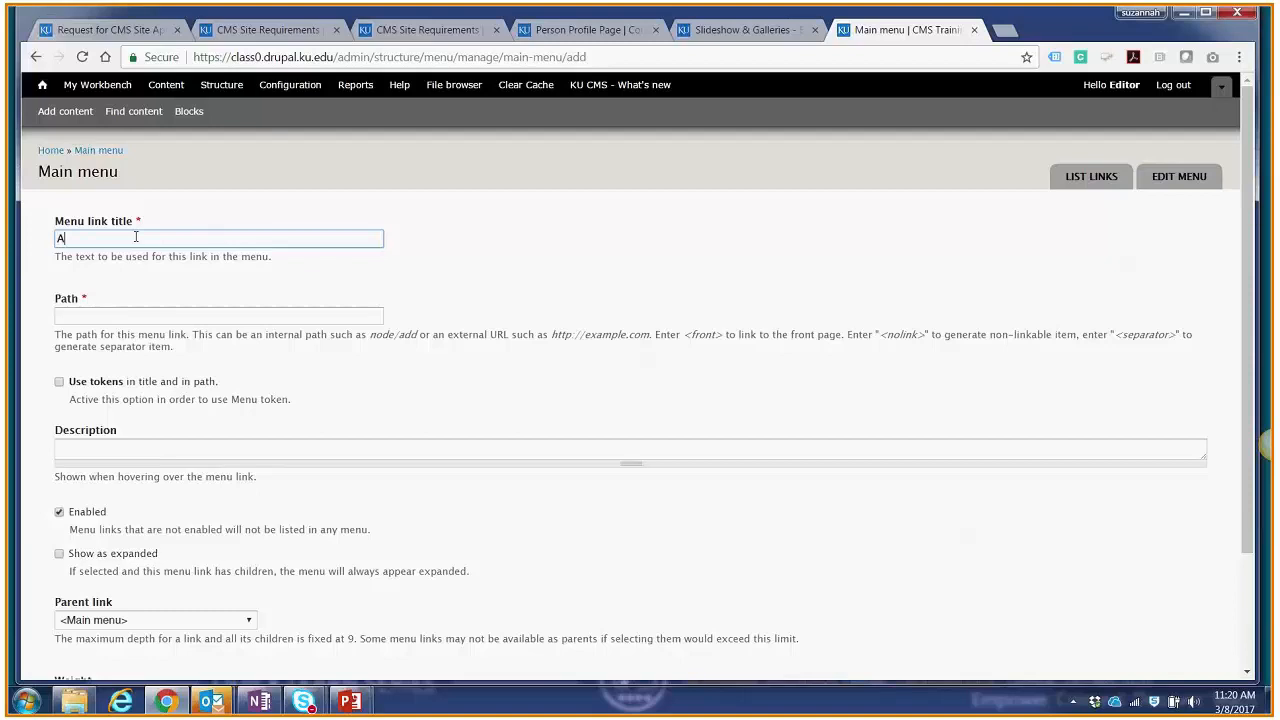
pyautogui.write(' really long link title goes here')
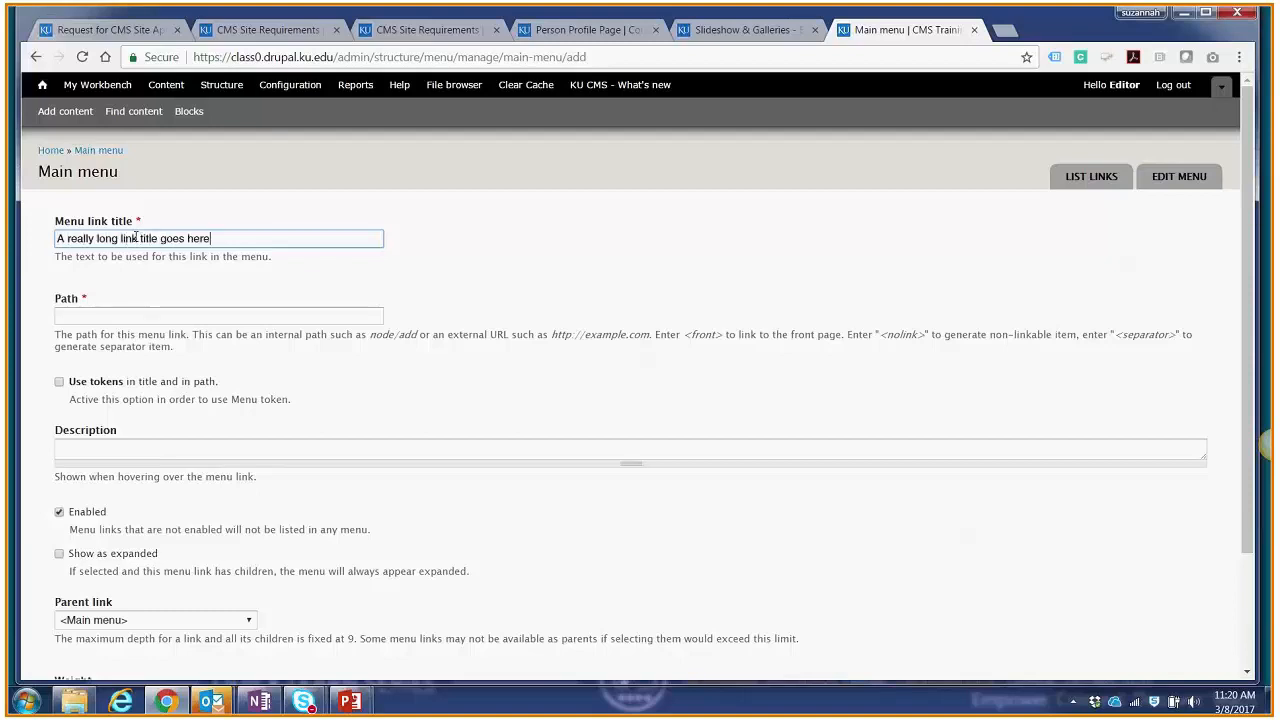
# Step: Set the new link's path to <nolink> and save it as a top-level item of the Main menu
pyautogui.click(170, 314)
pyautogui.write('<nolink>')
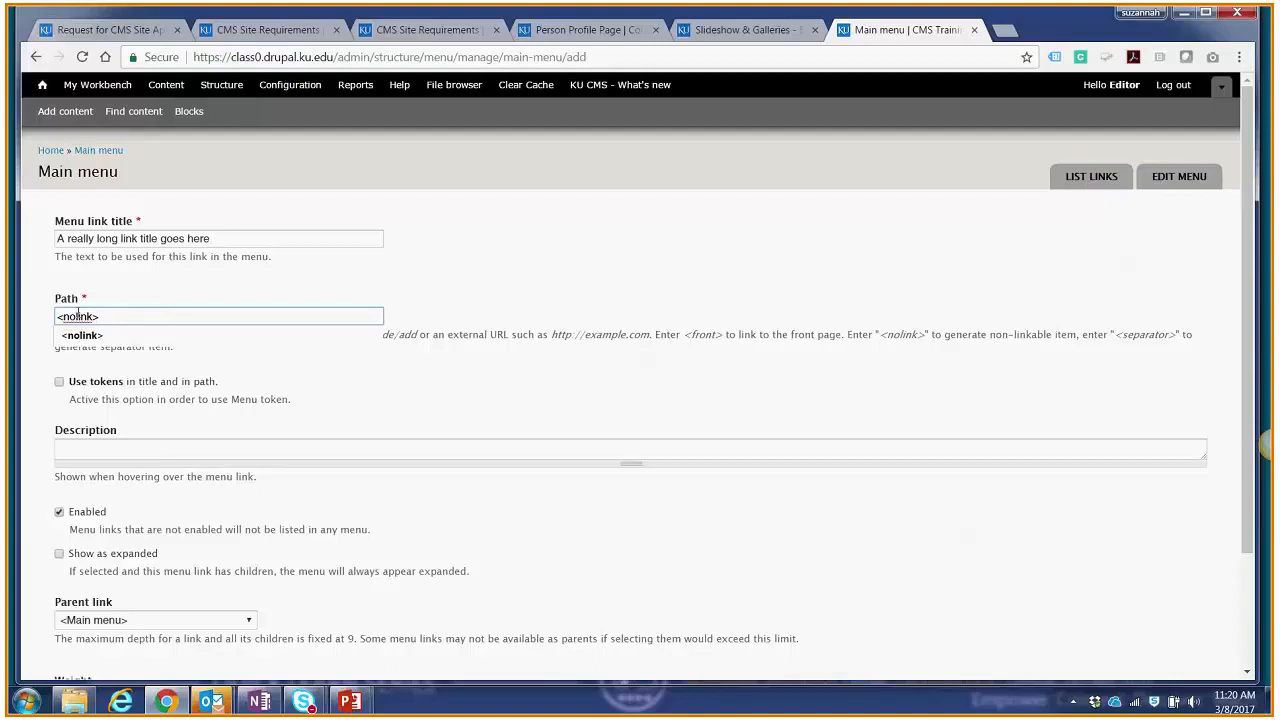
pyautogui.click(449, 409)
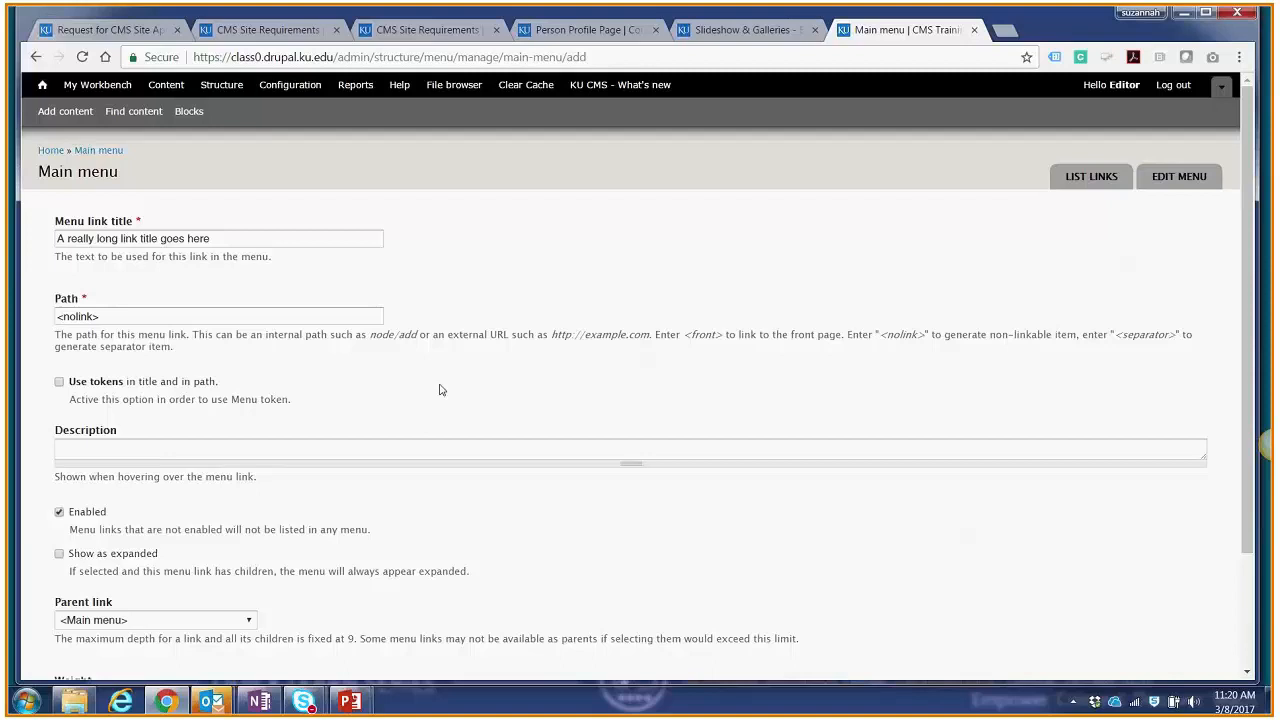
pyautogui.scroll(-3, 441, 390)
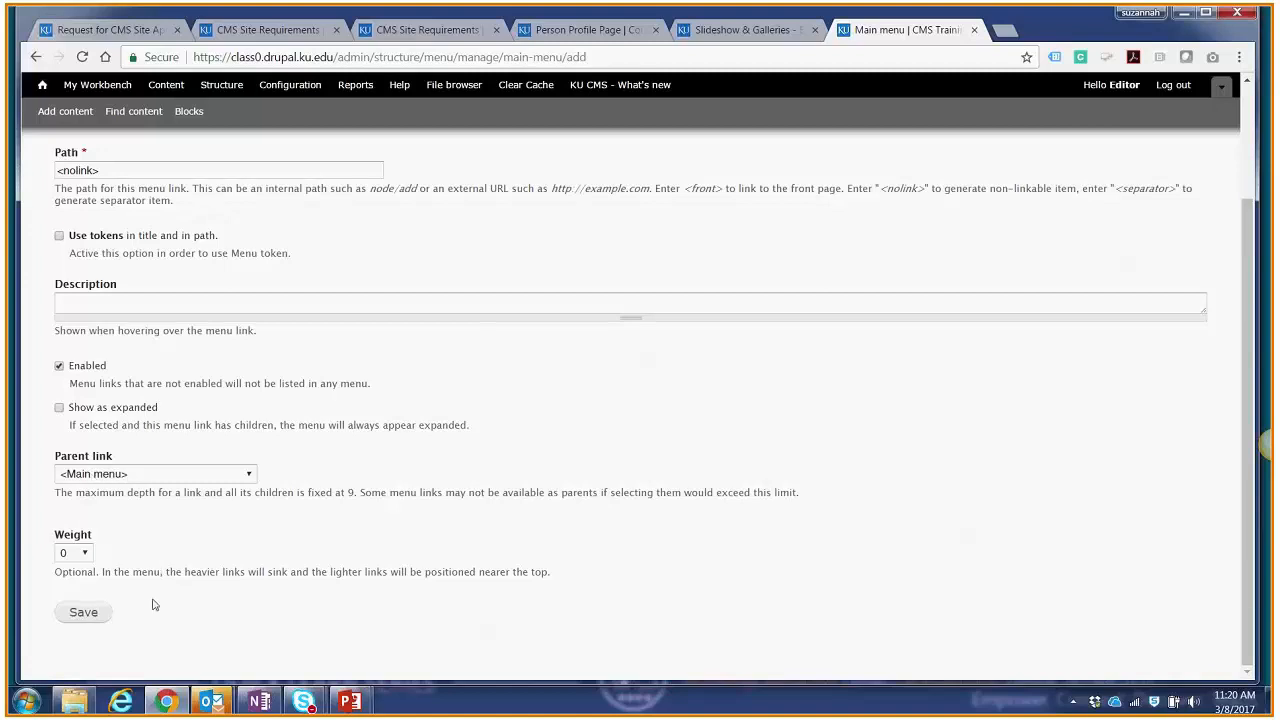
pyautogui.click(84, 612)
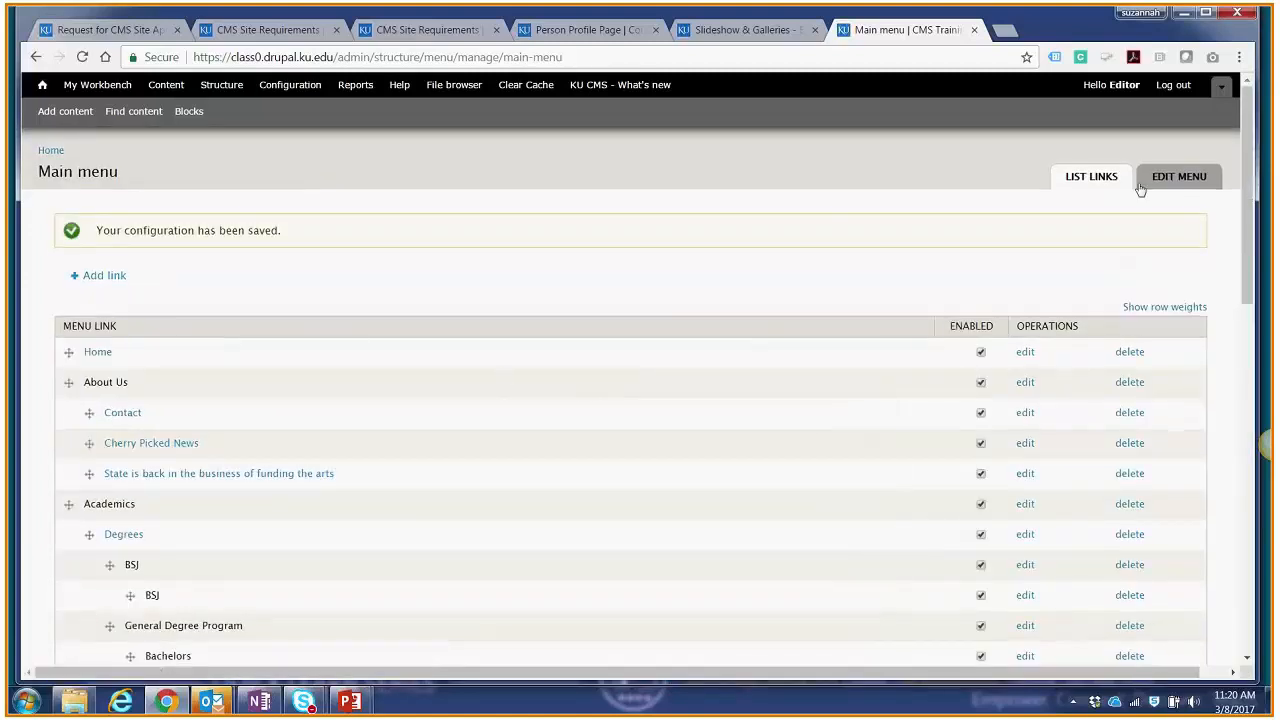
# Step: Check the new link's place in the Main menu list and view the navigation on the site's home page
pyautogui.scroll(-10, 1141, 190)
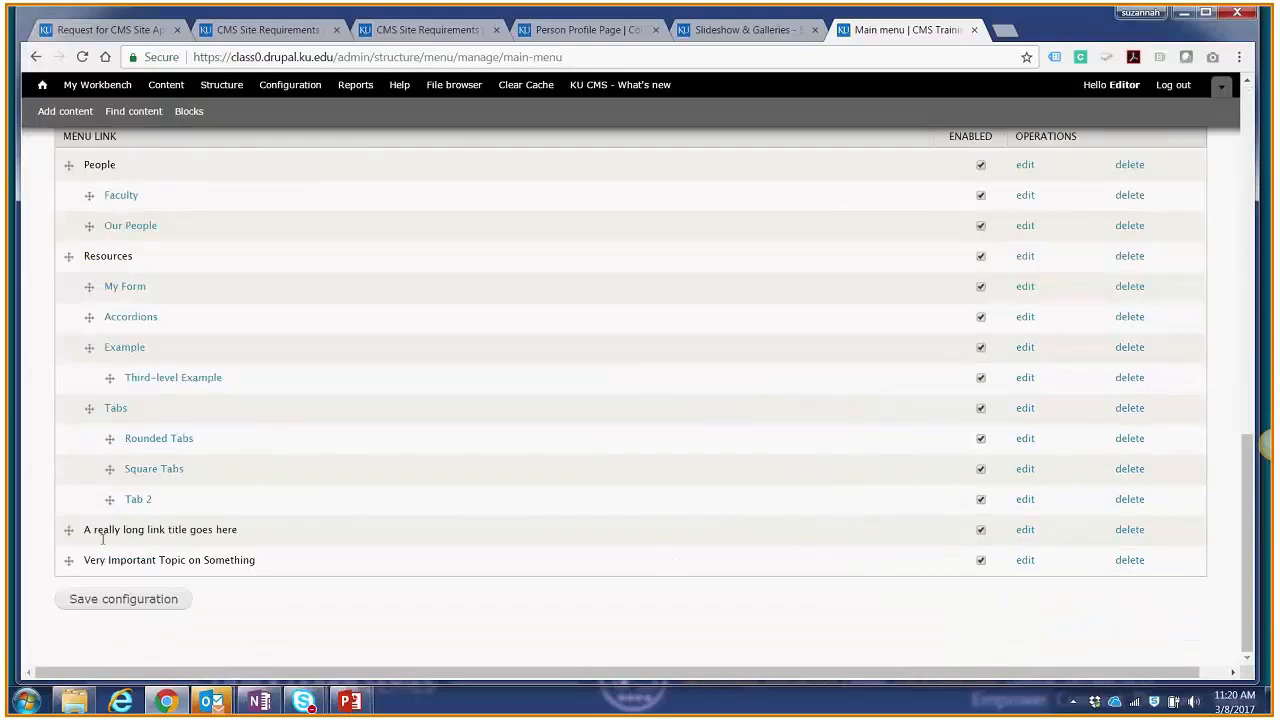
pyautogui.moveTo(1247, 498); pyautogui.dragTo(1259, 153)
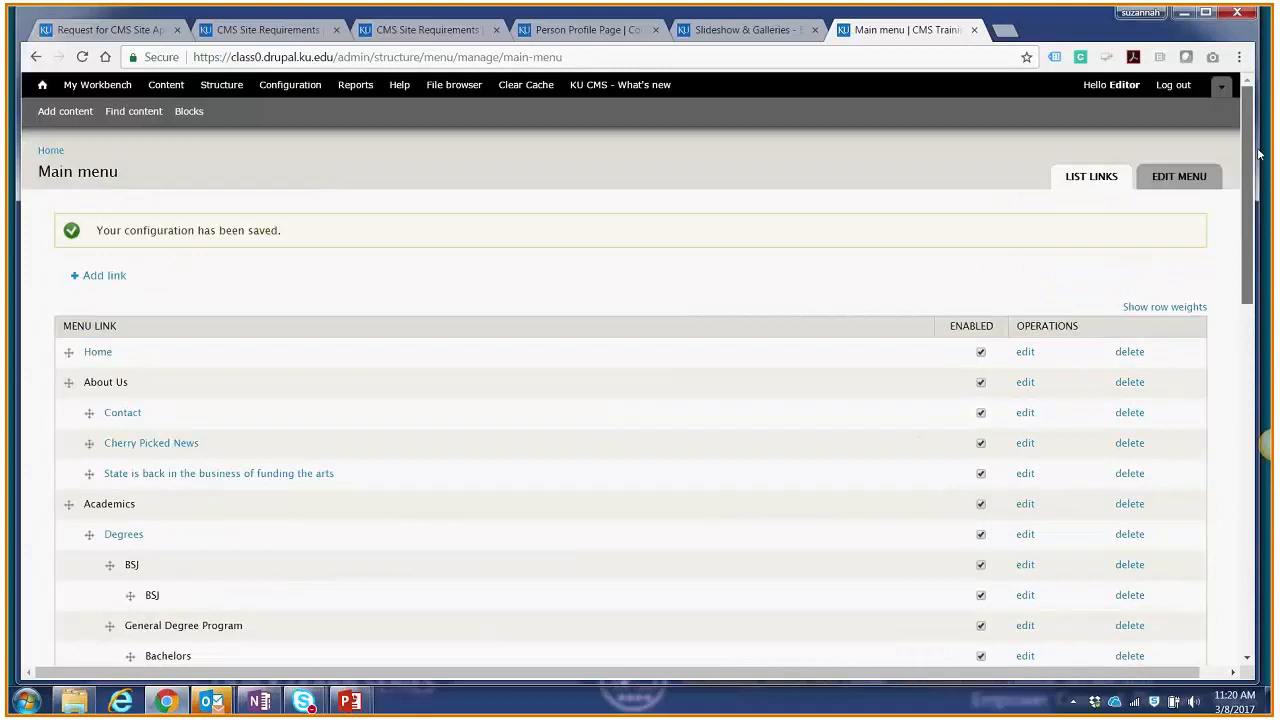
pyautogui.click(42, 86)
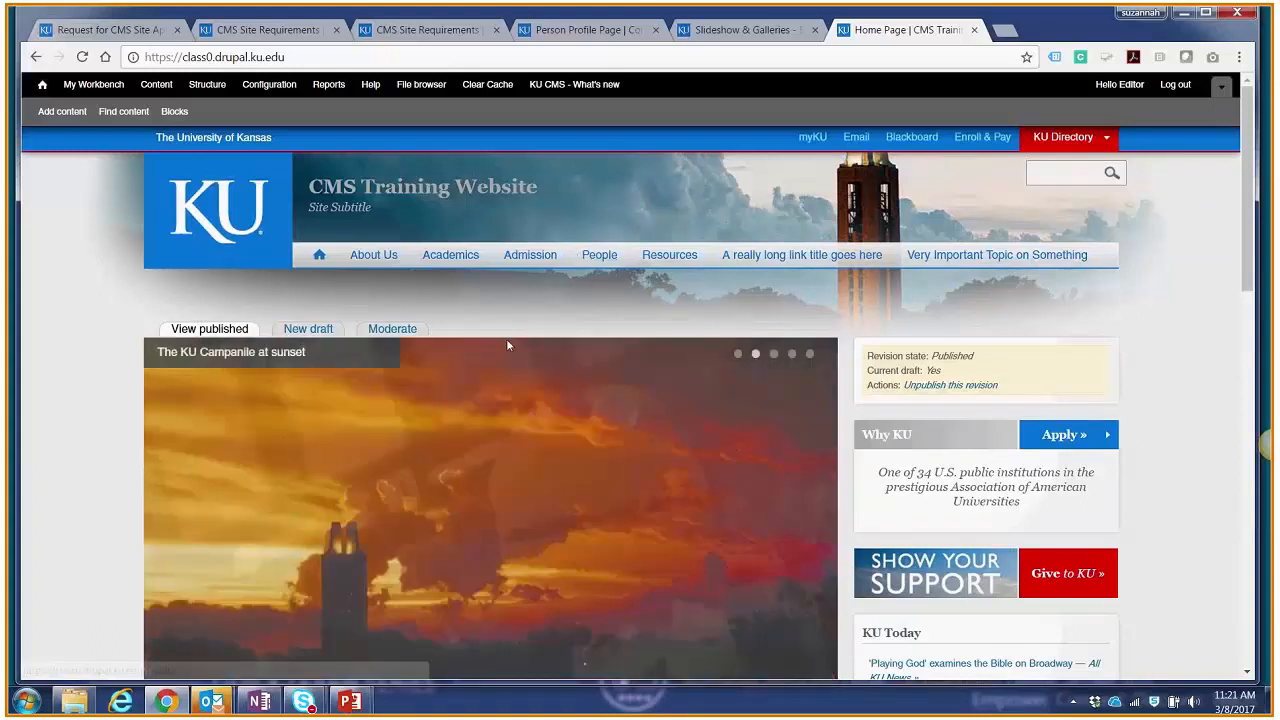
# Step: Switch to the PowerPoint slide show and advance from the Menus slide through the People Profile slide about the people list page
pyautogui.moveTo(349, 701)
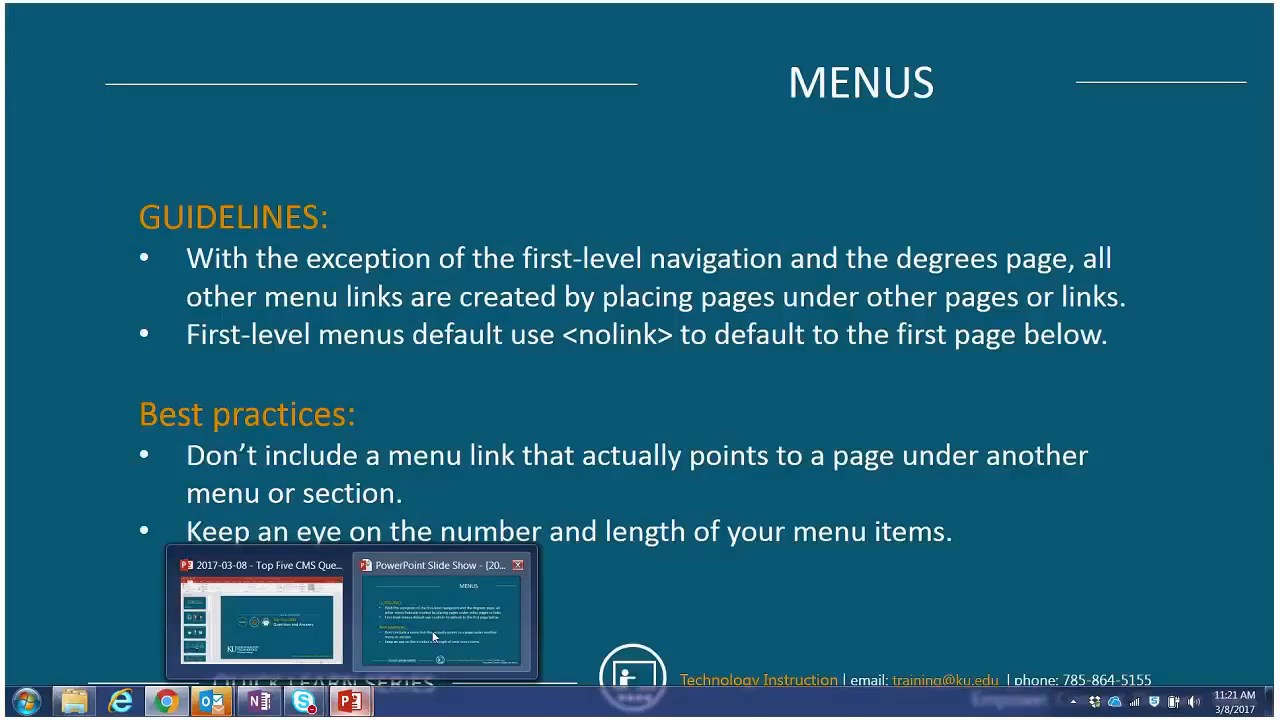
pyautogui.click(433, 637)
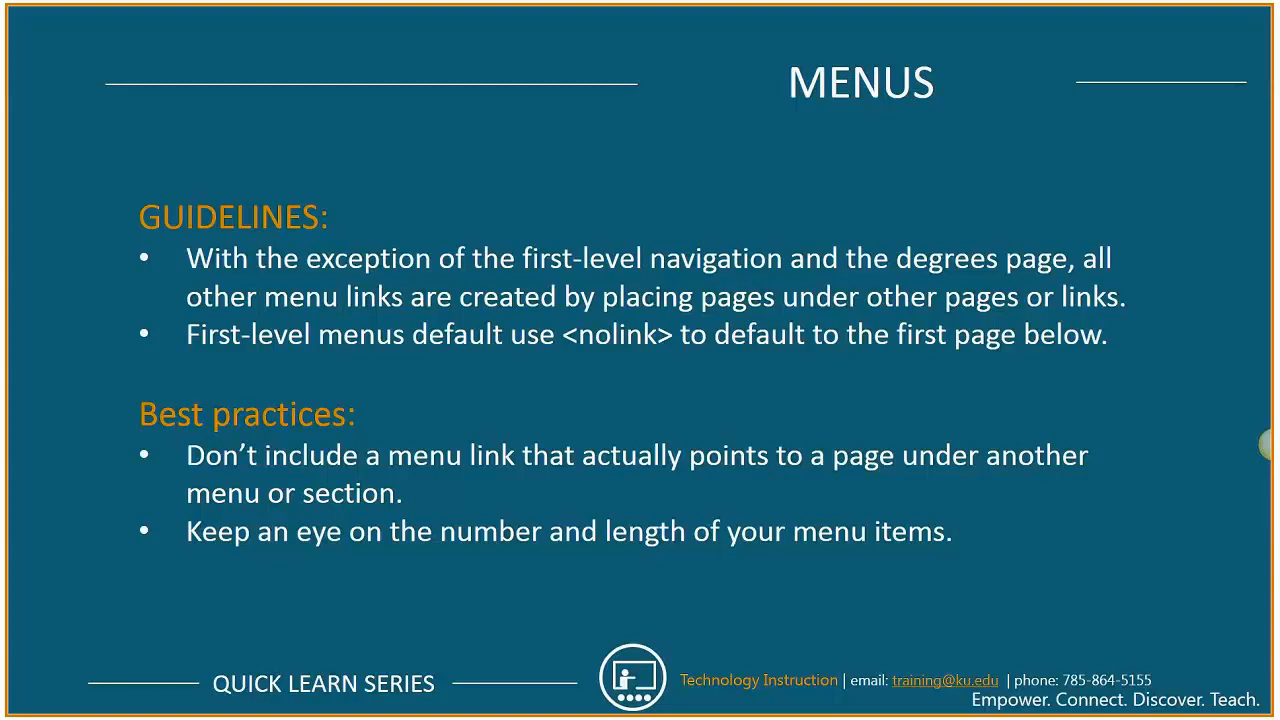
pyautogui.click(505, 263)
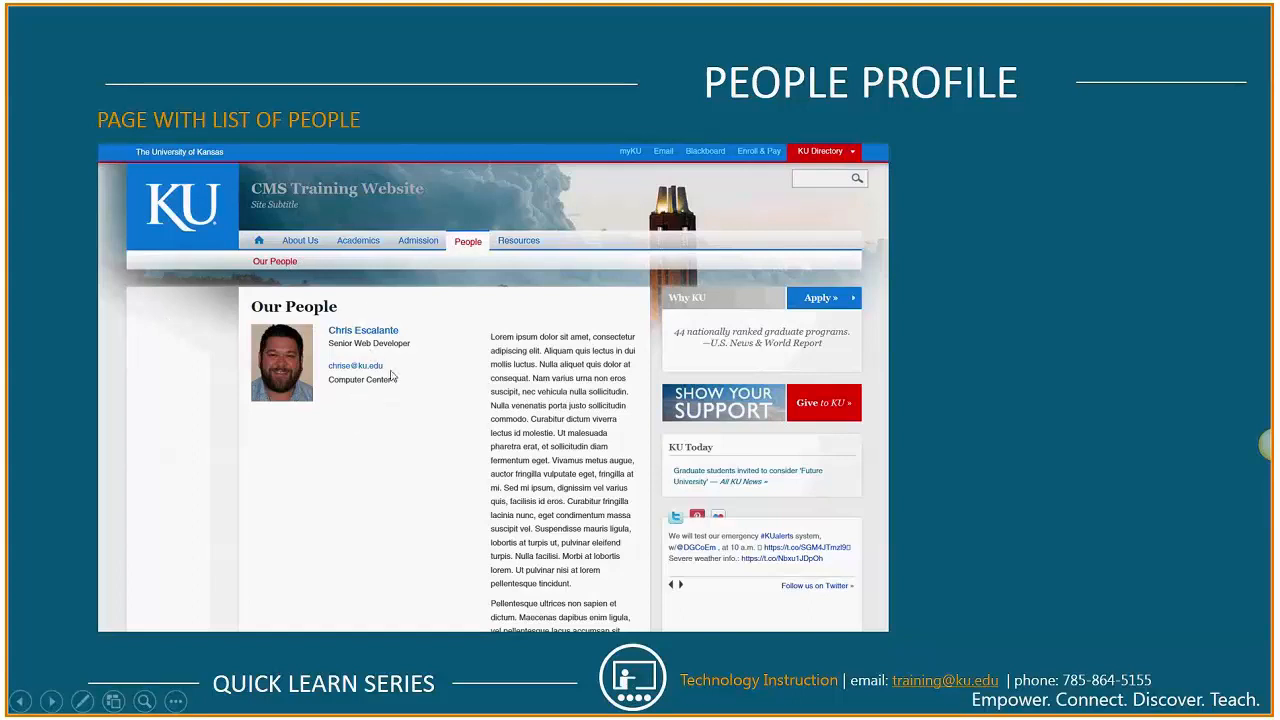
pyautogui.click(588, 340)
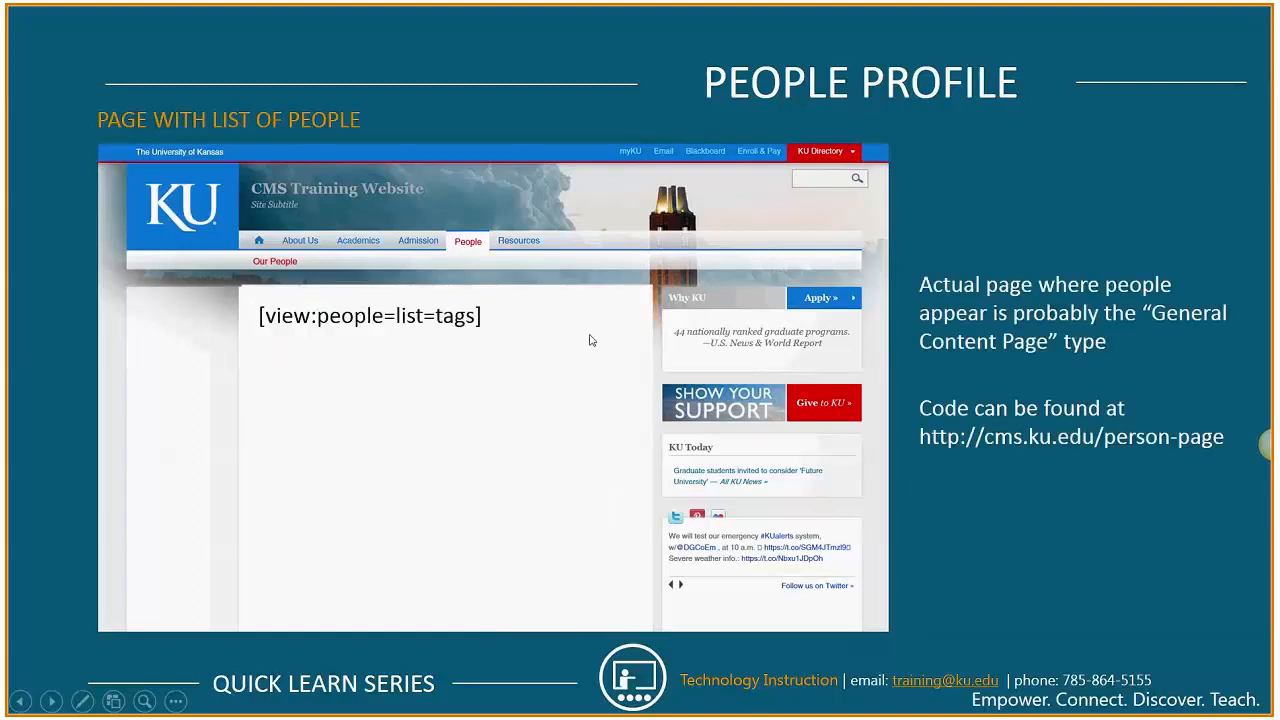
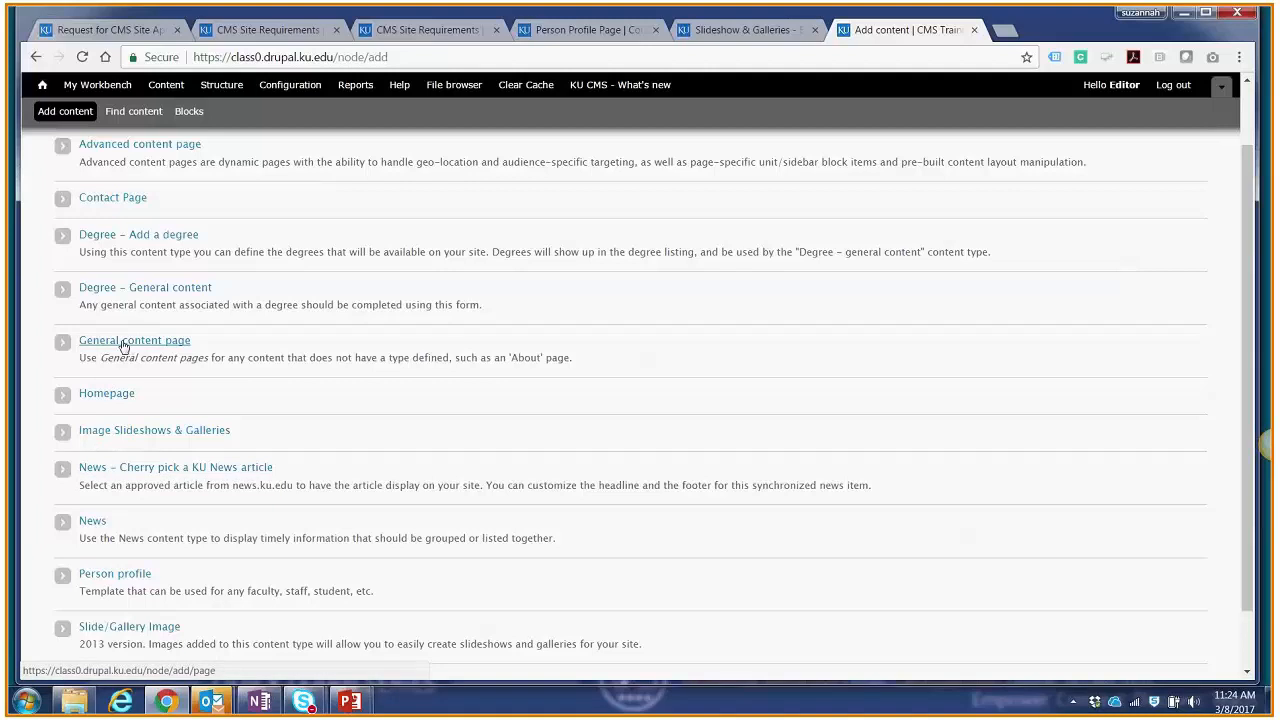
# Step: Start a new General content page titled "GTAs" and go to its empty body
pyautogui.click(123, 342)
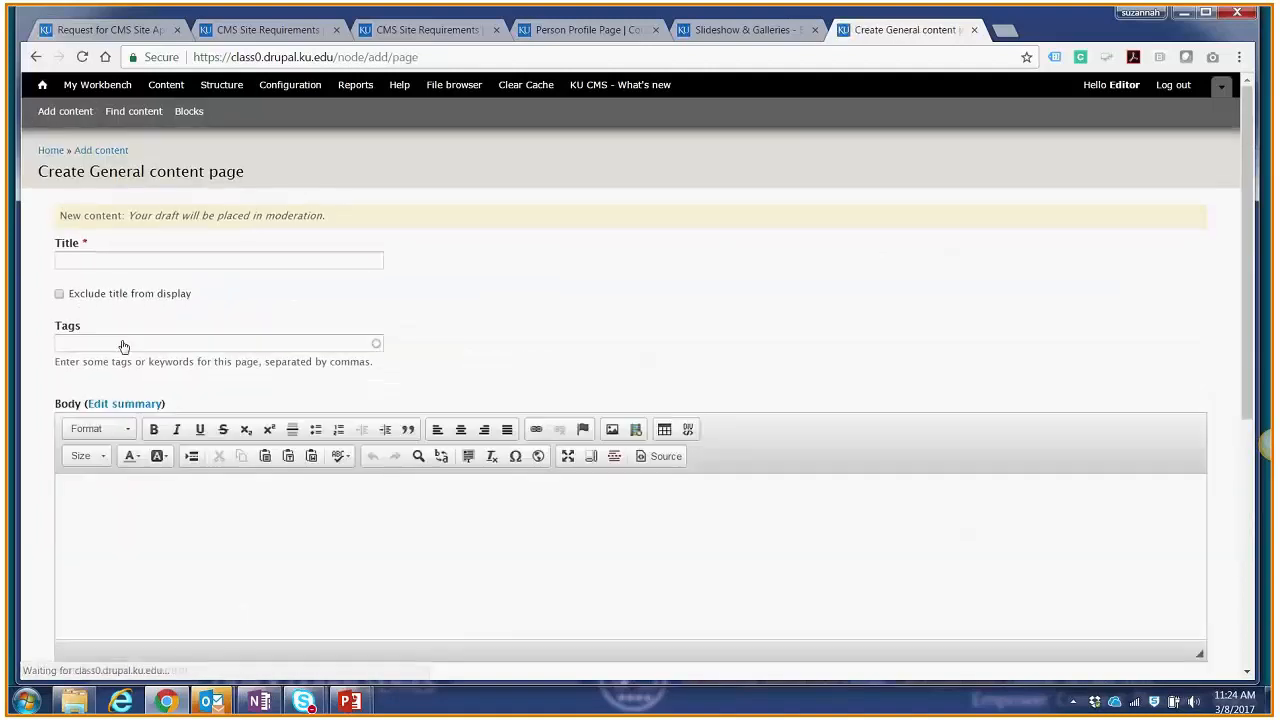
pyautogui.click(132, 262)
pyautogui.write('GTAs')
pyautogui.click(120, 500)
pyautogui.scroll(-1, 122, 500)
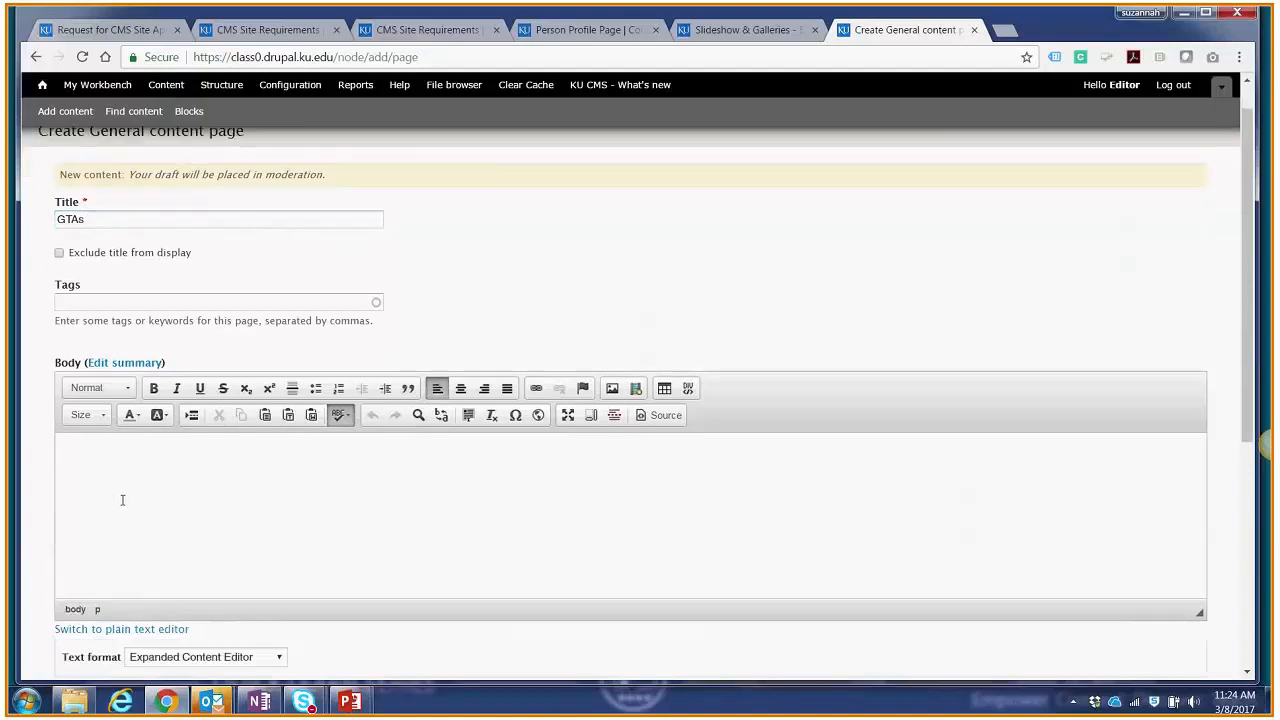
pyautogui.scroll(-2, 124, 498)
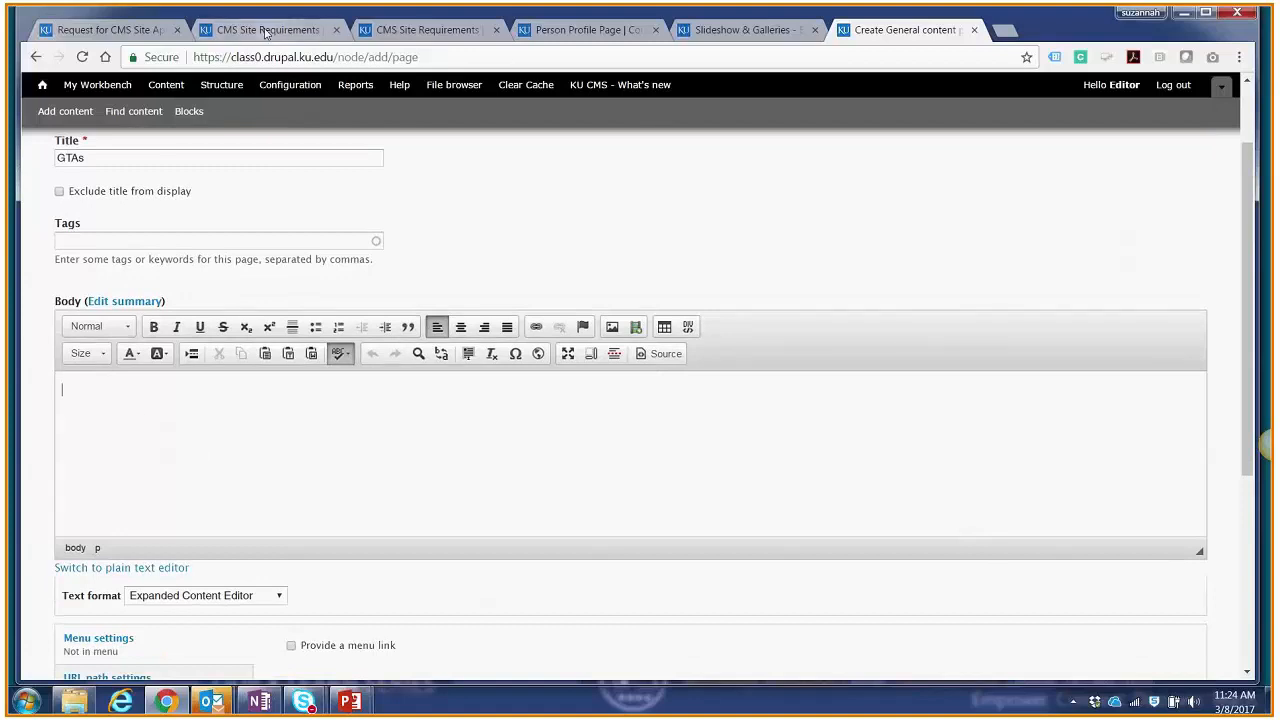
# Step: Copy the [view:people=list=tags] code from the Person Listing instructions on the CMS Person Profile Page guide
pyautogui.click(587, 37)
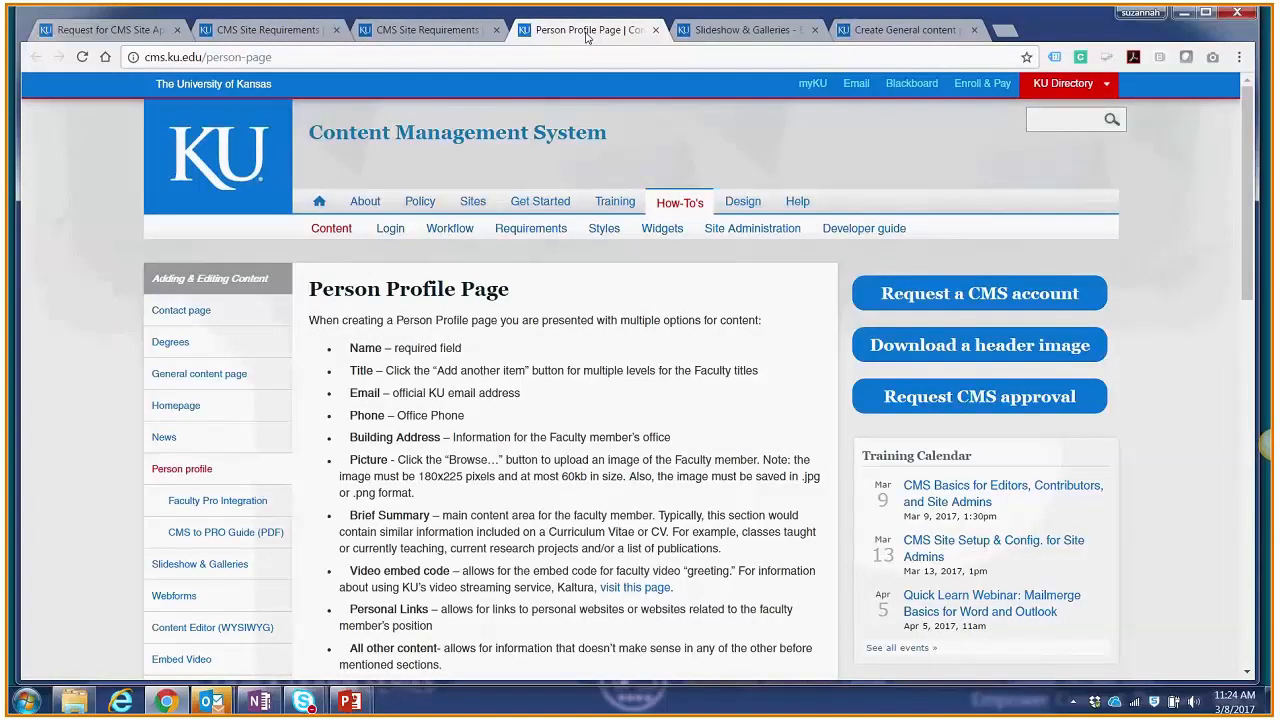
pyautogui.scroll(-1, 557, 249)
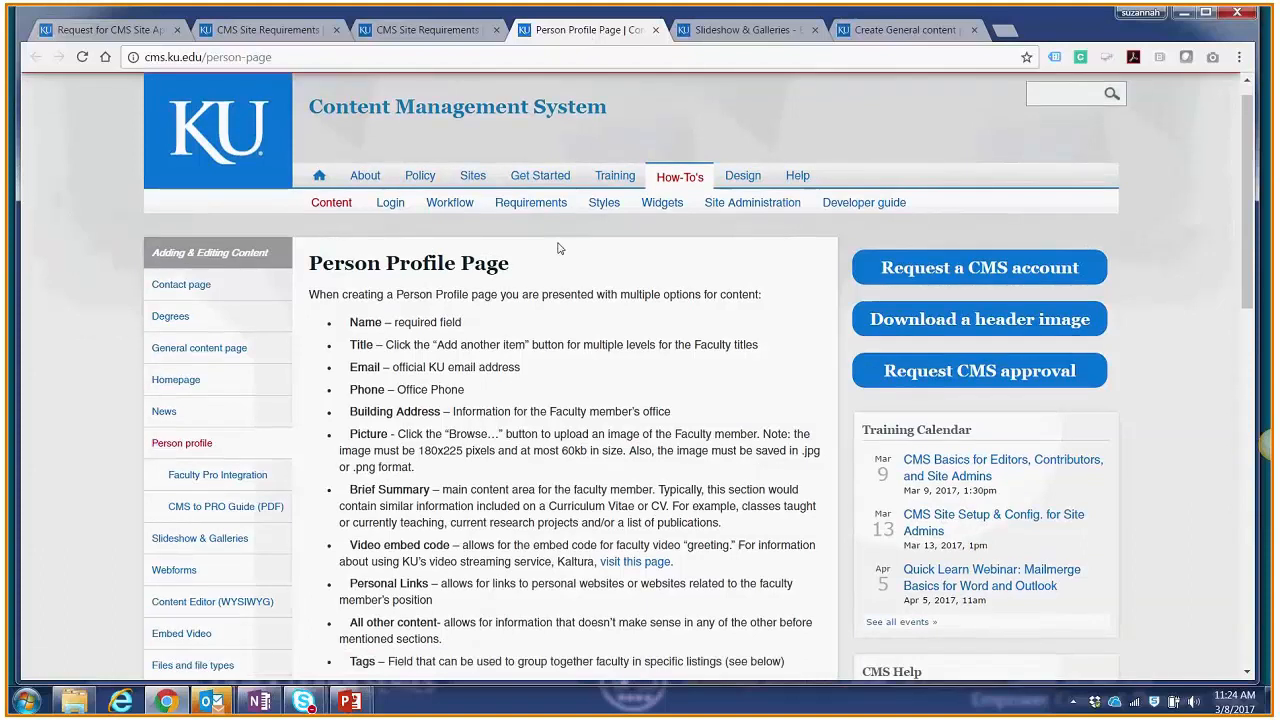
pyautogui.scroll(-3, 559, 248)
pyautogui.scroll(-1, 560, 250)
pyautogui.moveTo(454, 420); pyautogui.dragTo(340, 420)
pyautogui.hotkey('ctrl', 'c')
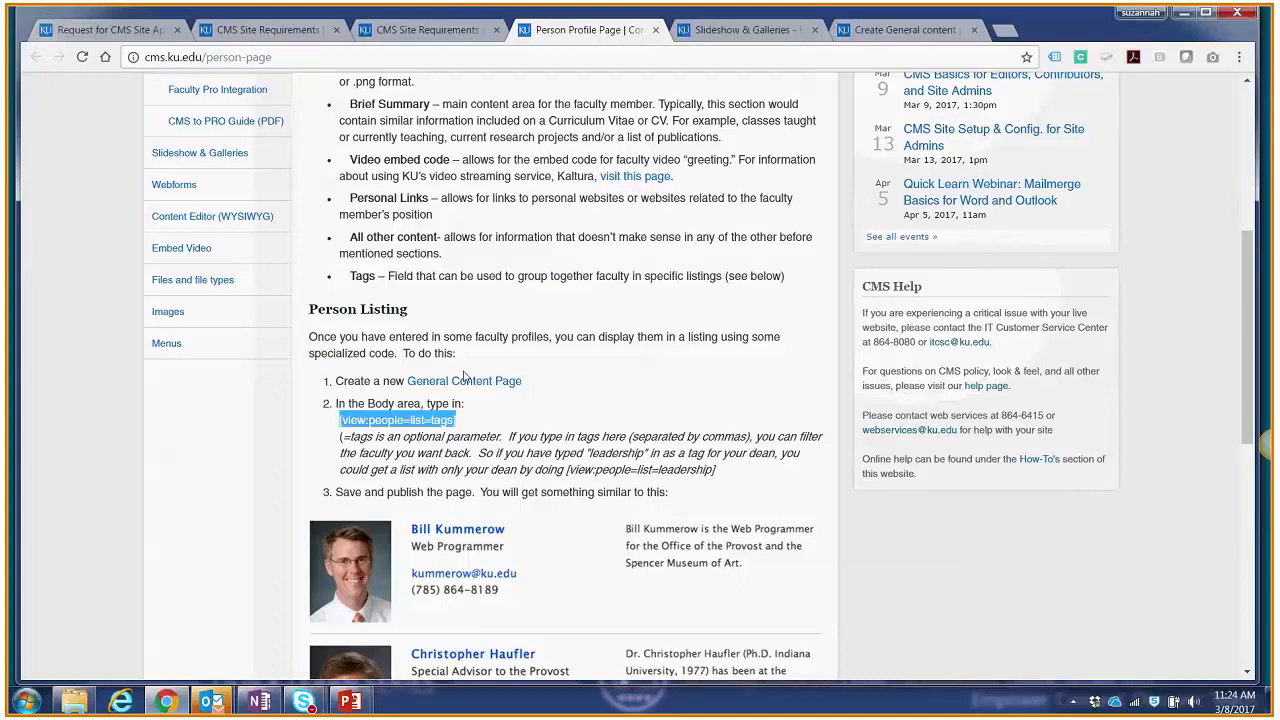
# Step: Paste the people list code into the GTAs page body as plain text, then return to the rich text editor
pyautogui.click(905, 30)
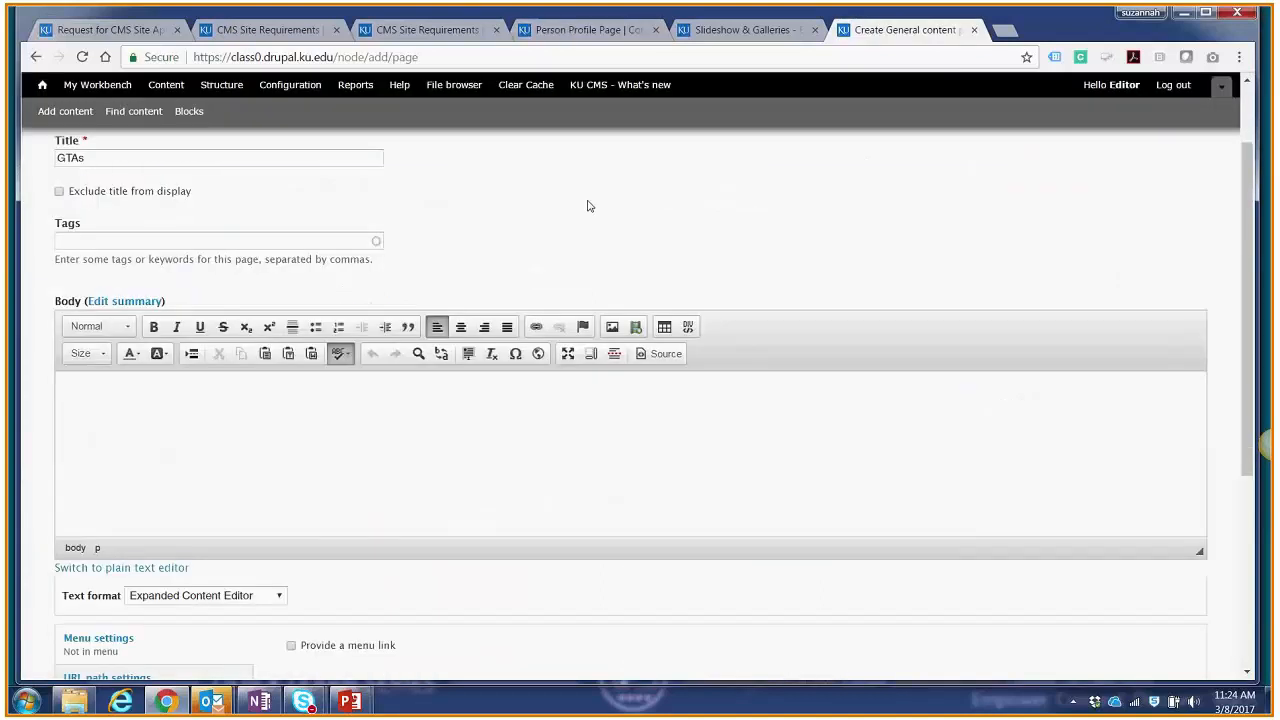
pyautogui.click(134, 568)
pyautogui.hotkey('ctrl', 'v')
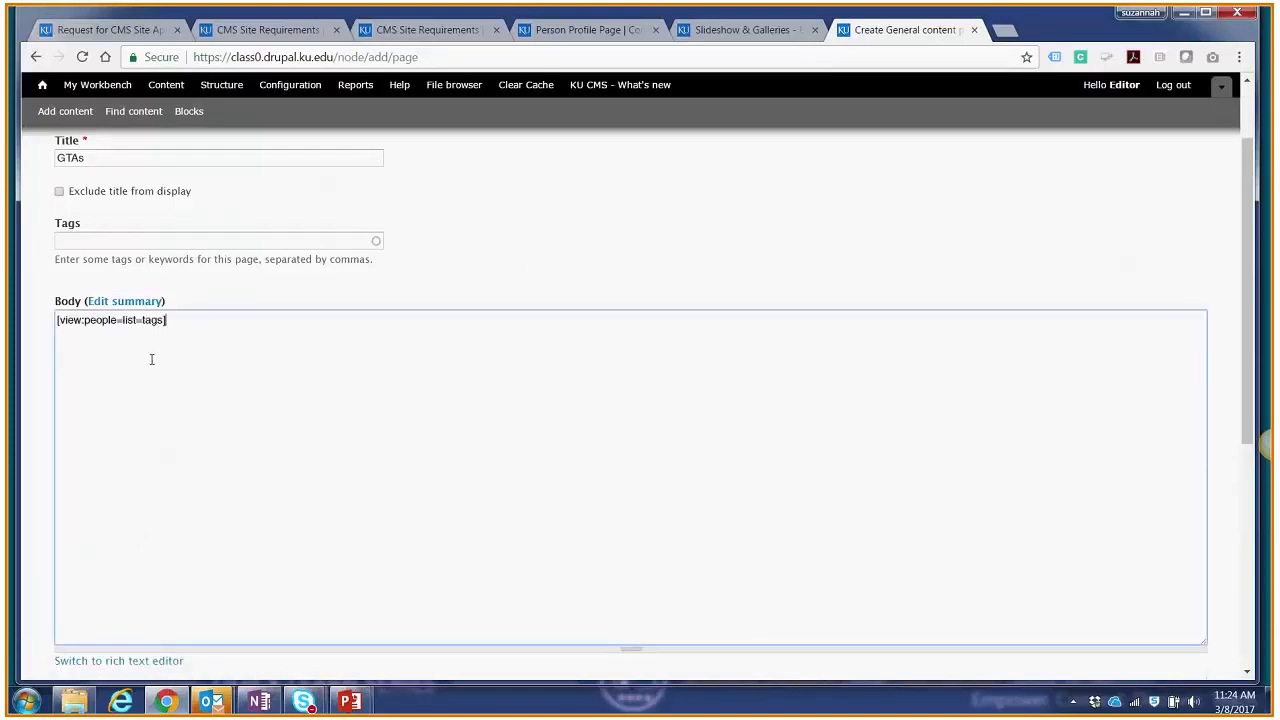
pyautogui.click(136, 664)
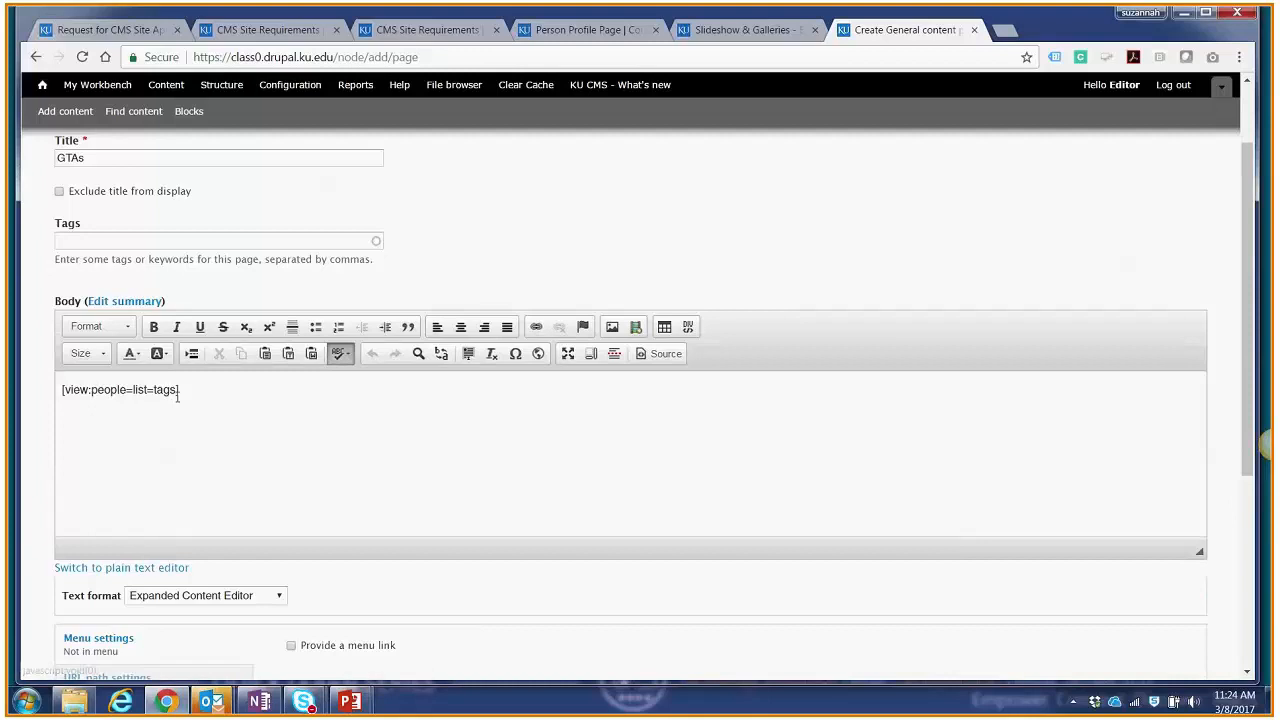
# Step: Replace the word "tags" in the body's people list code with "gtas"
pyautogui.moveTo(179, 390); pyautogui.dragTo(153, 393)
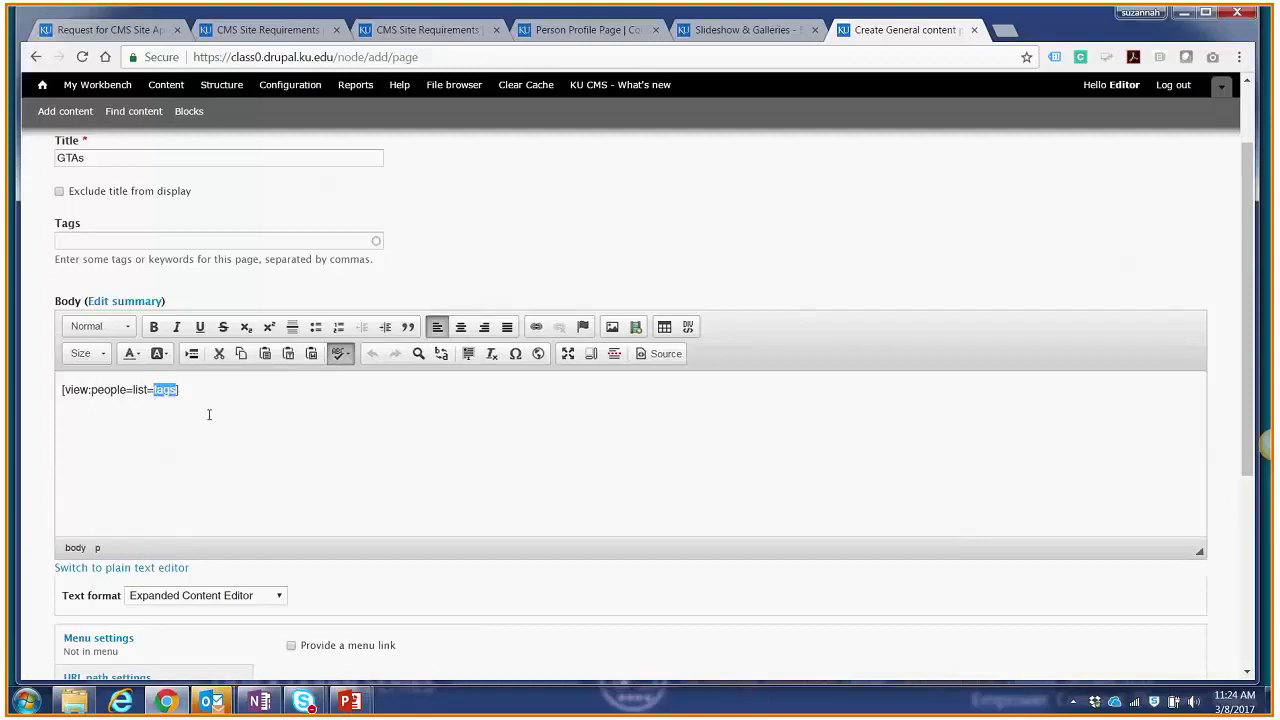
pyautogui.write('GTAs')
pyautogui.press('BackSpace')
pyautogui.press('BackSpace')
pyautogui.press('BackSpace')
pyautogui.press('BackSpace')
pyautogui.write('gtas')
# Step: Provide a menu link for the GTAs page with People as its parent item
pyautogui.scroll(-4, 229, 445)
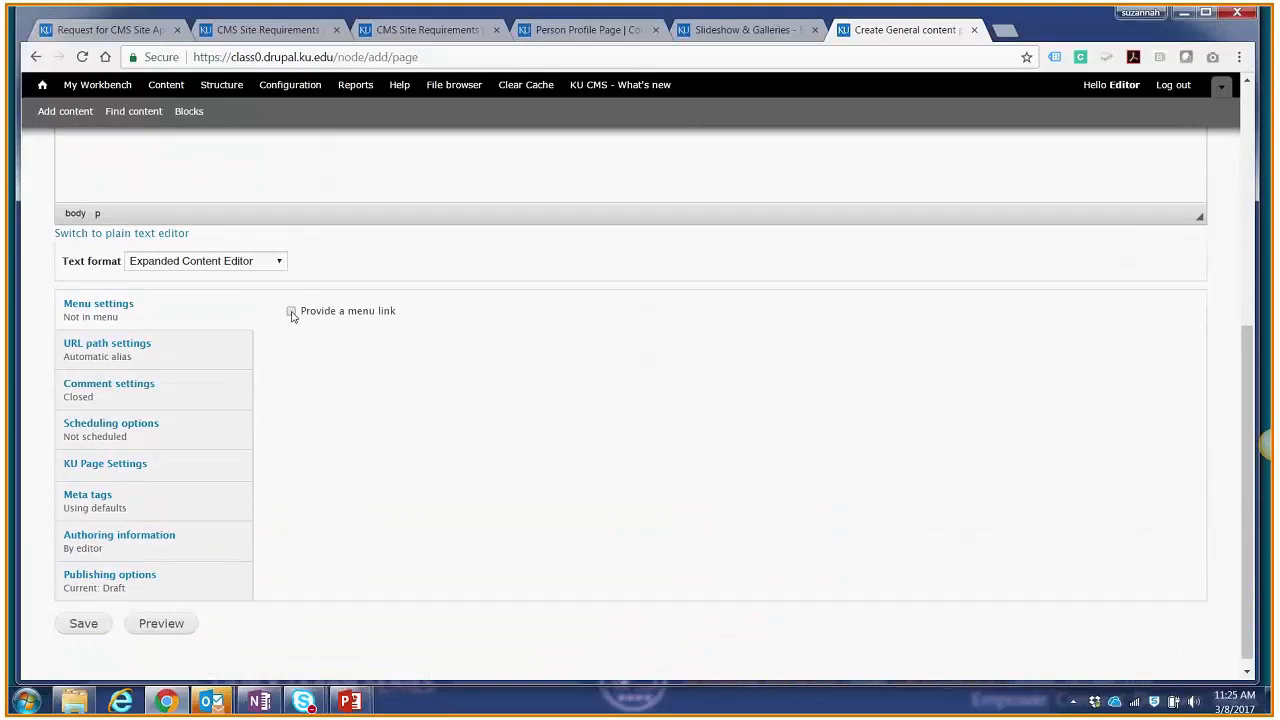
pyautogui.click(291, 312)
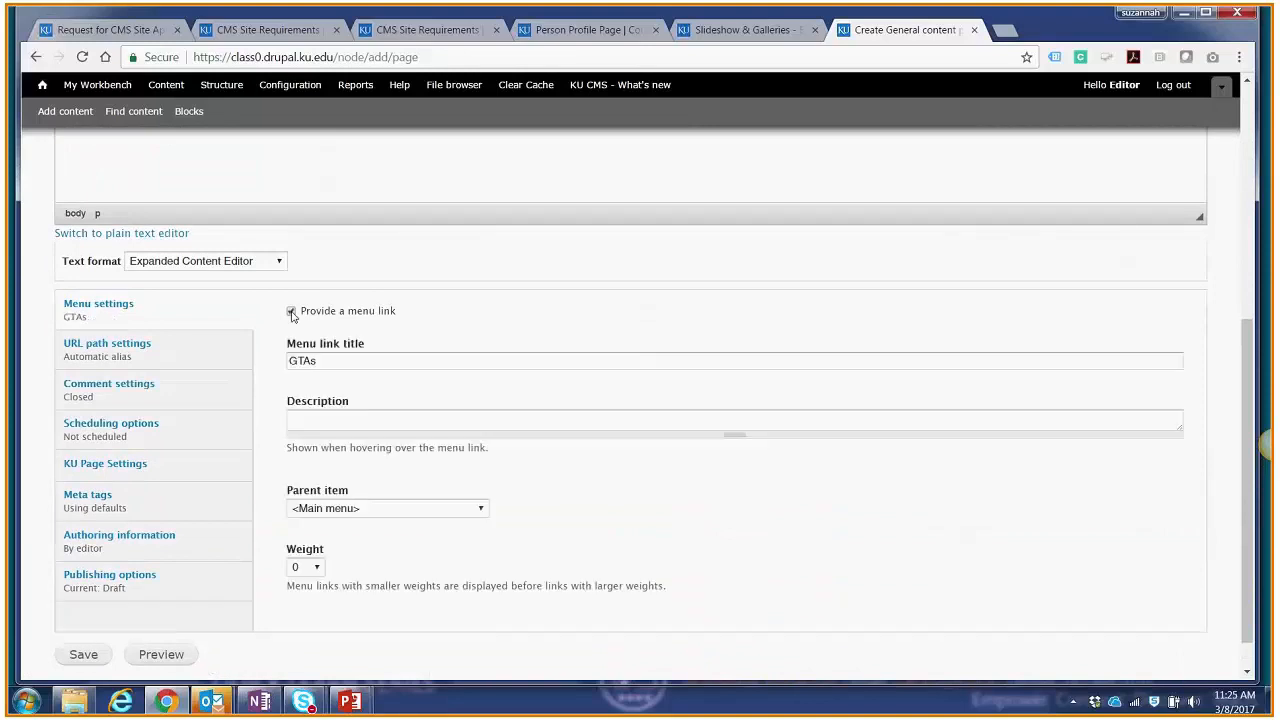
pyautogui.click(310, 508)
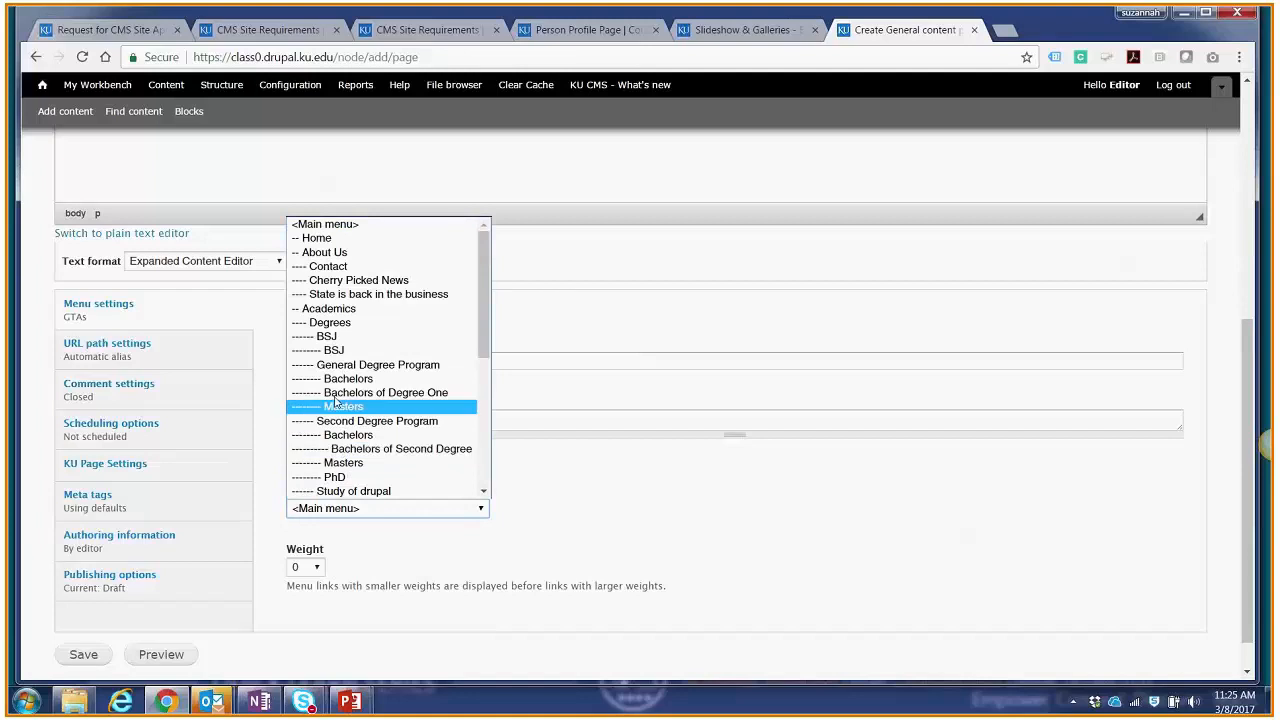
pyautogui.scroll(-5, 336, 403)
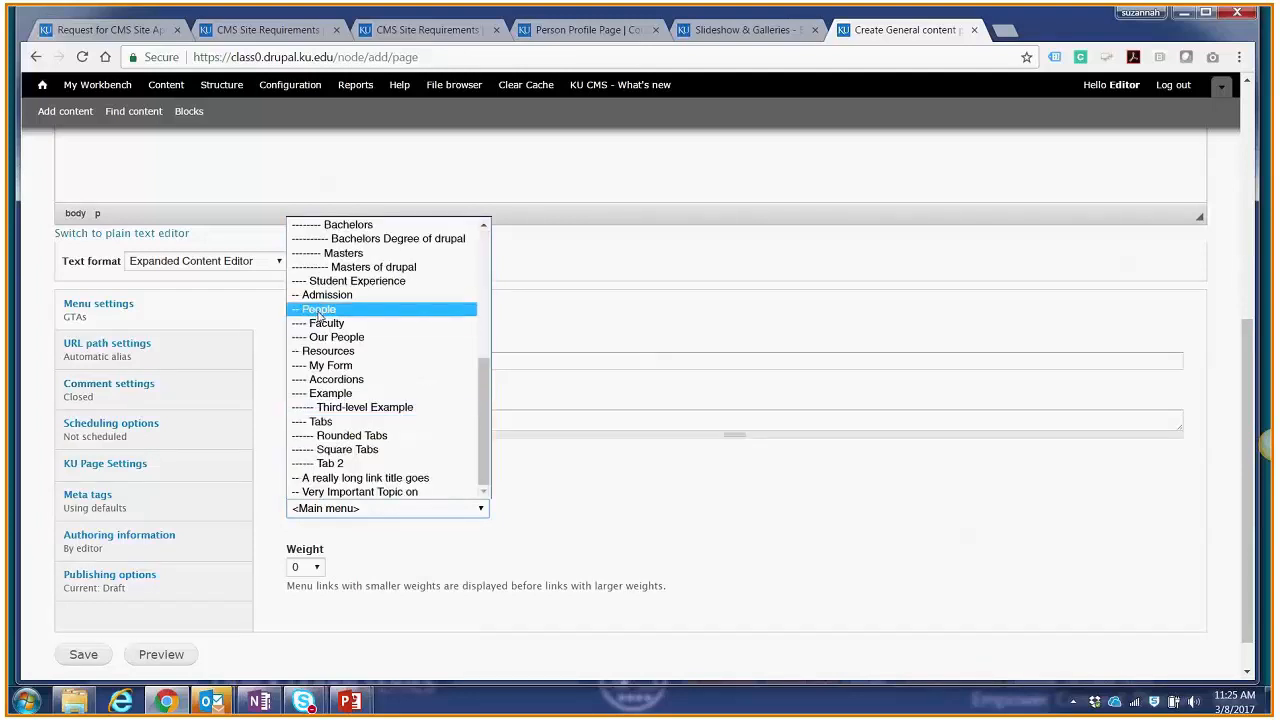
pyautogui.click(318, 310)
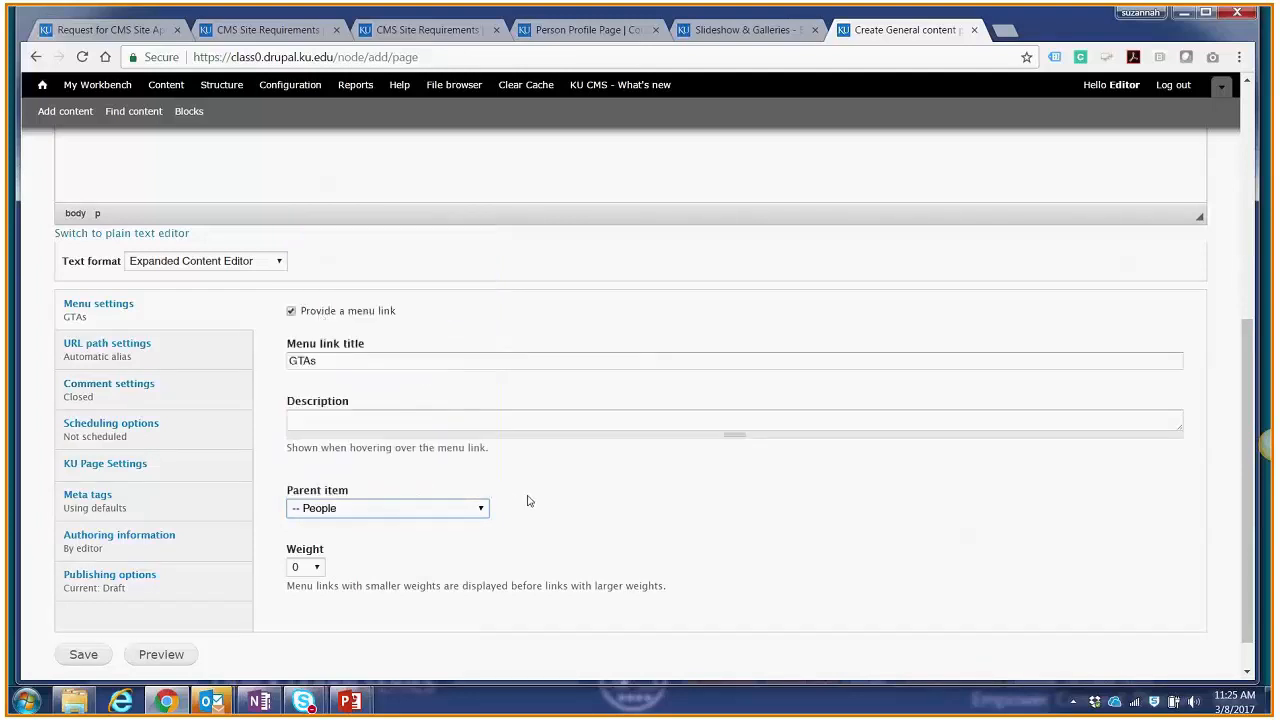
pyautogui.scroll(-1, 546, 503)
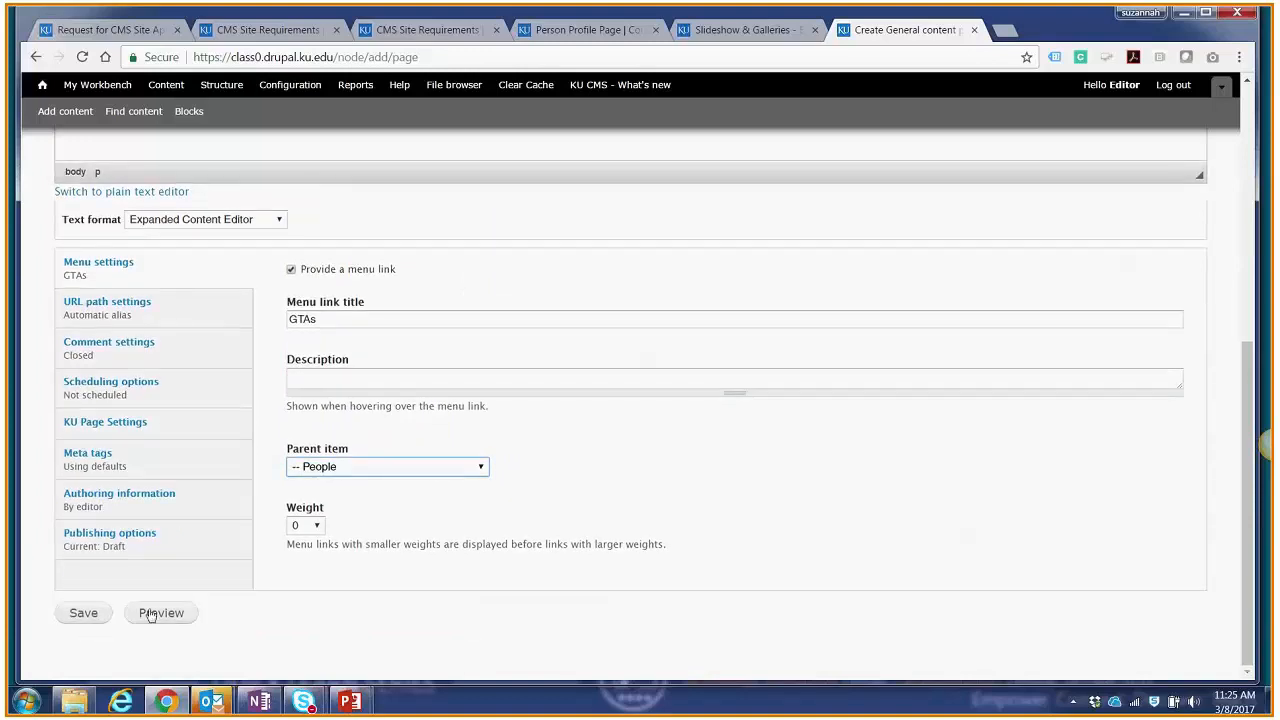
# Step: Save the GTAs page and apply the Published moderation state
pyautogui.click(86, 612)
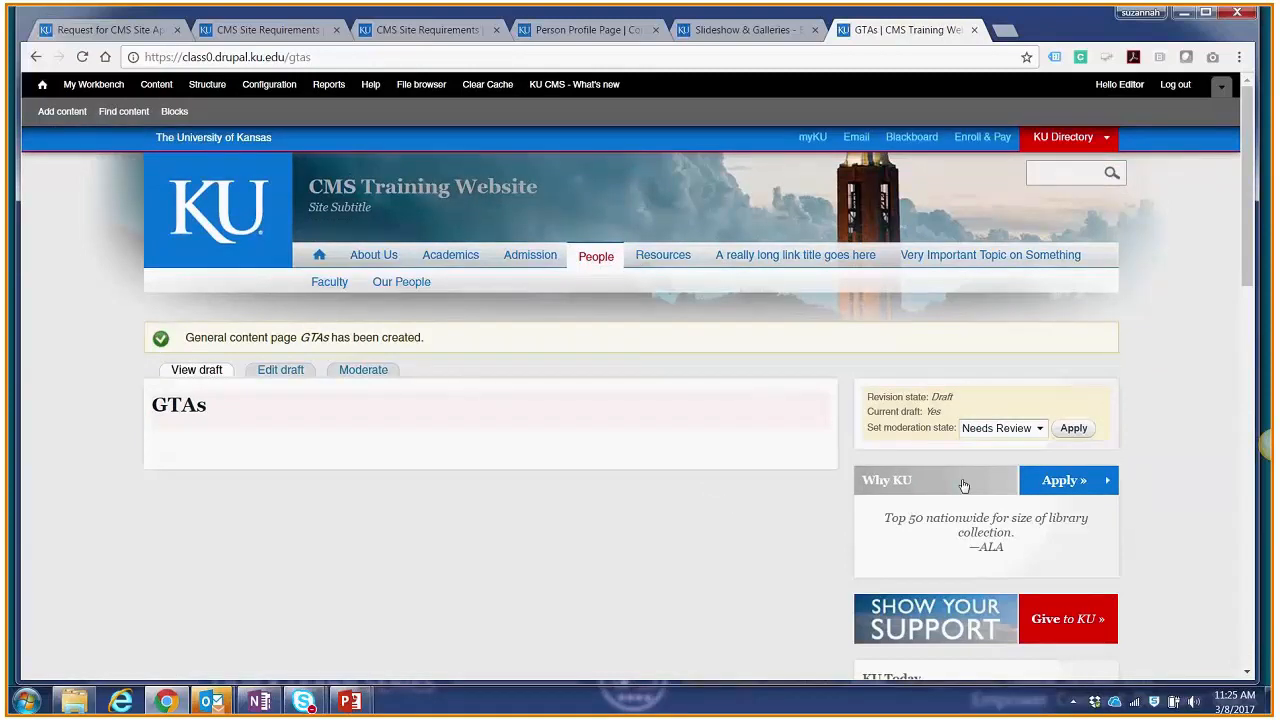
pyautogui.click(990, 430)
pyautogui.click(1000, 461)
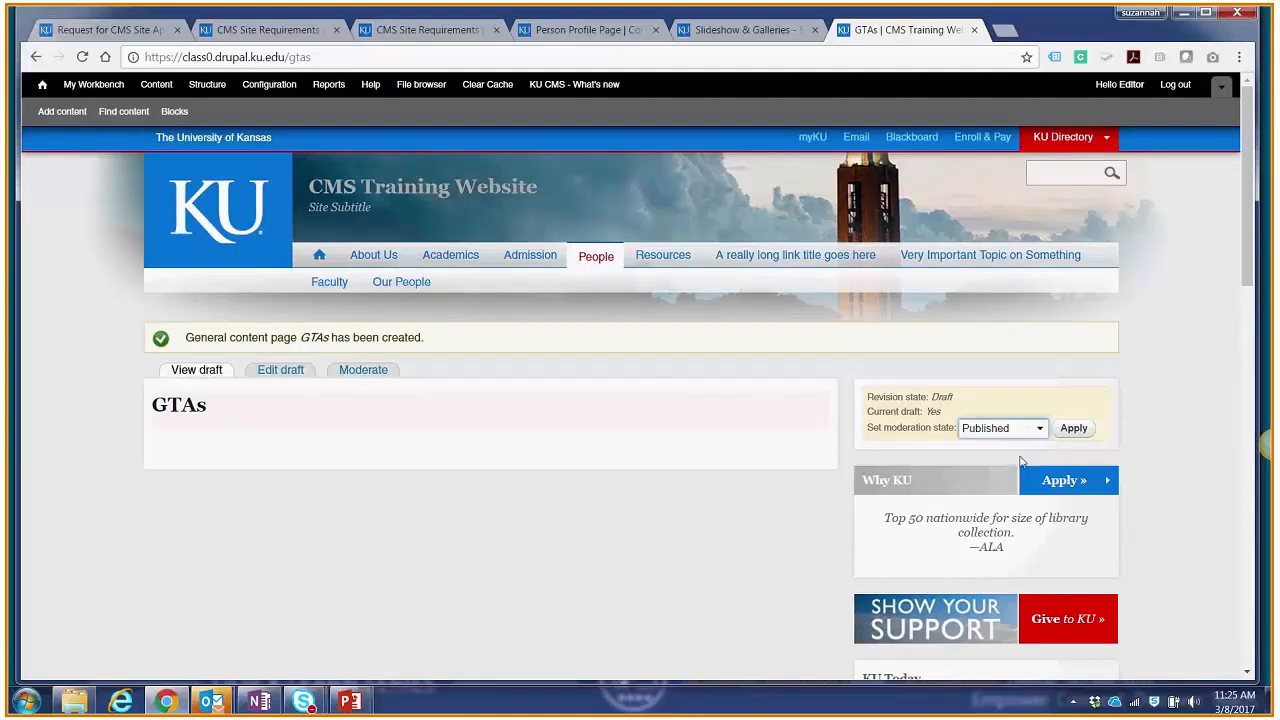
pyautogui.click(1074, 436)
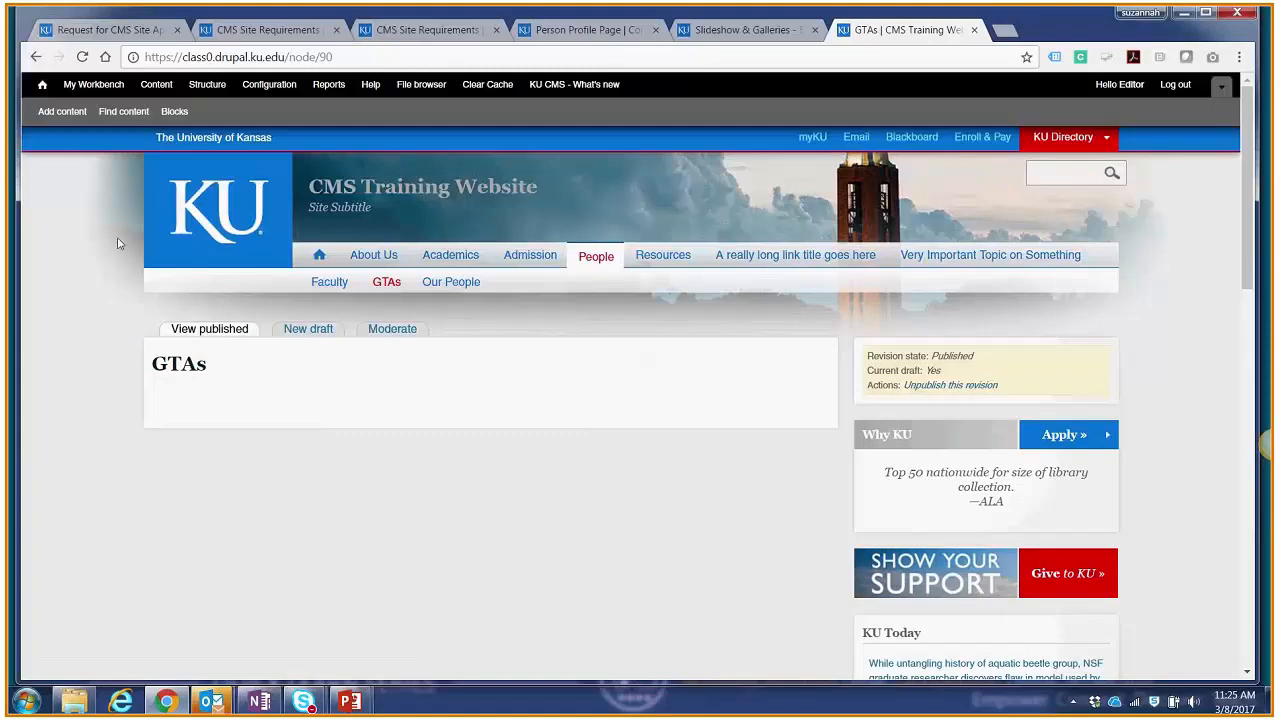
# Step: Start a new Person profile and enter the person's full name as the page title
pyautogui.click(62, 112)
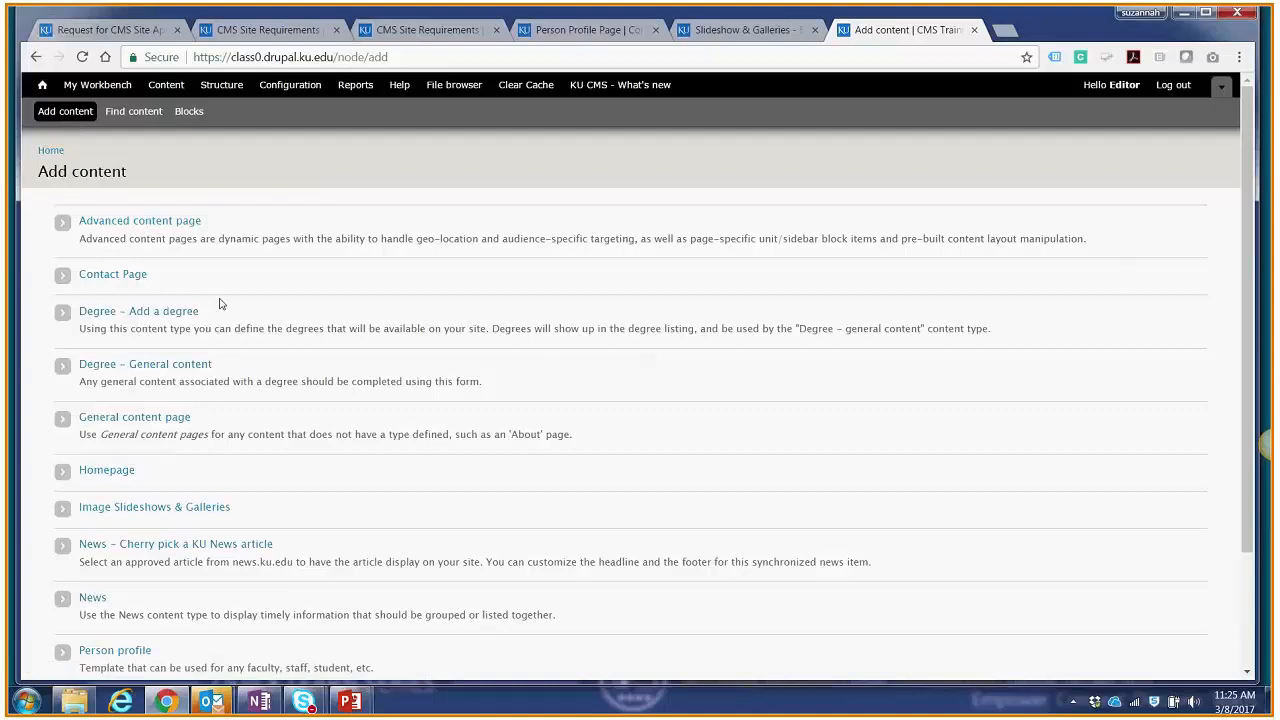
pyautogui.scroll(-3, 236, 290)
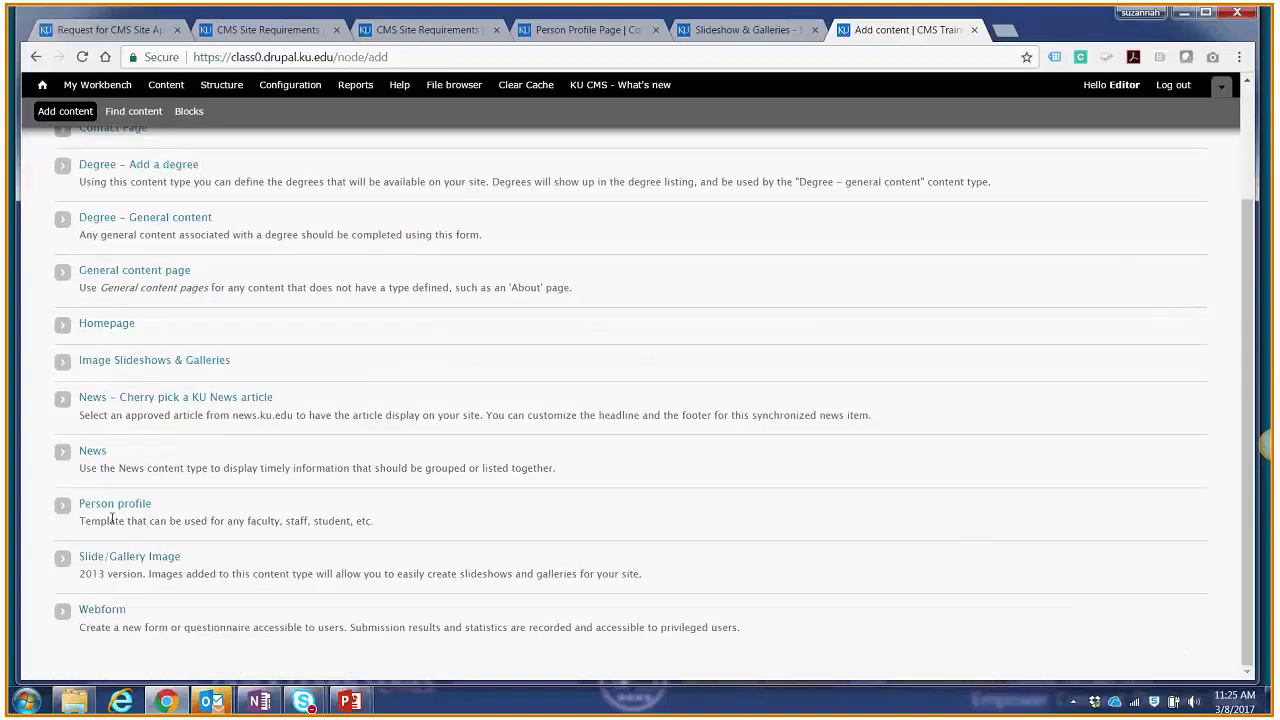
pyautogui.click(115, 506)
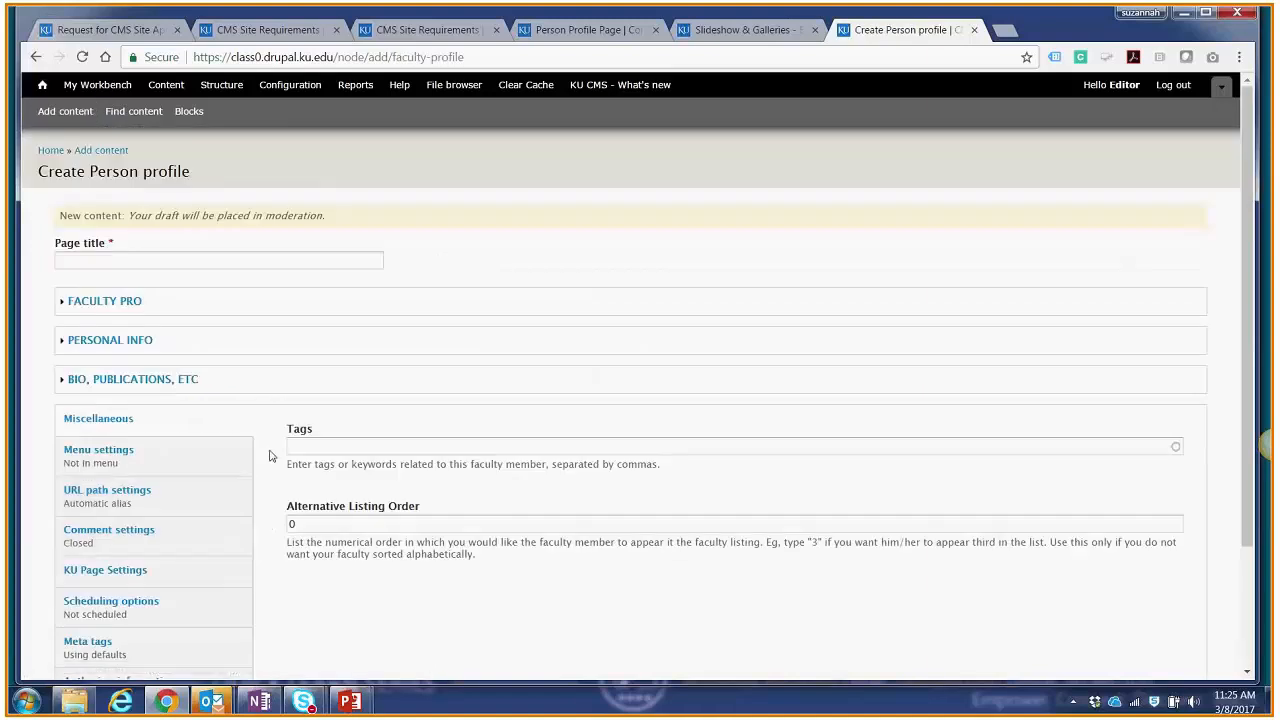
pyautogui.click(115, 257)
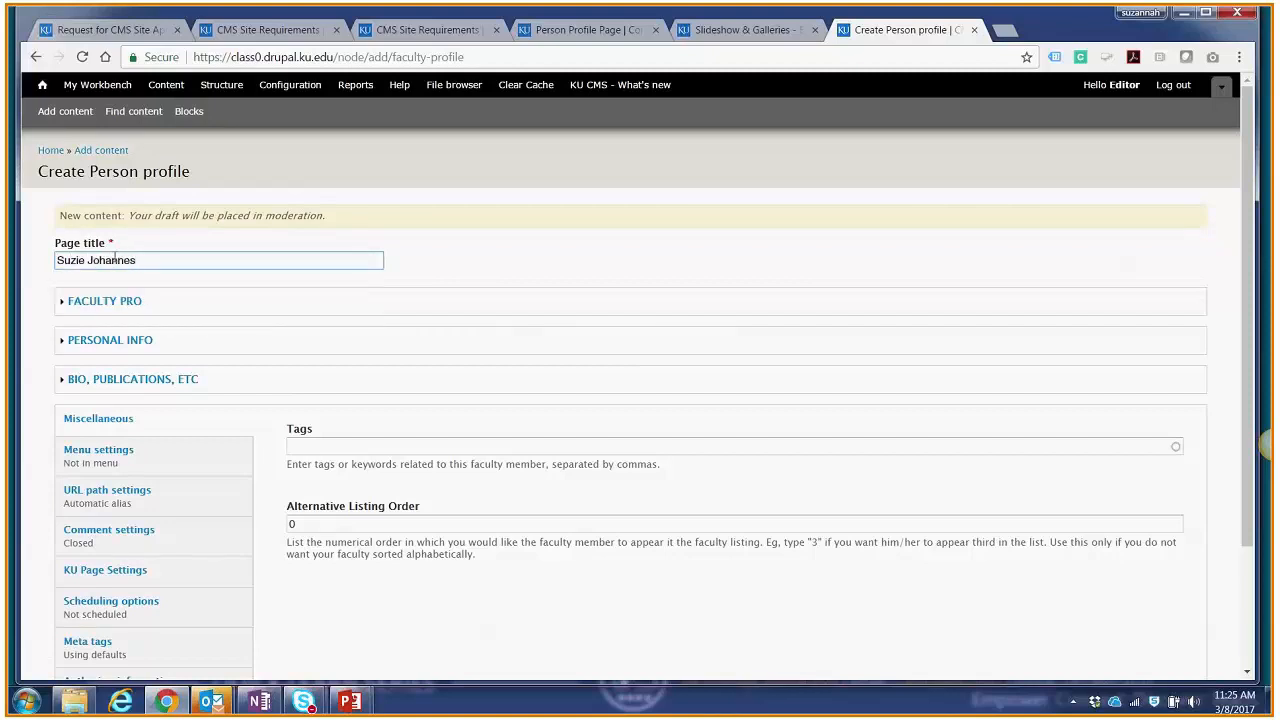
# Step: Review the Faculty Pro options of the person profile and collapse that section again
pyautogui.click(104, 301)
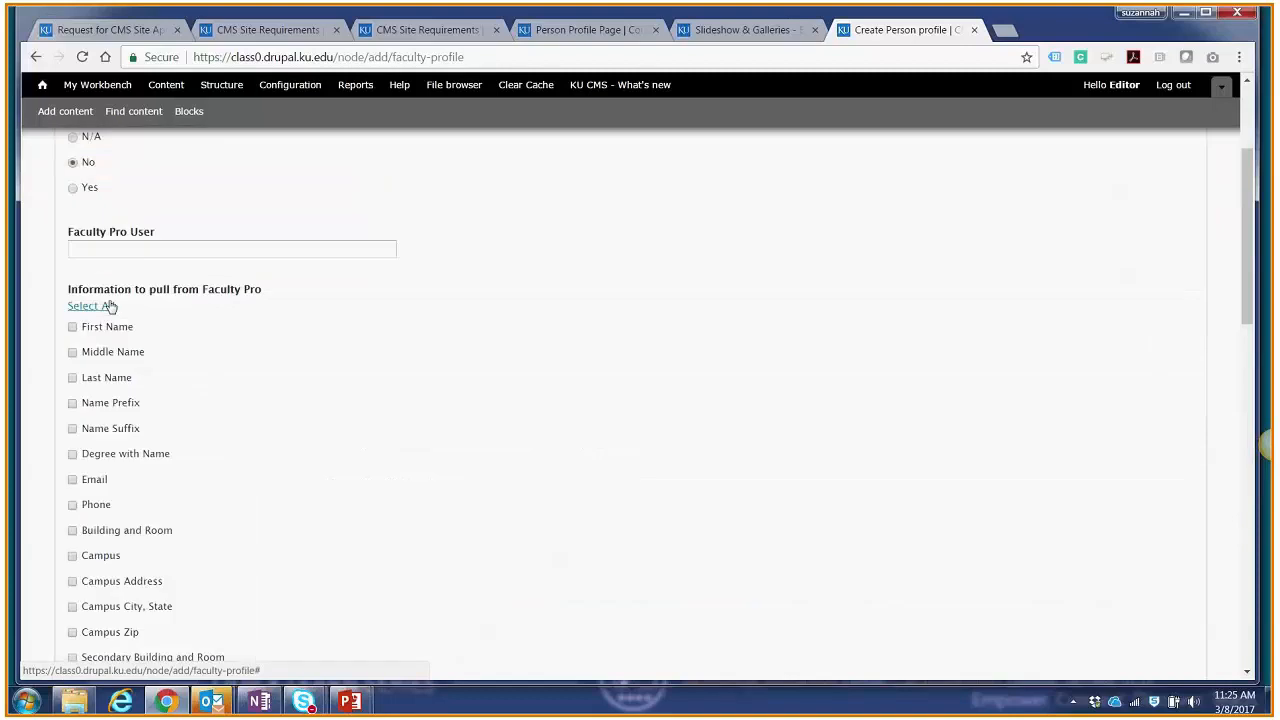
pyautogui.scroll(4, 234, 371)
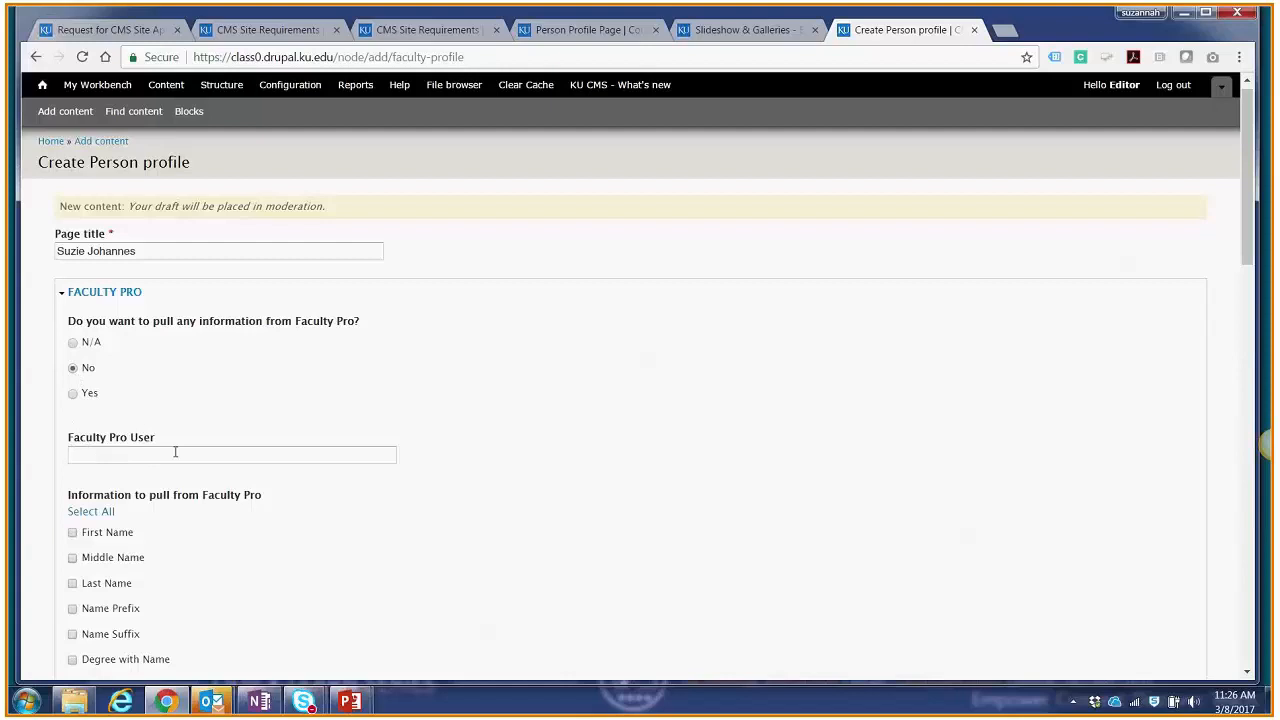
pyautogui.click(82, 292)
# Step: Enter the person's last name and first name in the profile's personal information, leaving the middle name and prefix empty
pyautogui.click(108, 331)
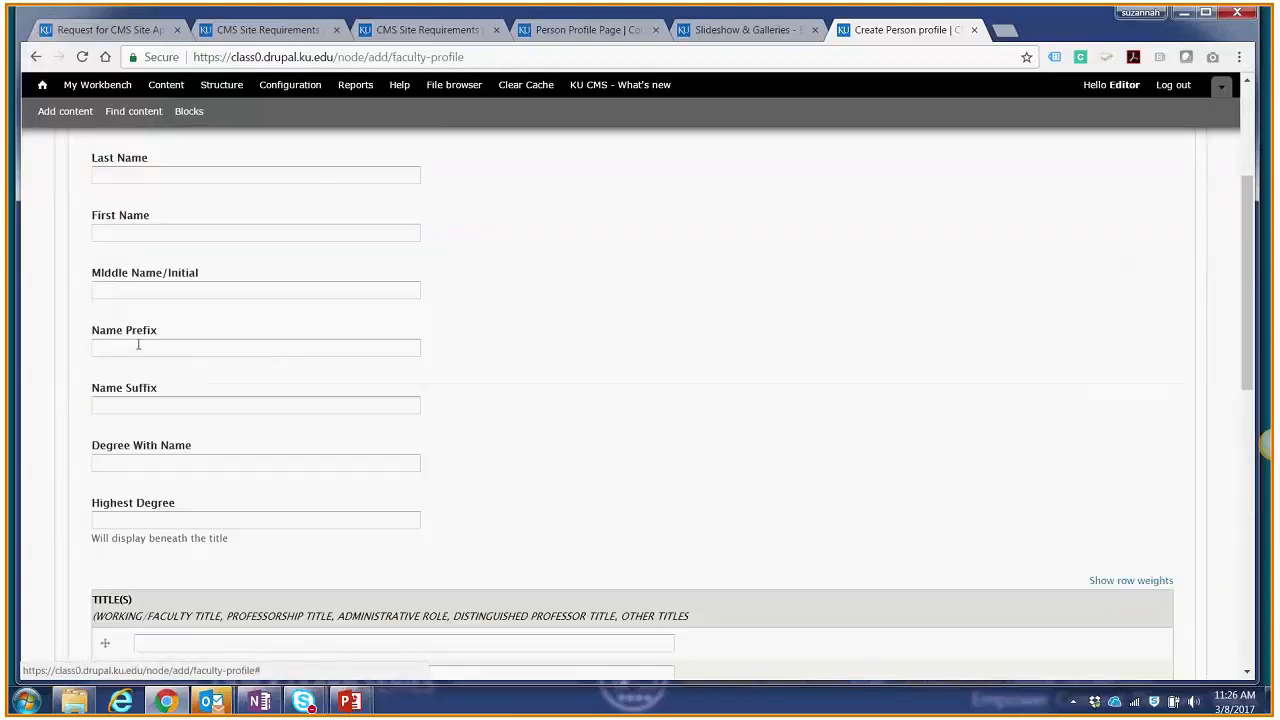
pyautogui.scroll(2, 151, 354)
pyautogui.click(153, 354)
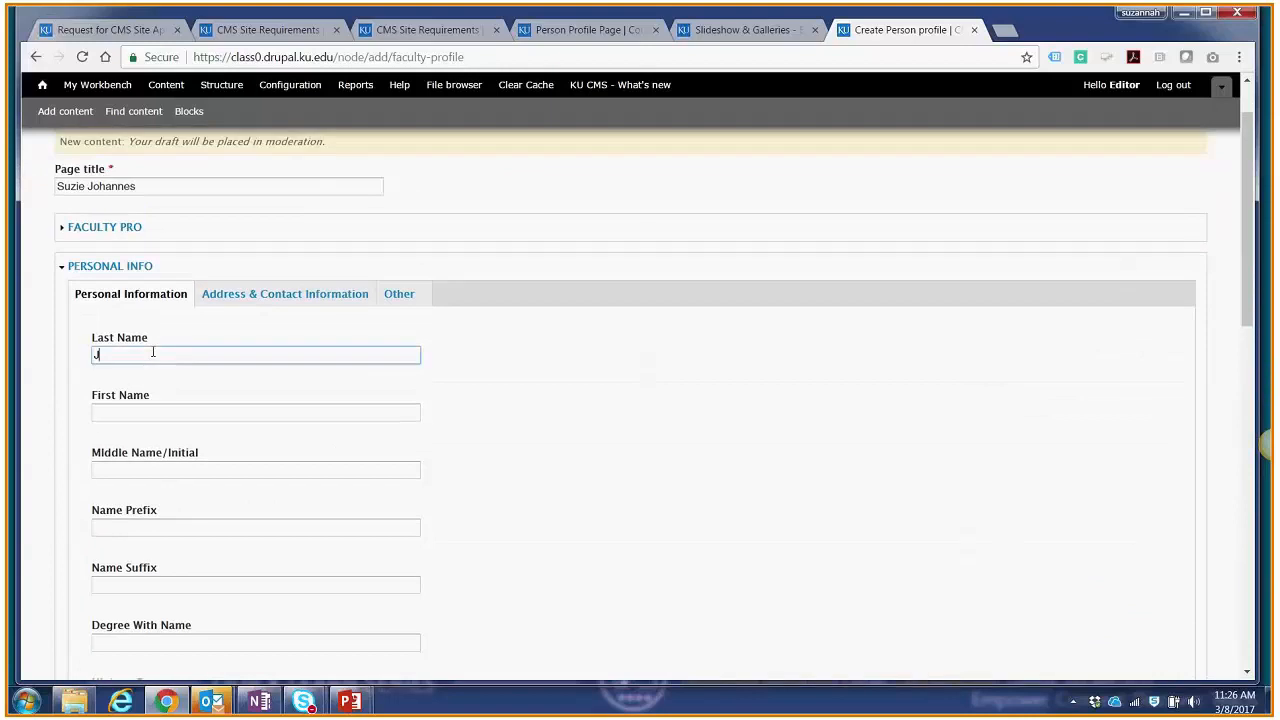
pyautogui.press('Tab')
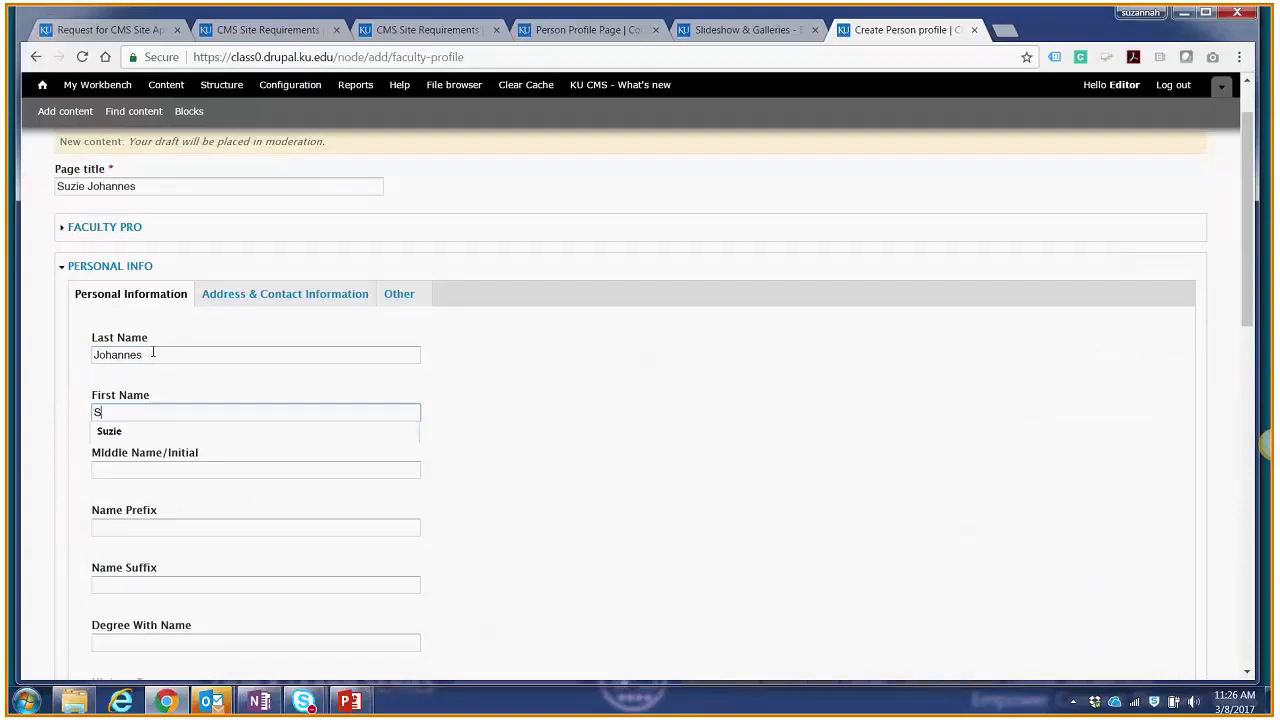
pyautogui.press('Tab')
pyautogui.press('Tab')
pyautogui.press('Tab')
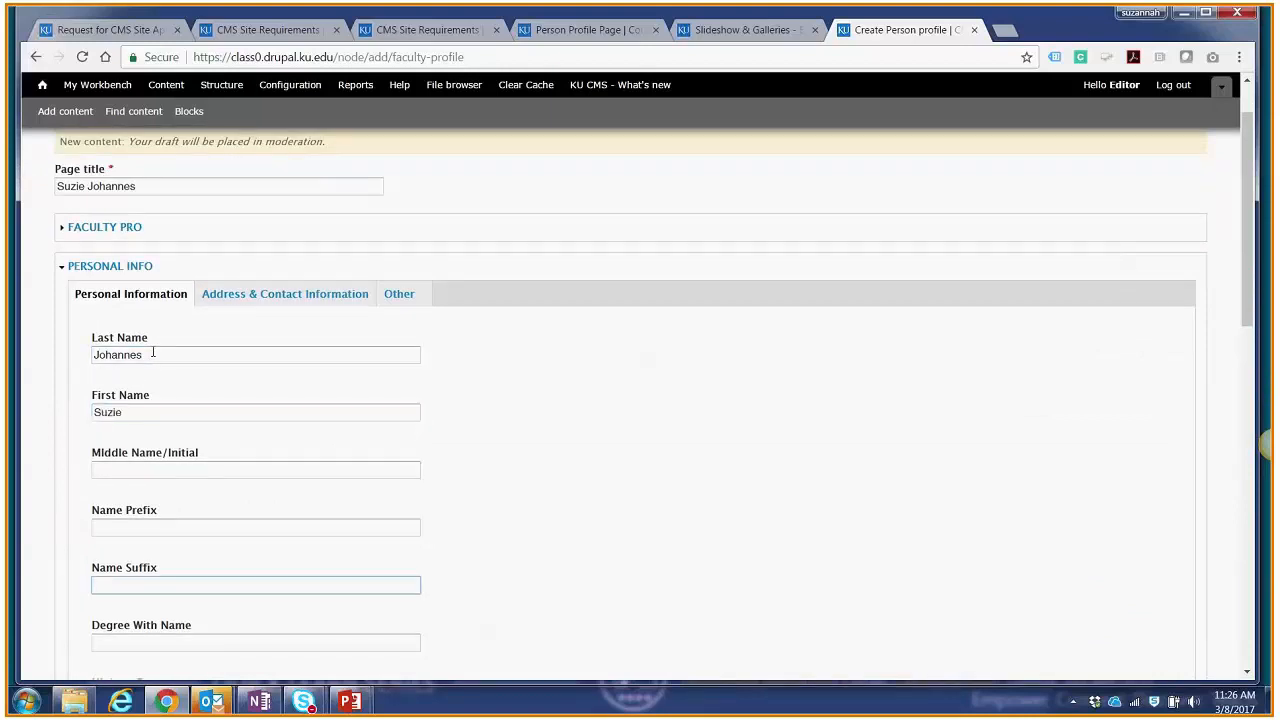
# Step: Fill in the person's e-mail address and phone number in the profile's address and contact information
pyautogui.click(242, 294)
pyautogui.click(197, 354)
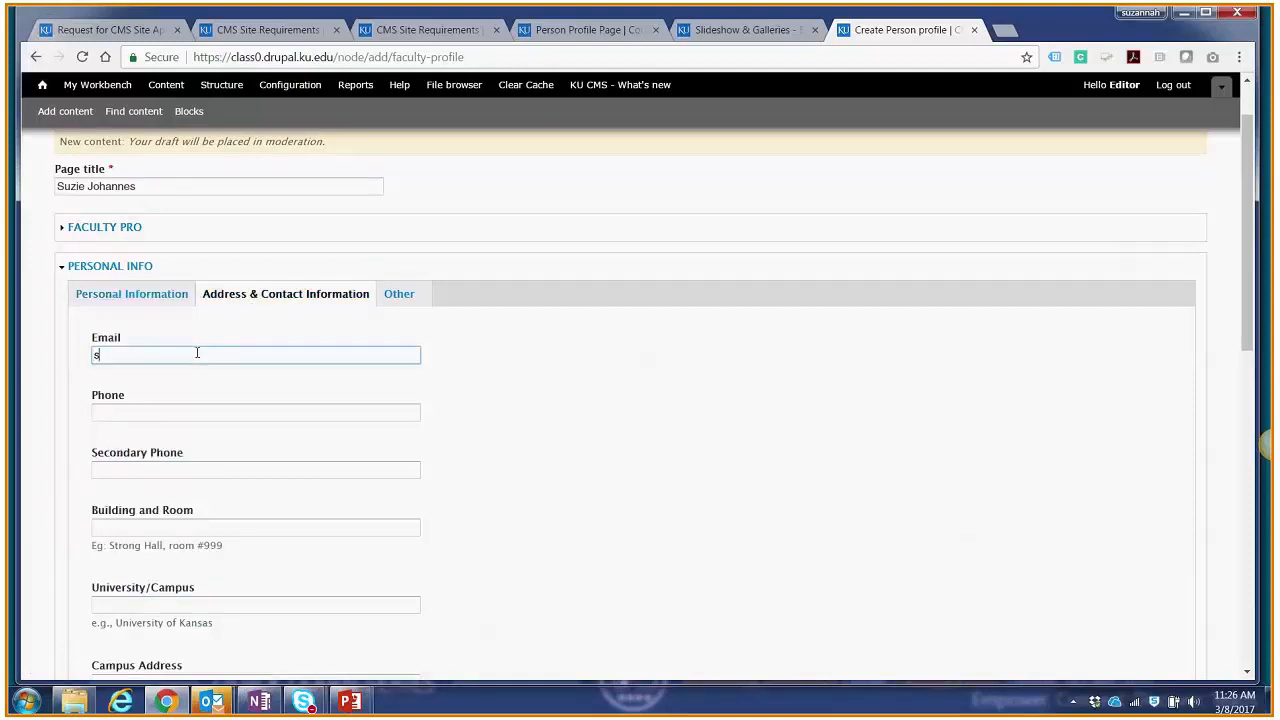
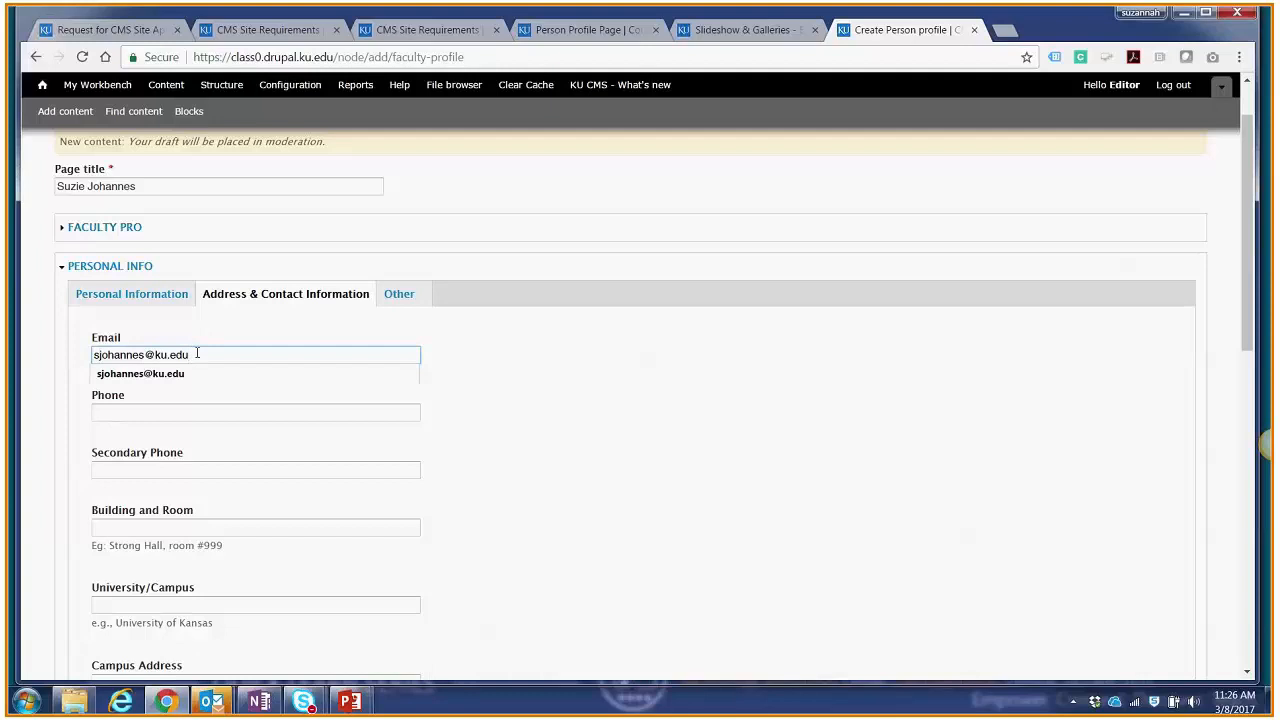
pyautogui.click(189, 413)
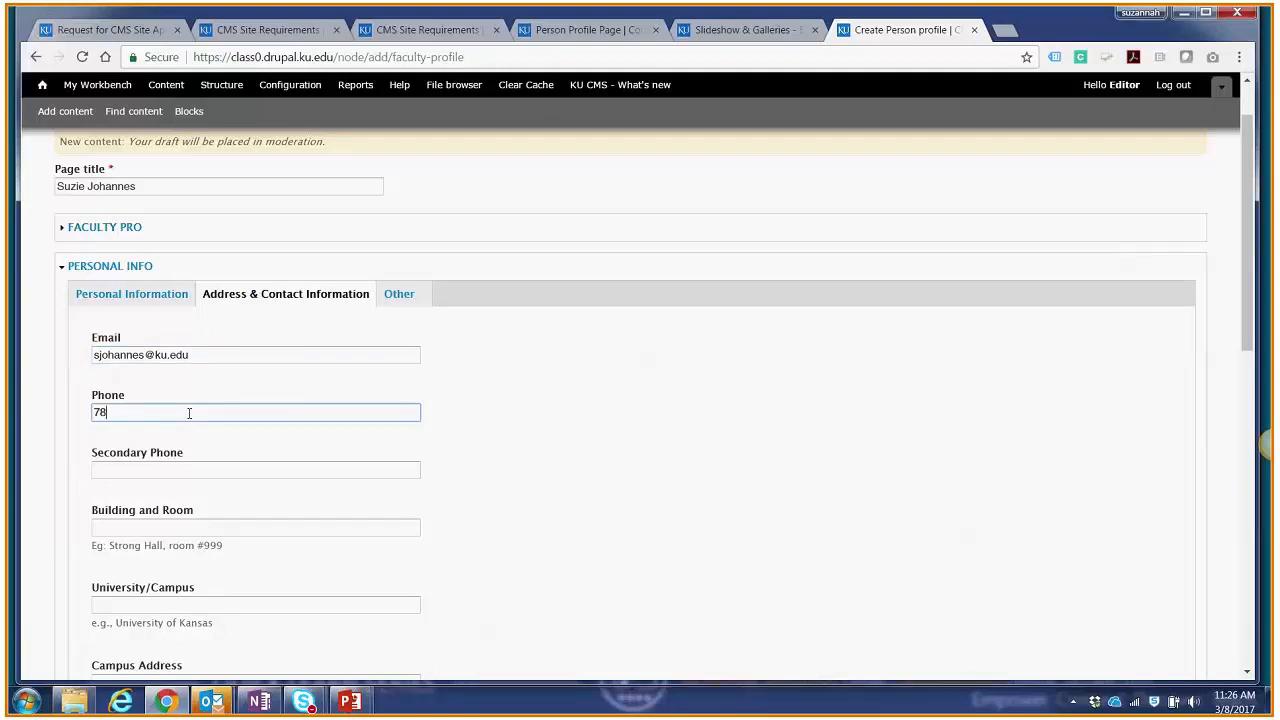
pyautogui.click(487, 374)
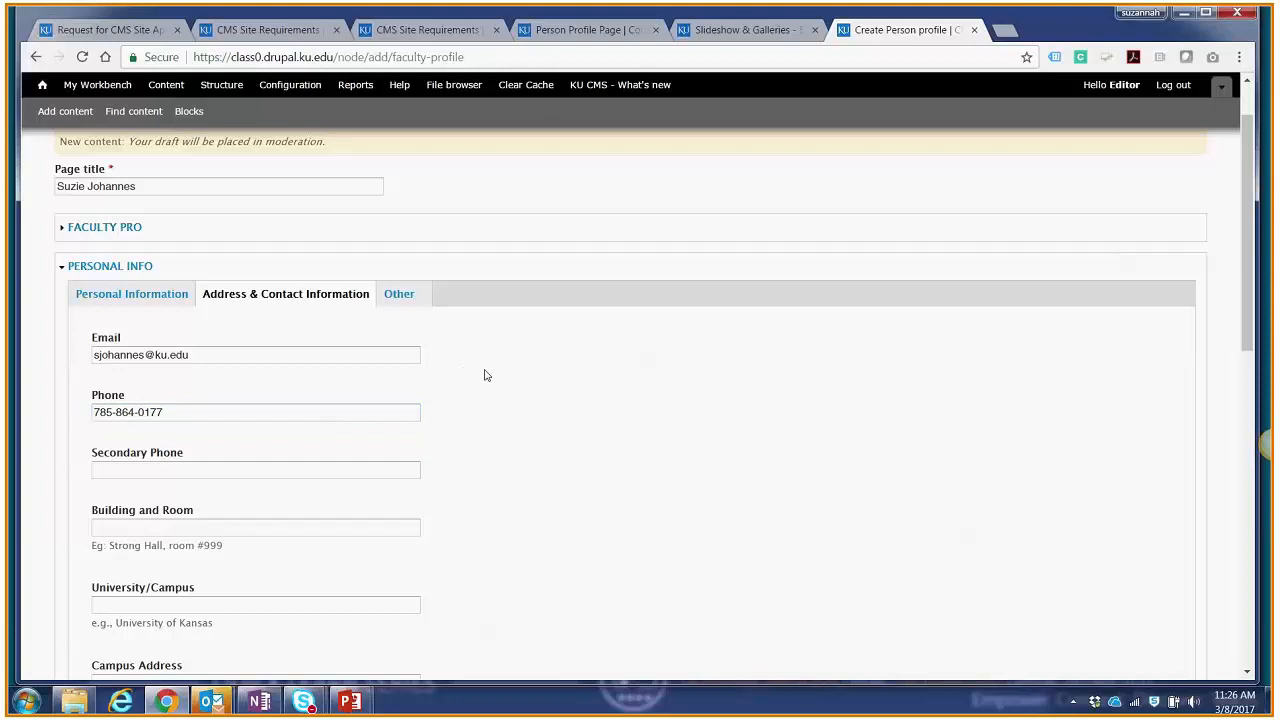
# Step: Enter "Bio goes here." as the brief summary in the profile's Bio information, with the personal info and bio sections collapsed
pyautogui.click(129, 268)
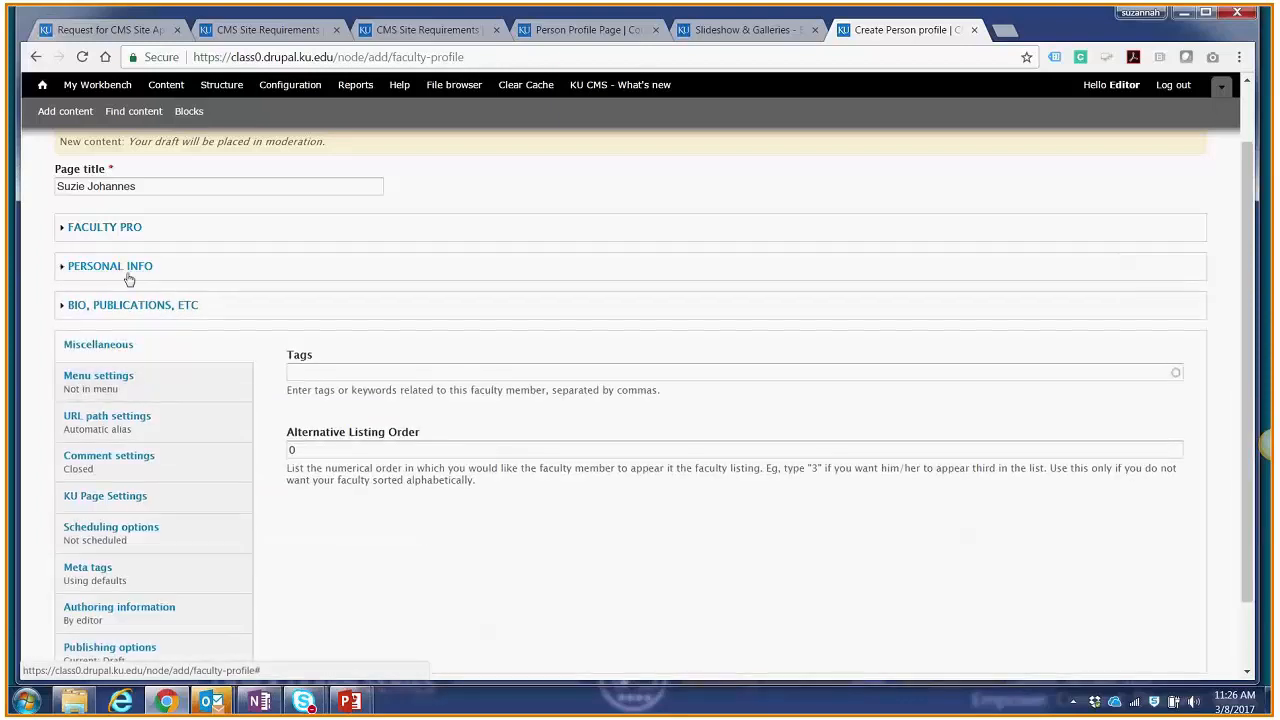
pyautogui.click(116, 305)
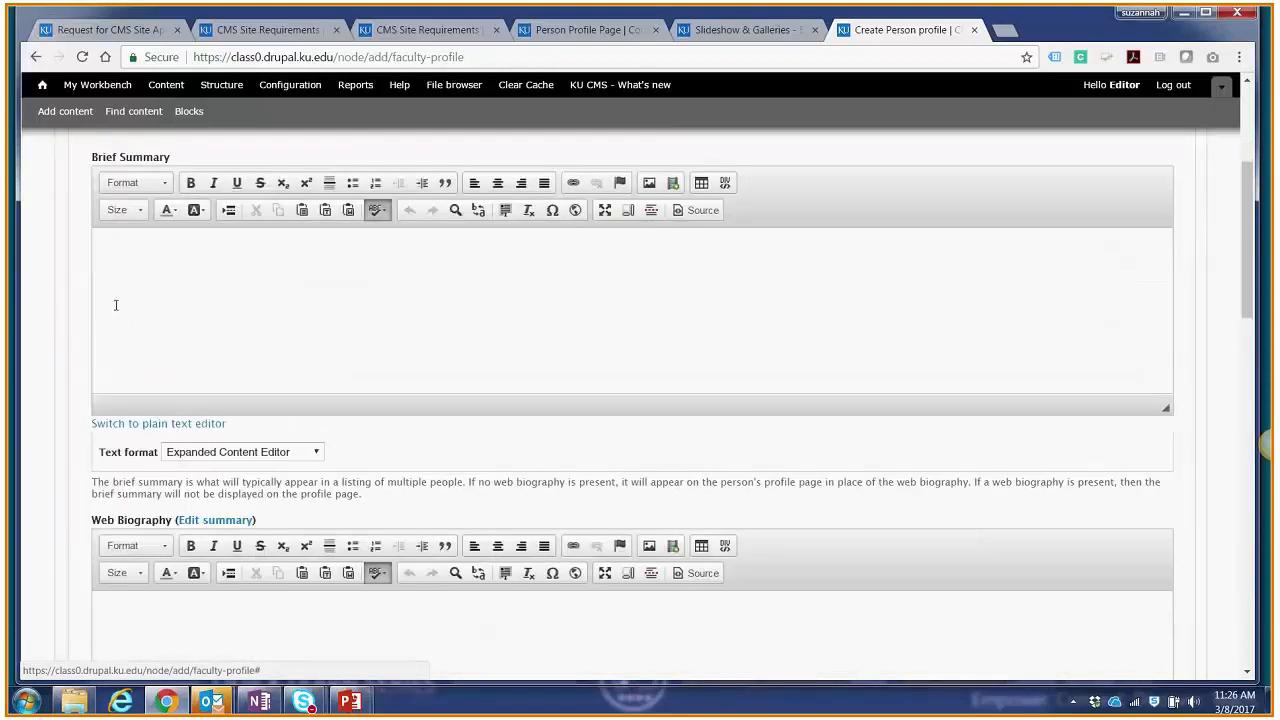
pyautogui.scroll(3, 123, 306)
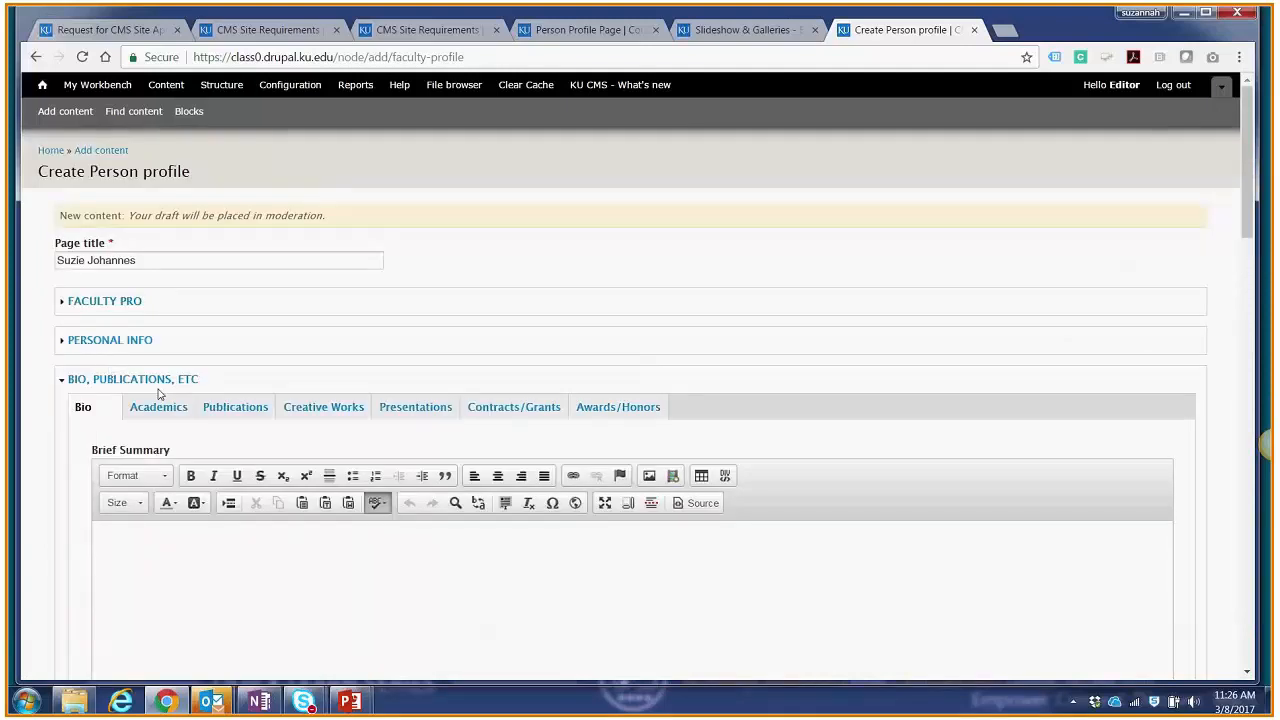
pyautogui.click(420, 550)
pyautogui.write('Bio ')
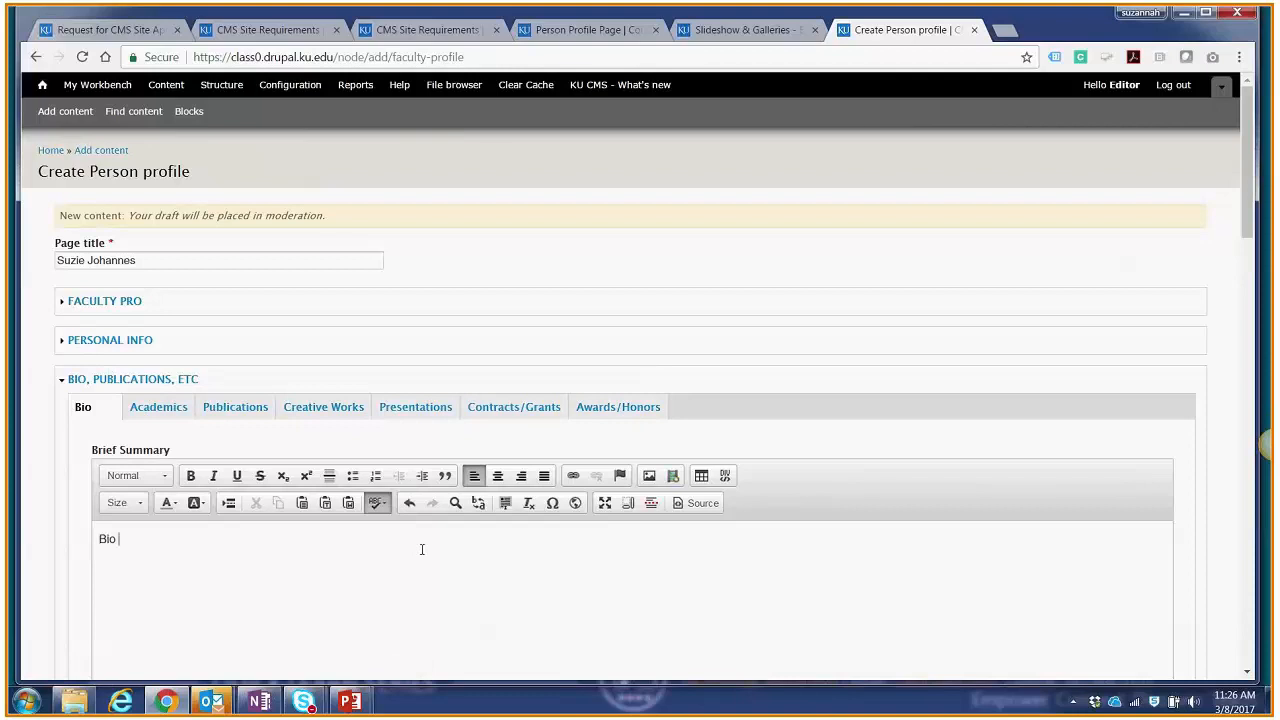
pyautogui.write('goes here.')
pyautogui.click(186, 380)
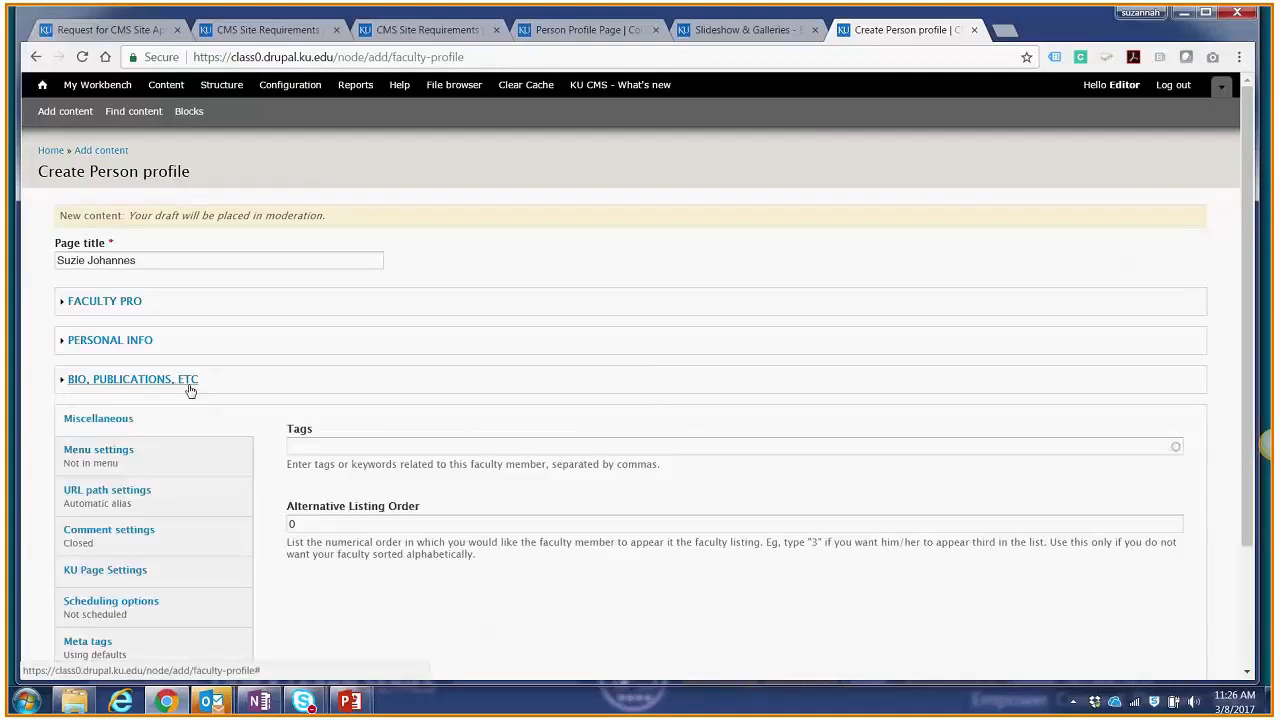
# Step: Tag the person profile with "gtas" in its miscellaneous settings
pyautogui.scroll(-1, 316, 410)
pyautogui.scroll(-1, 316, 410)
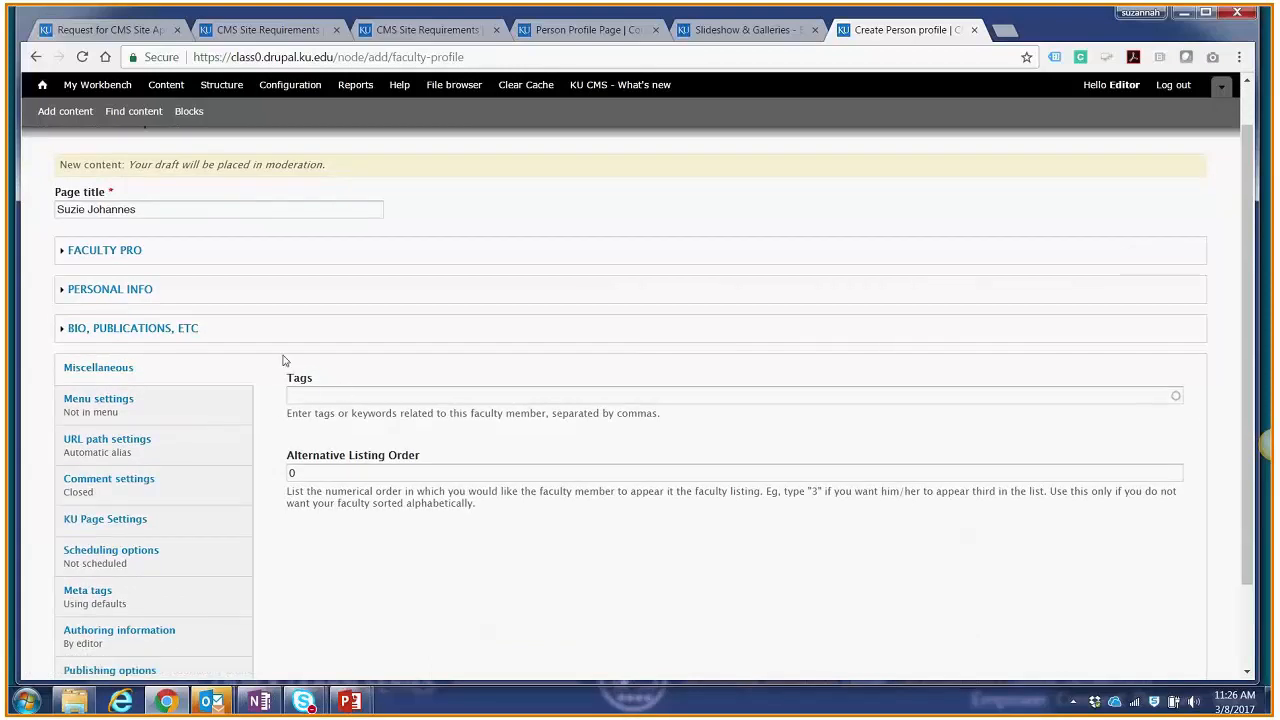
pyautogui.click(372, 398)
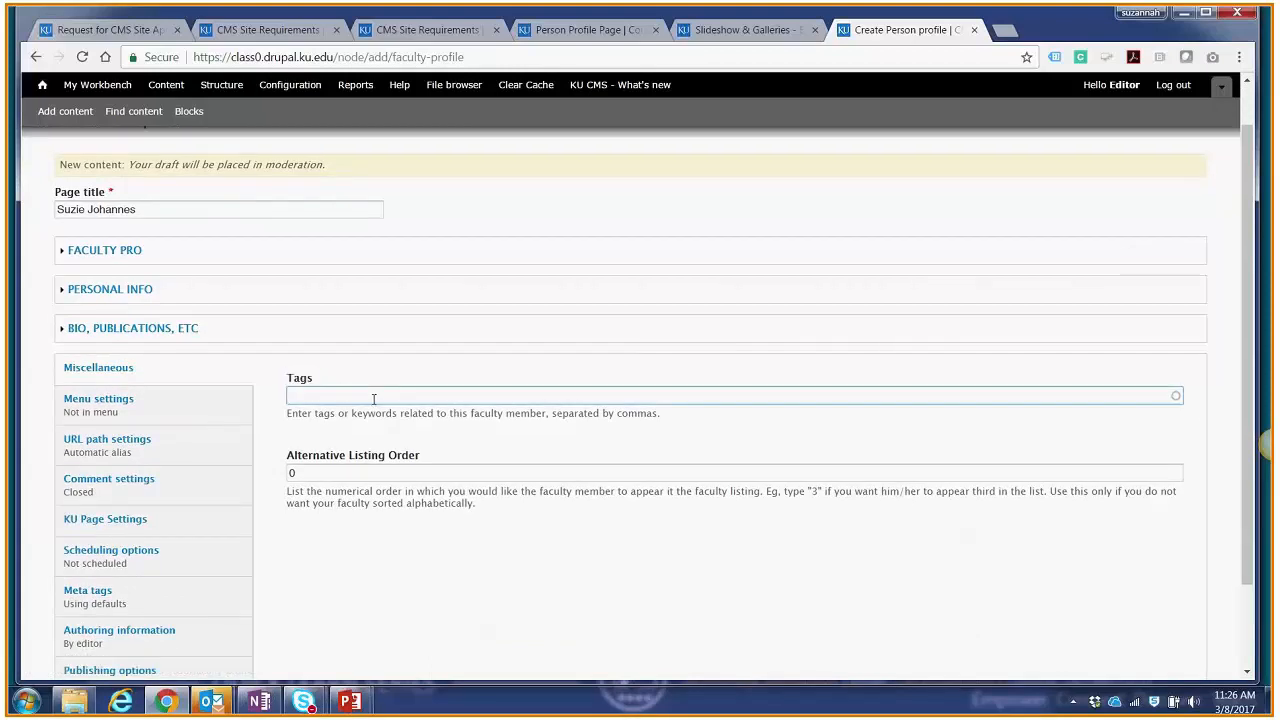
pyautogui.write('gtas')
pyautogui.click(420, 418)
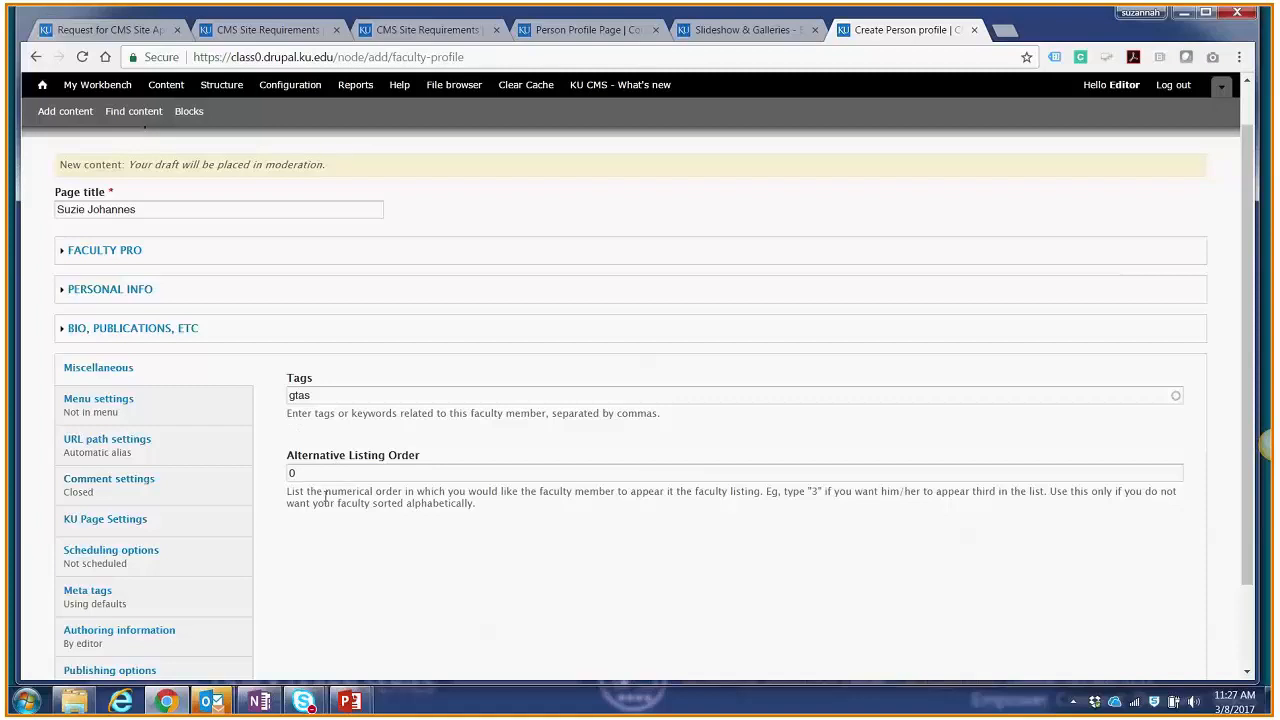
# Step: Save the person profile and set its moderation state to Published
pyautogui.scroll(-2, 337, 514)
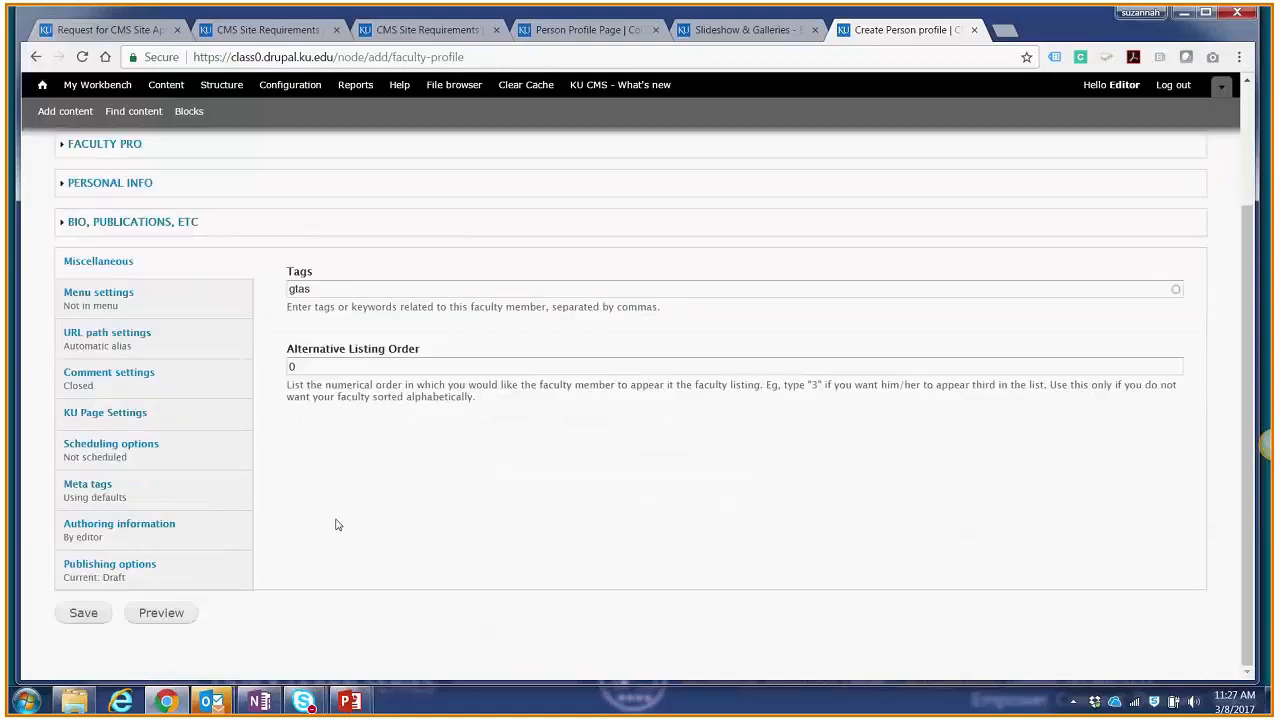
pyautogui.scroll(1, 336, 503)
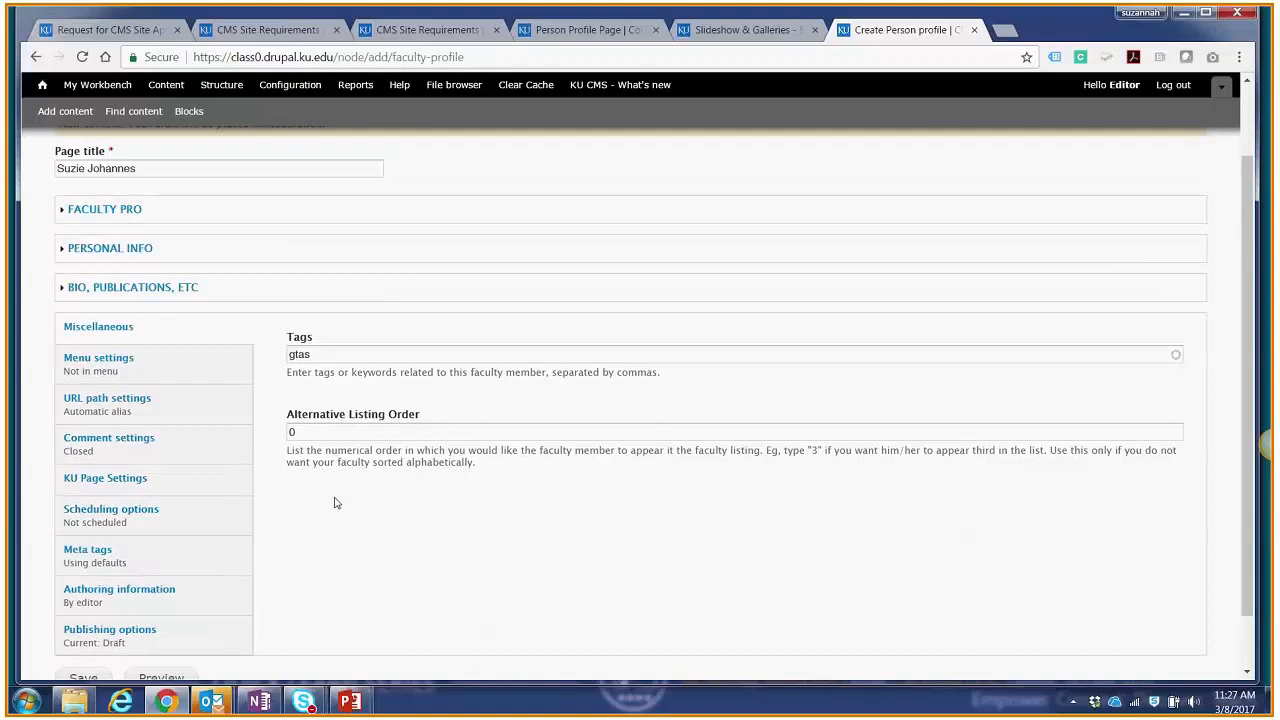
pyautogui.scroll(-1, 206, 651)
pyautogui.scroll(1, 206, 594)
pyautogui.scroll(-1, 115, 617)
pyautogui.click(110, 615)
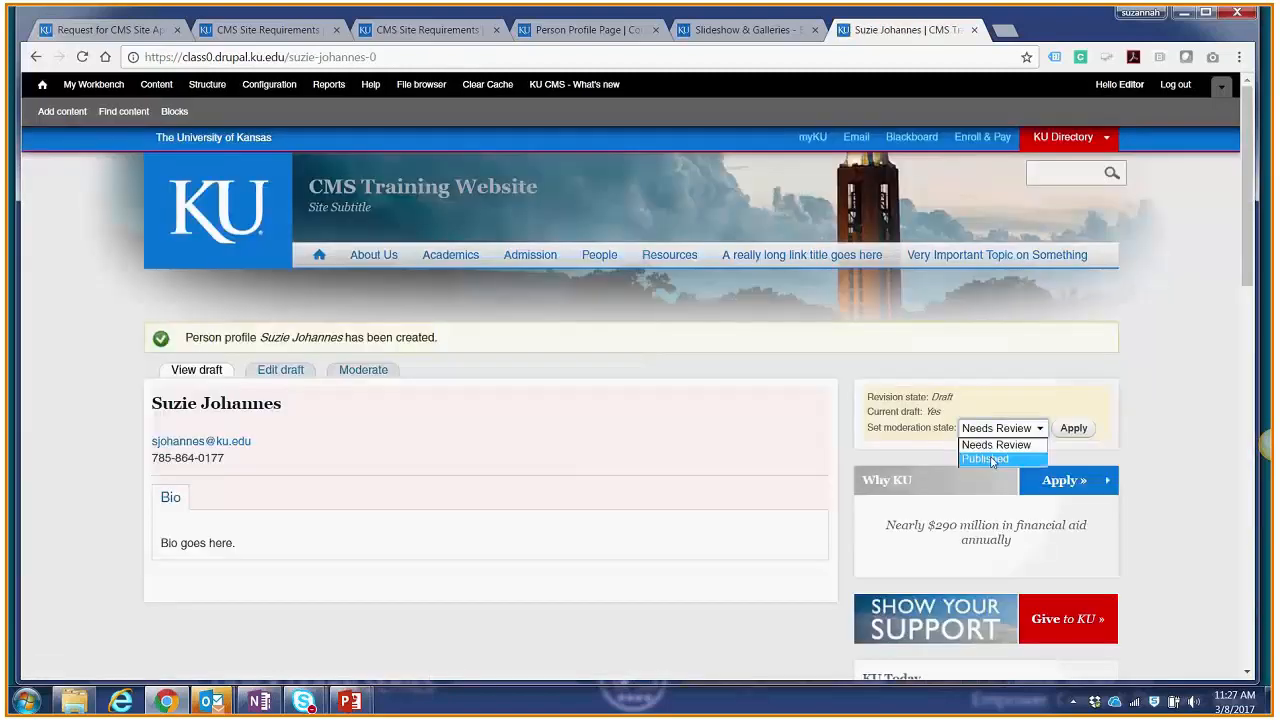
pyautogui.click(992, 460)
pyautogui.click(1074, 429)
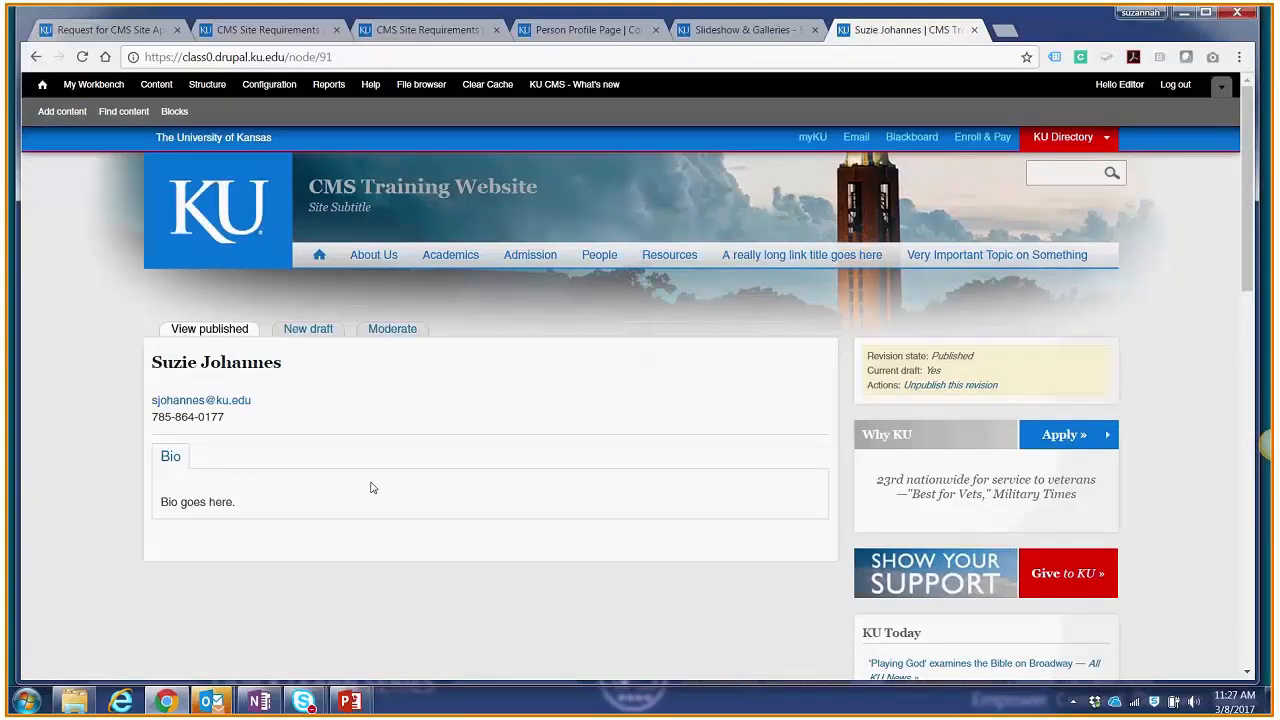
# Step: Check the GTAs and Faculty lists under People, and inspect the view code in the Faculty page's draft
pyautogui.click(597, 256)
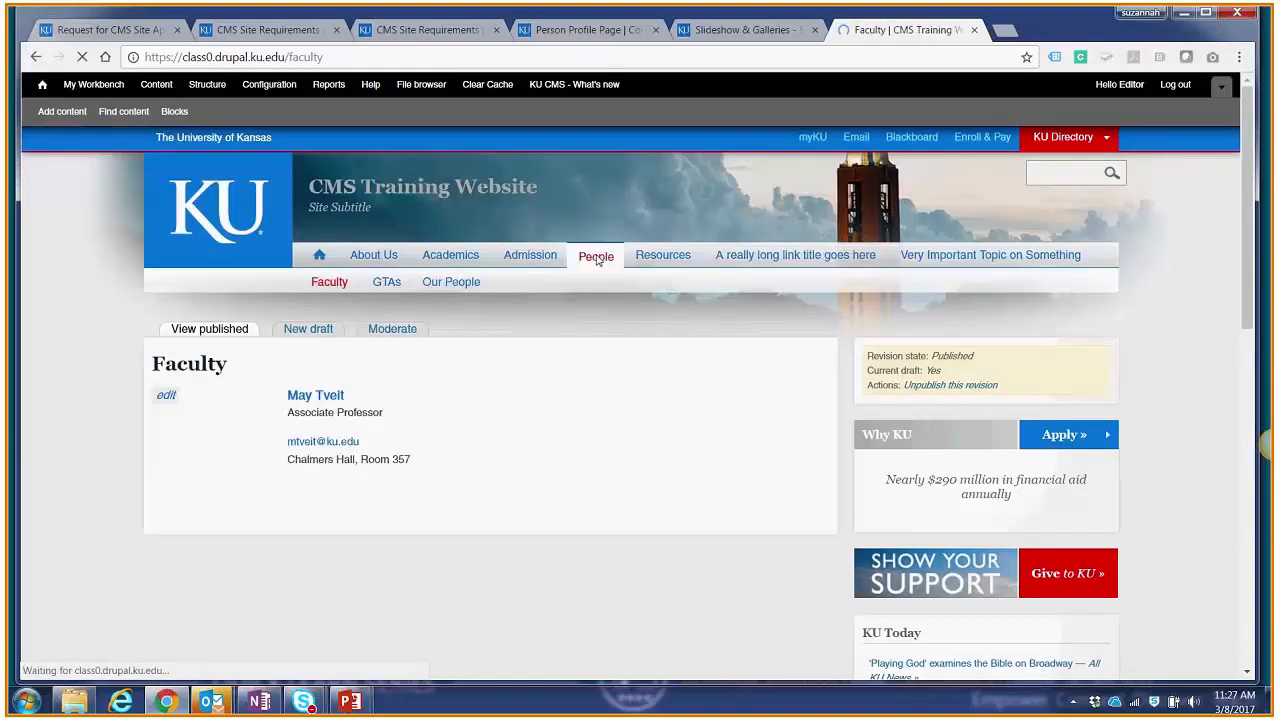
pyautogui.click(386, 282)
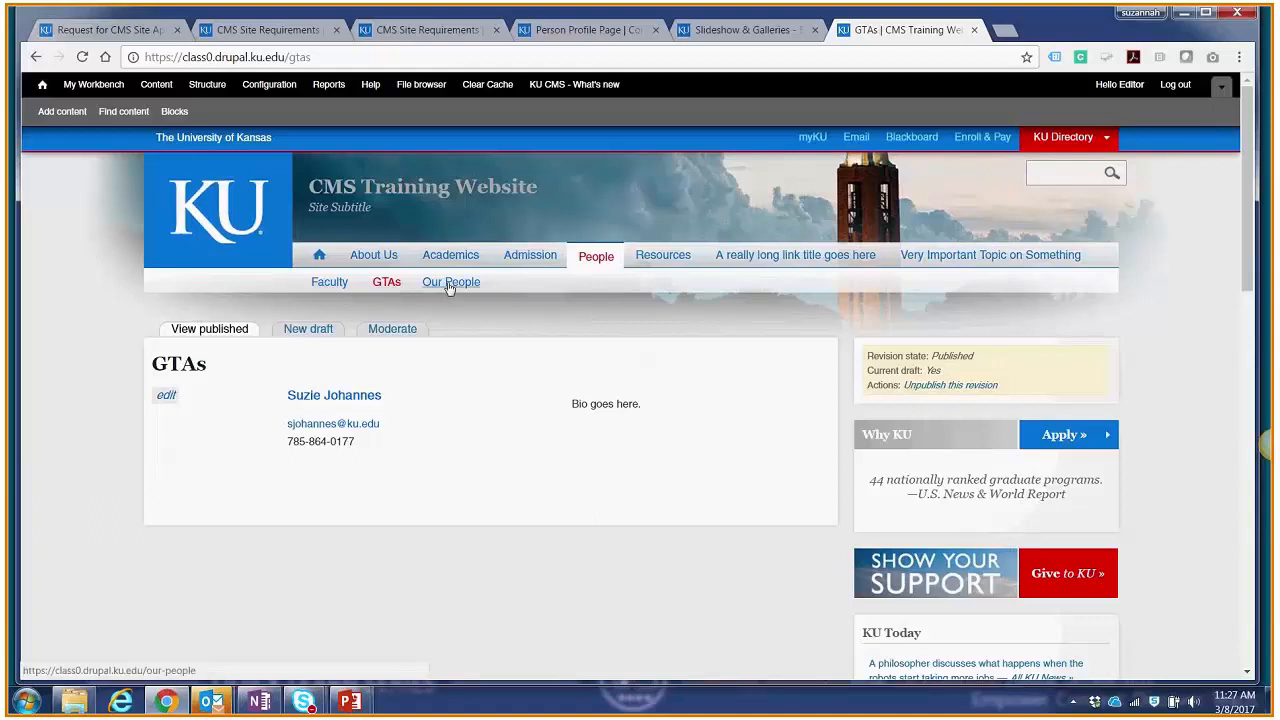
pyautogui.click(335, 285)
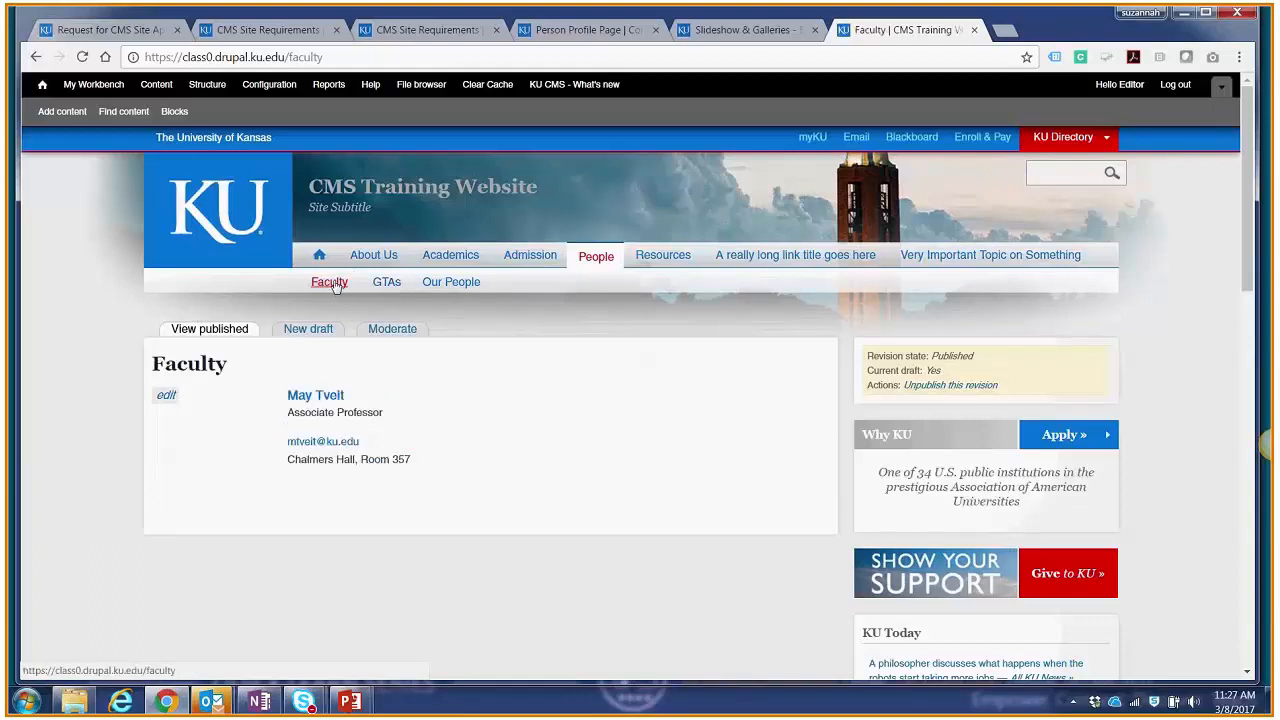
pyautogui.click(318, 333)
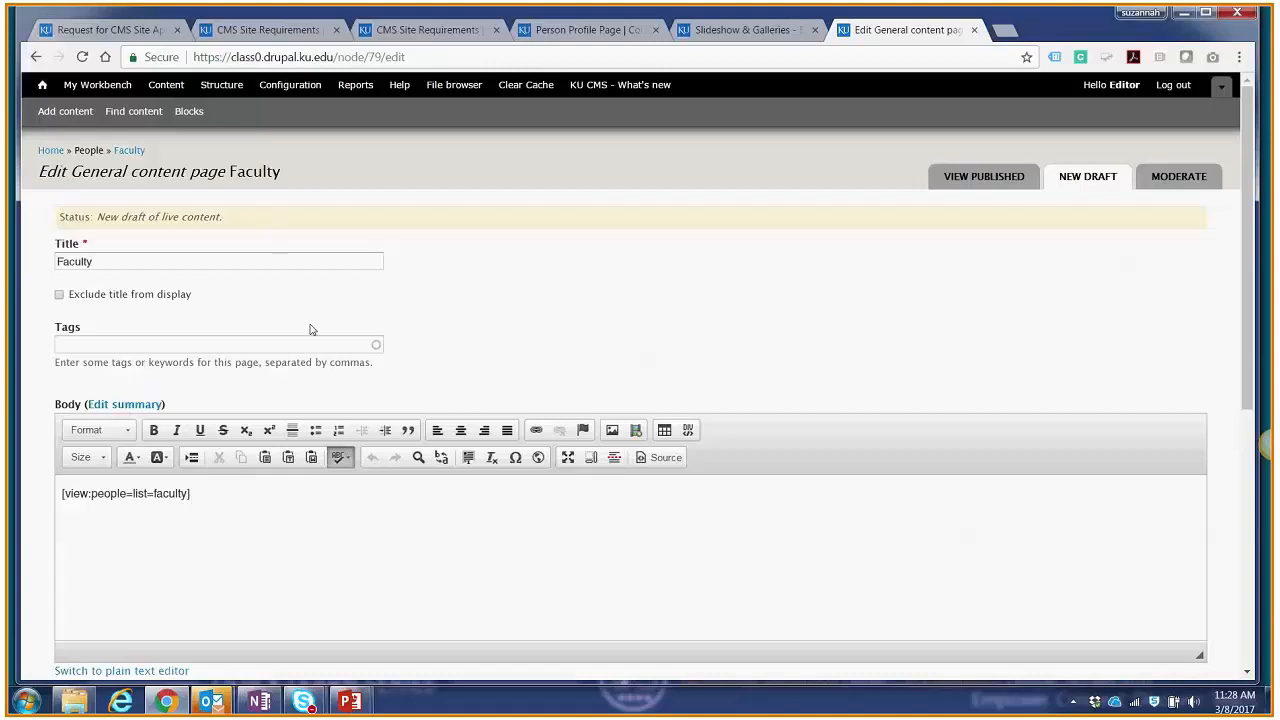
# Step: Start another Person profile and enter the faculty member's full name as the page title
pyautogui.click(84, 115)
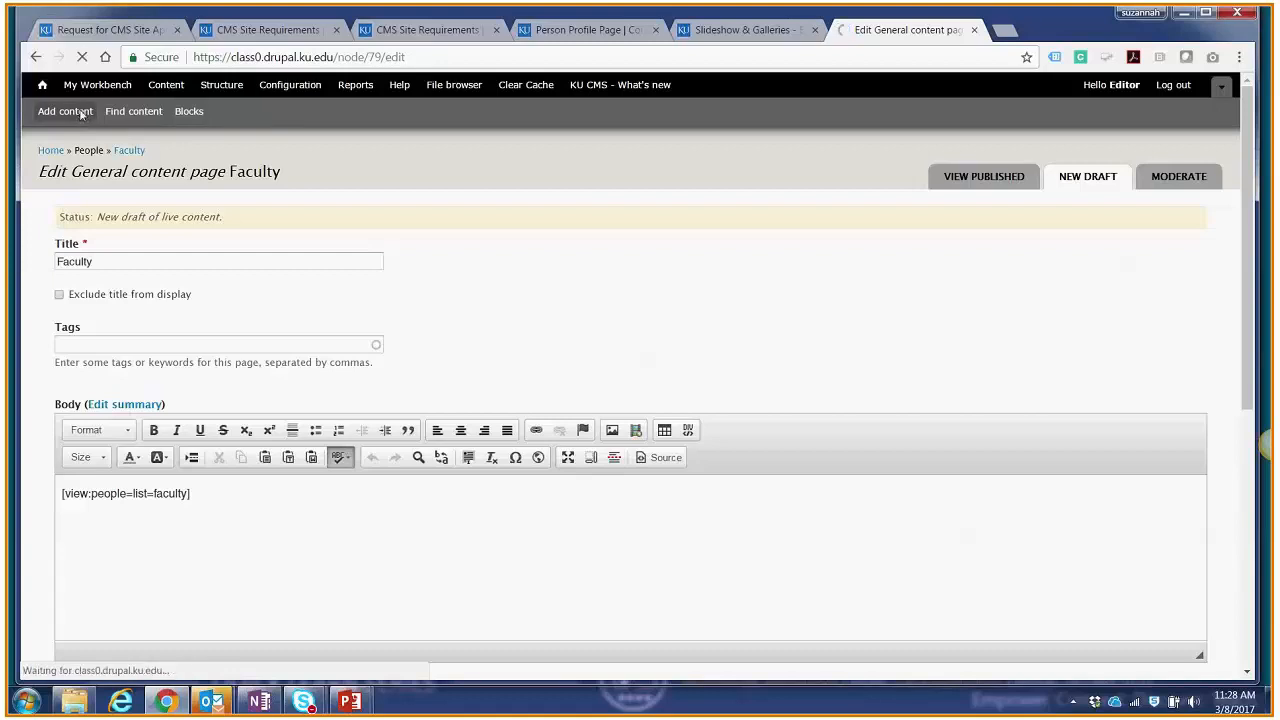
pyautogui.scroll(-2, 120, 515)
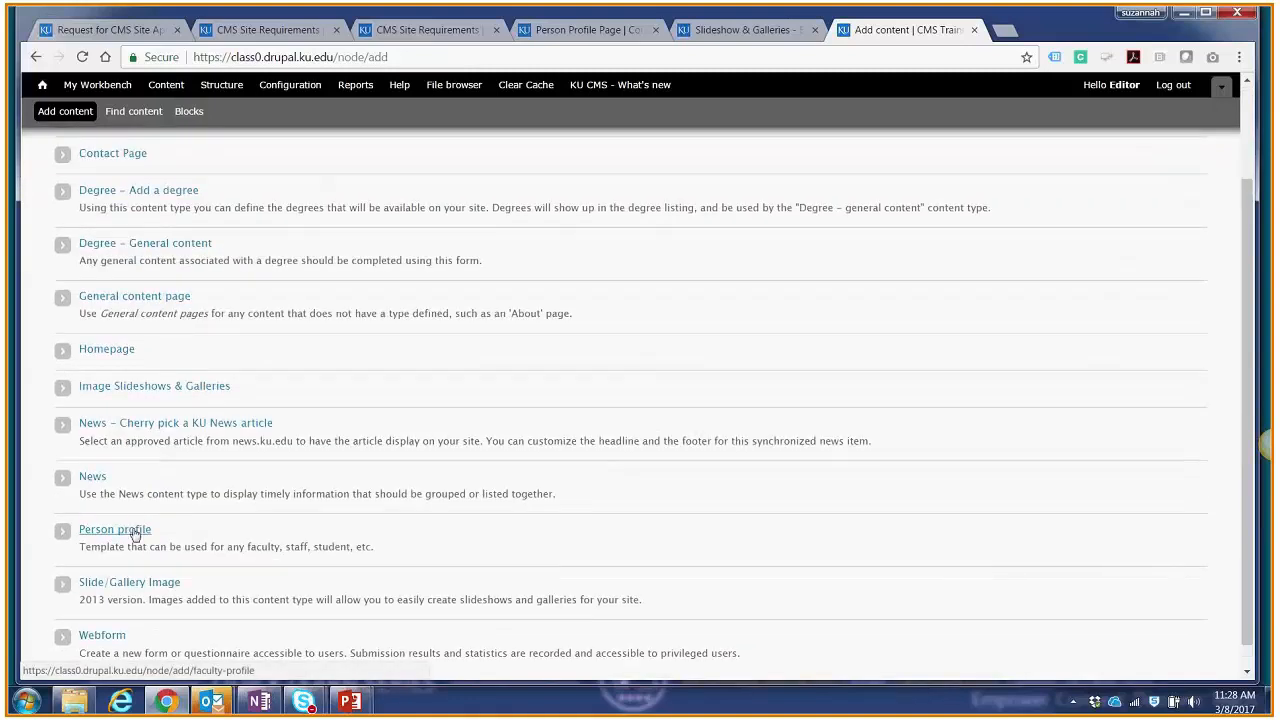
pyautogui.click(135, 533)
pyautogui.click(218, 262)
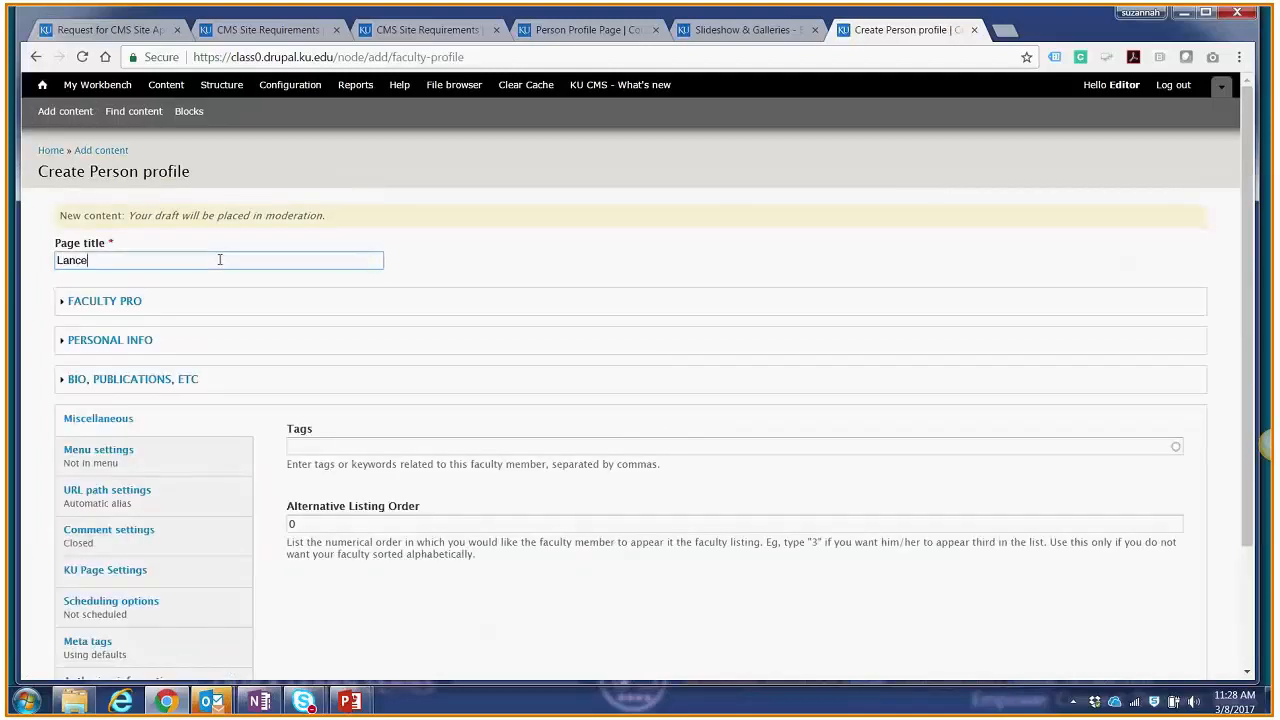
# Step: Tag the new profile with the existing "faculty" tag
pyautogui.click(339, 446)
pyautogui.write('faculty')
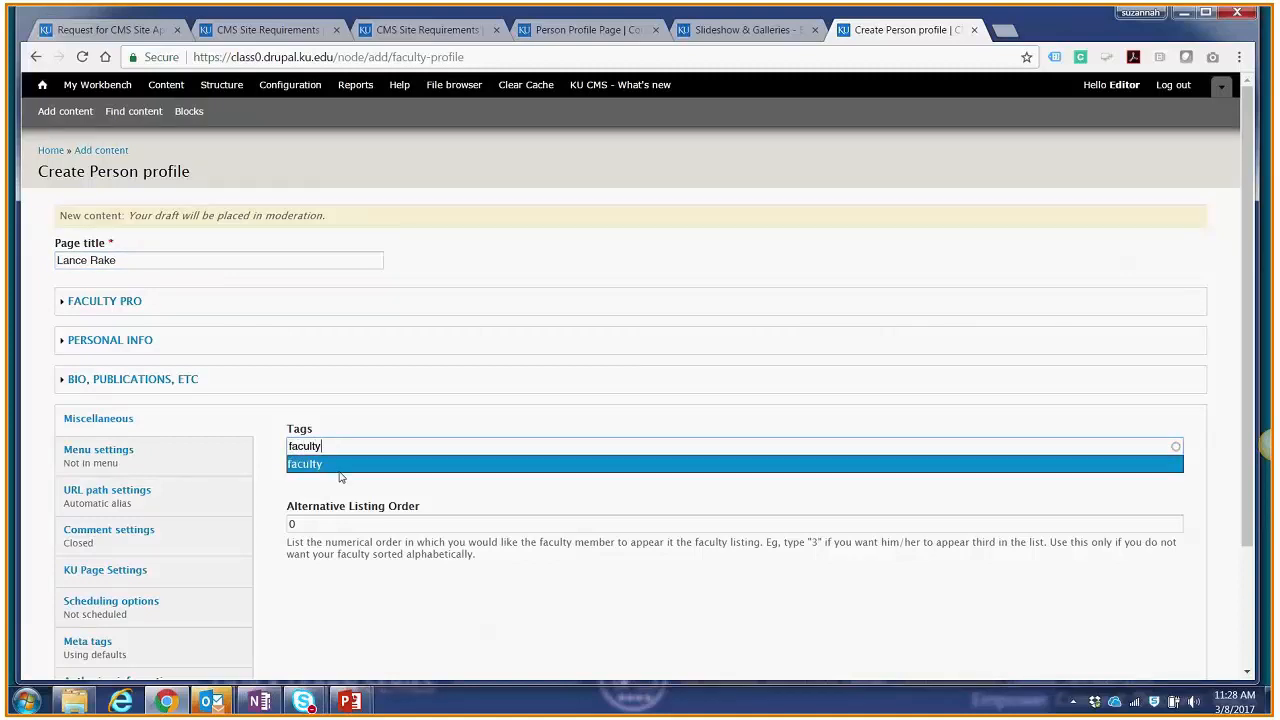
pyautogui.click(339, 468)
# Step: Enable pulling information from Faculty Pro and choose the faculty member's matching Faculty Pro user
pyautogui.click(128, 301)
pyautogui.click(89, 290)
pyautogui.click(102, 348)
pyautogui.write('Lance')
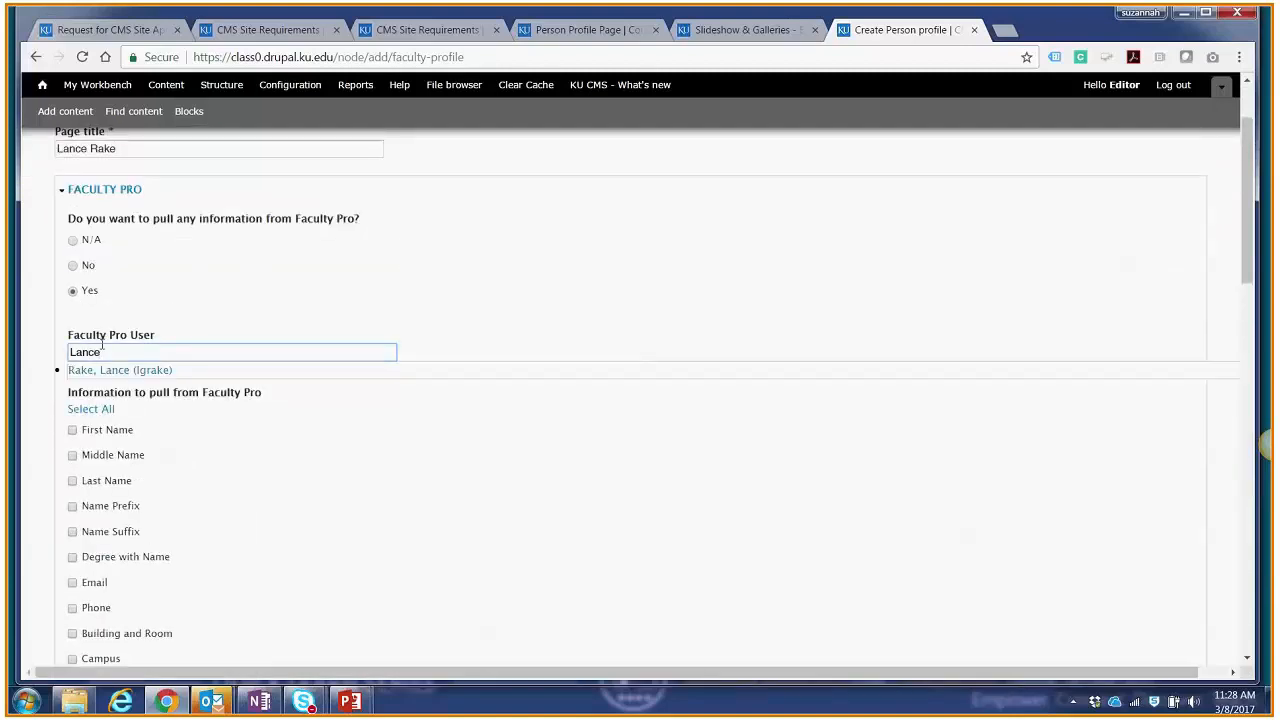
pyautogui.scroll(1, 100, 370)
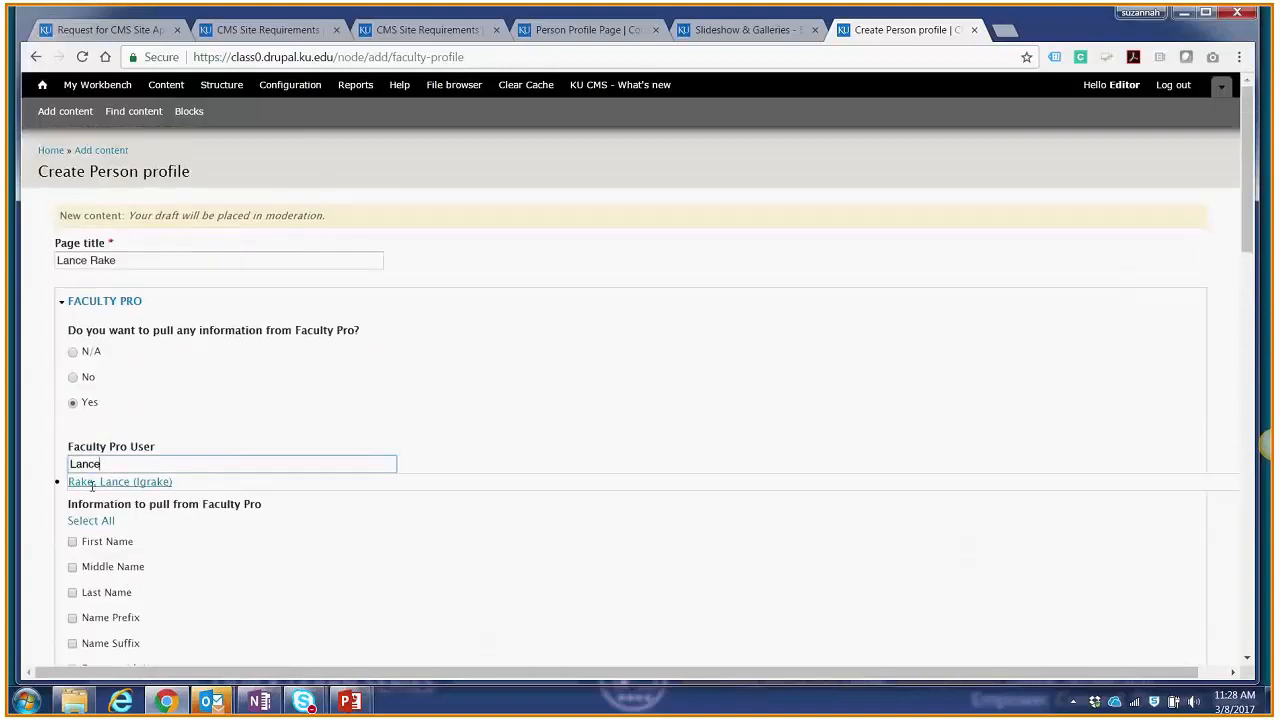
pyautogui.click(92, 482)
# Step: Select all the information to pull from Faculty Pro and review the filled-in profile form
pyautogui.click(80, 522)
pyautogui.scroll(-6, 380, 520)
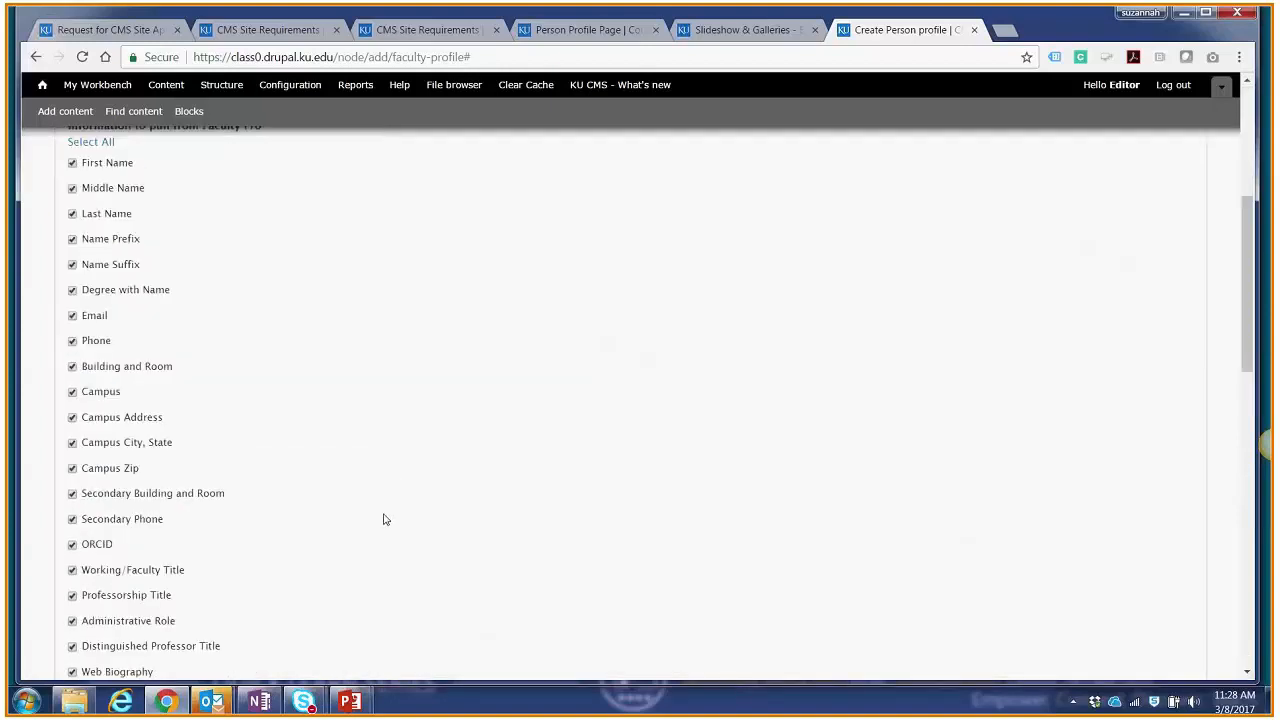
pyautogui.scroll(-5, 381, 525)
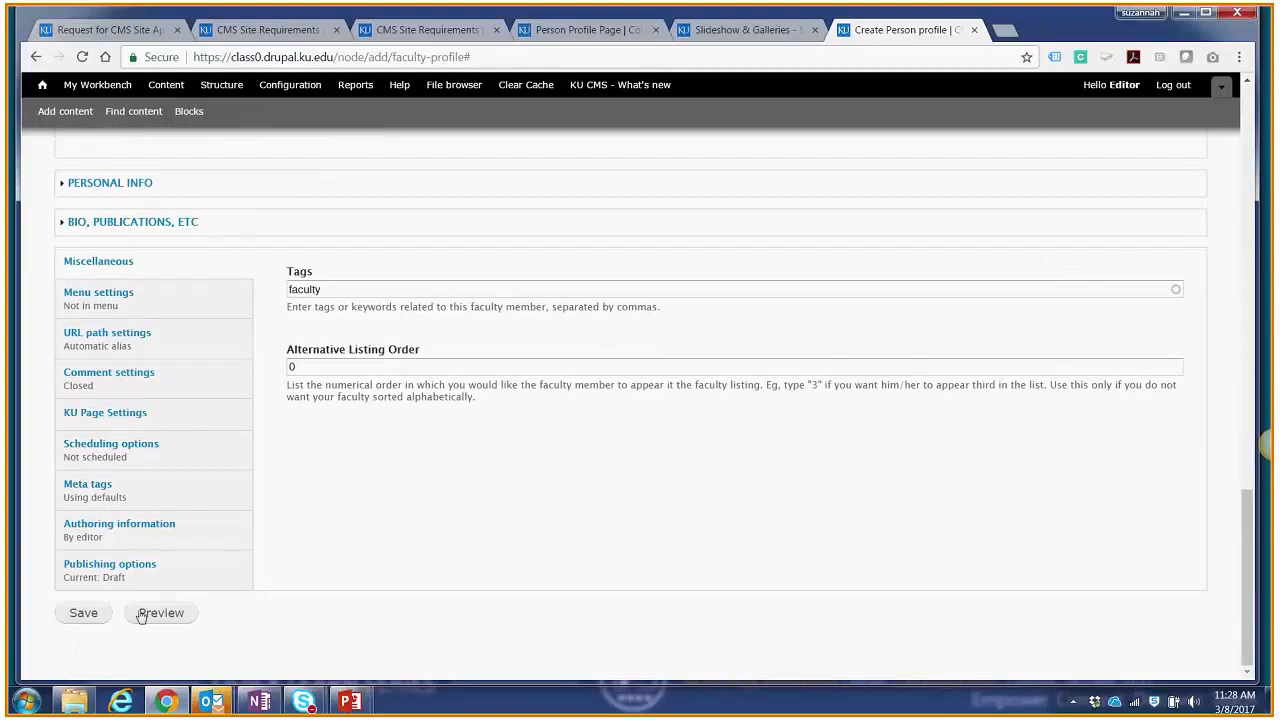
pyautogui.scroll(12, 251, 611)
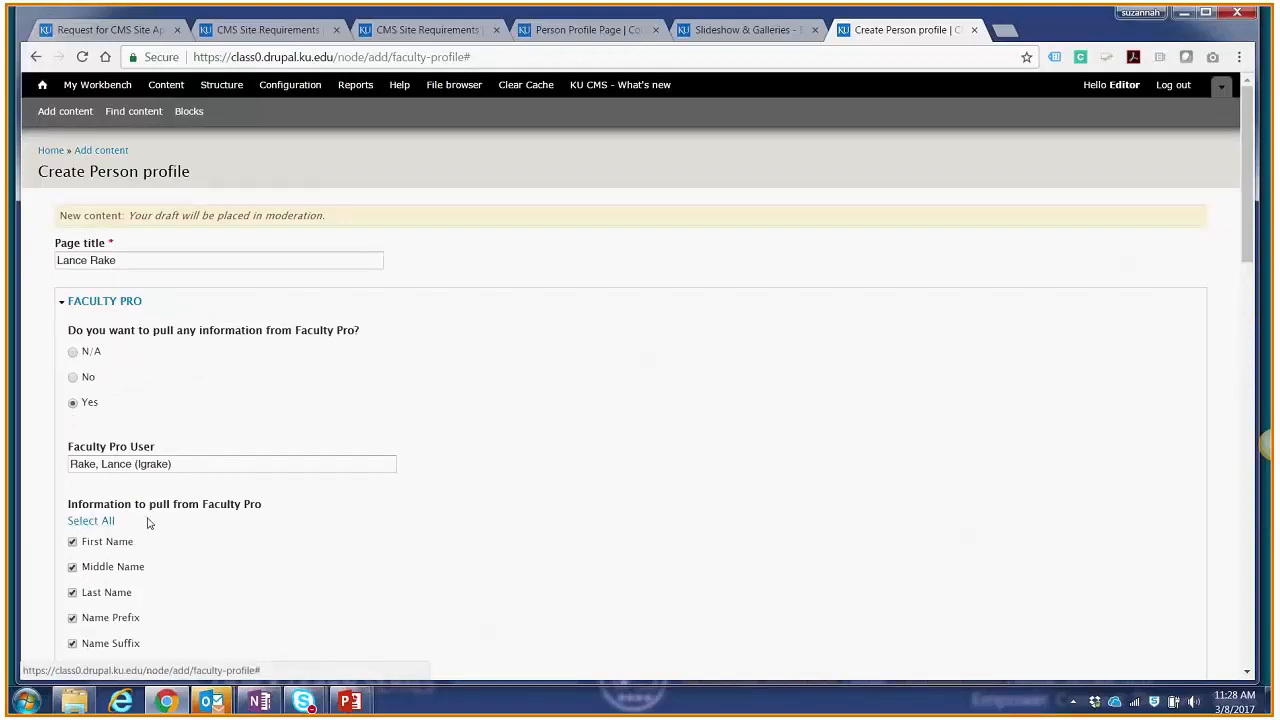
# Step: Set the profile's moderation state to Published in the publishing options and save it
pyautogui.scroll(-15, 265, 533)
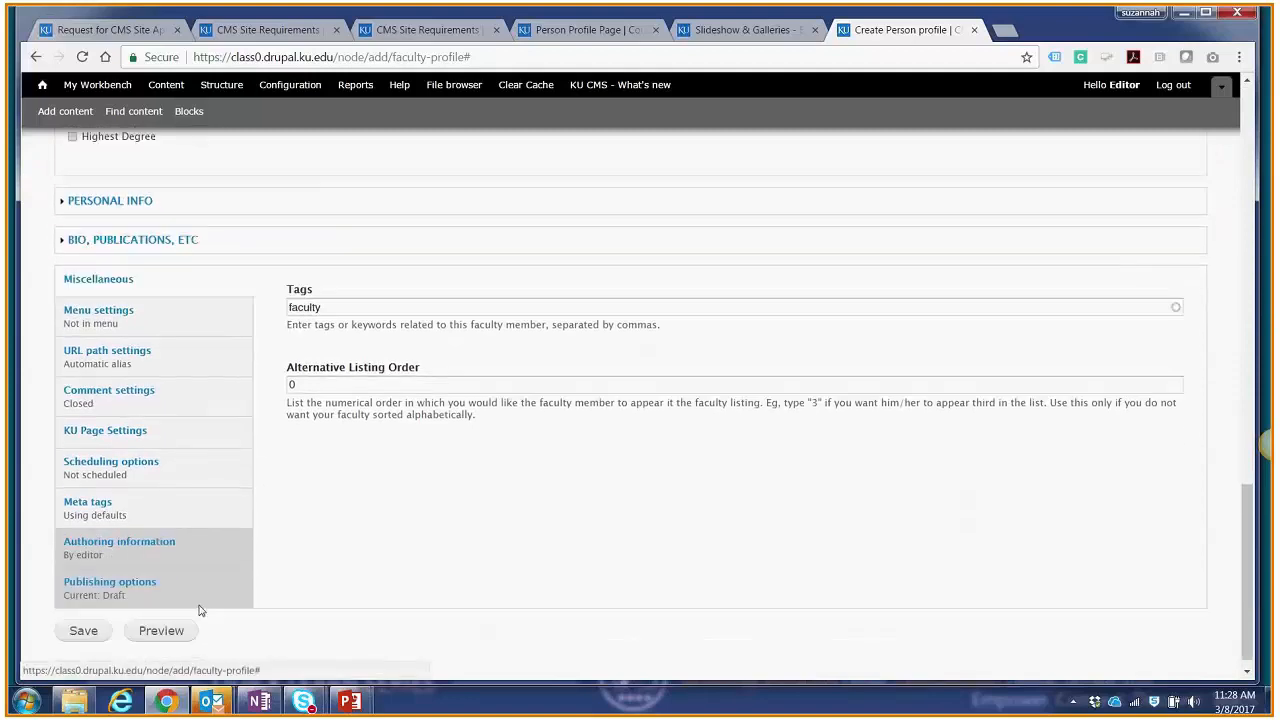
pyautogui.click(195, 600)
pyautogui.click(338, 512)
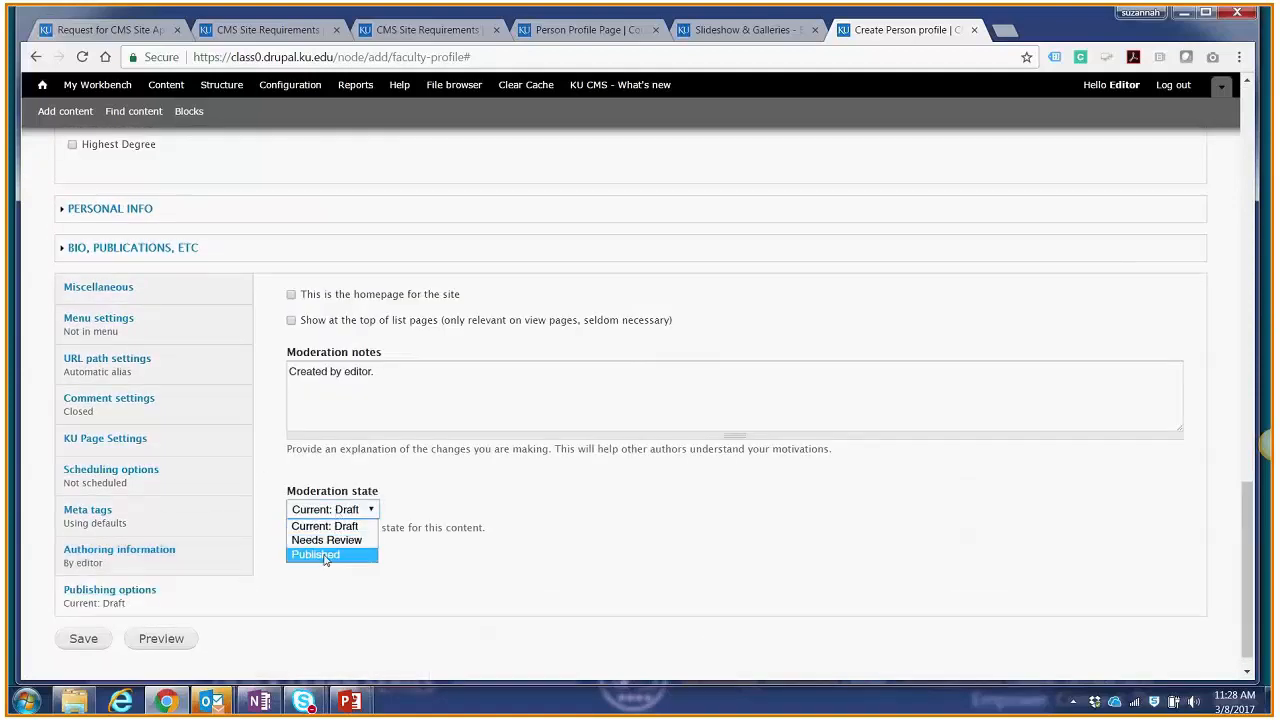
pyautogui.click(322, 556)
pyautogui.click(105, 639)
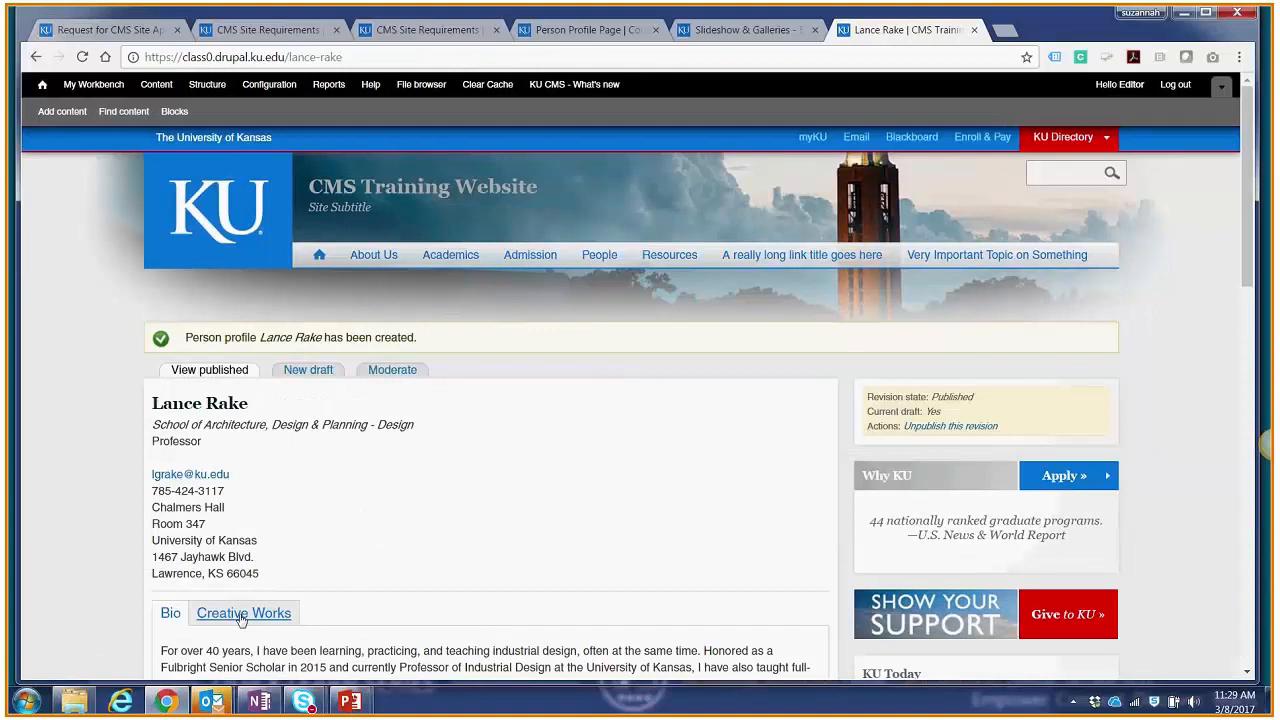
# Step: Open the People section to check the Faculty list for the new profile
pyautogui.click(597, 257)
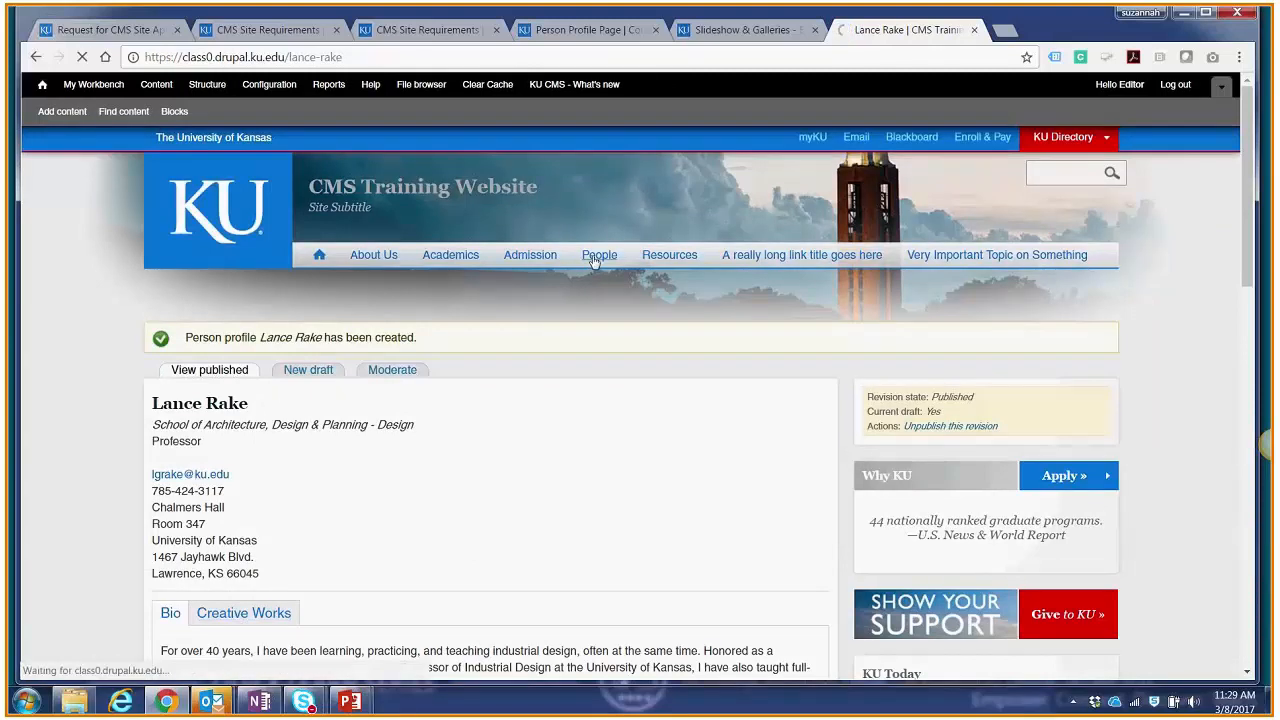
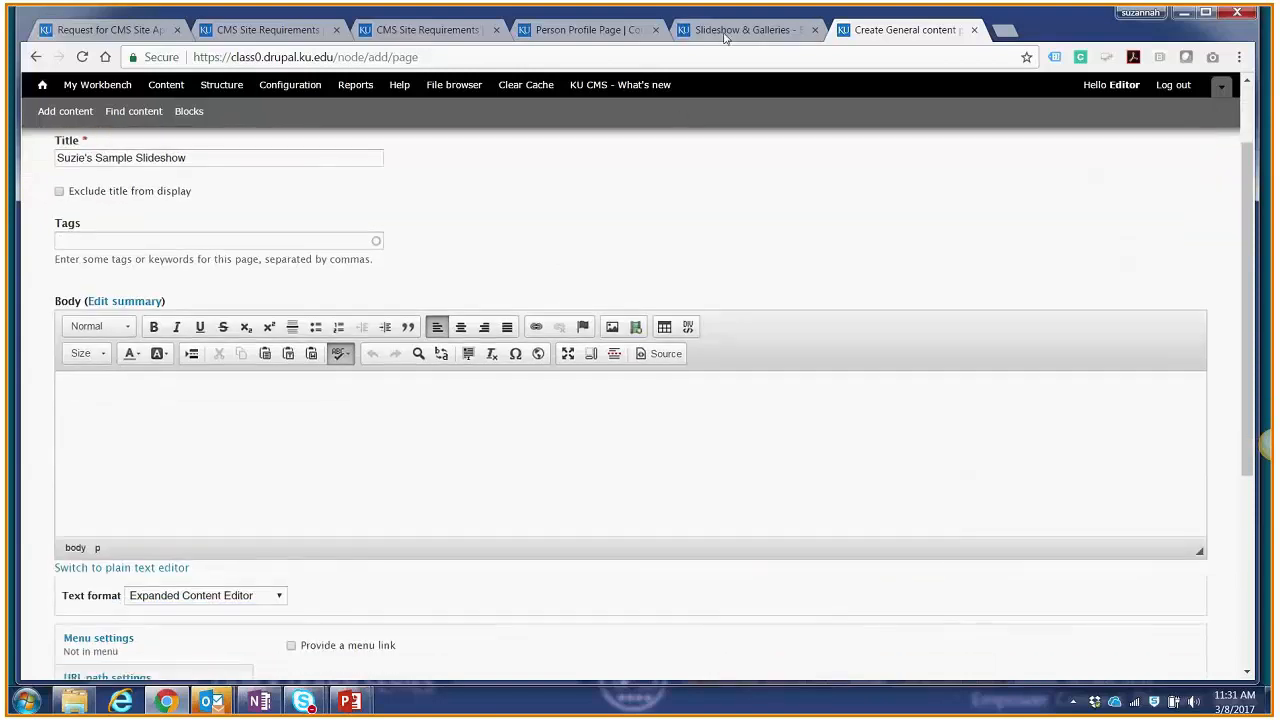
# Step: Select the full-width slideshow view code on the Slideshow & Galleries how-to page and copy it
pyautogui.click(726, 30)
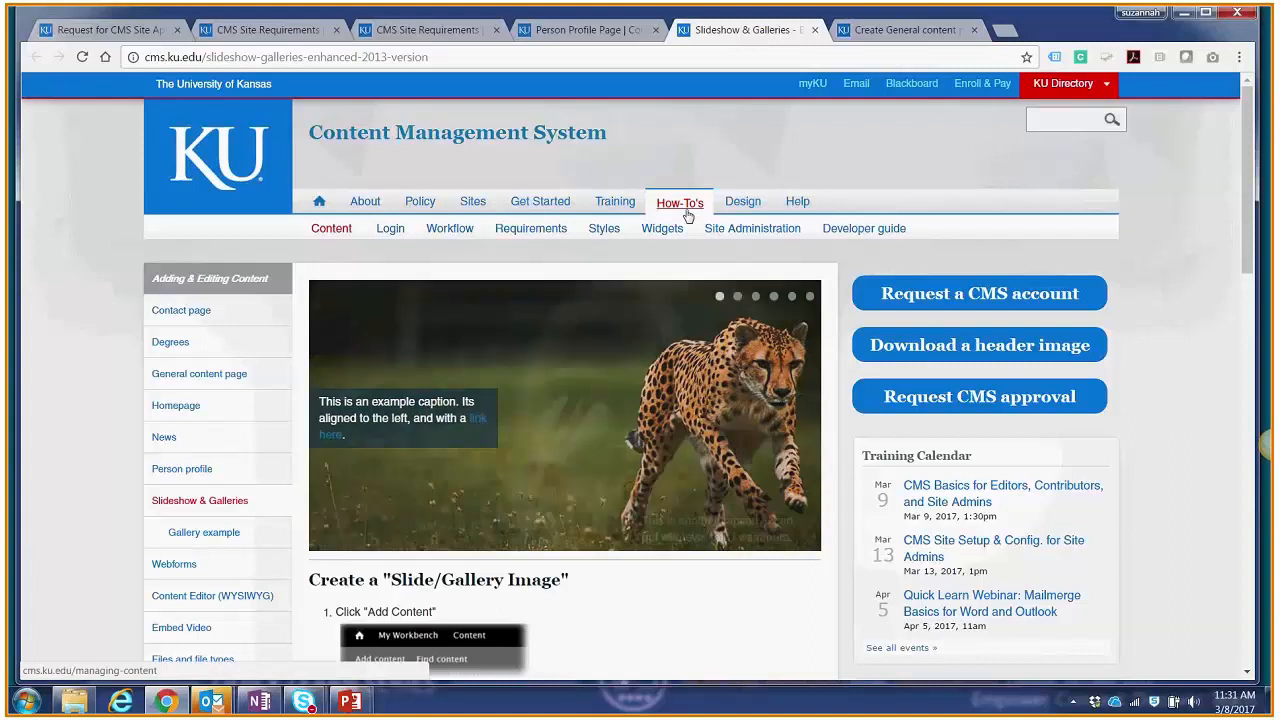
pyautogui.scroll(-1, 688, 216)
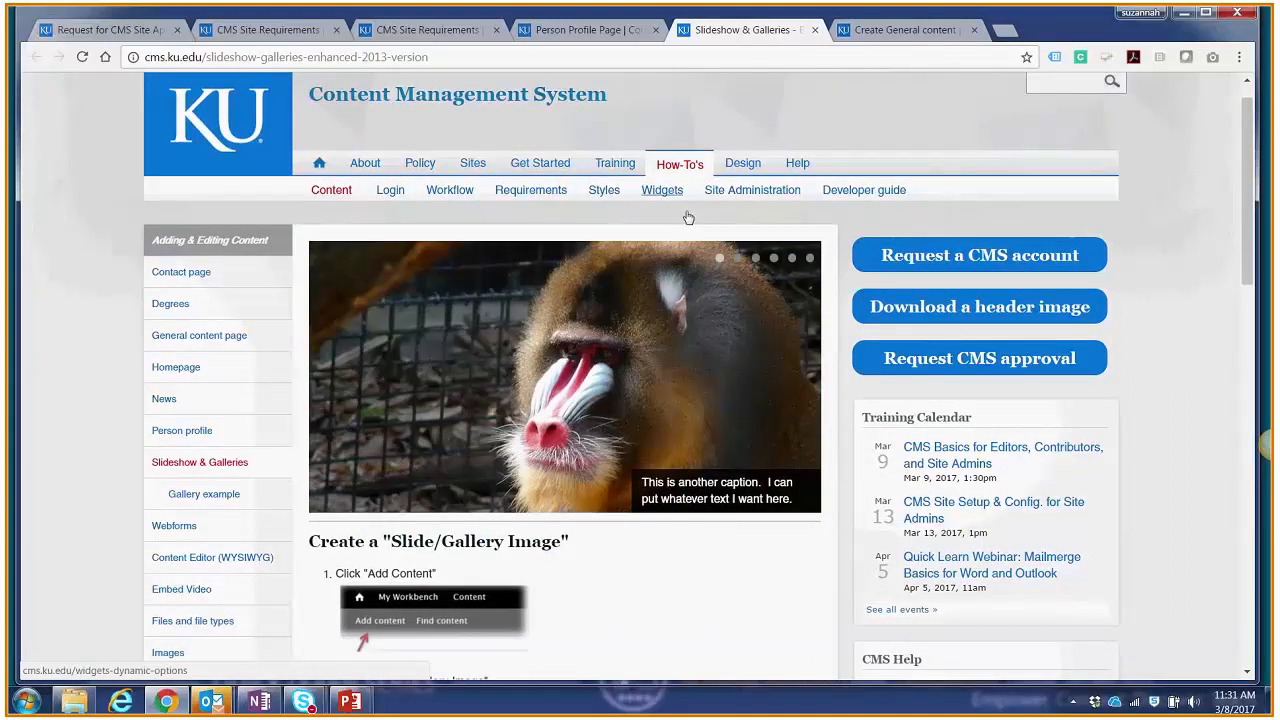
pyautogui.scroll(-5, 688, 216)
pyautogui.scroll(-3, 688, 216)
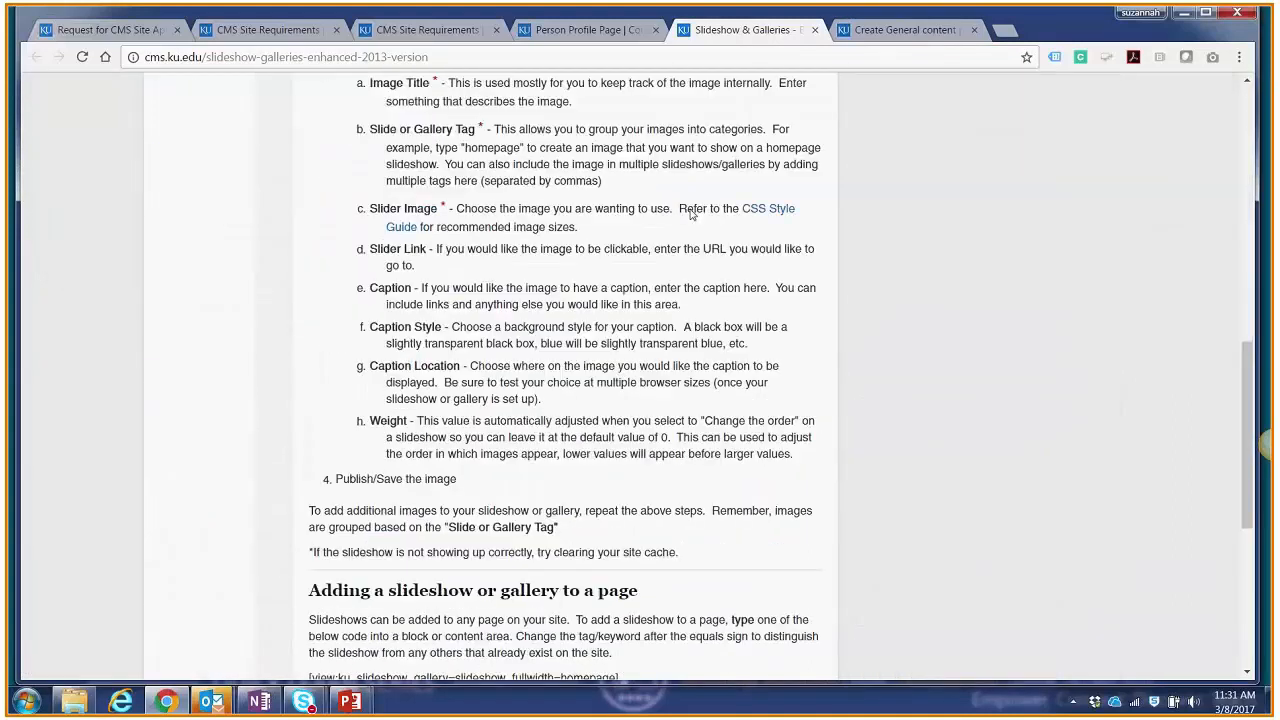
pyautogui.scroll(-4, 533, 279)
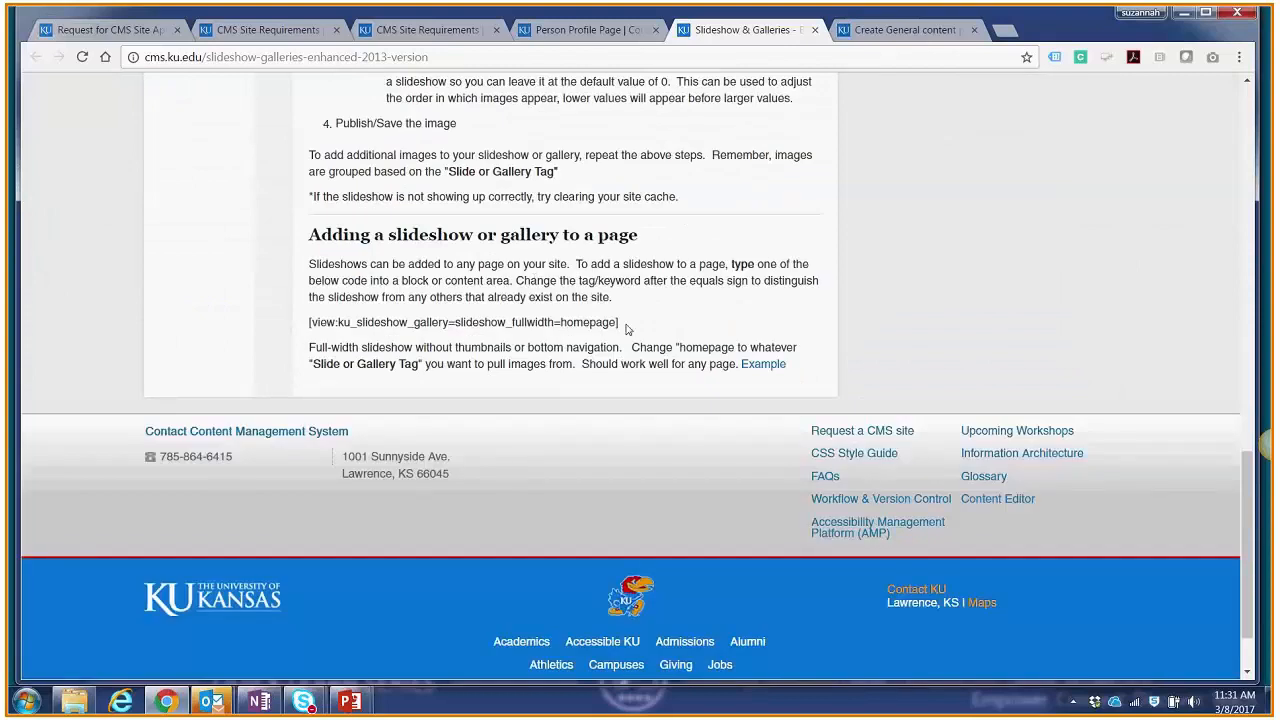
pyautogui.moveTo(632, 329); pyautogui.dragTo(314, 318)
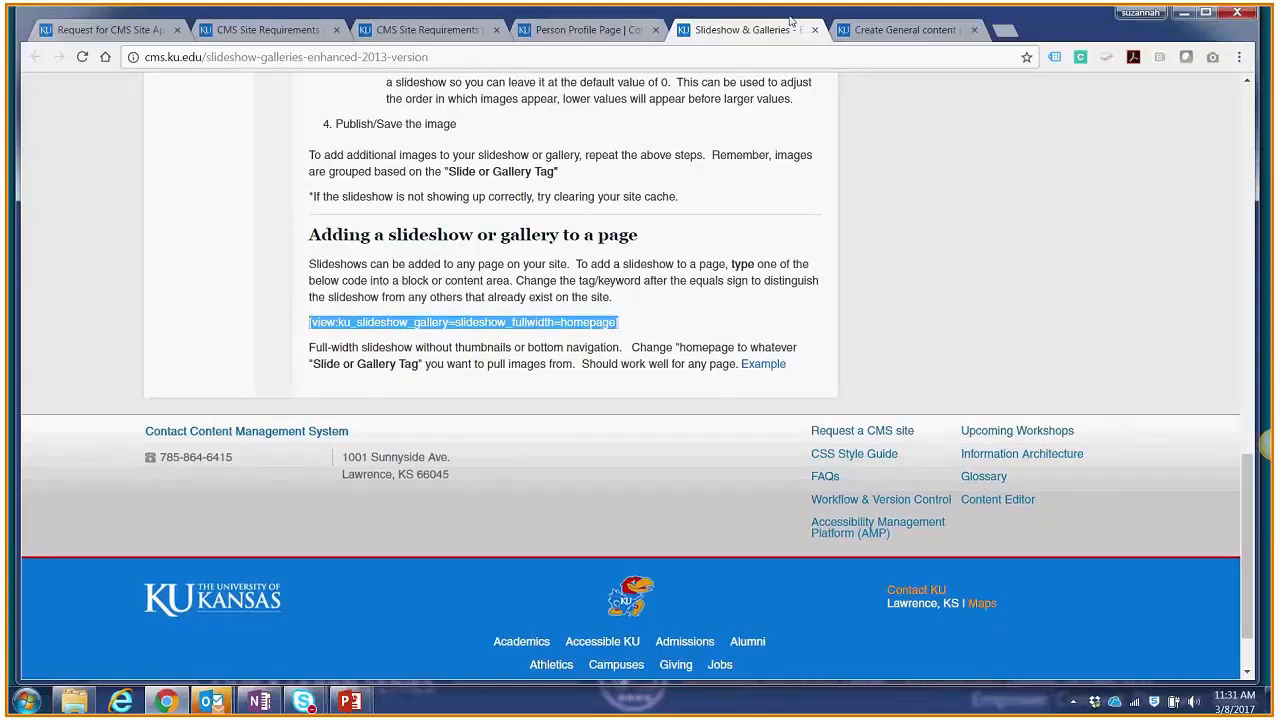
# Step: Switch the new general content page's body to plain text and paste the slideshow view code into it
pyautogui.click(869, 31)
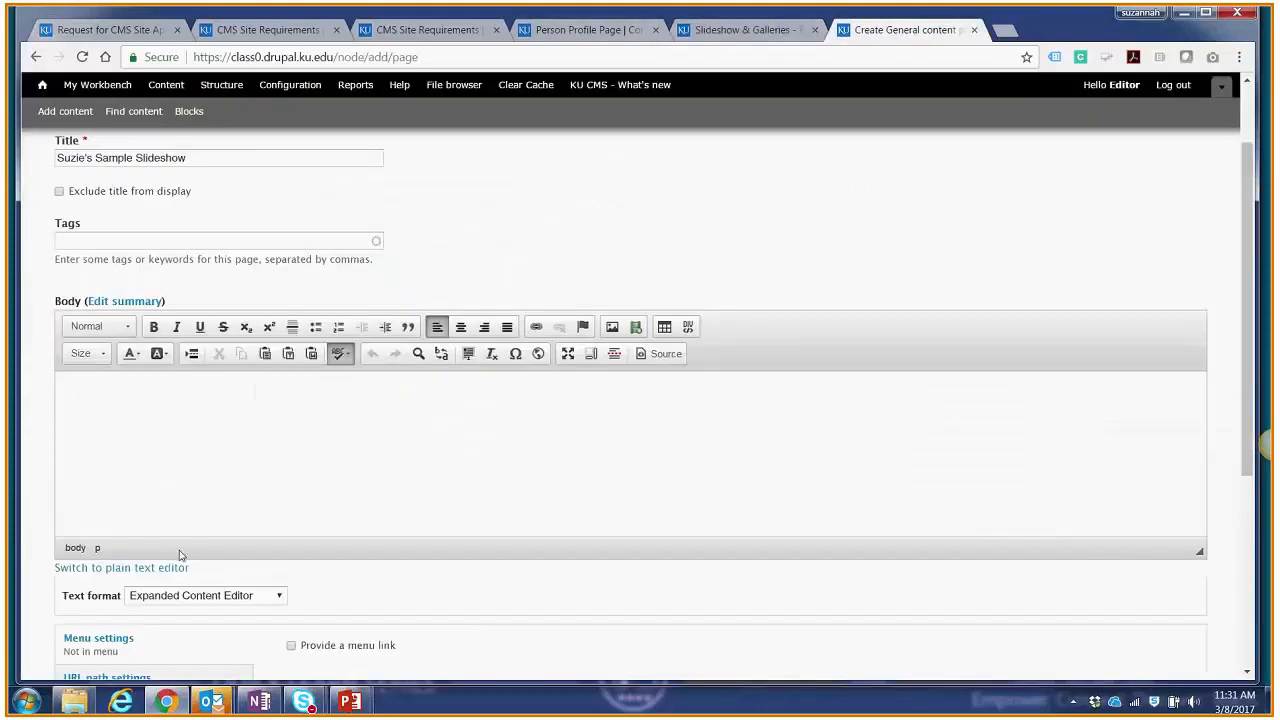
pyautogui.scroll(-1, 130, 578)
pyautogui.click(131, 490)
pyautogui.click(131, 486)
pyautogui.write('[view:ku_slideshow_gallery=slideshow_fullwidth=homepage]')
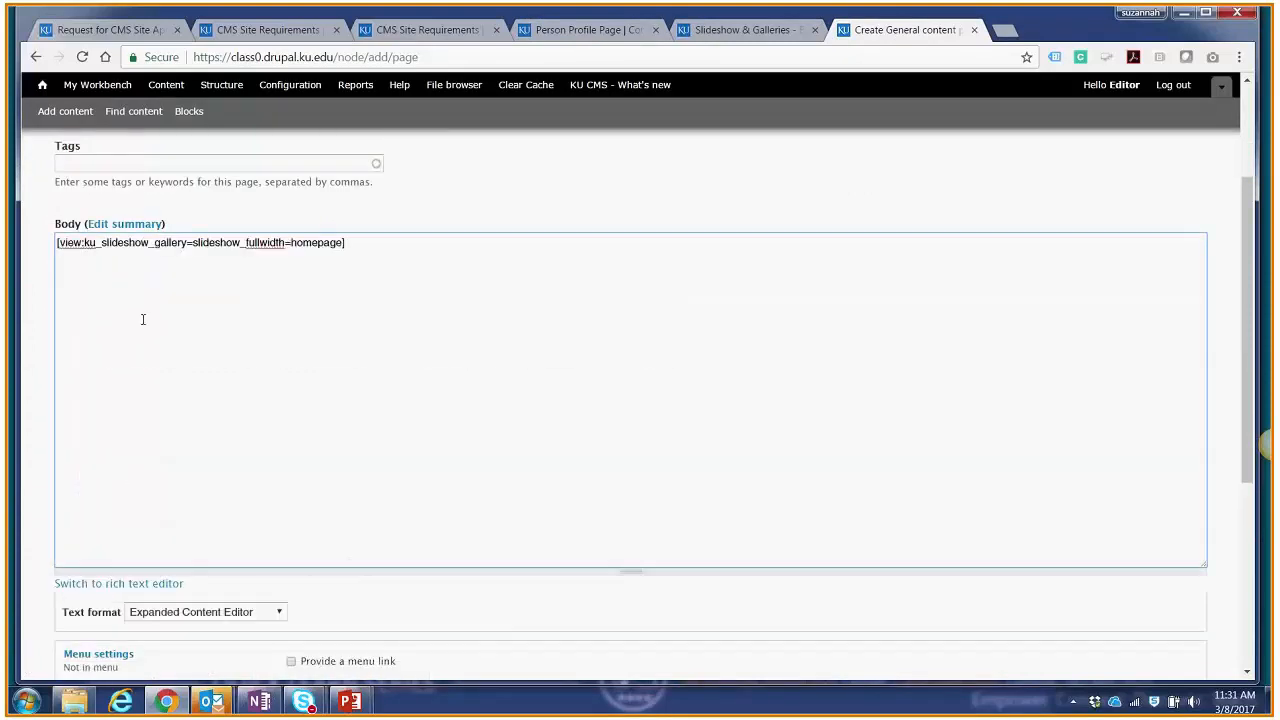
# Step: Replace the homepage tag at the end of the view code with testsample
pyautogui.moveTo(291, 242); pyautogui.dragTo(341, 243)
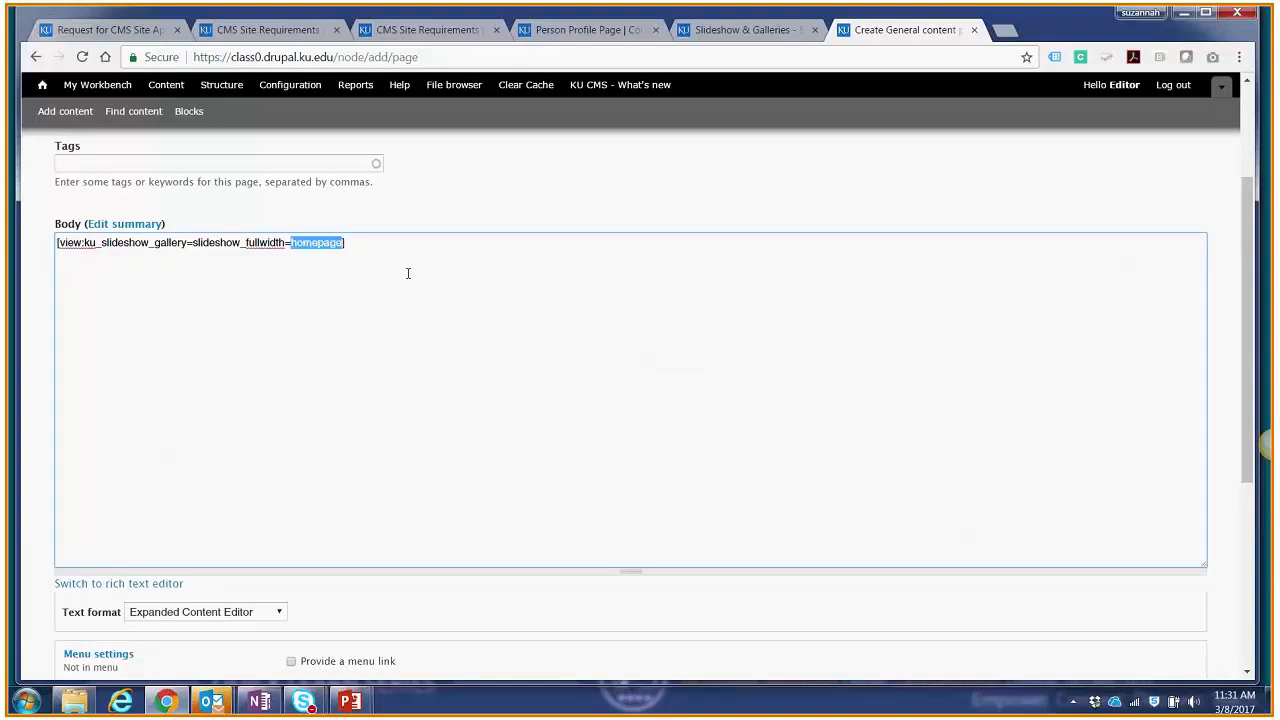
pyautogui.write('suzie')
pyautogui.press('BackSpace')
pyautogui.press('BackSpace')
pyautogui.press('BackSpace')
pyautogui.press('BackSpace')
pyautogui.press('BackSpace')
pyautogui.write('sample')
pyautogui.press('BackSpace')
pyautogui.press('BackSpace')
pyautogui.press('BackSpace')
pyautogui.press('BackSpace')
pyautogui.press('BackSpace')
pyautogui.press('BackSpace')
pyautogui.press('BackSpace')
pyautogui.write('=testsample')
# Step: Provide a menu link for the slideshow page with Resources as its parent item
pyautogui.scroll(-1, 466, 293)
pyautogui.scroll(-4, 473, 296)
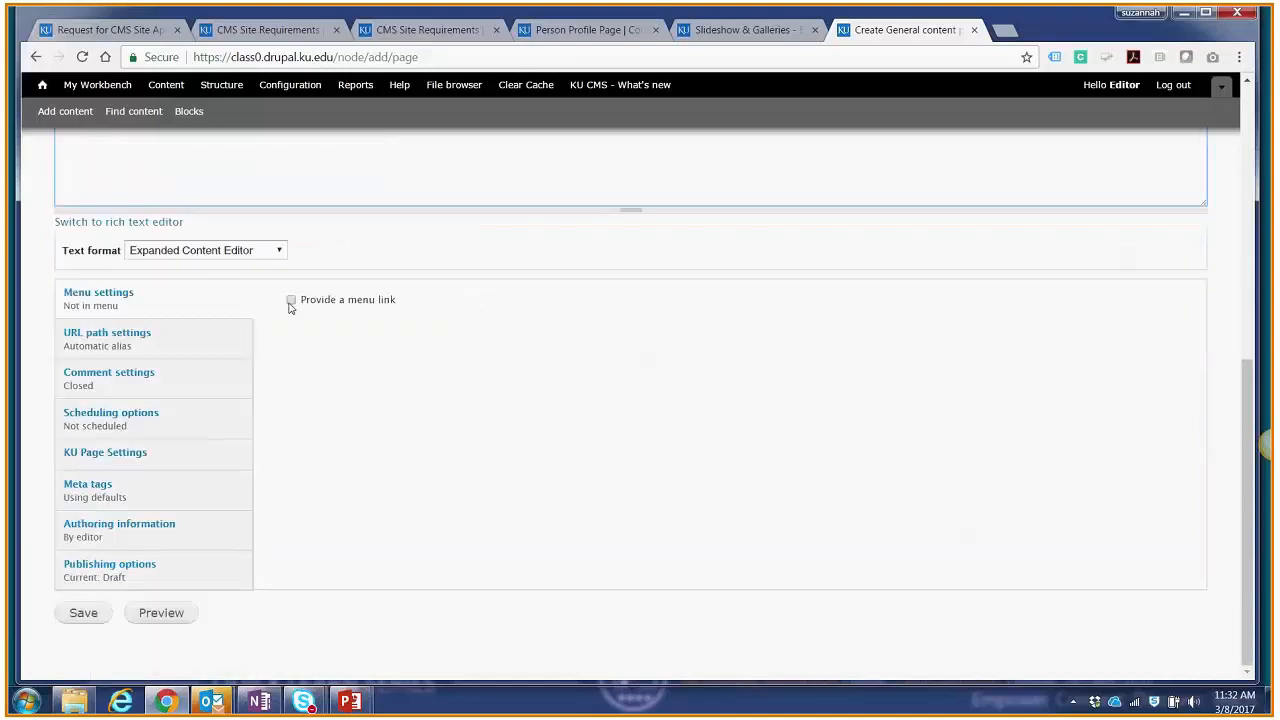
pyautogui.click(291, 300)
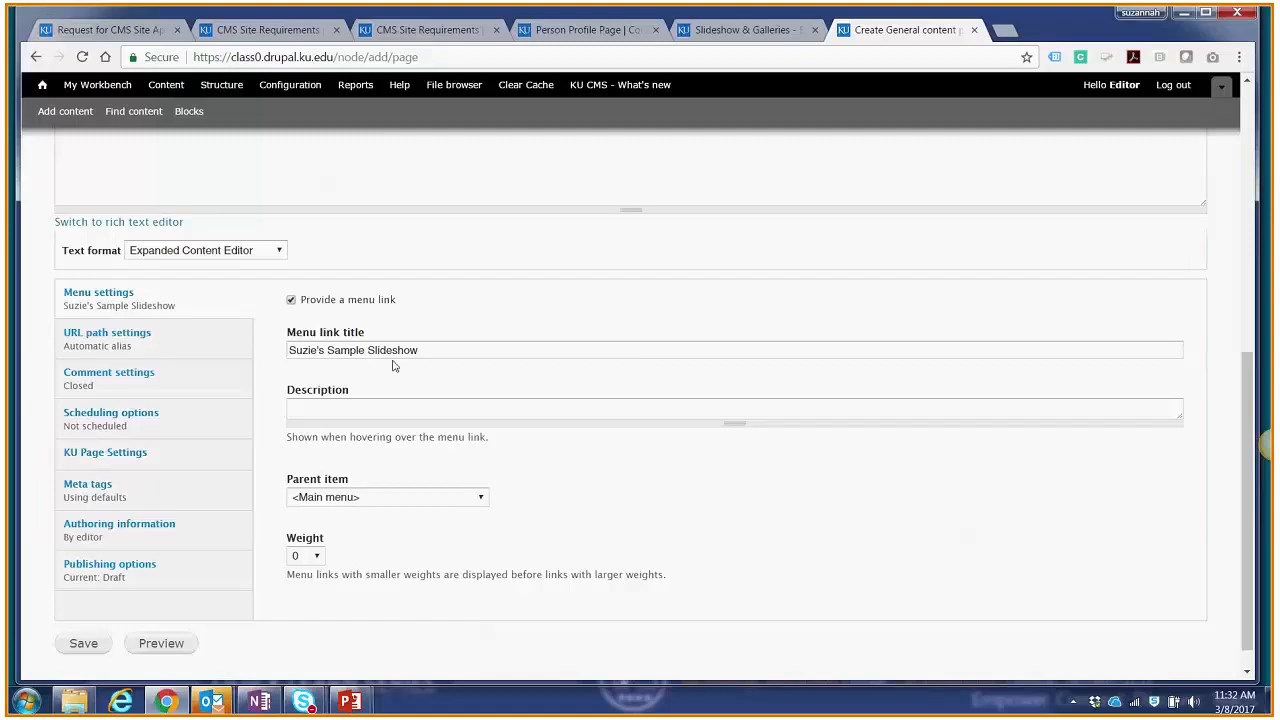
pyautogui.click(370, 497)
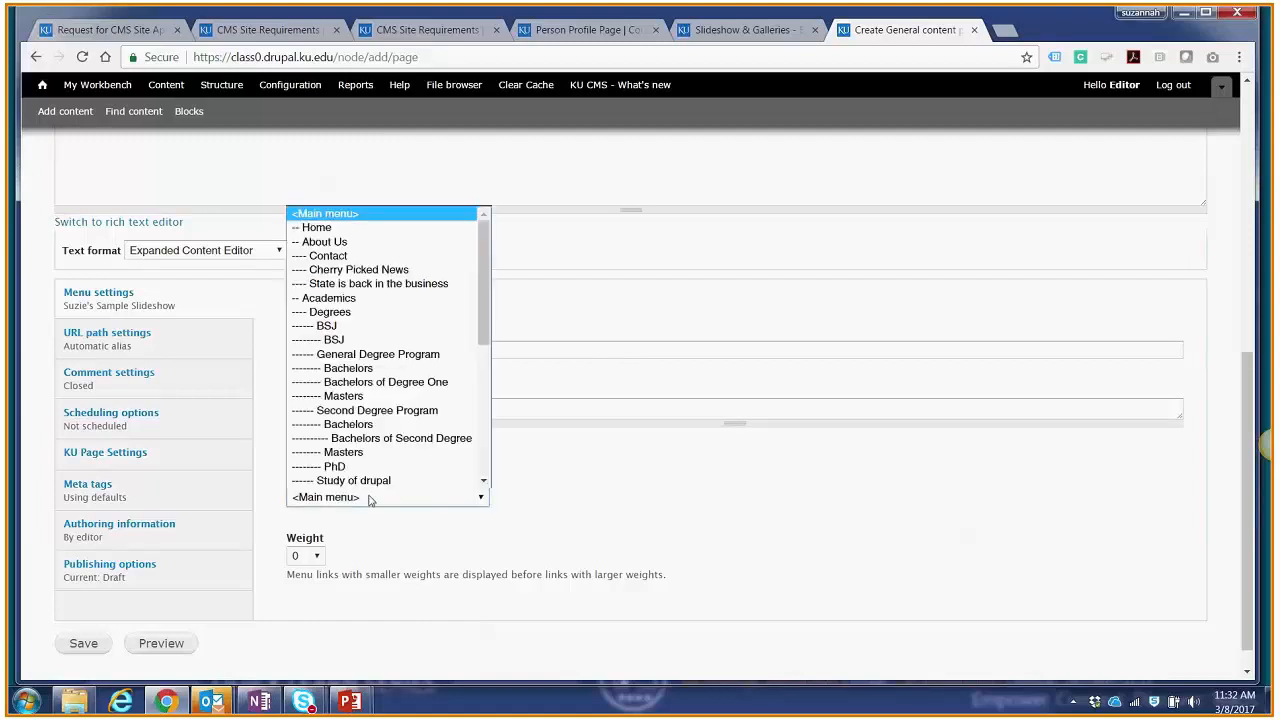
pyautogui.scroll(-5, 375, 372)
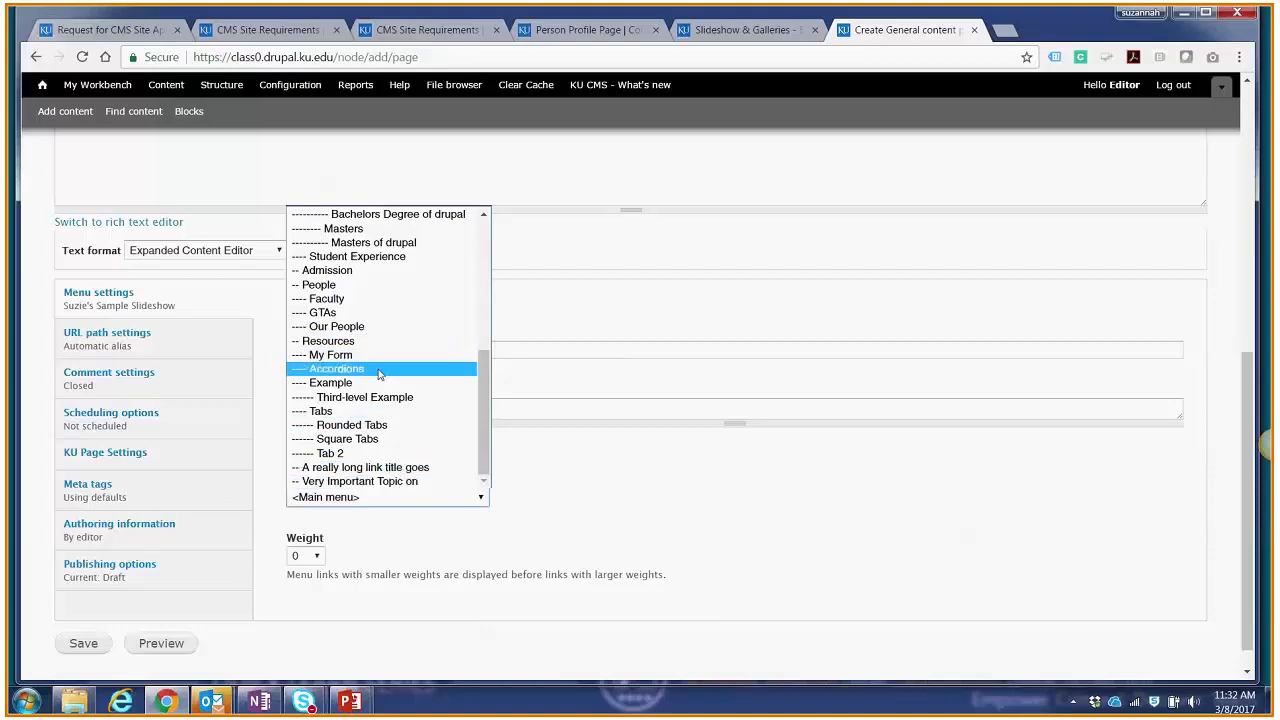
pyautogui.click(378, 370)
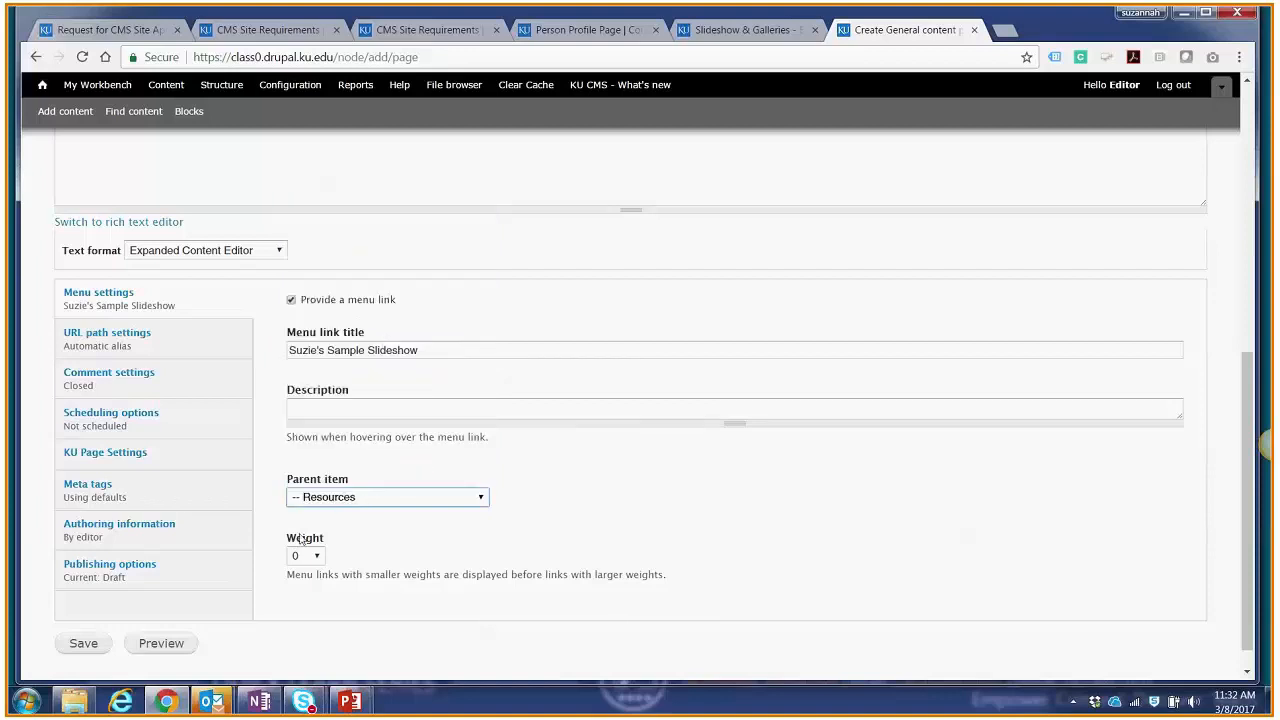
# Step: Set the slideshow page's moderation state to Published and save the page
pyautogui.click(201, 571)
pyautogui.click(333, 514)
pyautogui.click(310, 560)
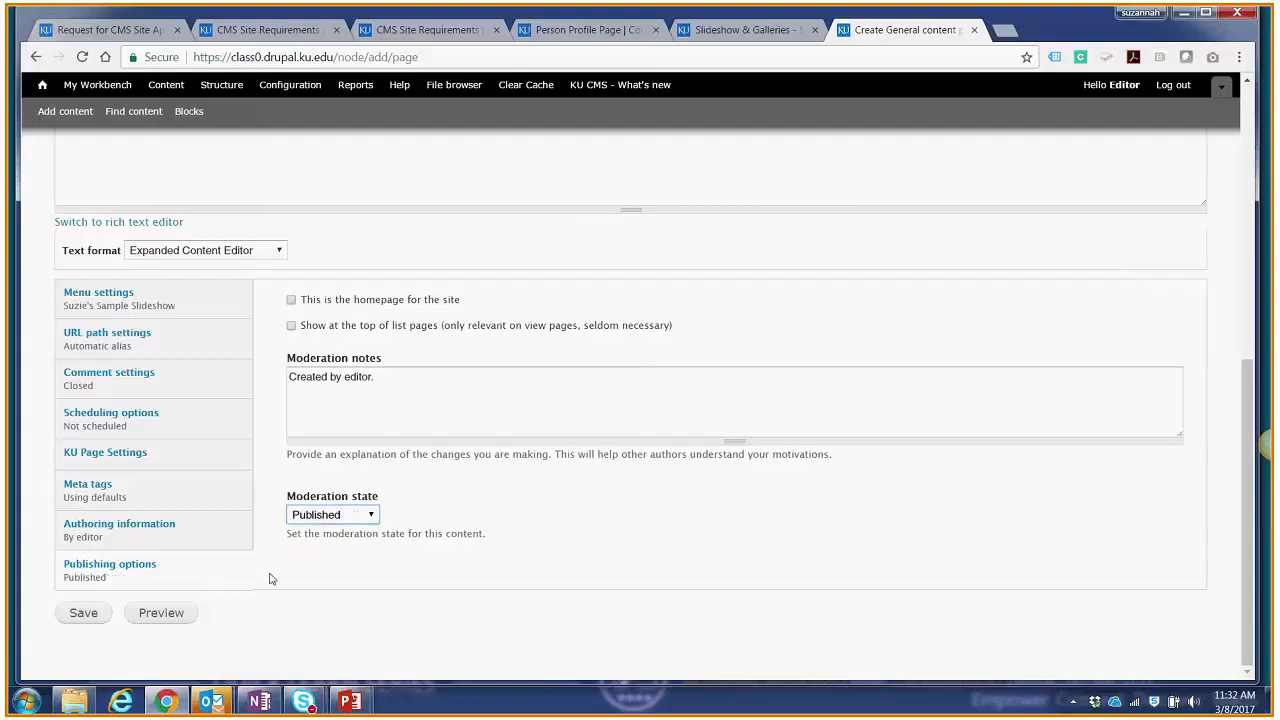
pyautogui.click(84, 613)
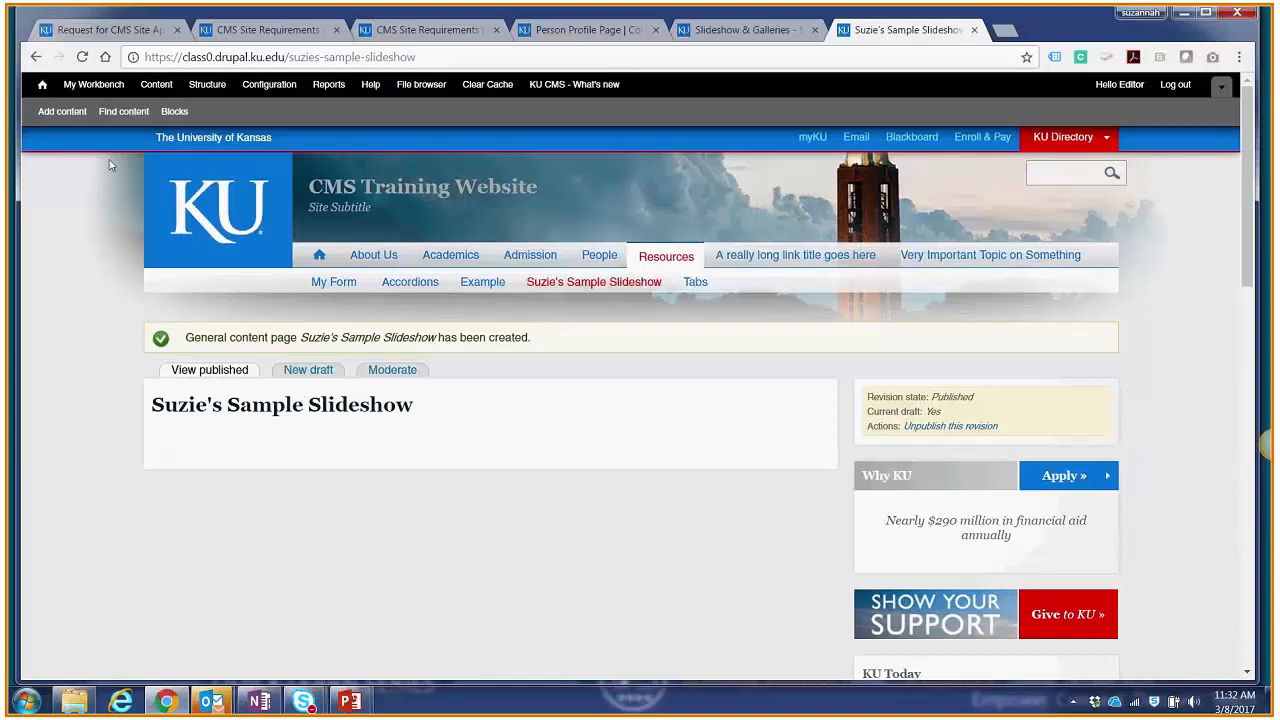
# Step: Start adding new content of the Slide/Gallery Image type
pyautogui.click(57, 114)
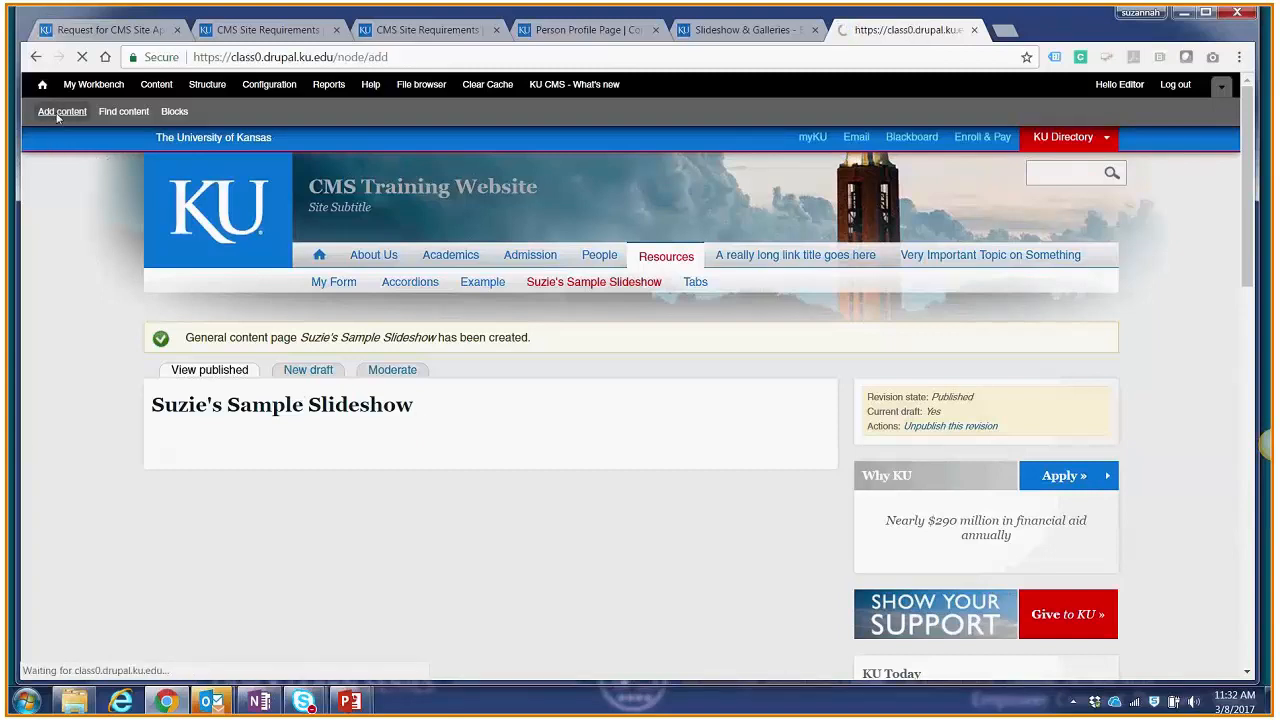
pyautogui.scroll(-2, 206, 449)
pyautogui.scroll(1, 110, 569)
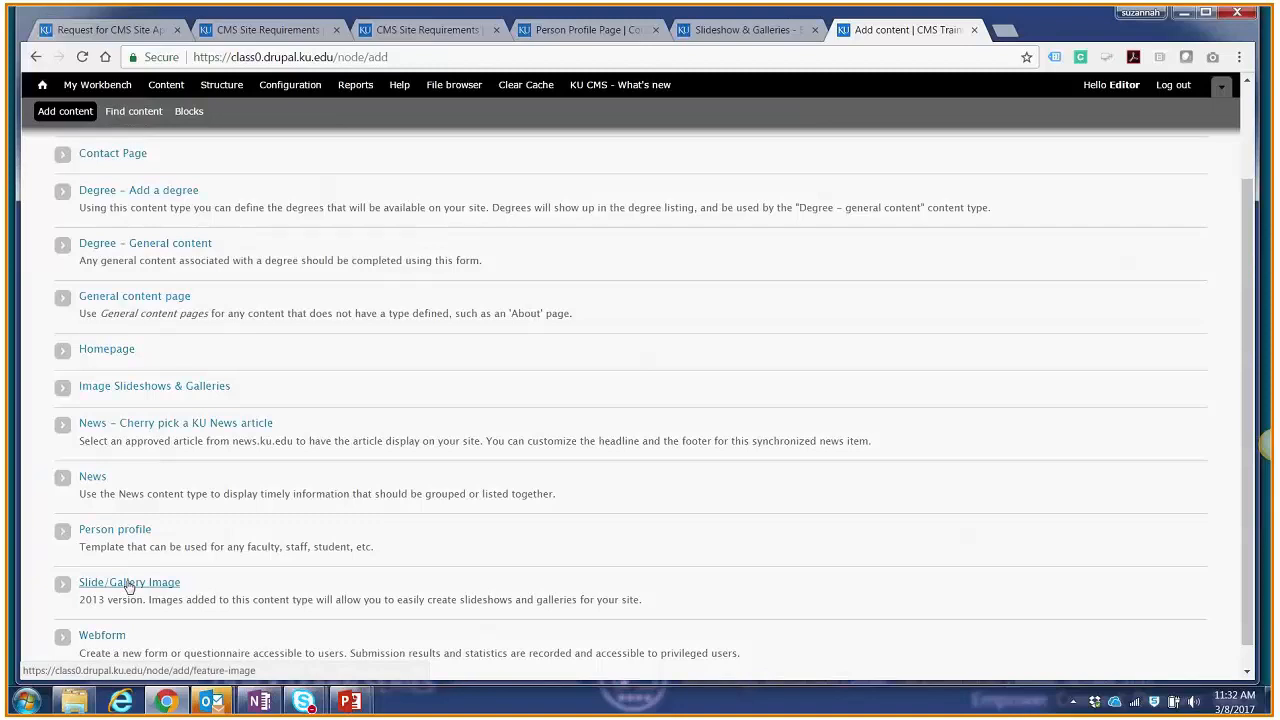
pyautogui.click(129, 583)
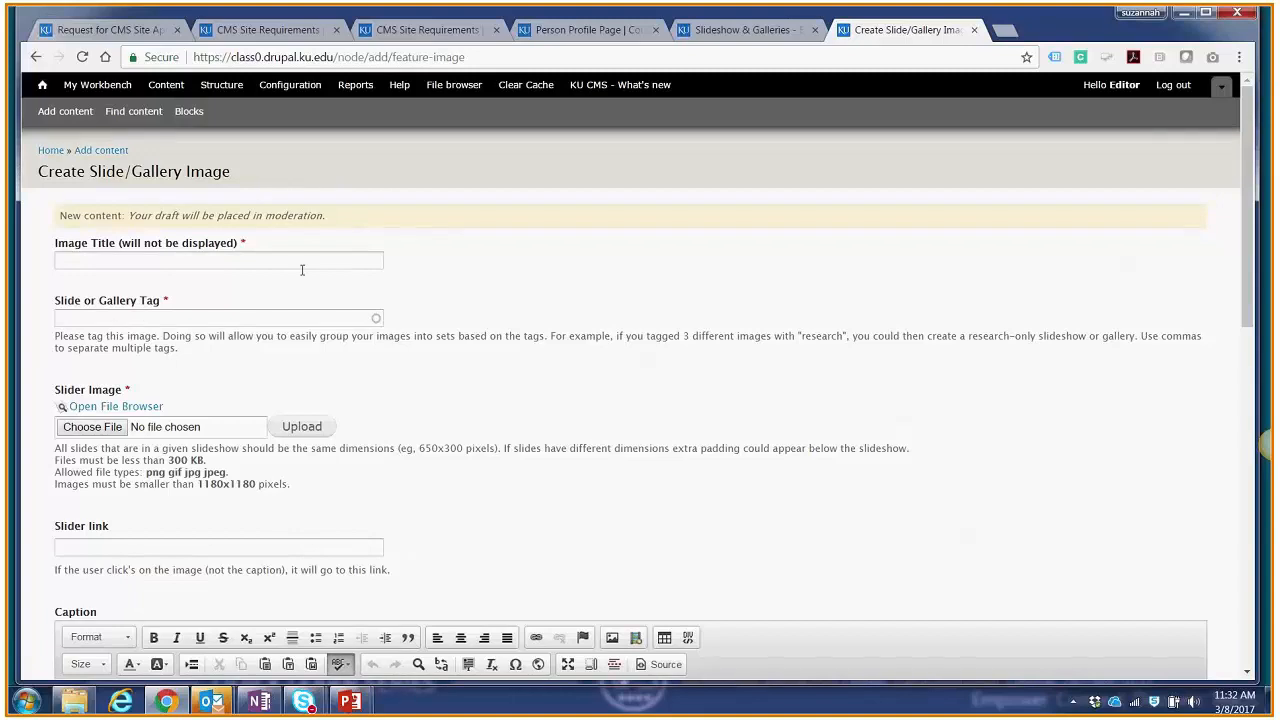
# Step: Title the image with the presenter's first name in possessive form plus "slide 1", and tag it testsample
pyautogui.click(234, 260)
pyautogui.write("Suzie's slide ")
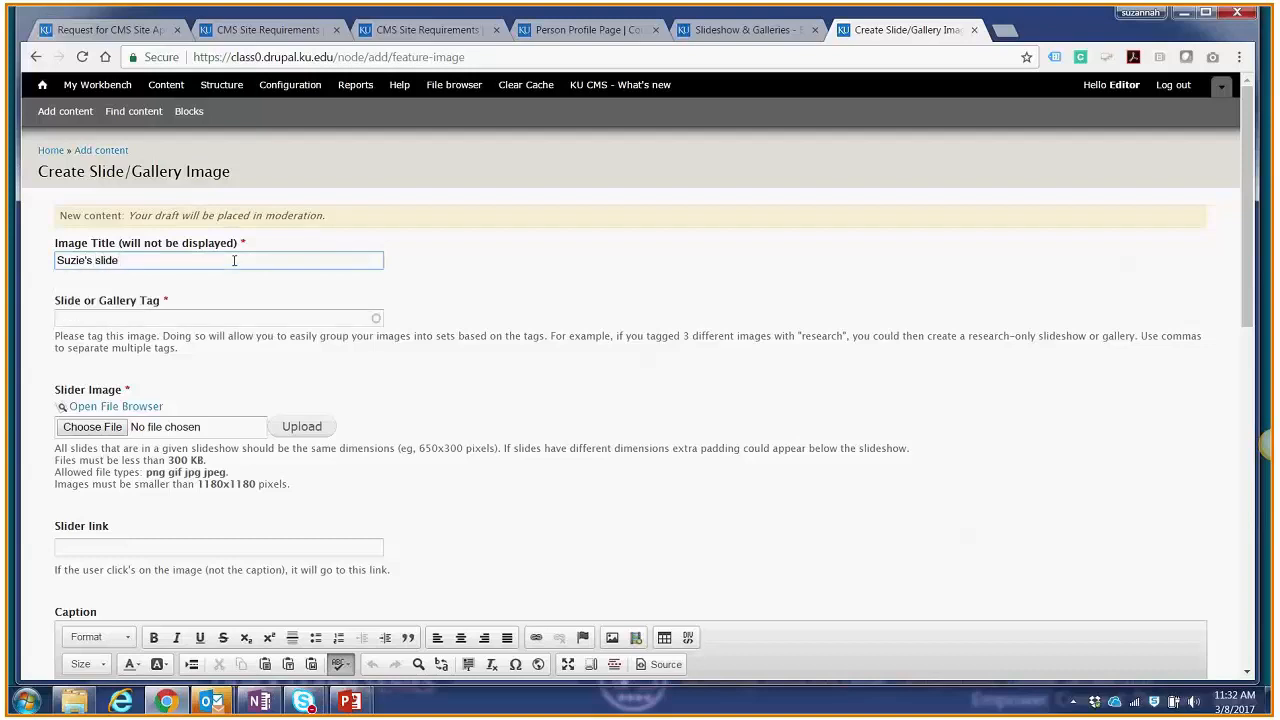
pyautogui.write('1')
pyautogui.press('Tab')
pyautogui.write('testsample')
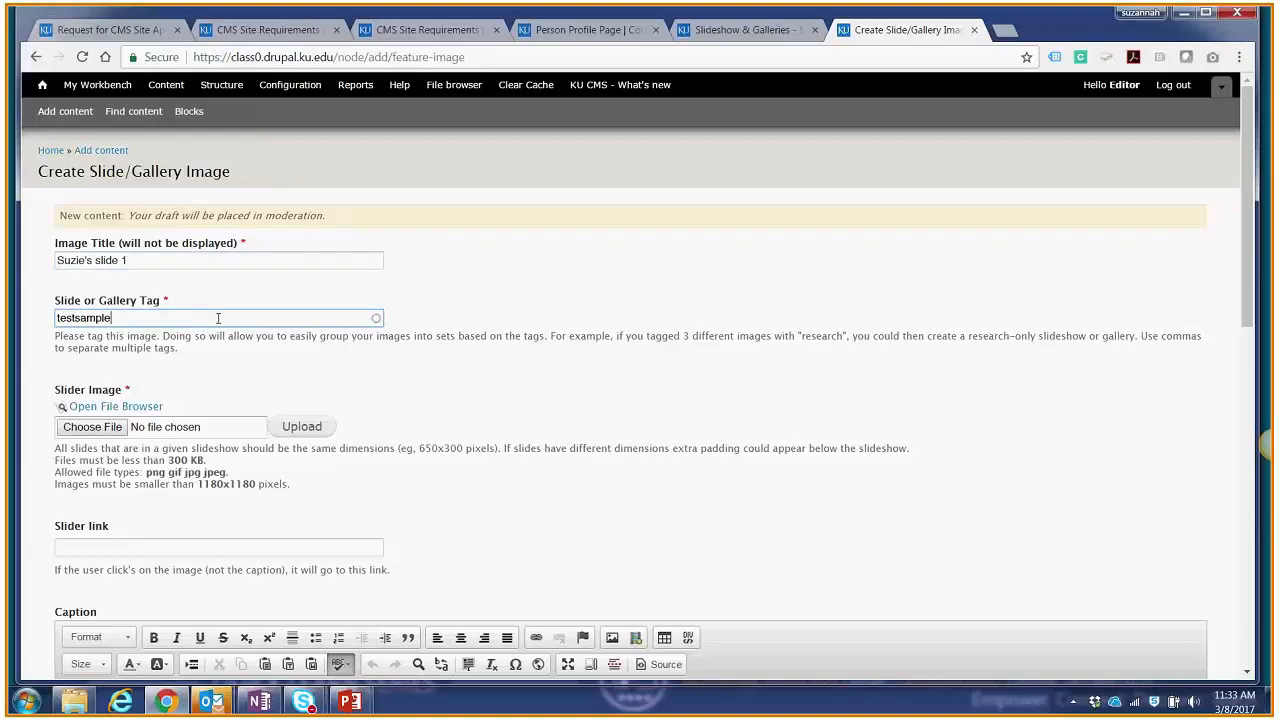
# Step: Choose CMS_Slideshow_820x488-01 from the Desktop as the slider image and upload it
pyautogui.click(120, 431)
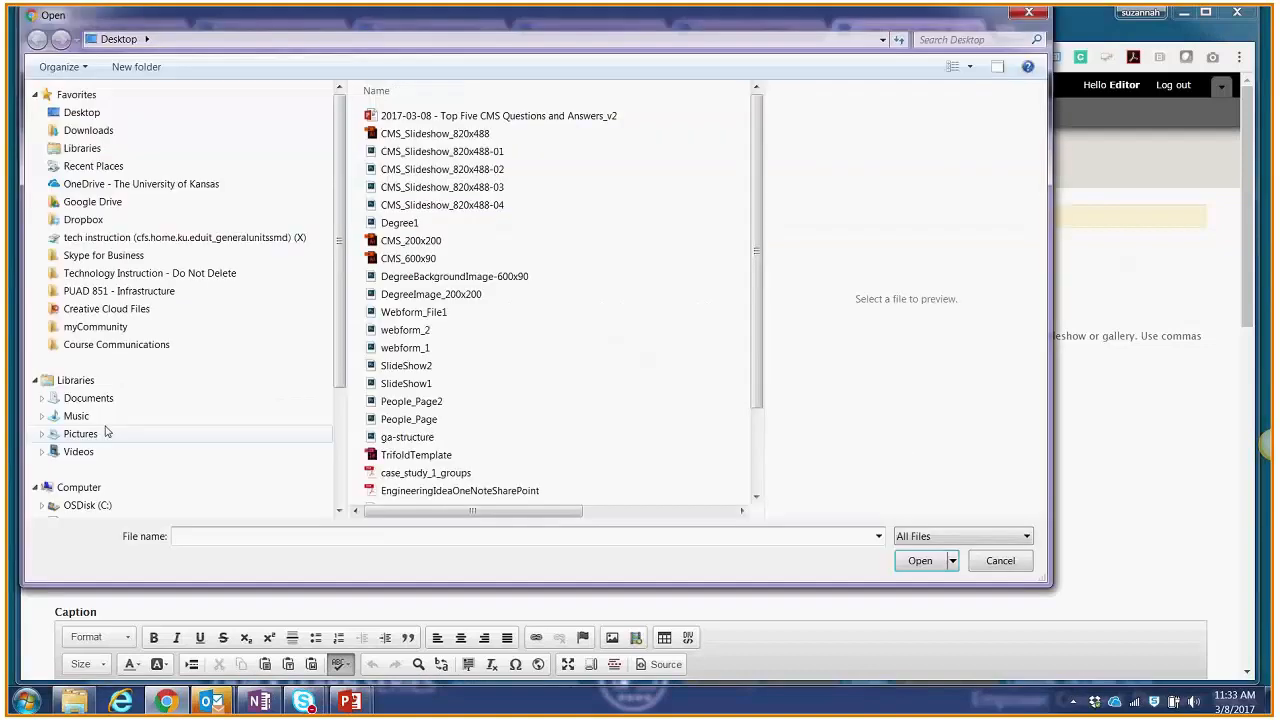
pyautogui.click(458, 151)
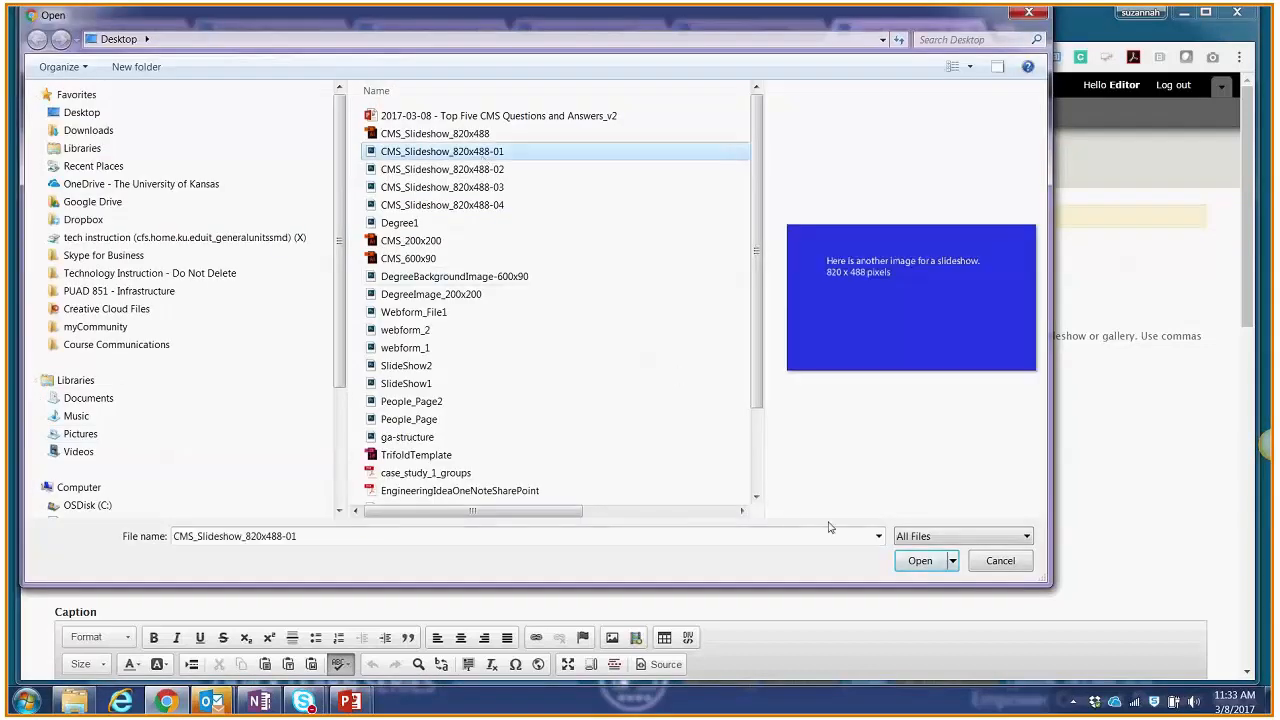
pyautogui.click(908, 563)
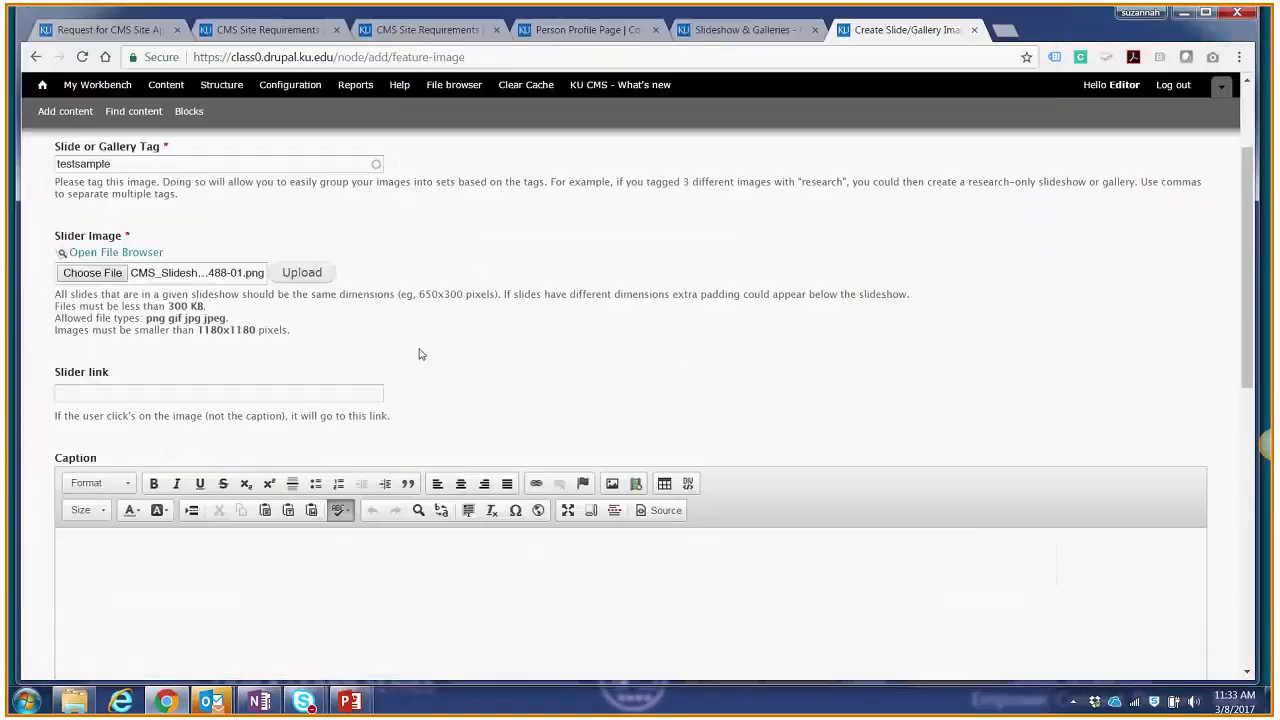
pyautogui.click(318, 274)
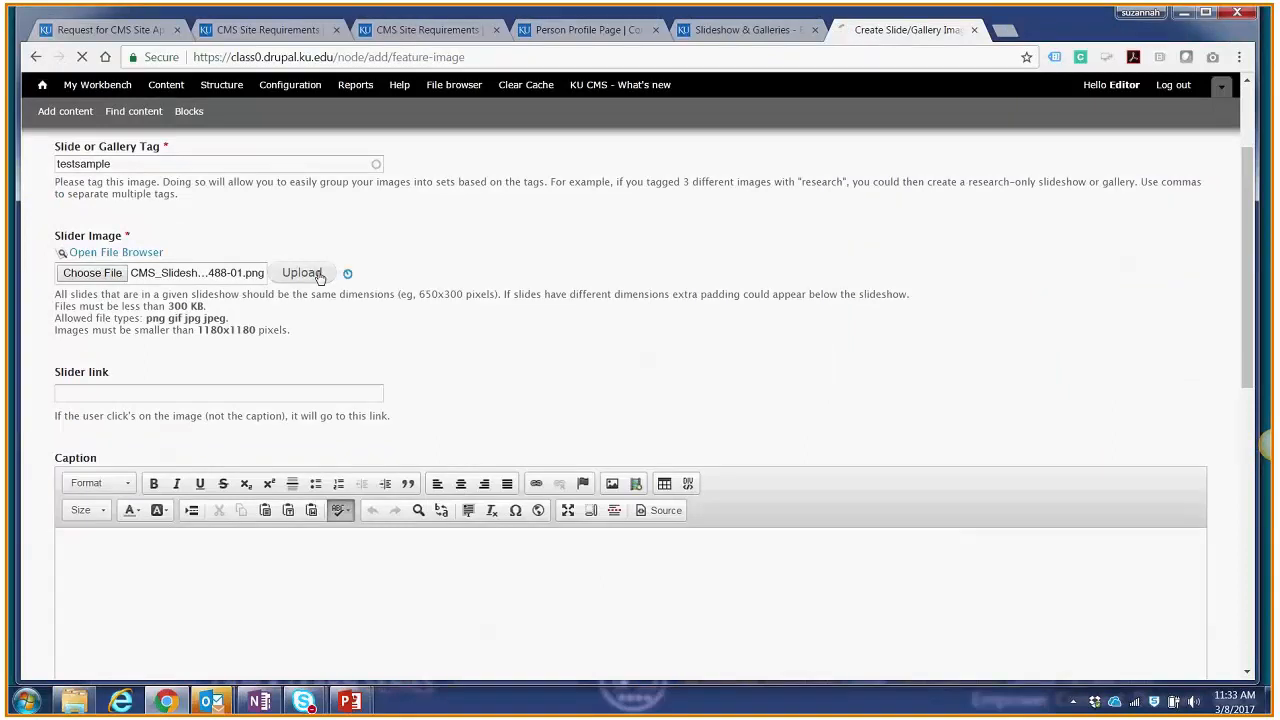
# Step: Enter "This is an example of a slideshow image." as the slider image's alternate text
pyautogui.click(311, 297)
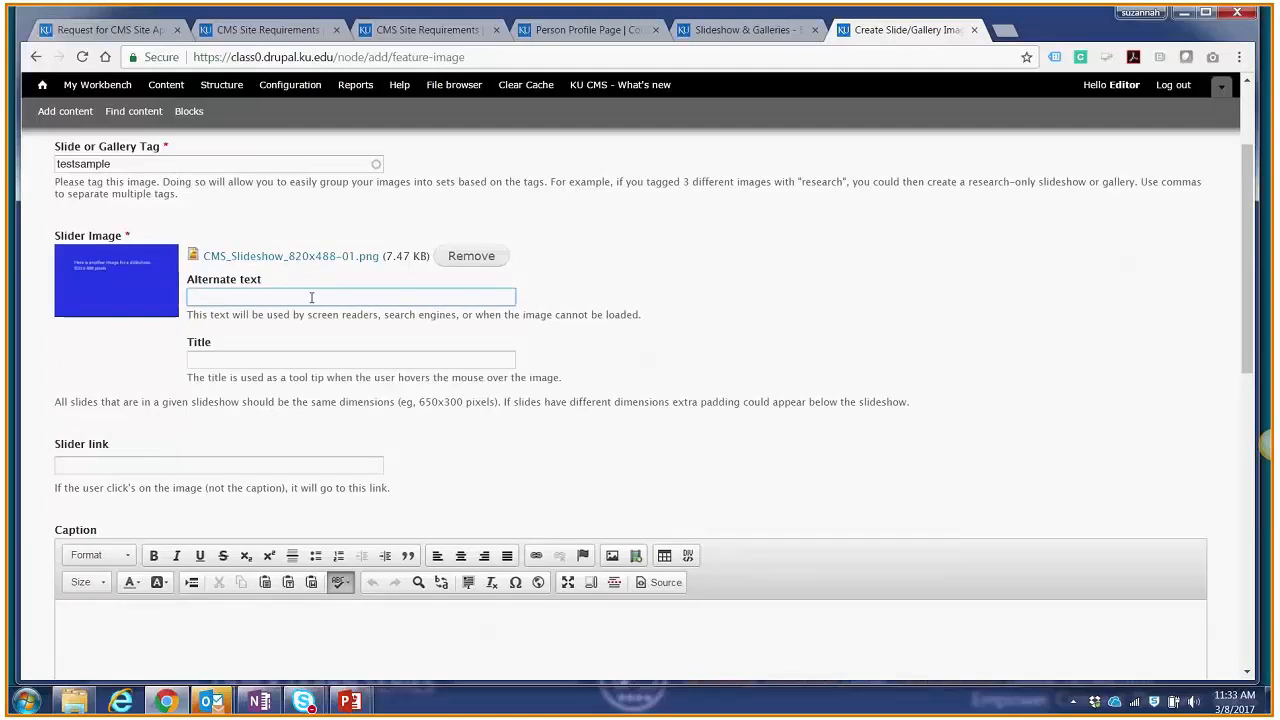
pyautogui.write('This is an example of a slideshow image.')
# Step: Copy the Slideshow & Galleries how-to page's address and paste it as the slide's slider link
pyautogui.click(257, 461)
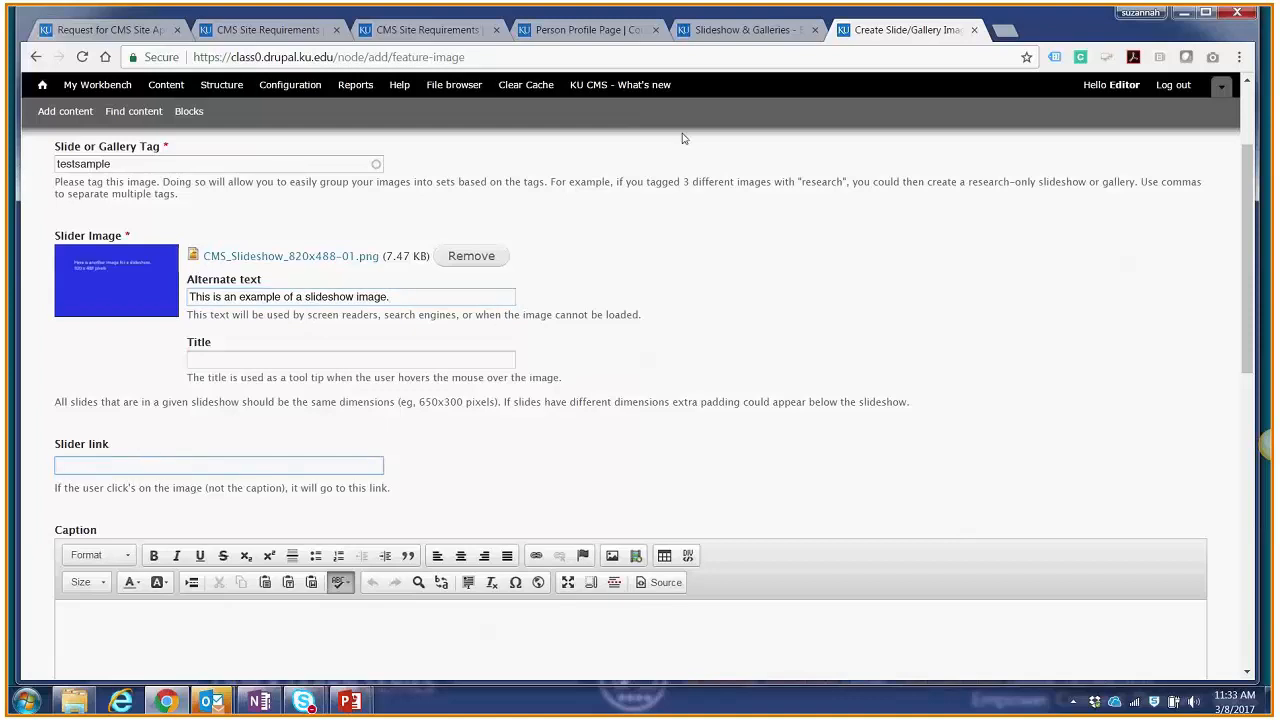
pyautogui.click(697, 33)
pyautogui.click(697, 54)
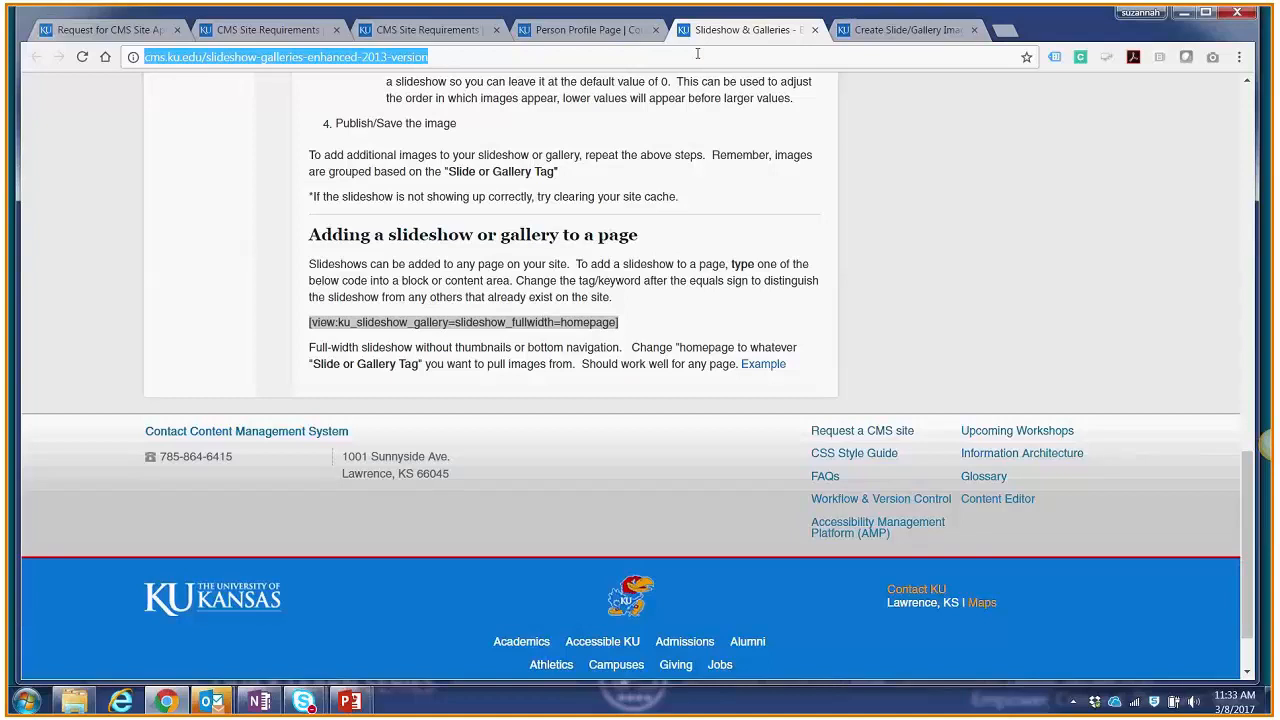
pyautogui.click(872, 35)
pyautogui.write('http://cms.ku.edu/slideshow-galleries-enhanced-2013-version')
# Step: Enter the slide caption "See how to create slideshows here"
pyautogui.scroll(-3, 420, 495)
pyautogui.click(351, 440)
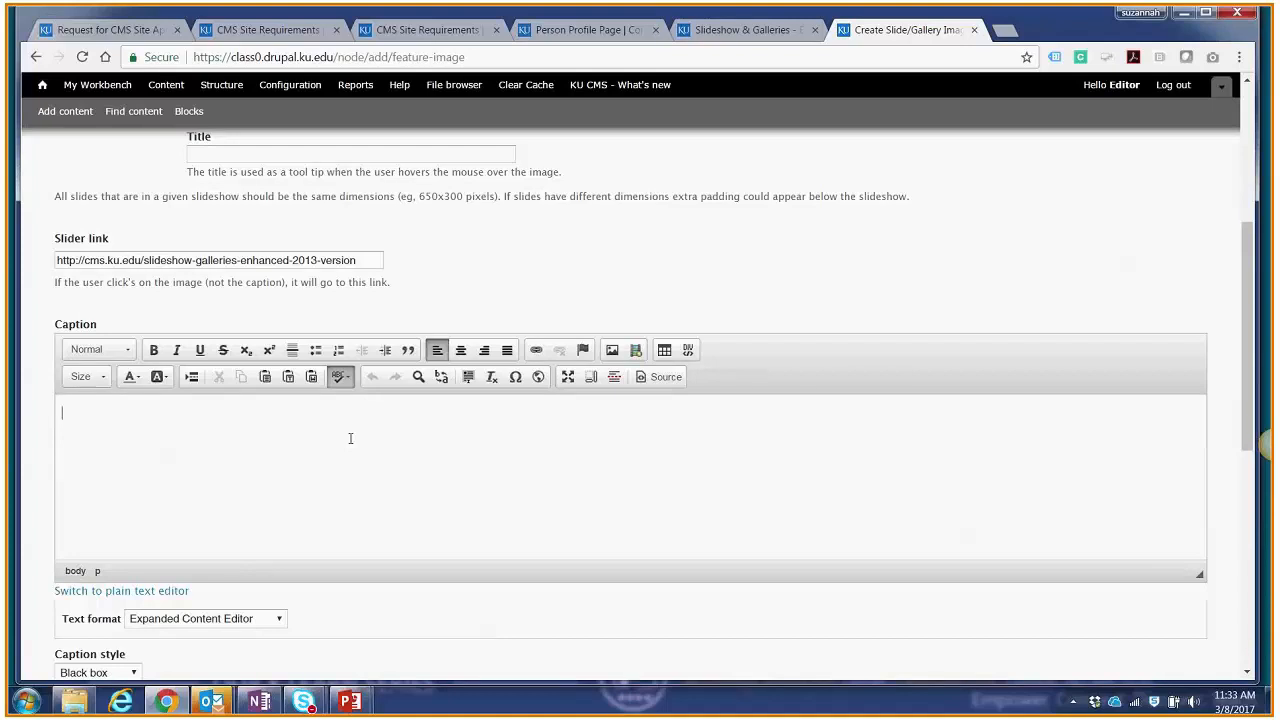
pyautogui.write('See how to create slideshows here:')
pyautogui.press('BackSpace')
pyautogui.press('BackSpace')
# Step: Link the caption words "slideshows here" to the copied how-to page address, using the URL link type
pyautogui.moveTo(241, 413); pyautogui.dragTo(157, 416)
pyautogui.click(536, 352)
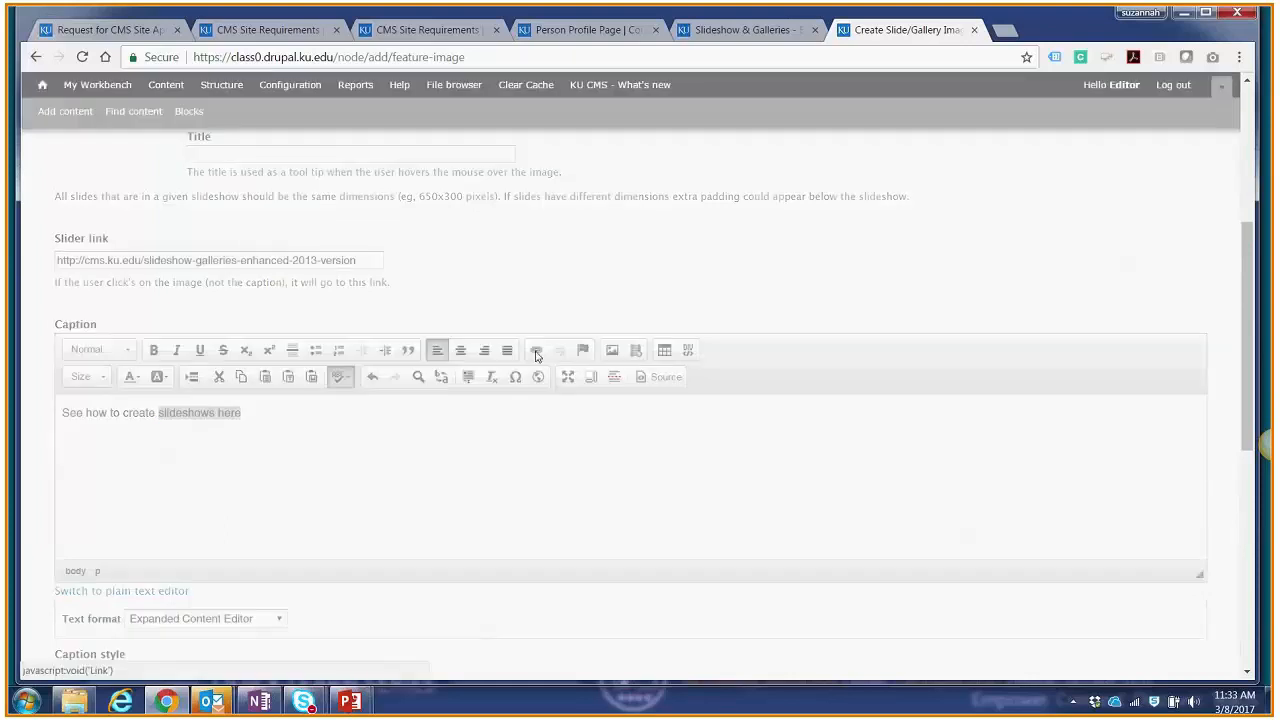
pyautogui.click(567, 319)
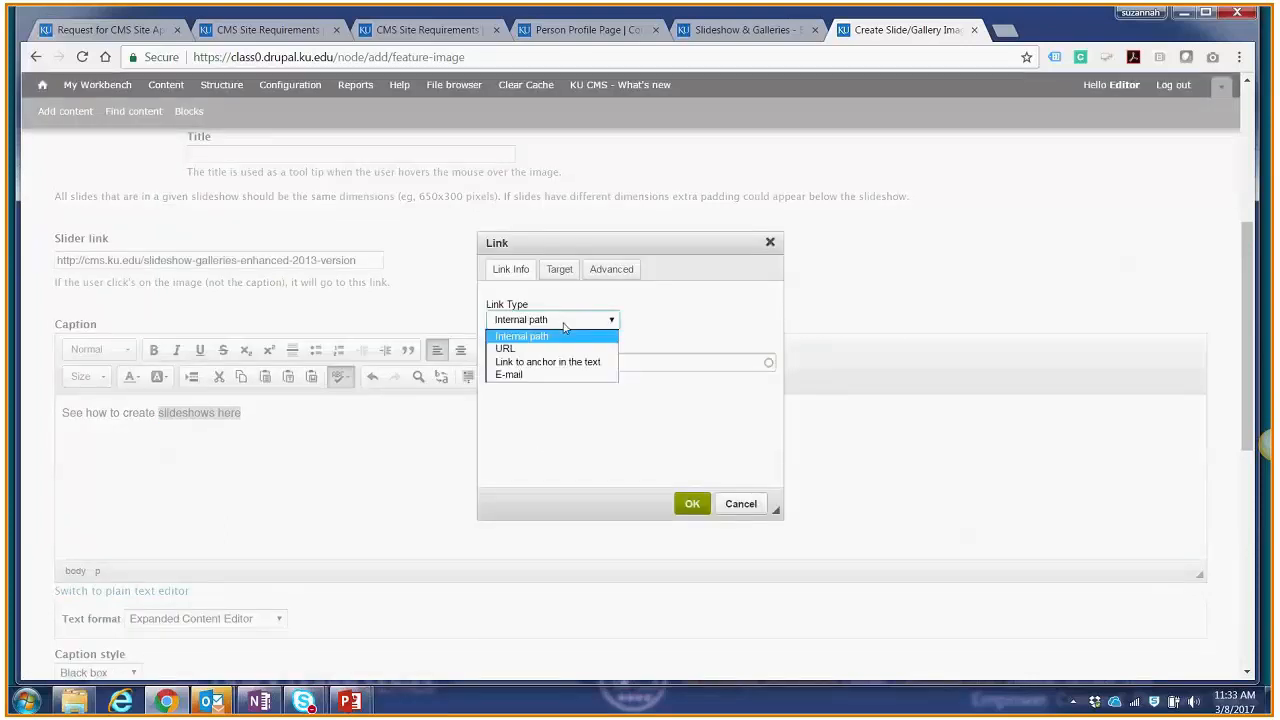
pyautogui.click(565, 348)
pyautogui.write('cms.ku.edu/slideshow-galleries-enhanced-2013-version')
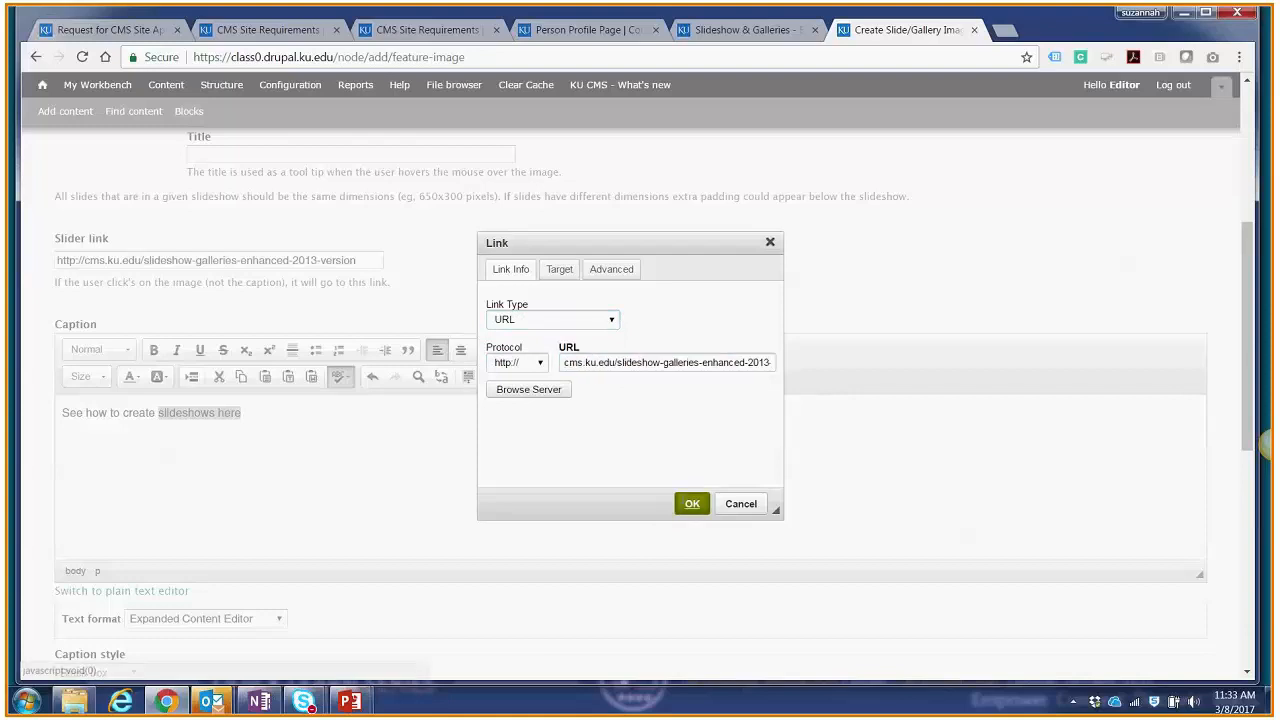
pyautogui.click(692, 503)
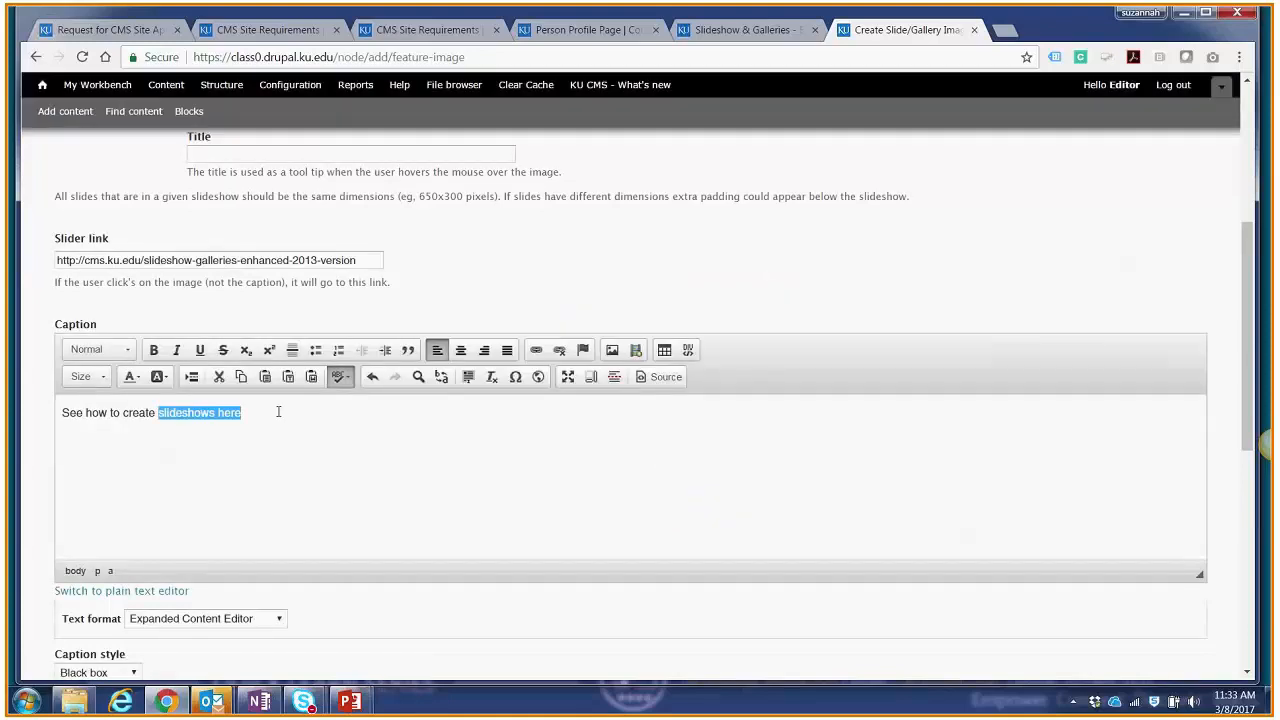
# Step: Review the link on the caption words "slideshows here", keeping URL as its link type
pyautogui.click(536, 349)
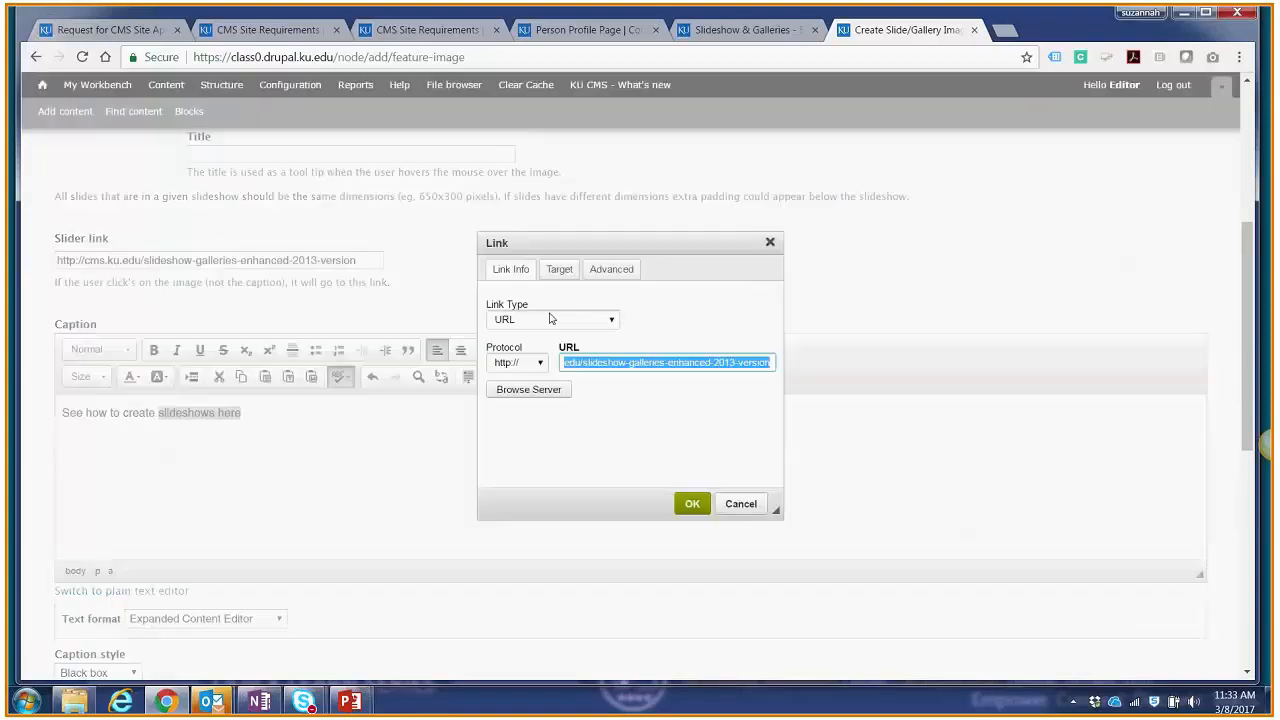
pyautogui.click(541, 320)
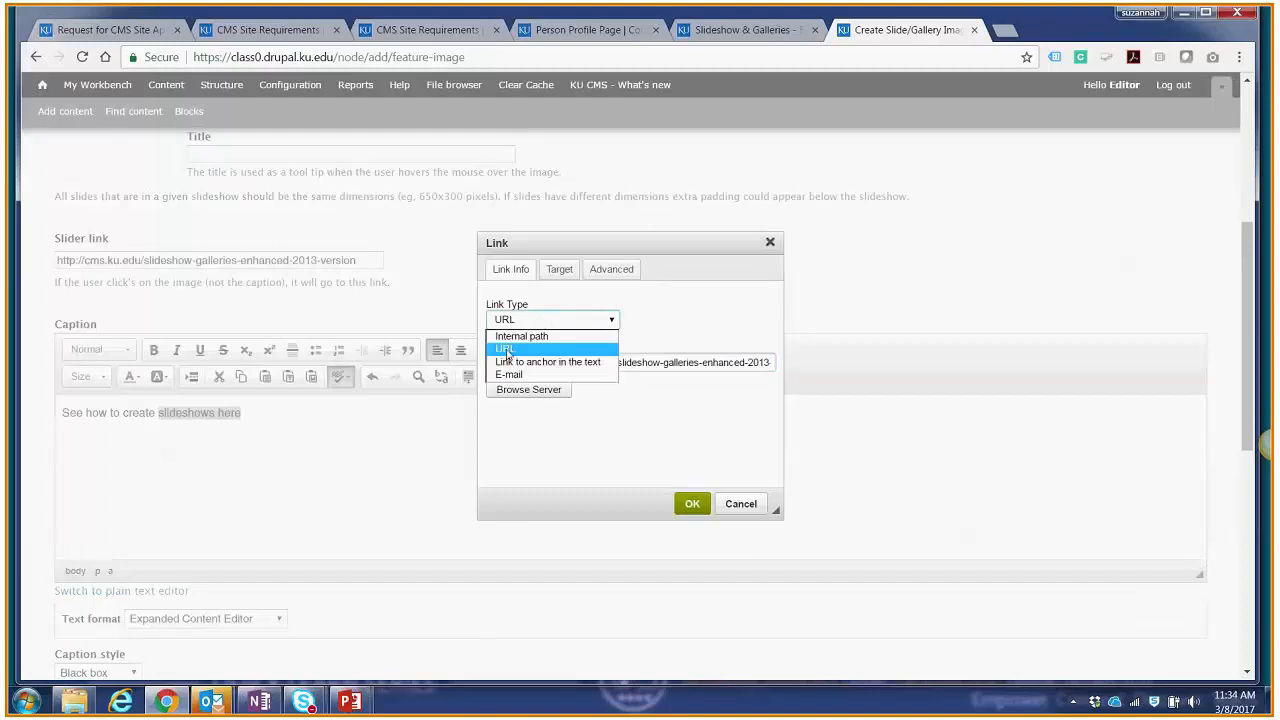
pyautogui.click(507, 349)
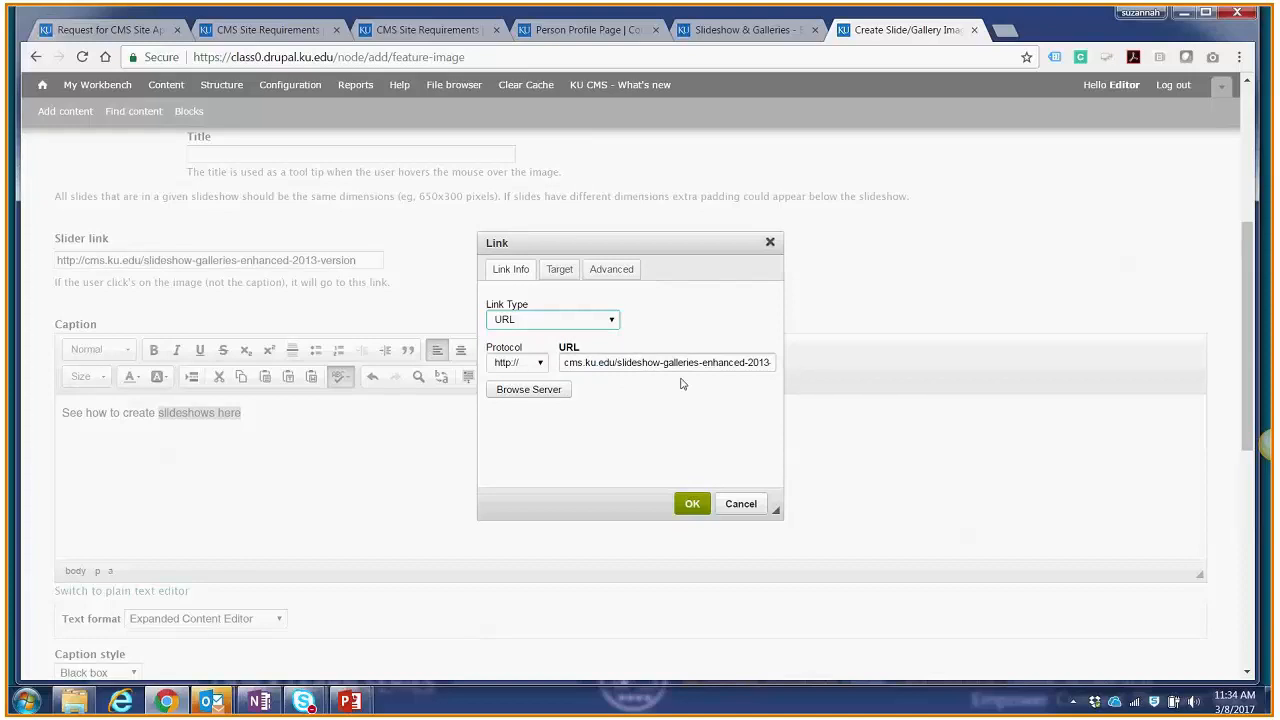
pyautogui.press('Return')
pyautogui.click(354, 462)
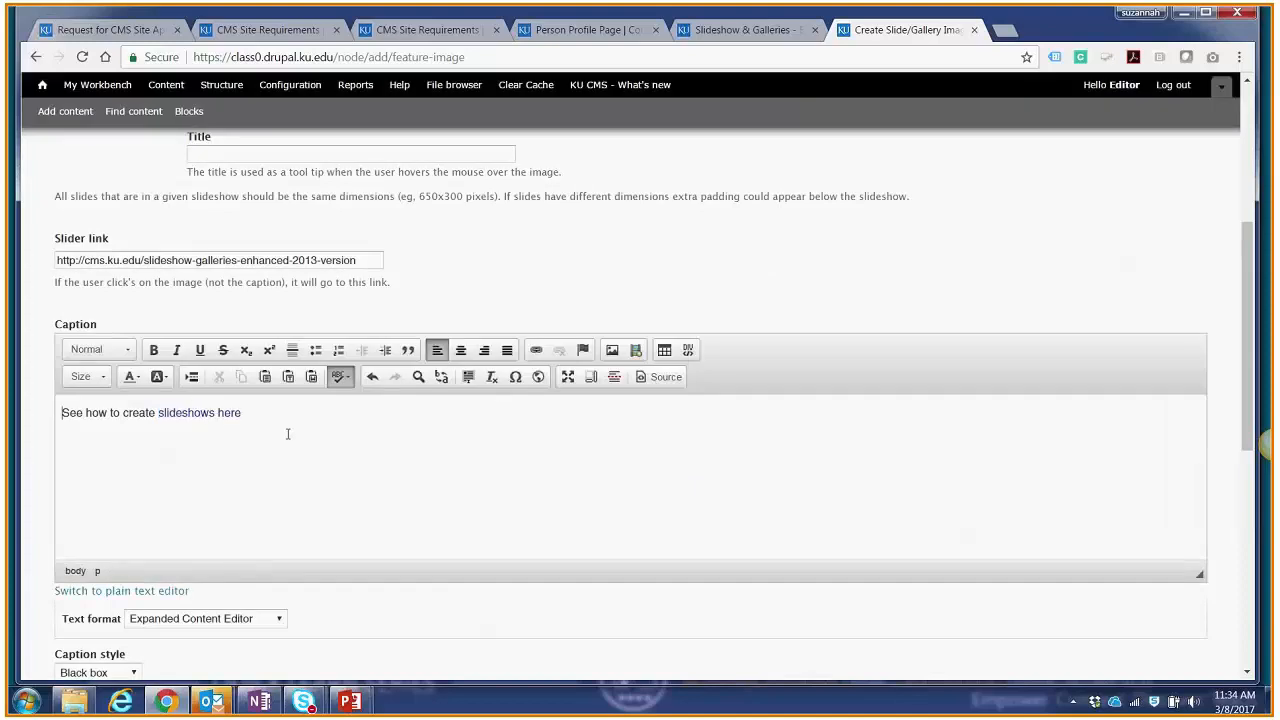
# Step: Set the slide's moderation state to Published in its publishing options and save the slide
pyautogui.scroll(-3, 296, 427)
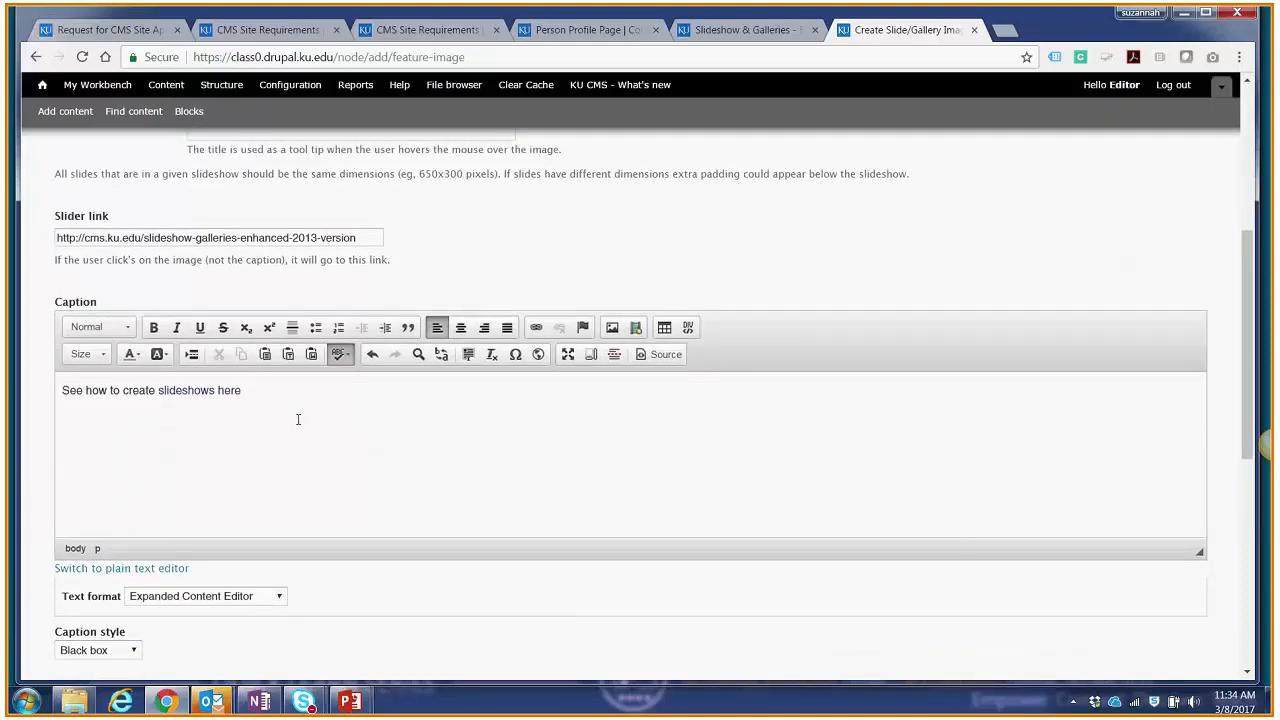
pyautogui.scroll(1, 63, 481)
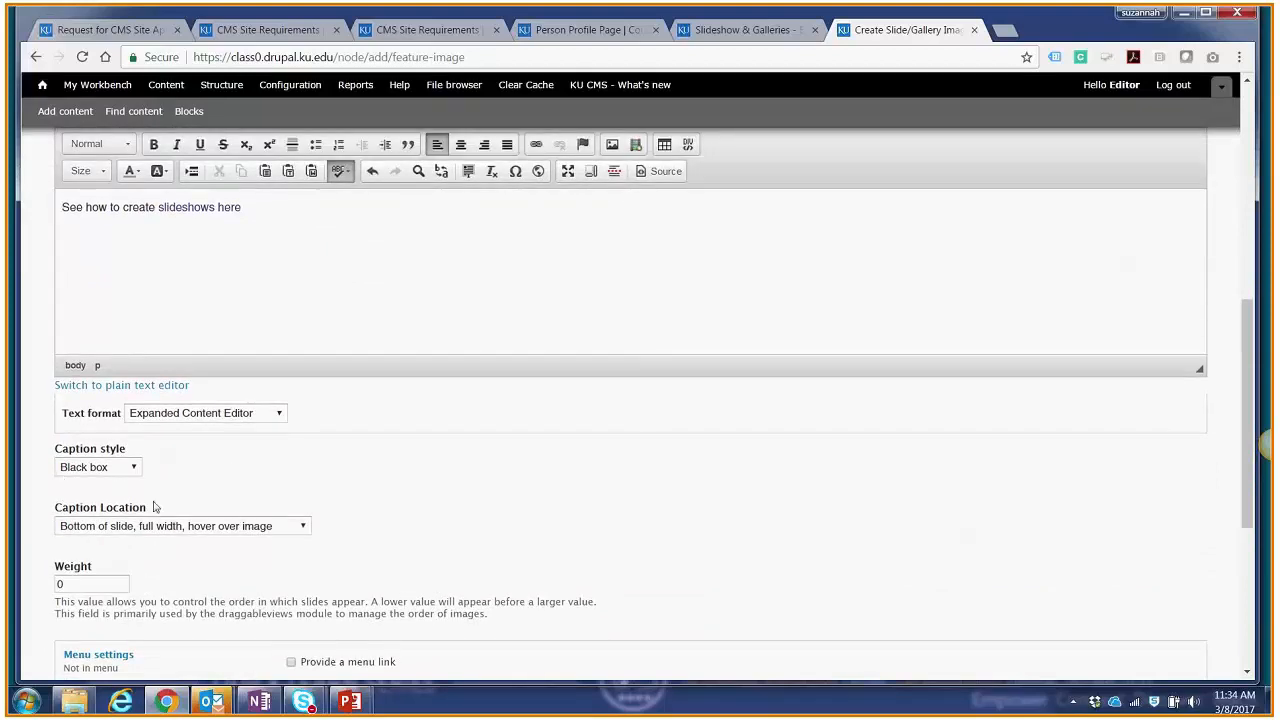
pyautogui.scroll(-3, 228, 594)
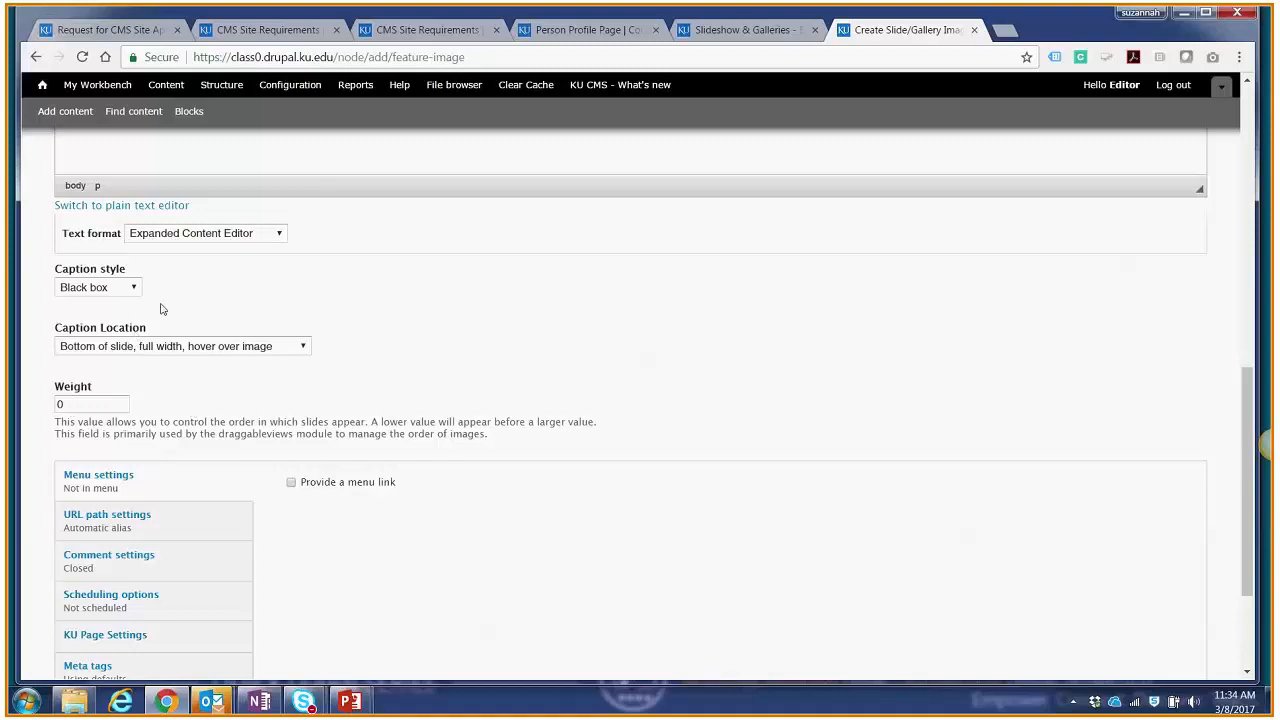
pyautogui.scroll(-3, 160, 309)
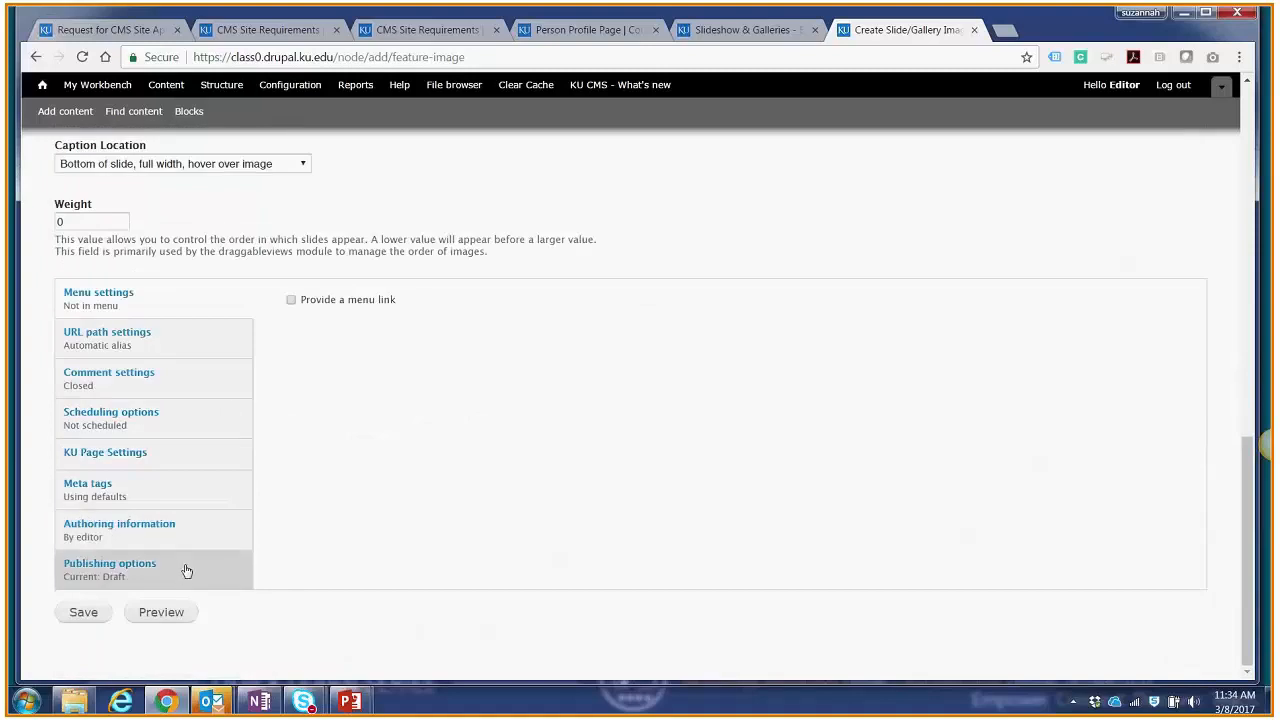
pyautogui.click(186, 569)
pyautogui.click(330, 515)
pyautogui.click(312, 557)
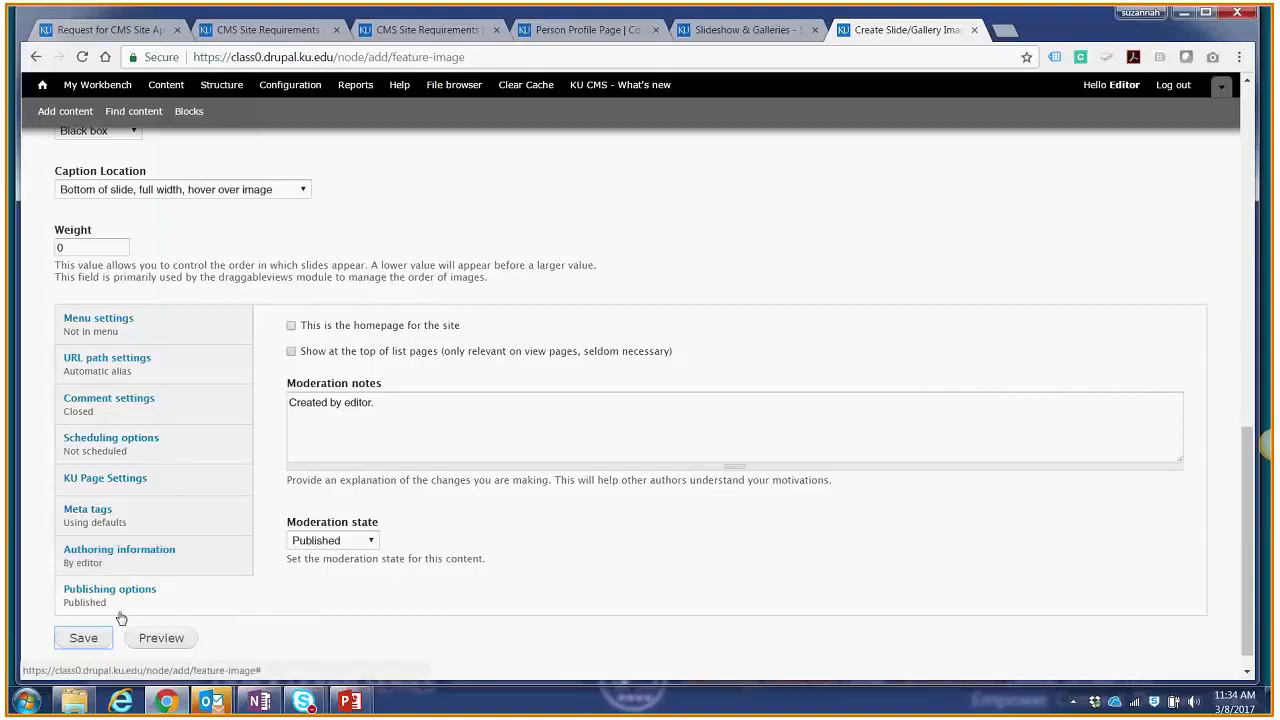
pyautogui.click(91, 640)
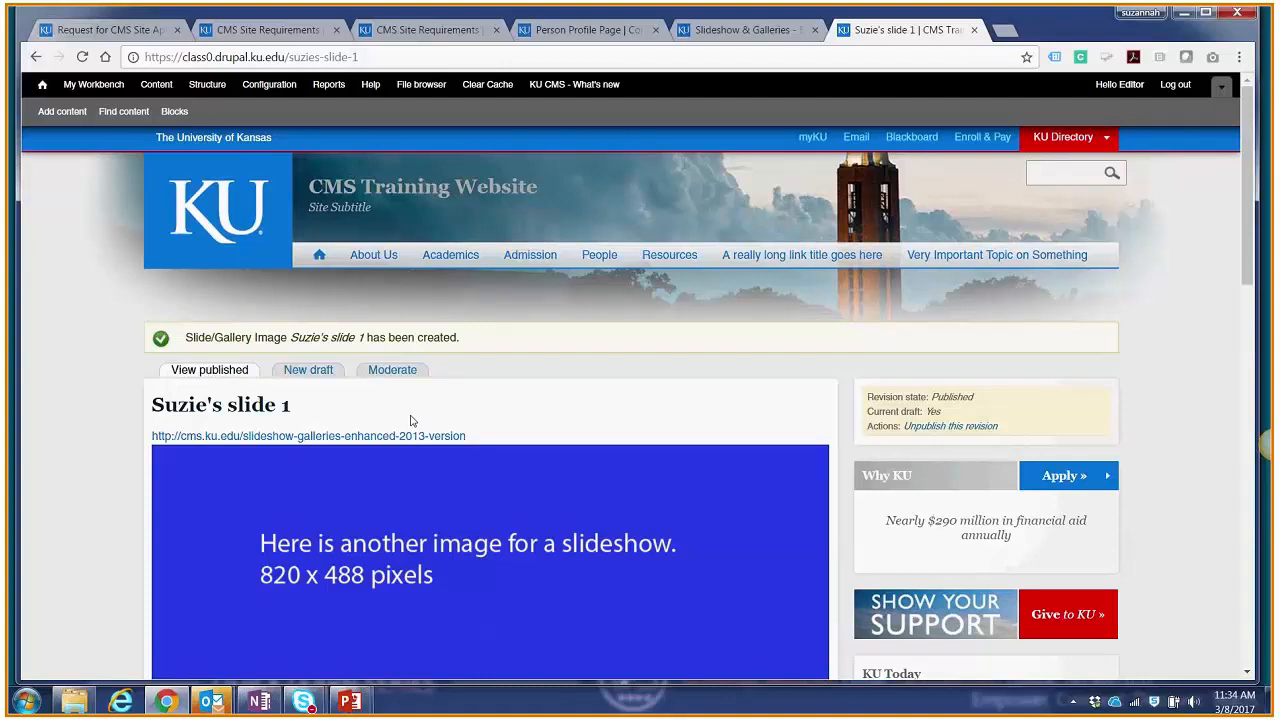
# Step: Open the sample slideshow page under Resources and examine the slide with its image and linked caption
pyautogui.click(667, 256)
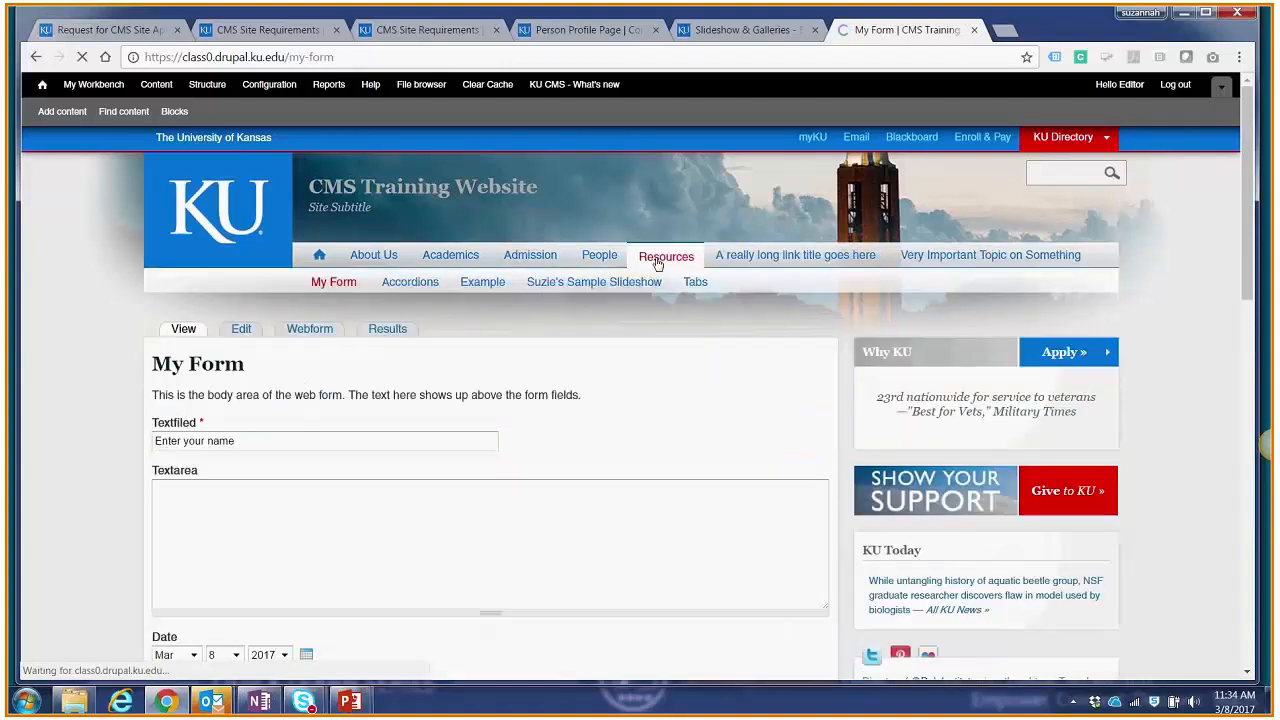
pyautogui.click(656, 286)
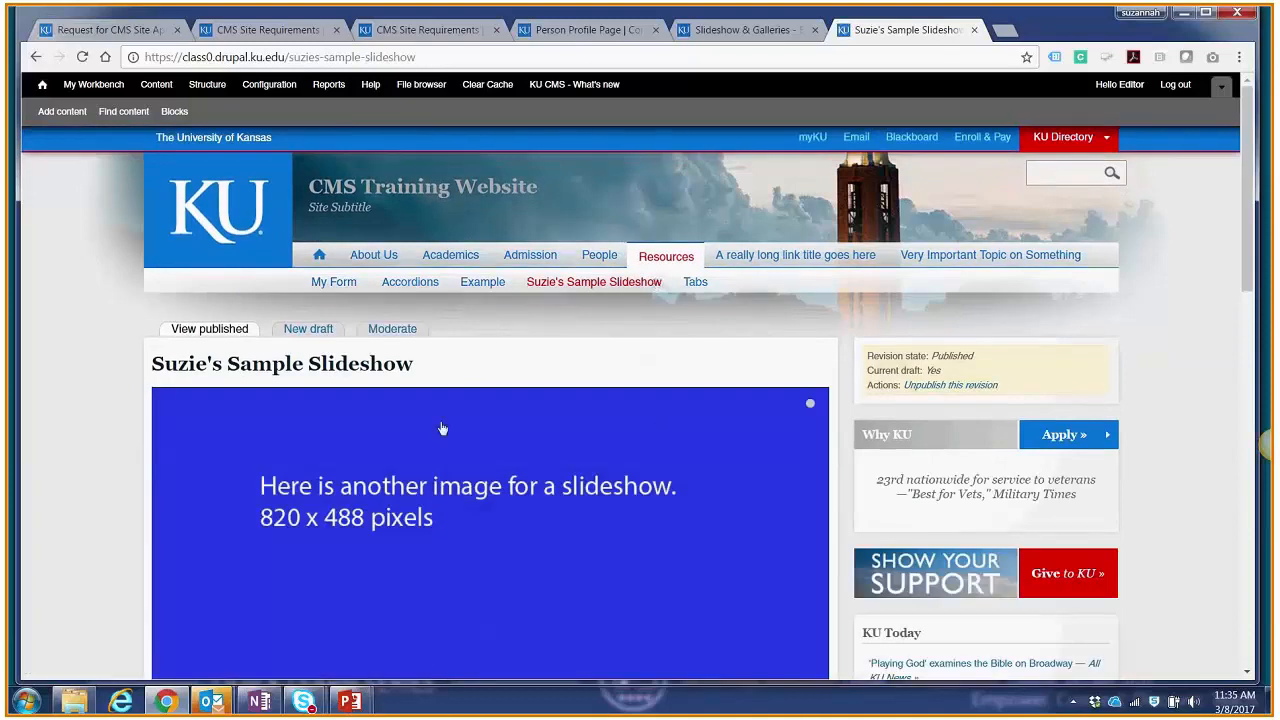
pyautogui.scroll(-2, 443, 429)
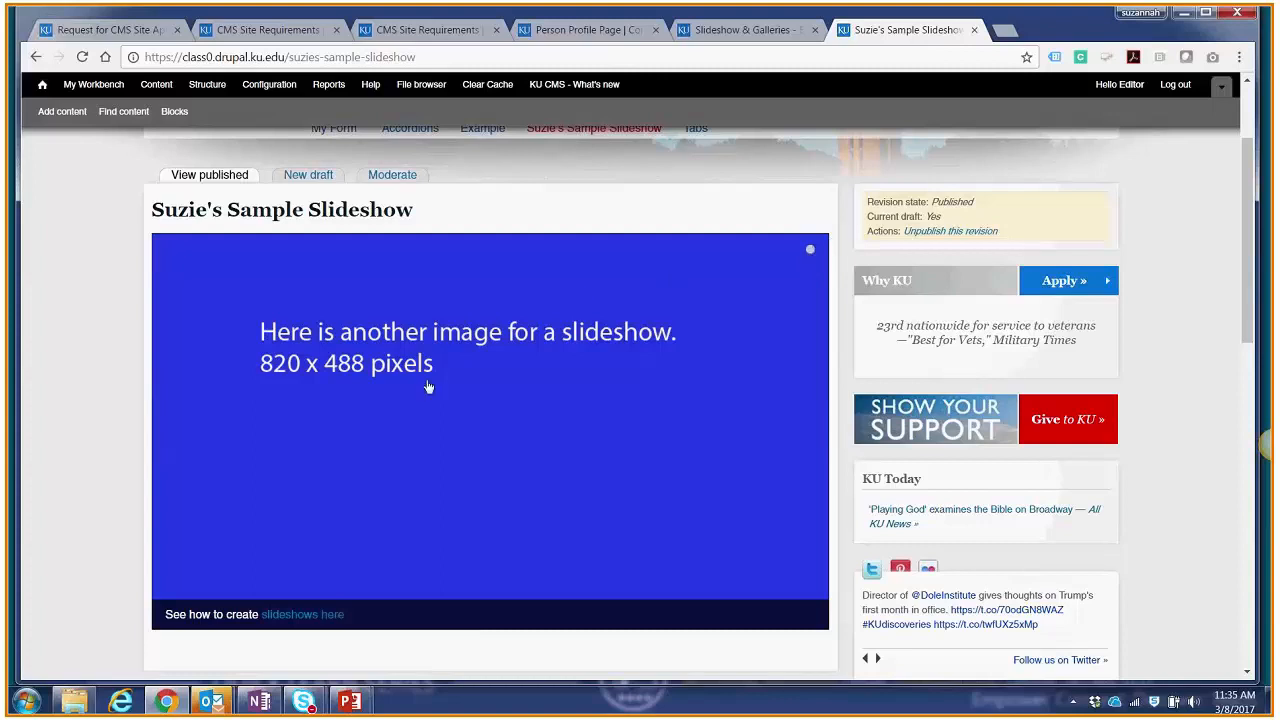
pyautogui.scroll(-2, 437, 393)
pyautogui.scroll(2, 437, 393)
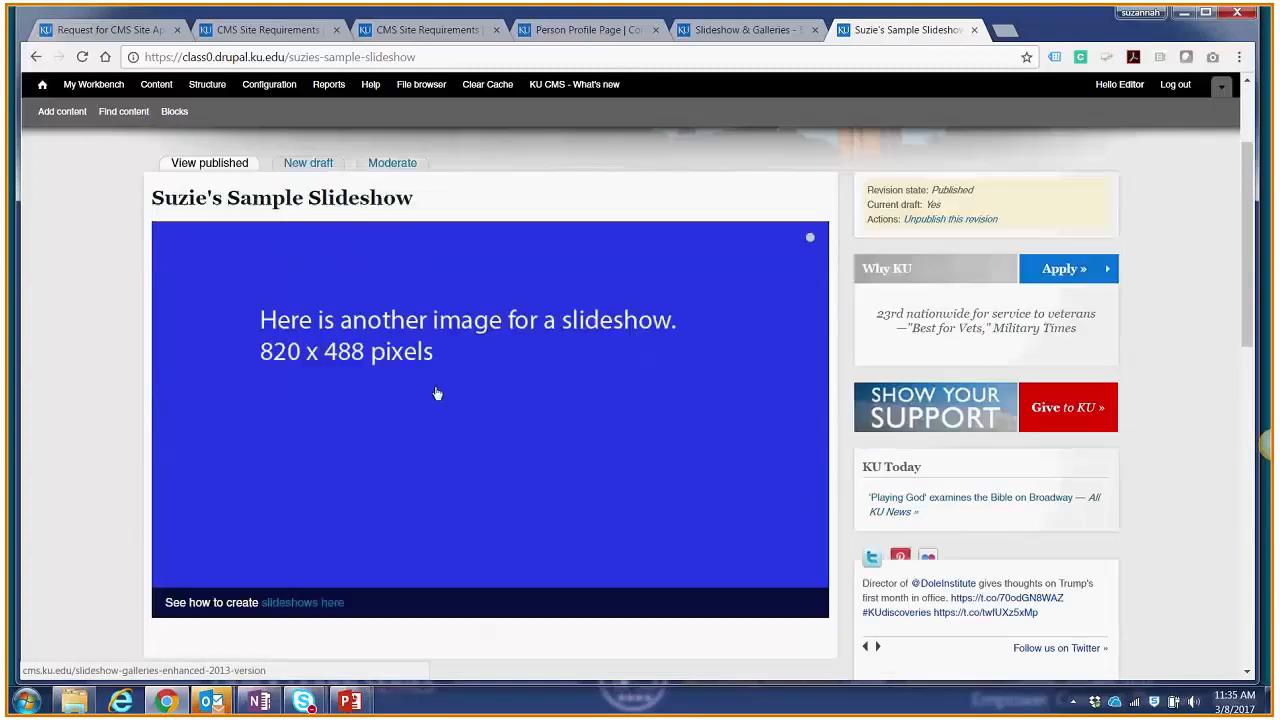
pyautogui.scroll(3, 440, 375)
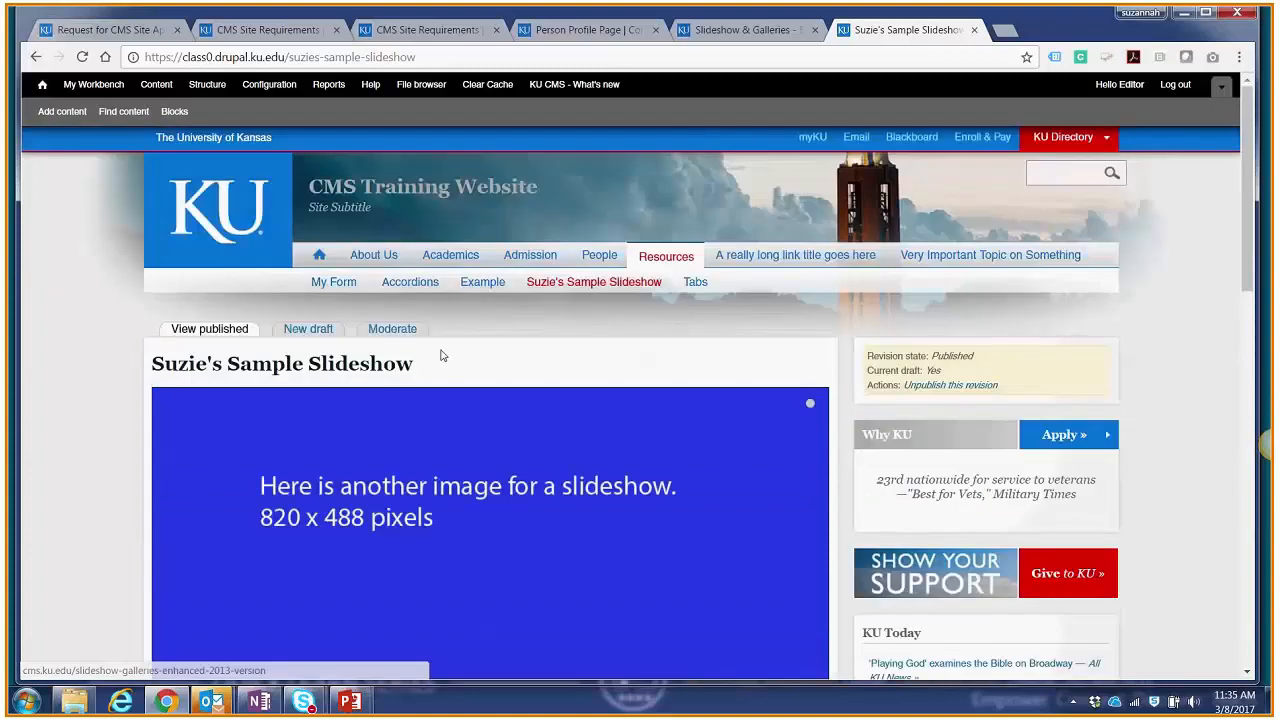
# Step: Go to the training site's home page and view its slideshow and caption
pyautogui.click(320, 257)
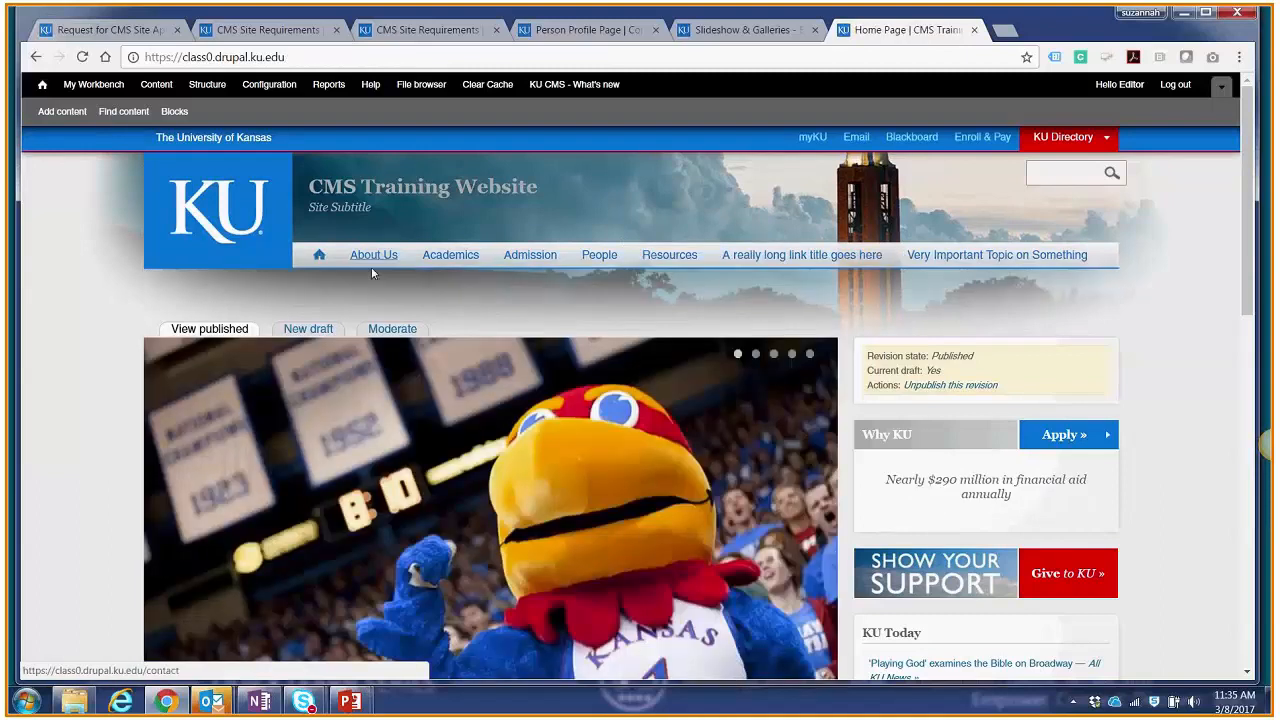
pyautogui.scroll(-1, 517, 314)
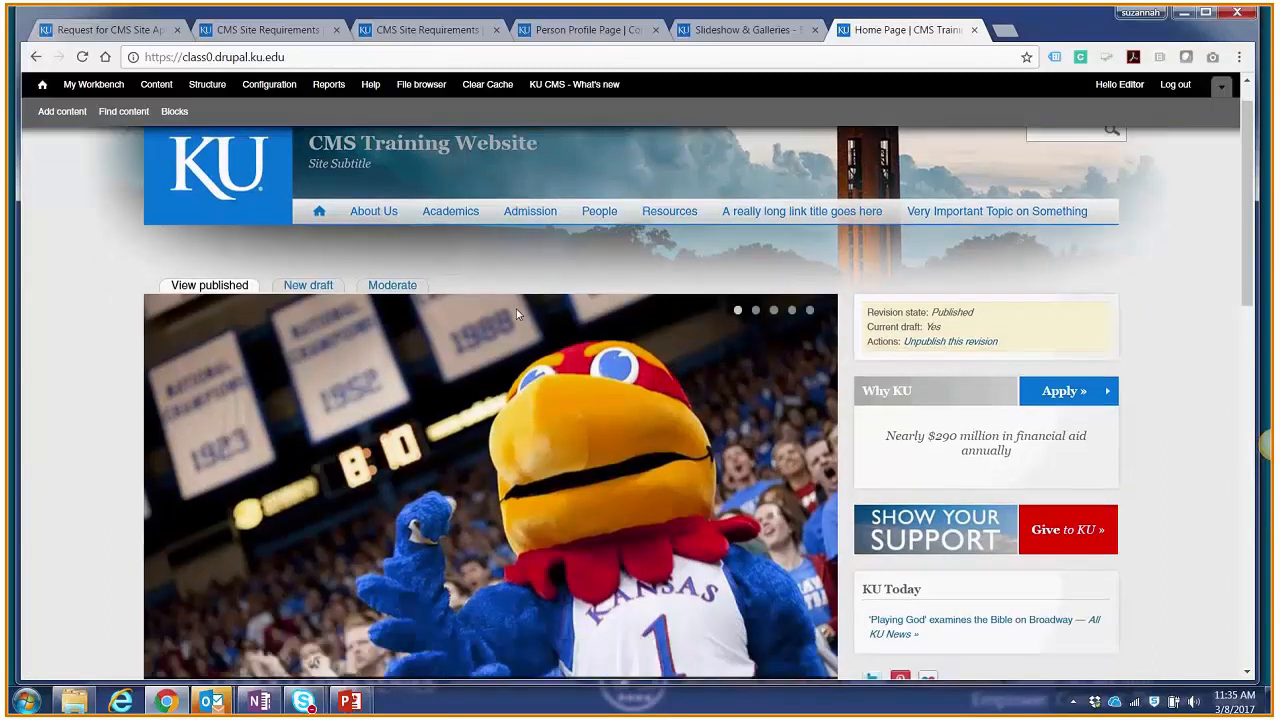
pyautogui.scroll(-1, 517, 314)
pyautogui.scroll(-3, 528, 516)
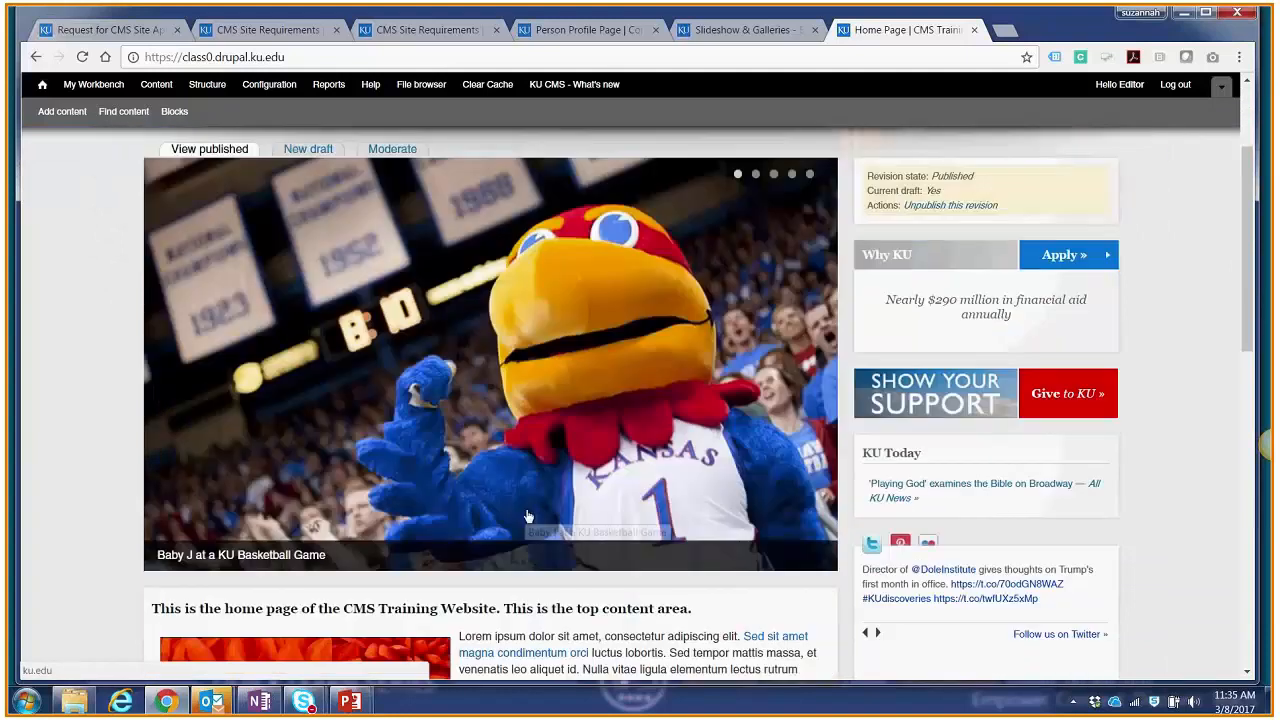
pyautogui.scroll(5, 528, 516)
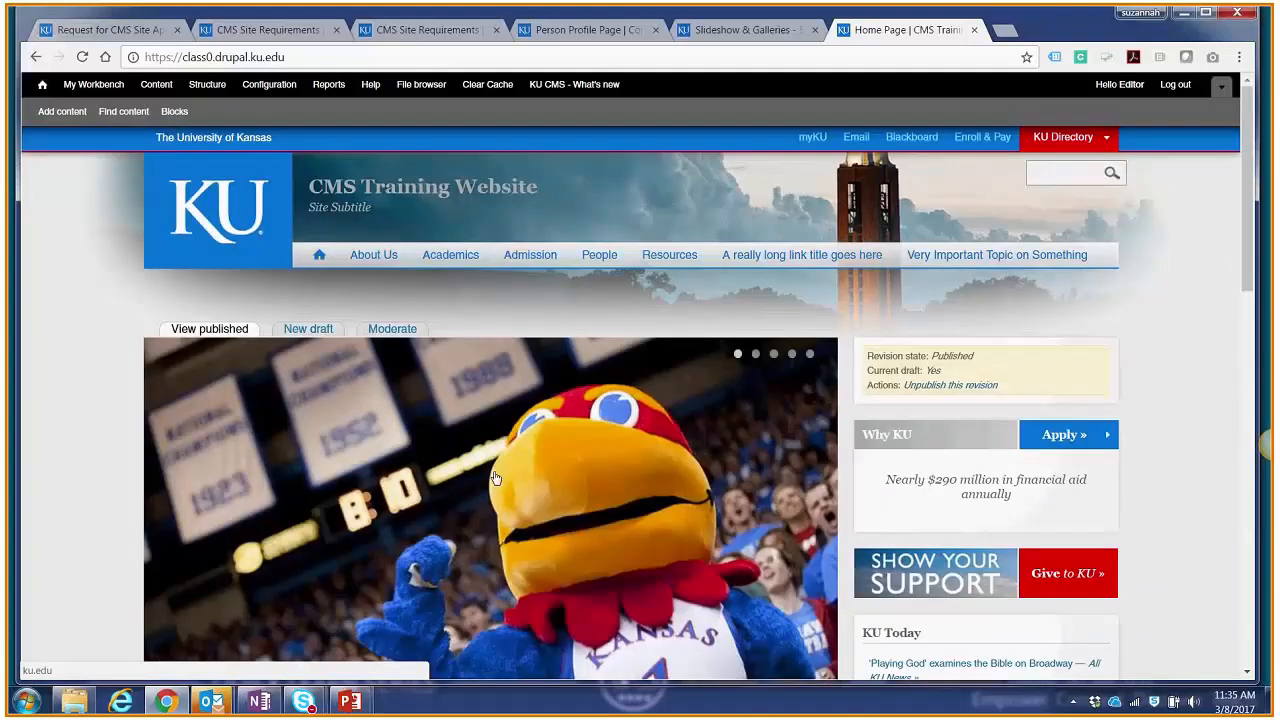
# Step: Open a new draft of the home page and inspect the tag in the slideshow area's view code
pyautogui.click(320, 330)
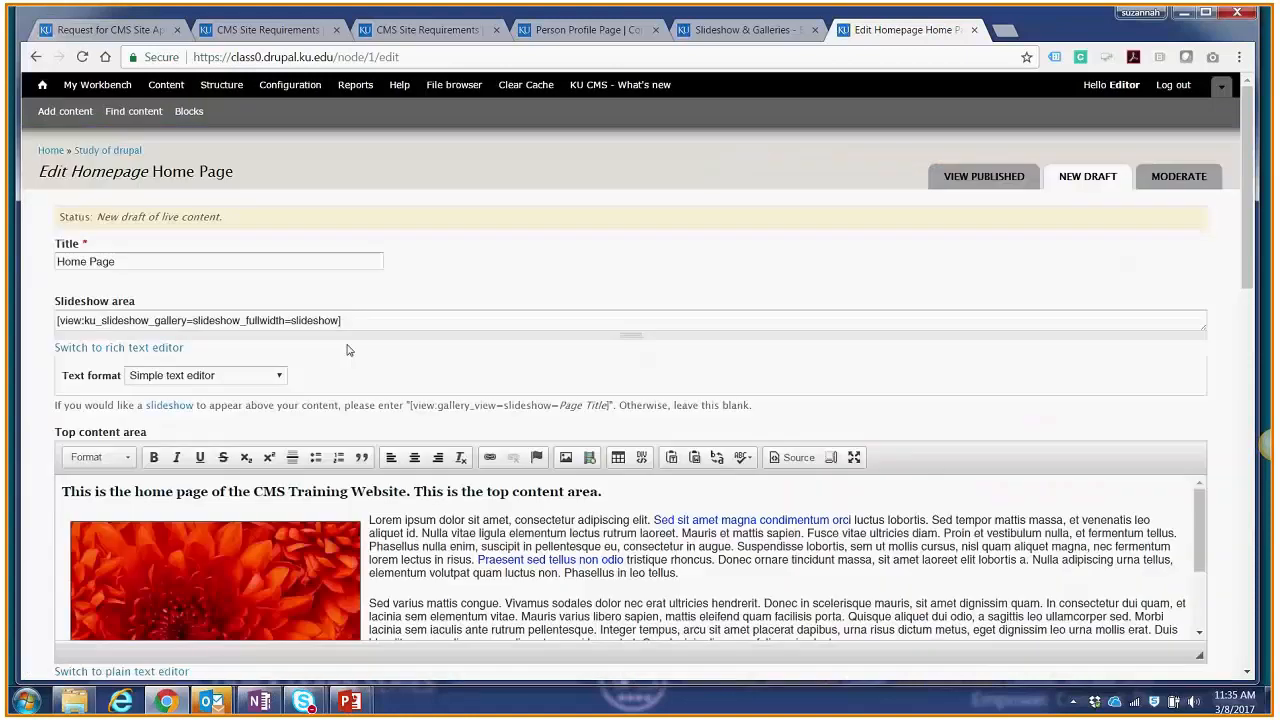
pyautogui.doubleClick(315, 320)
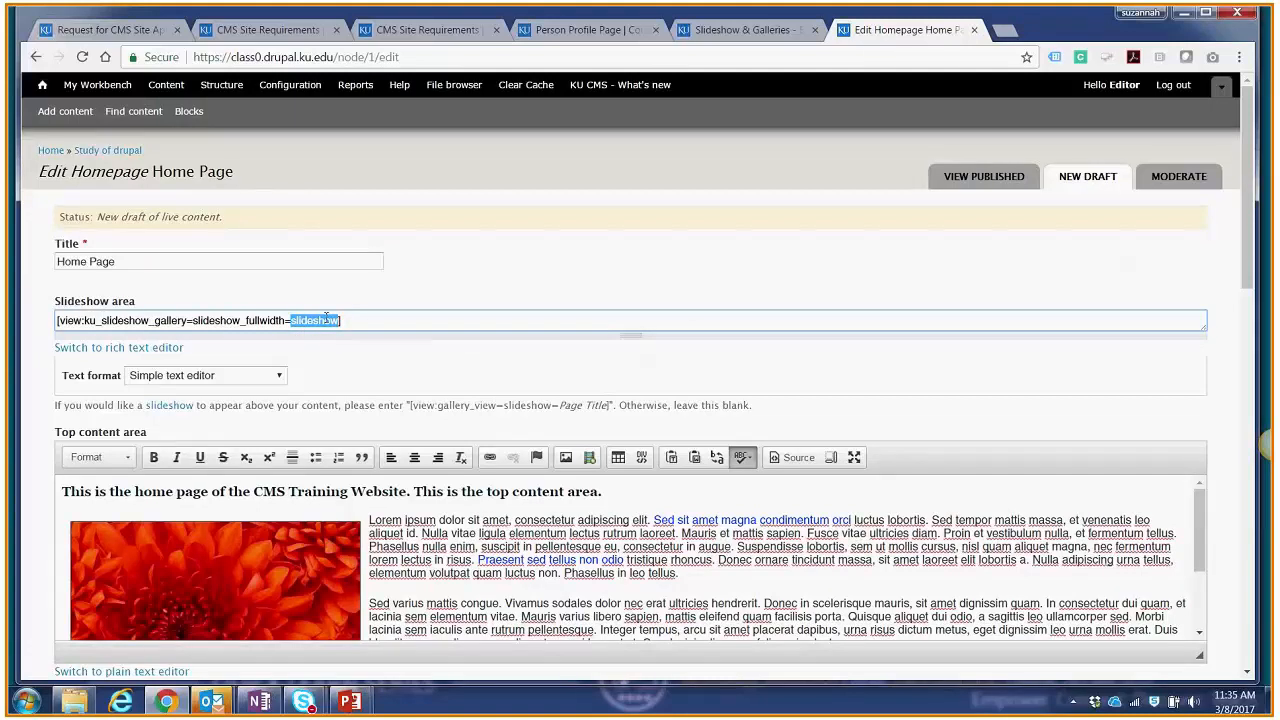
pyautogui.click(331, 320)
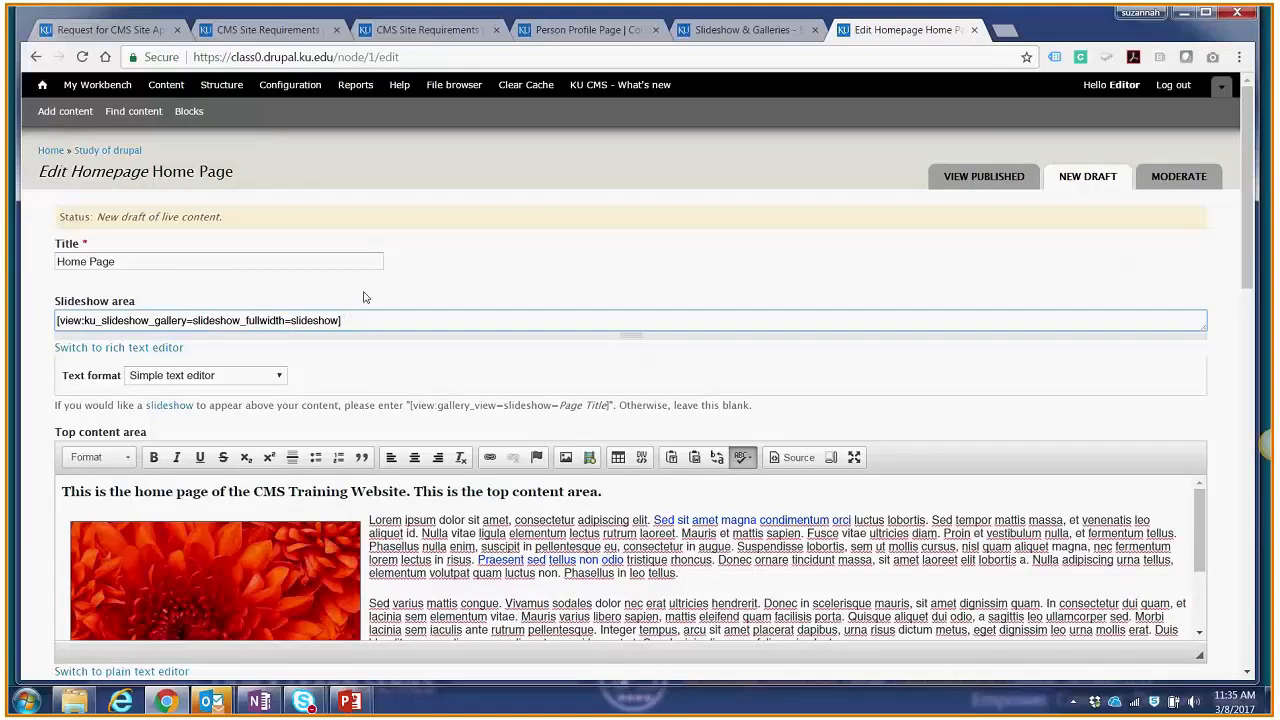
# Step: Create a new Slide/Gallery Image titled "Another example" and tag it with the existing "slideshow" tag
pyautogui.click(80, 115)
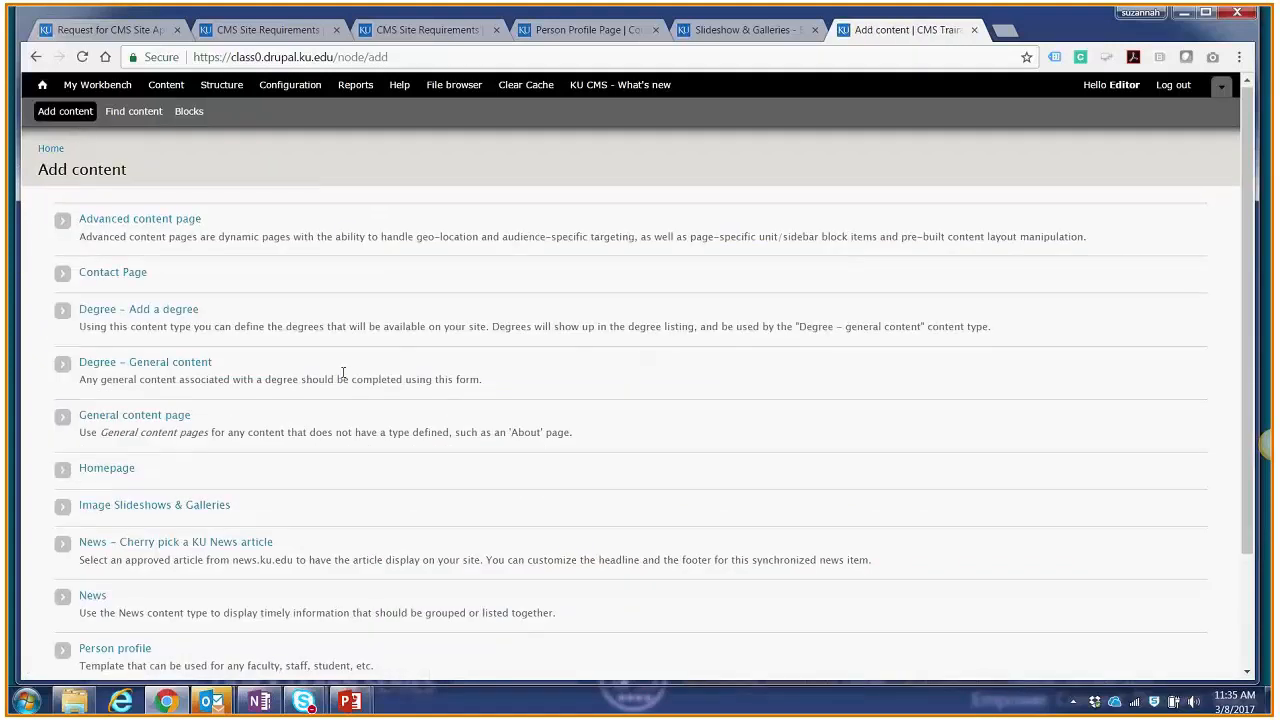
pyautogui.scroll(-3, 343, 372)
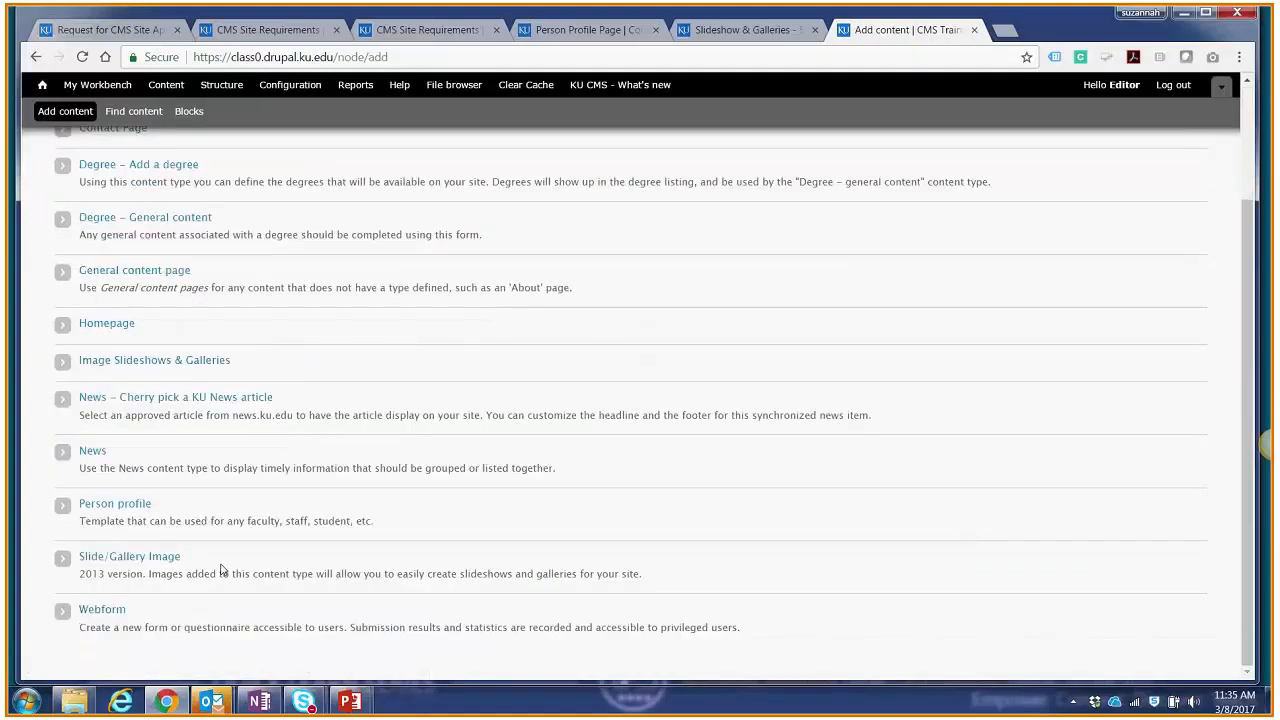
pyautogui.click(128, 557)
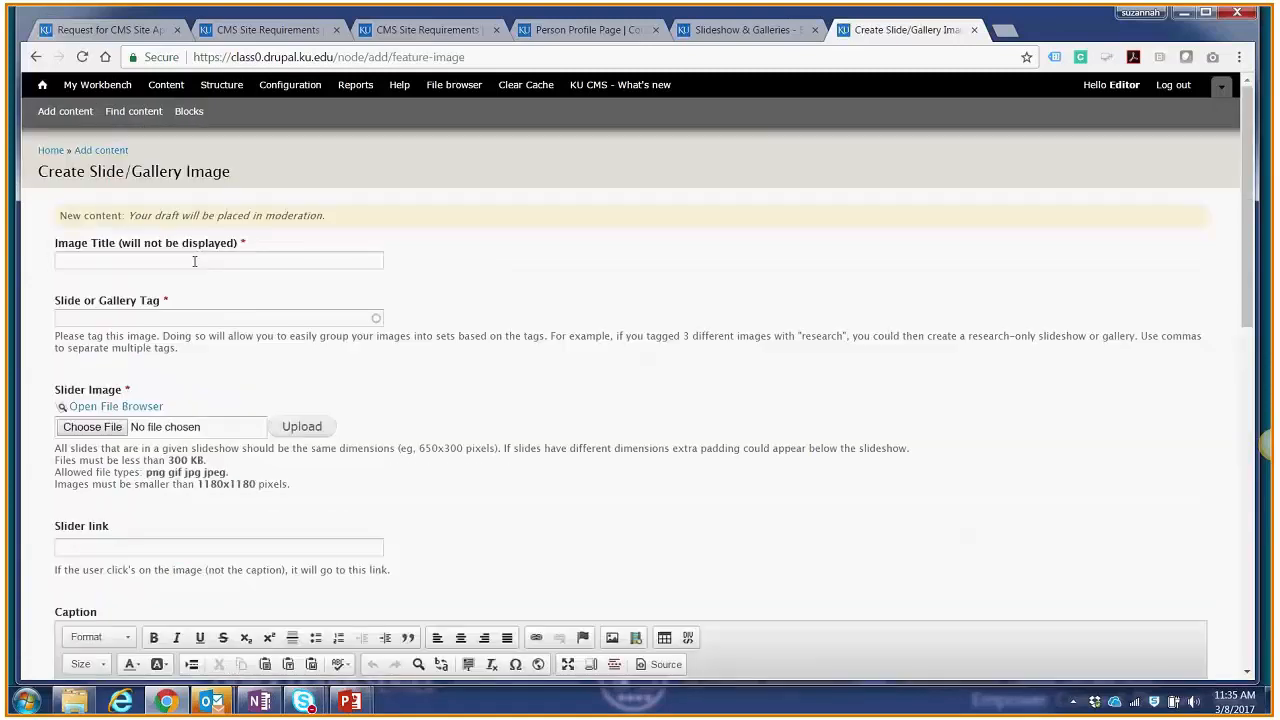
pyautogui.click(196, 259)
pyautogui.write('Another e')
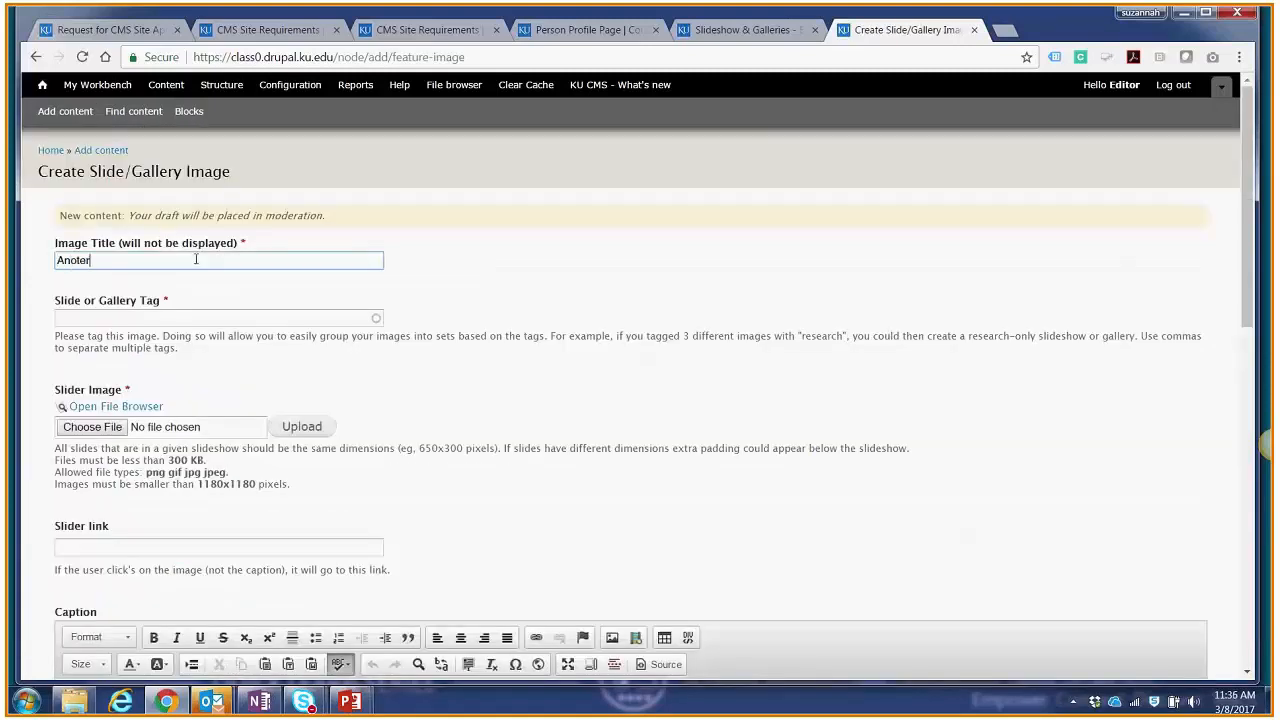
pyautogui.write('xample')
pyautogui.press('Tab')
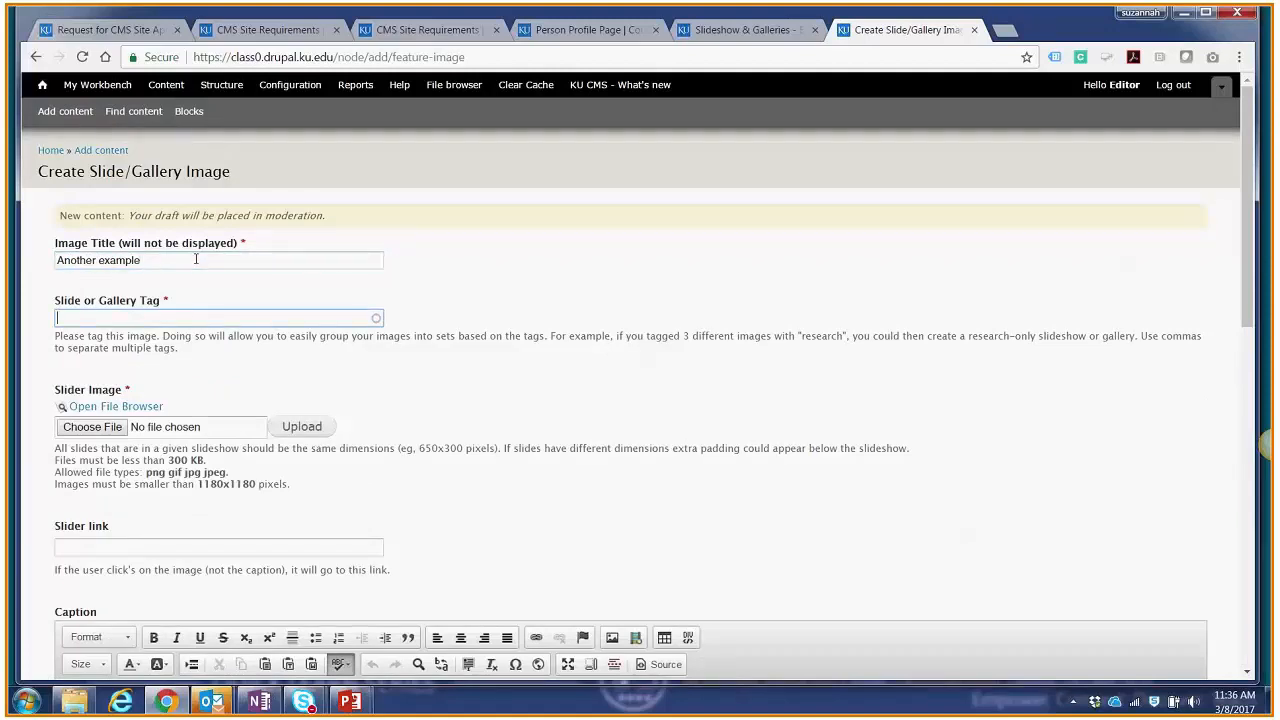
pyautogui.write('slide')
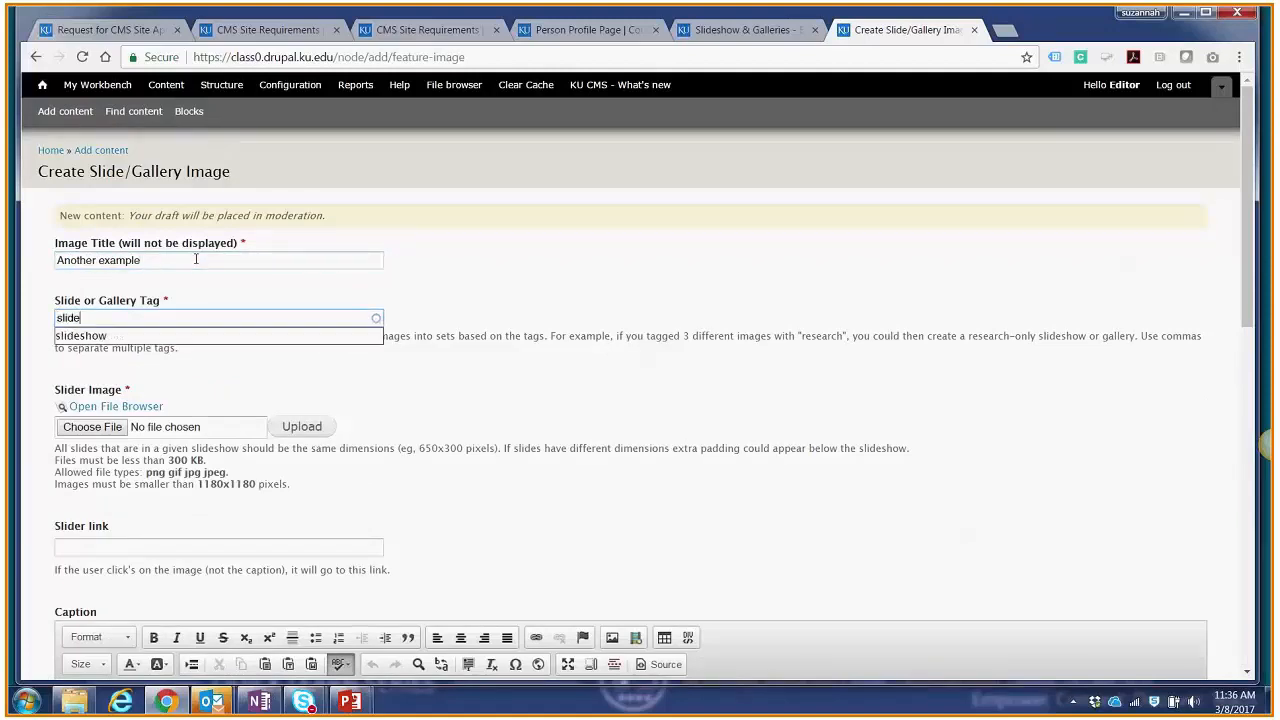
pyautogui.click(185, 336)
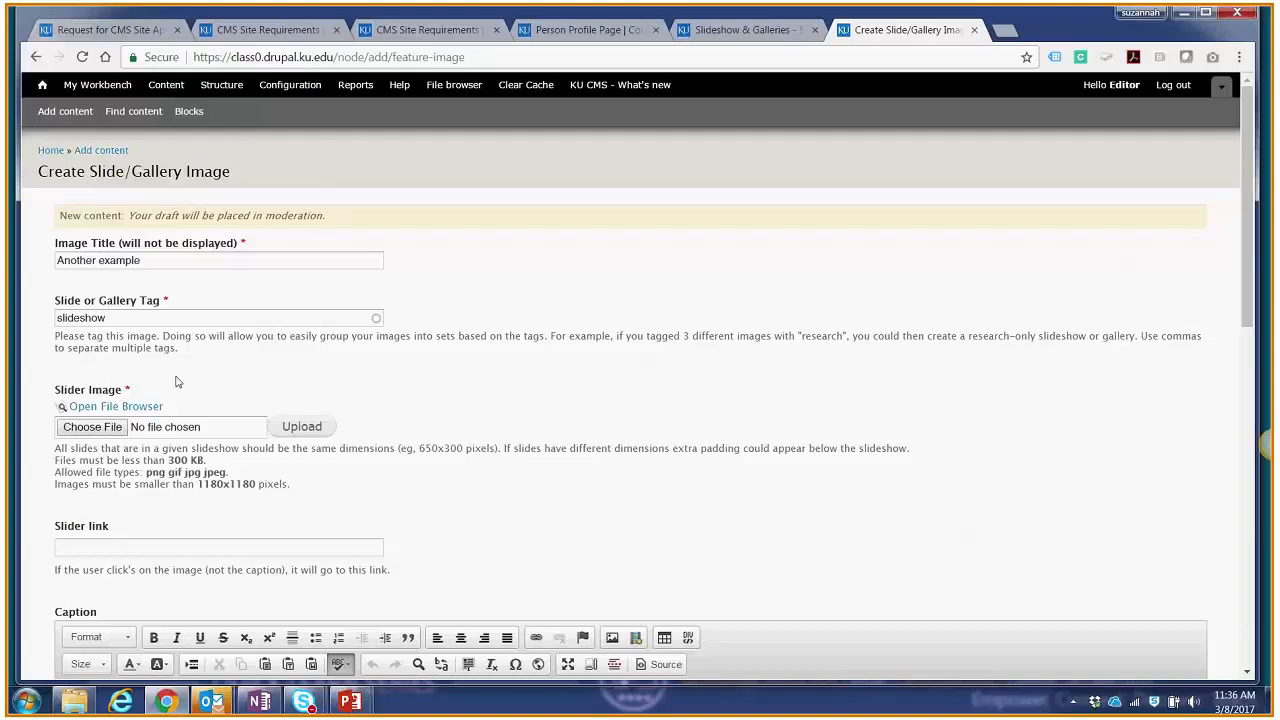
# Step: Browse the server's images/slideshow folder for the slider image, then close the file browser
pyautogui.scroll(-1, 276, 376)
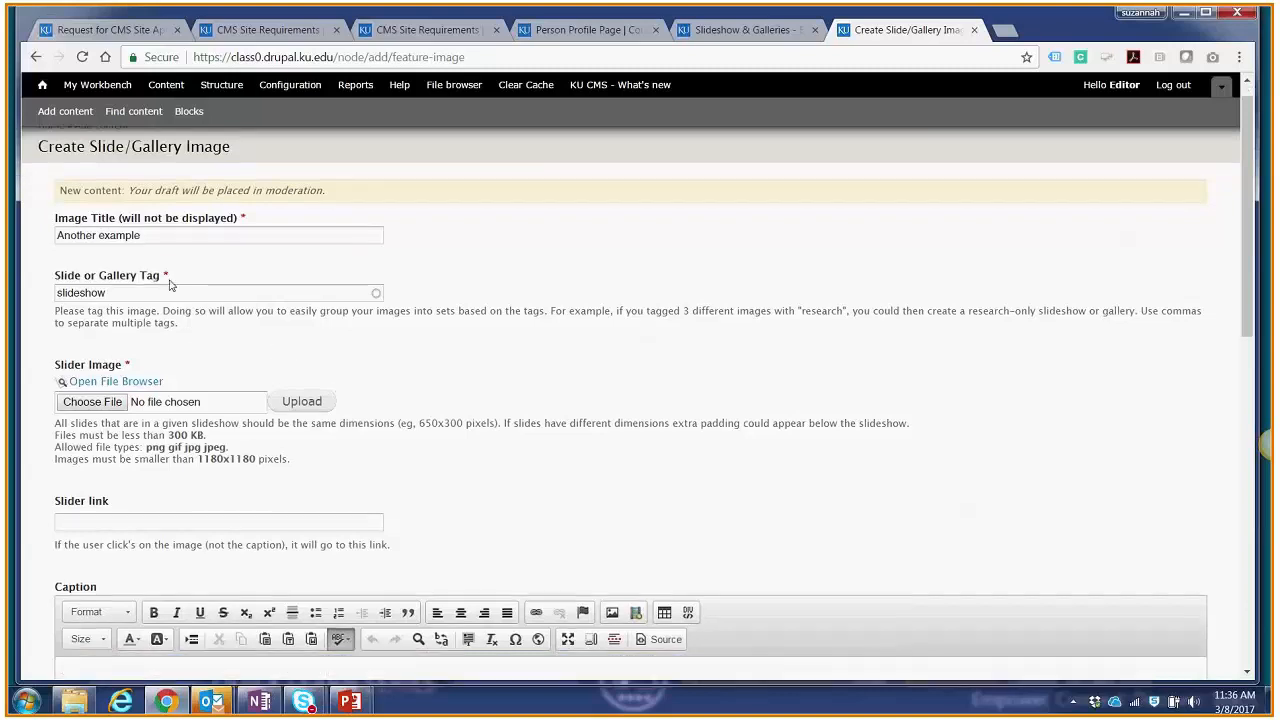
pyautogui.scroll(-1, 118, 401)
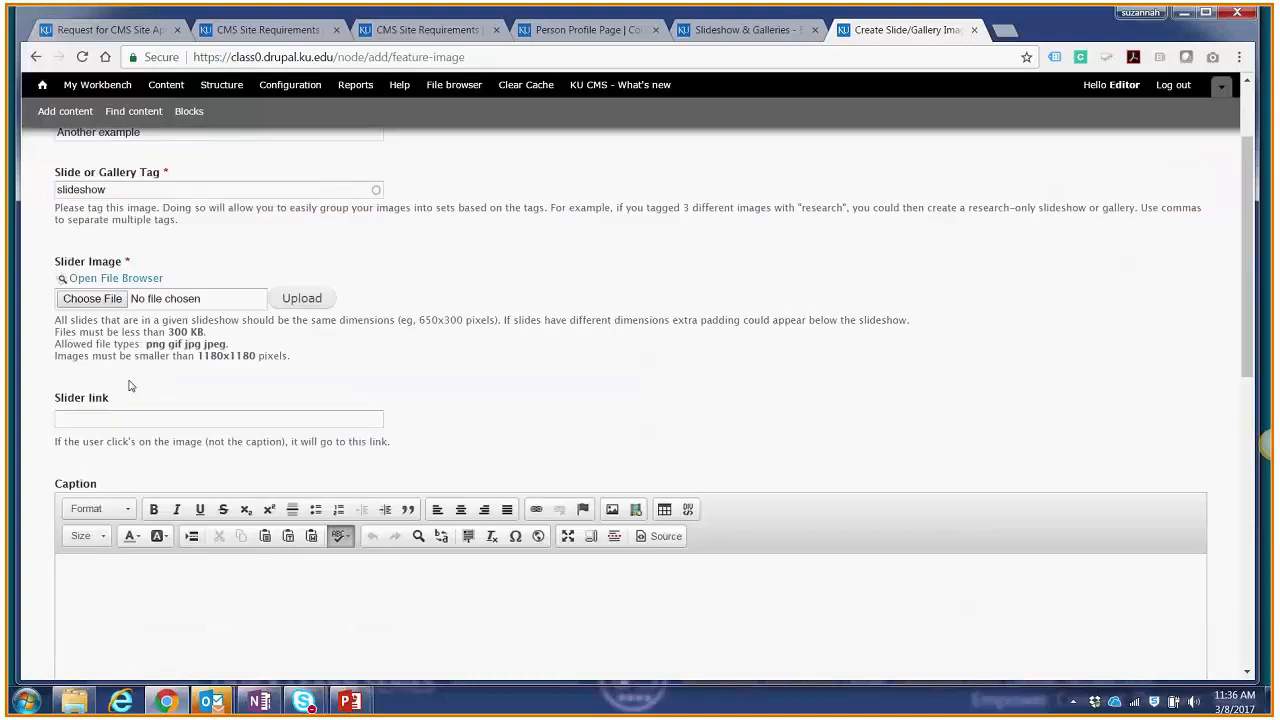
pyautogui.click(133, 280)
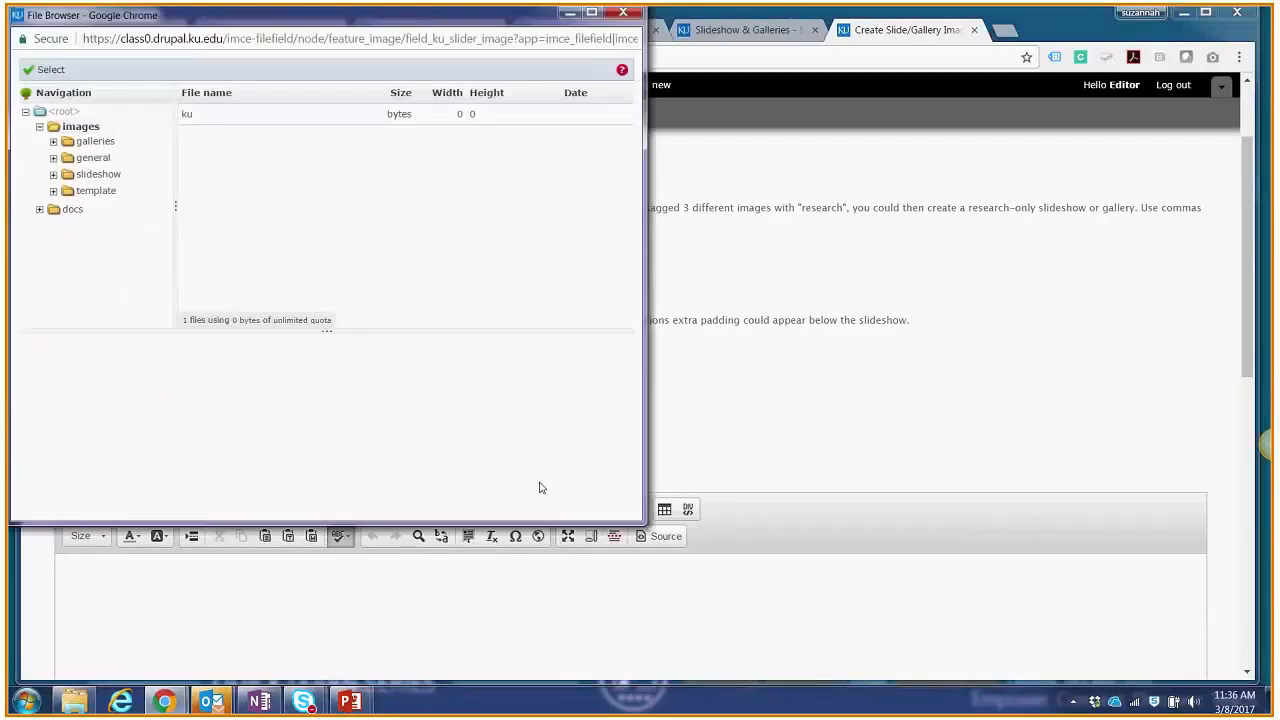
pyautogui.moveTo(640, 520); pyautogui.dragTo(668, 524)
pyautogui.moveTo(510, 26); pyautogui.dragTo(653, 76)
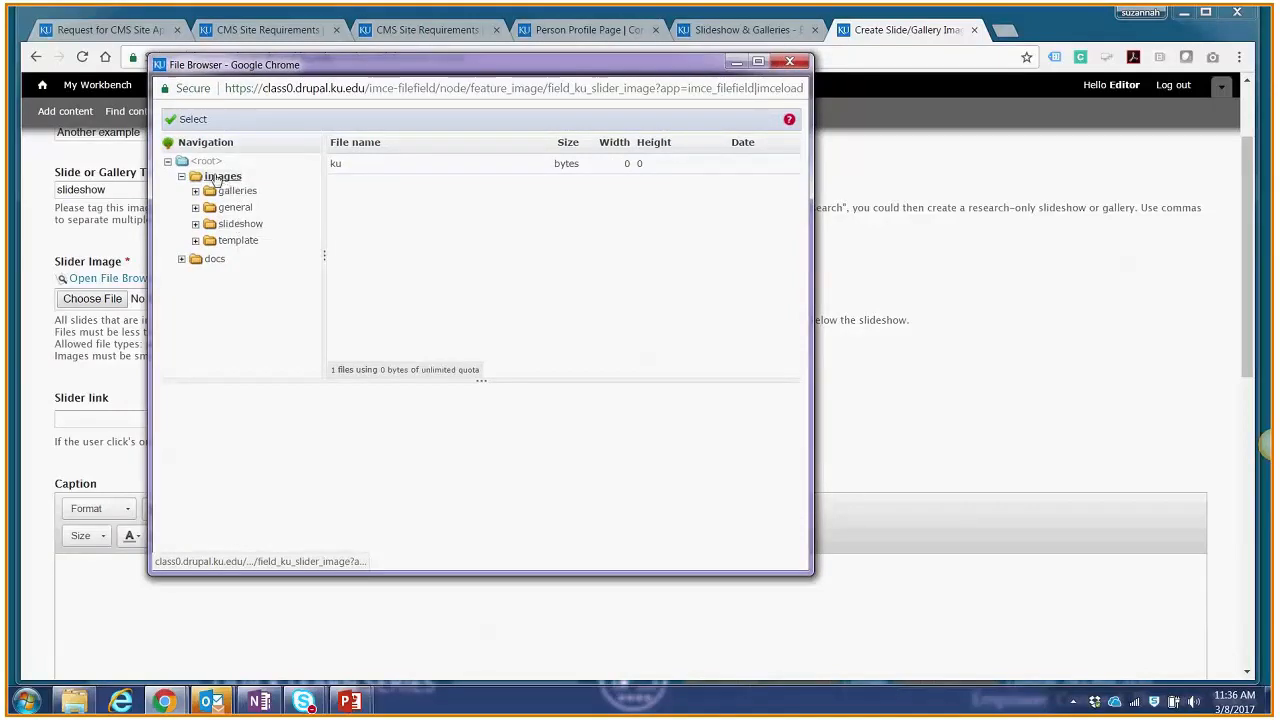
pyautogui.click(240, 224)
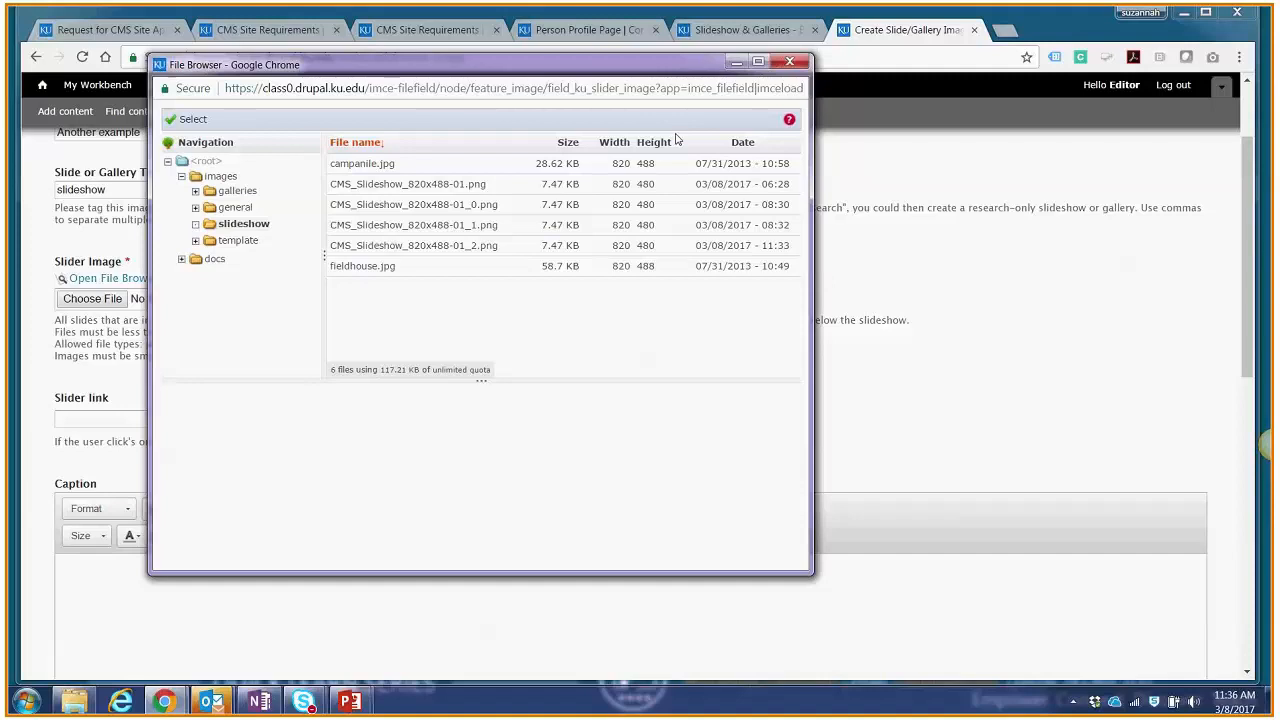
pyautogui.click(790, 64)
# Step: Upload CMS_Slideshow_820x488-02.png as the slider image and set its alternate text to "This is an example of a slideshow image."
pyautogui.click(110, 301)
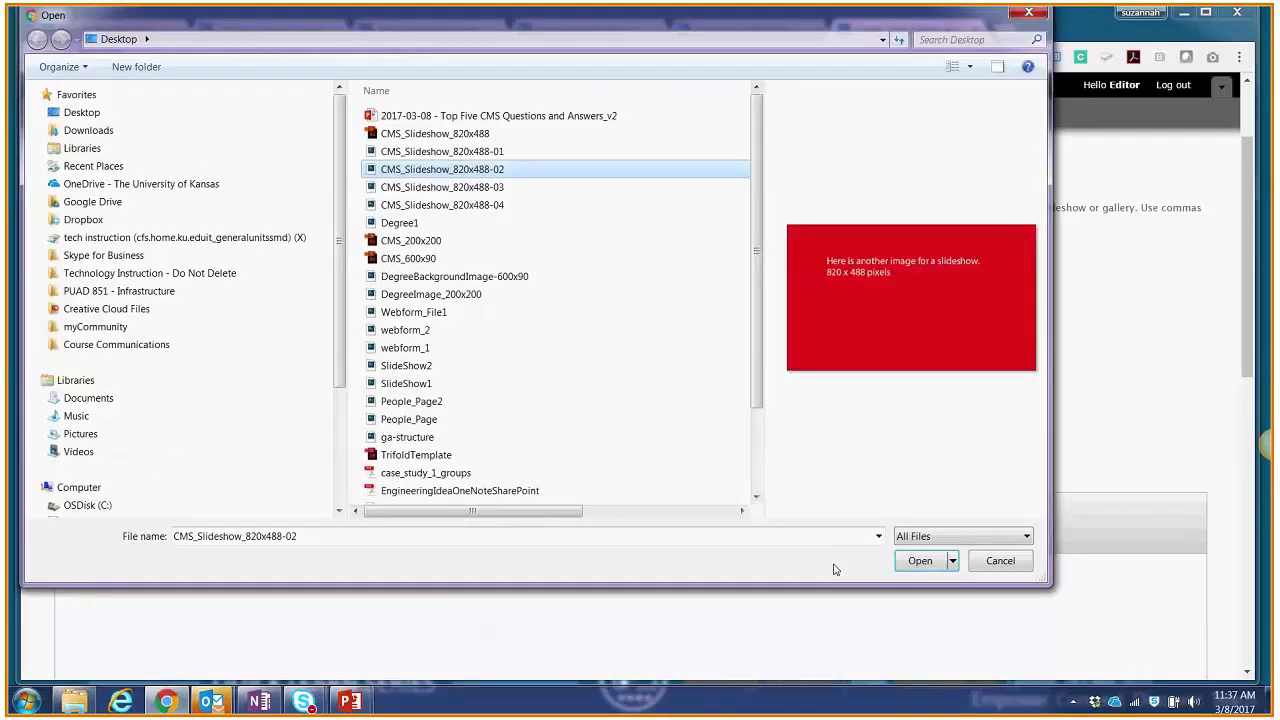
pyautogui.click(918, 563)
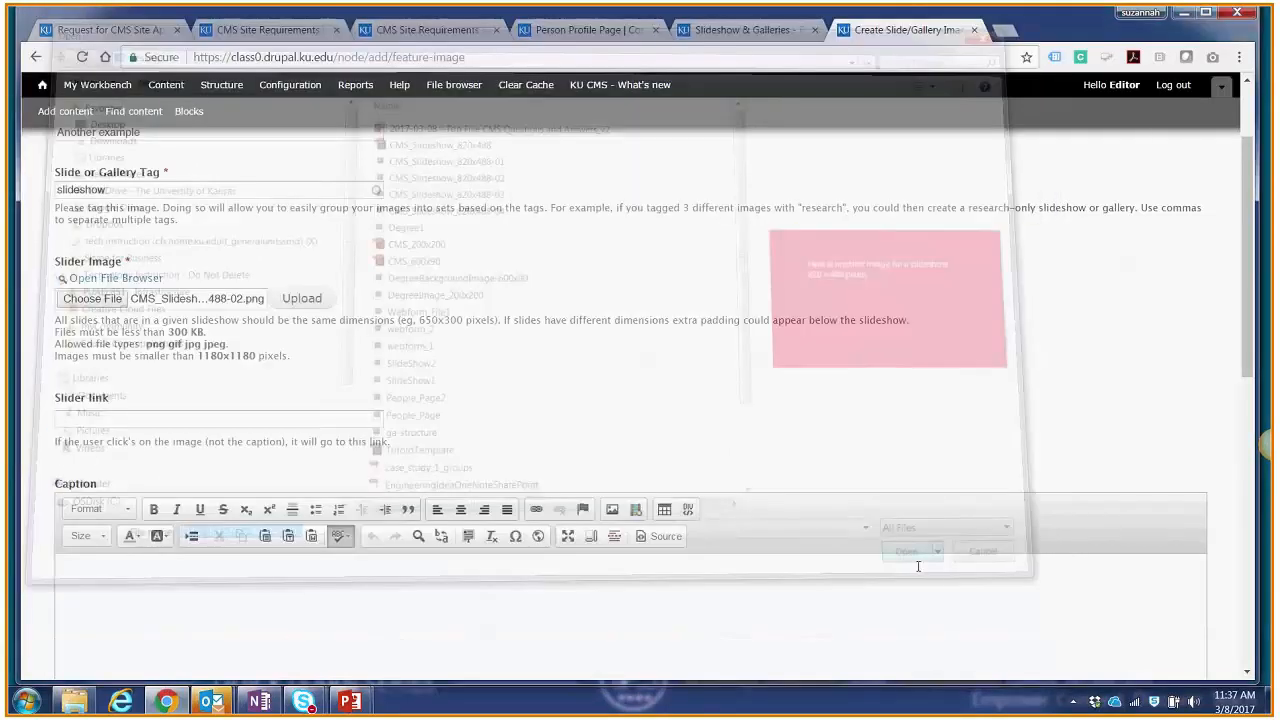
pyautogui.scroll(-1, 586, 380)
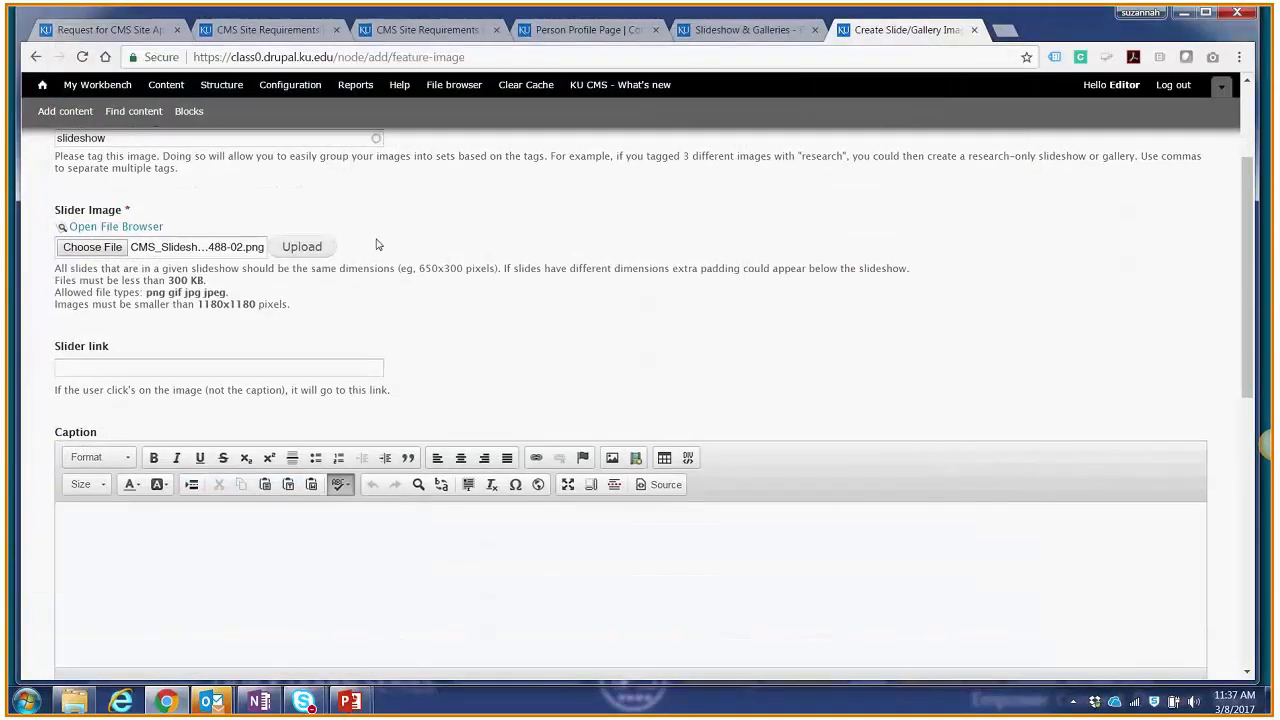
pyautogui.click(321, 247)
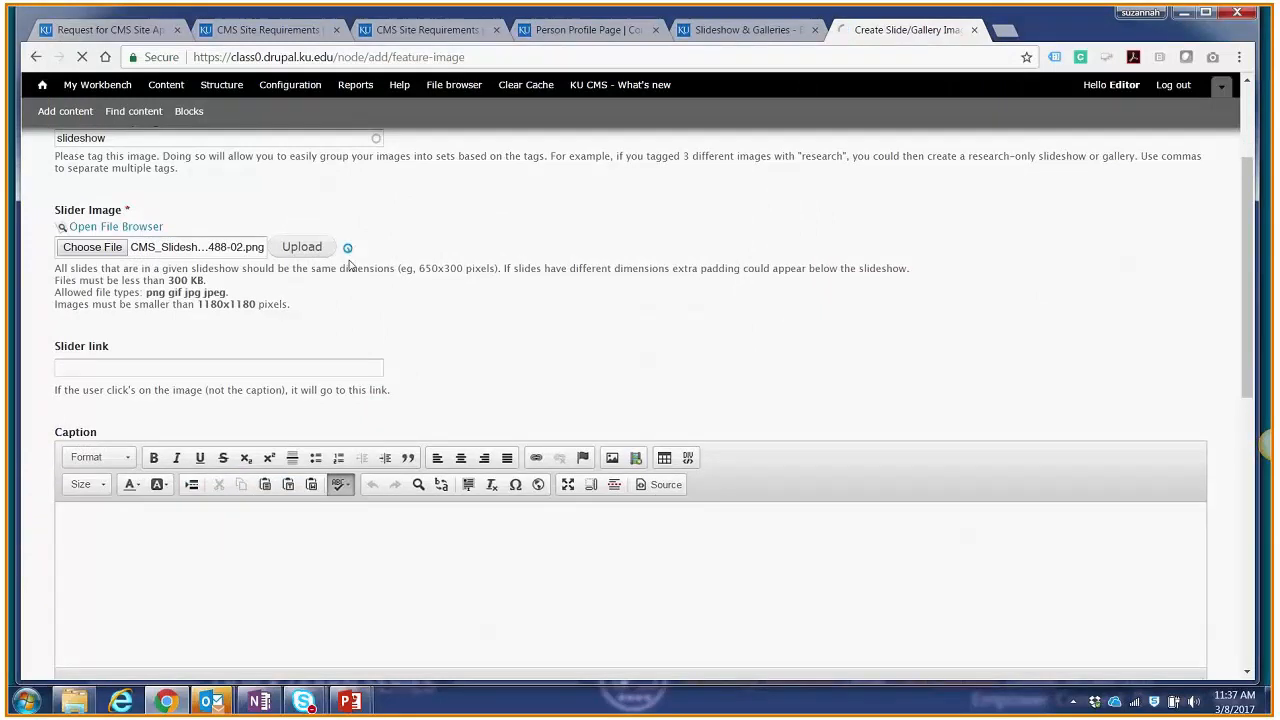
pyautogui.write('This is an example of a slideshow image.')
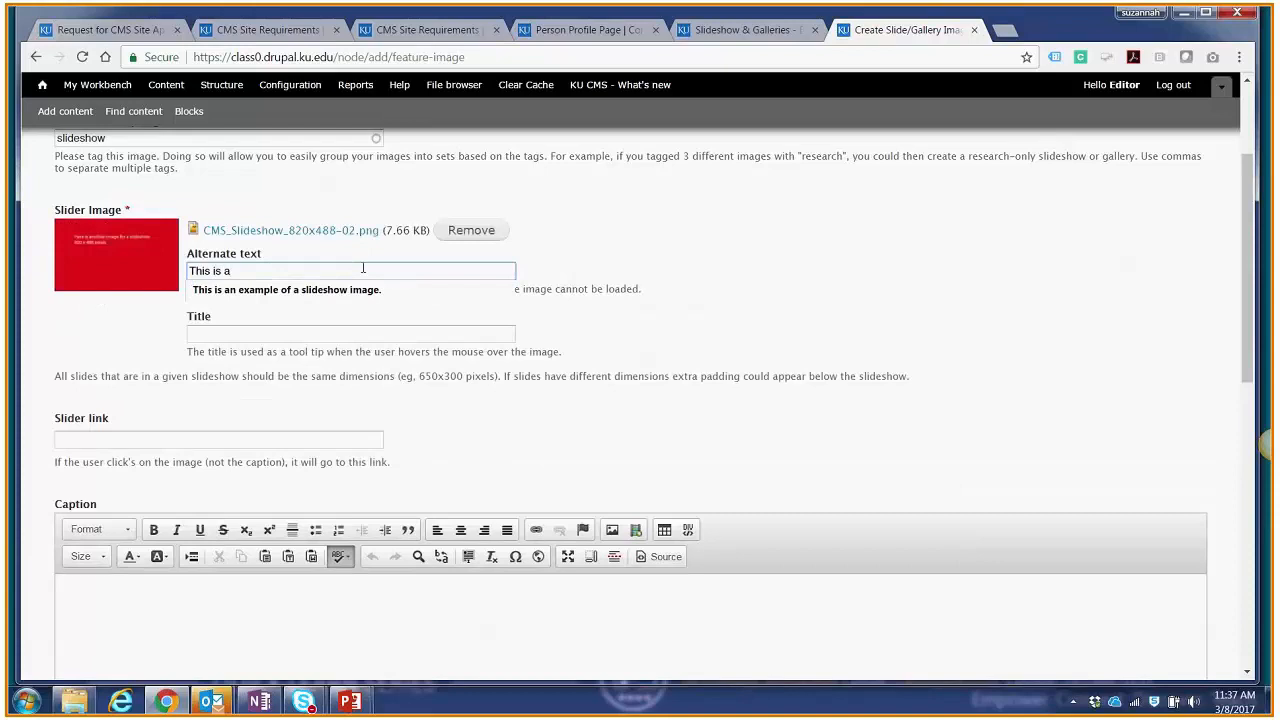
pyautogui.click(360, 289)
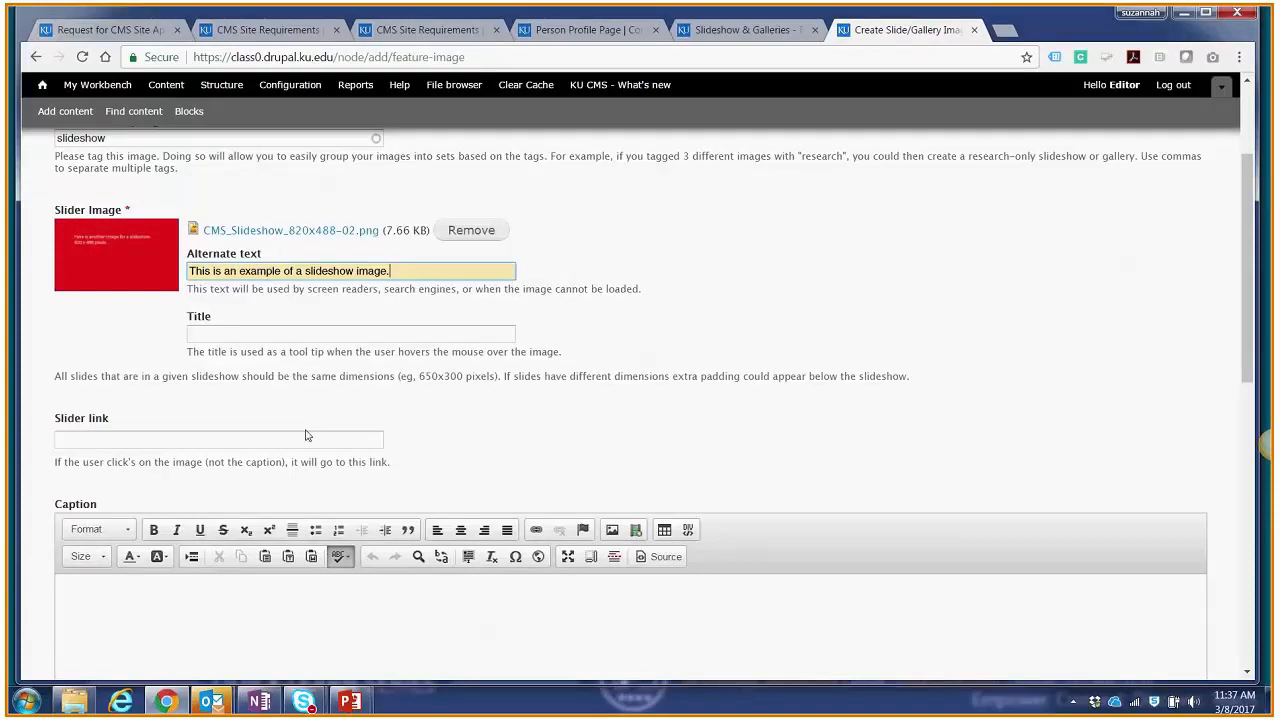
# Step: Enter "Caption here" as the slide's caption
pyautogui.click(348, 585)
pyautogui.write('Camp')
pyautogui.press('BackSpace')
pyautogui.press('BackSpace')
pyautogui.write('ption here')
# Step: Set the slide's moderation state to Published in the publishing options and save it
pyautogui.scroll(-1, 417, 531)
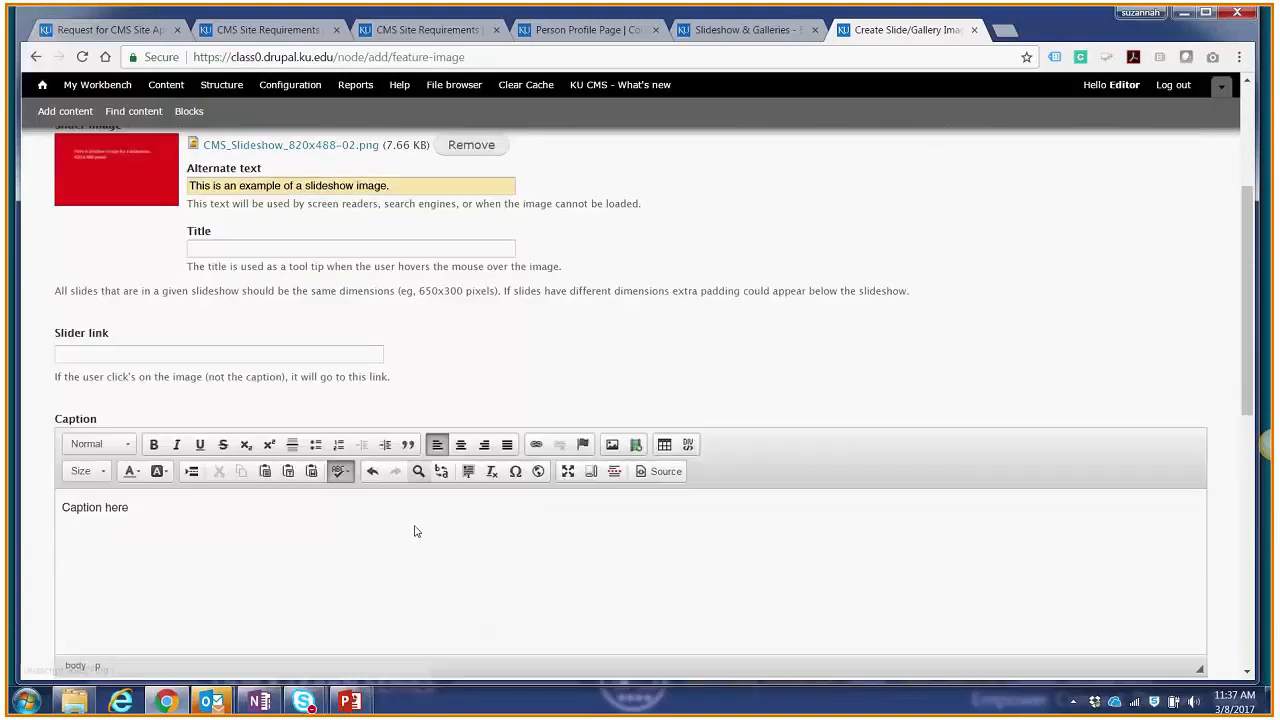
pyautogui.scroll(-5, 417, 531)
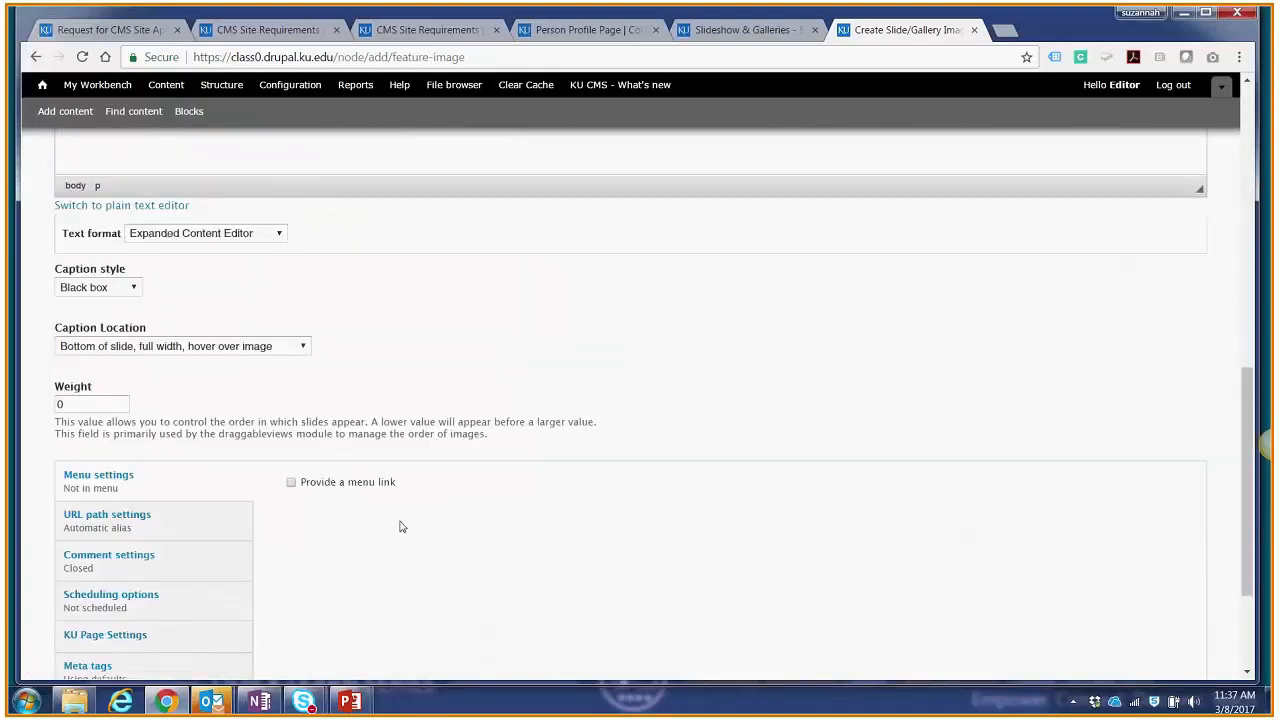
pyautogui.scroll(-2, 399, 527)
pyautogui.click(110, 565)
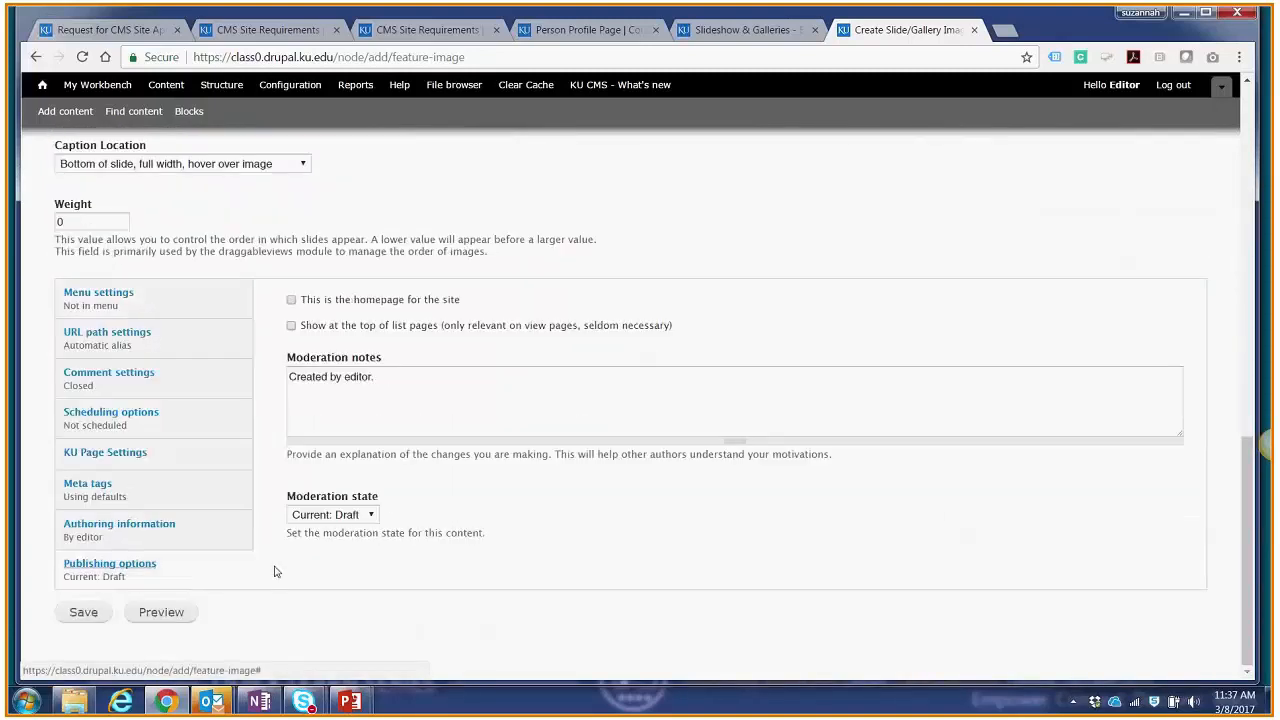
pyautogui.click(334, 518)
pyautogui.click(327, 561)
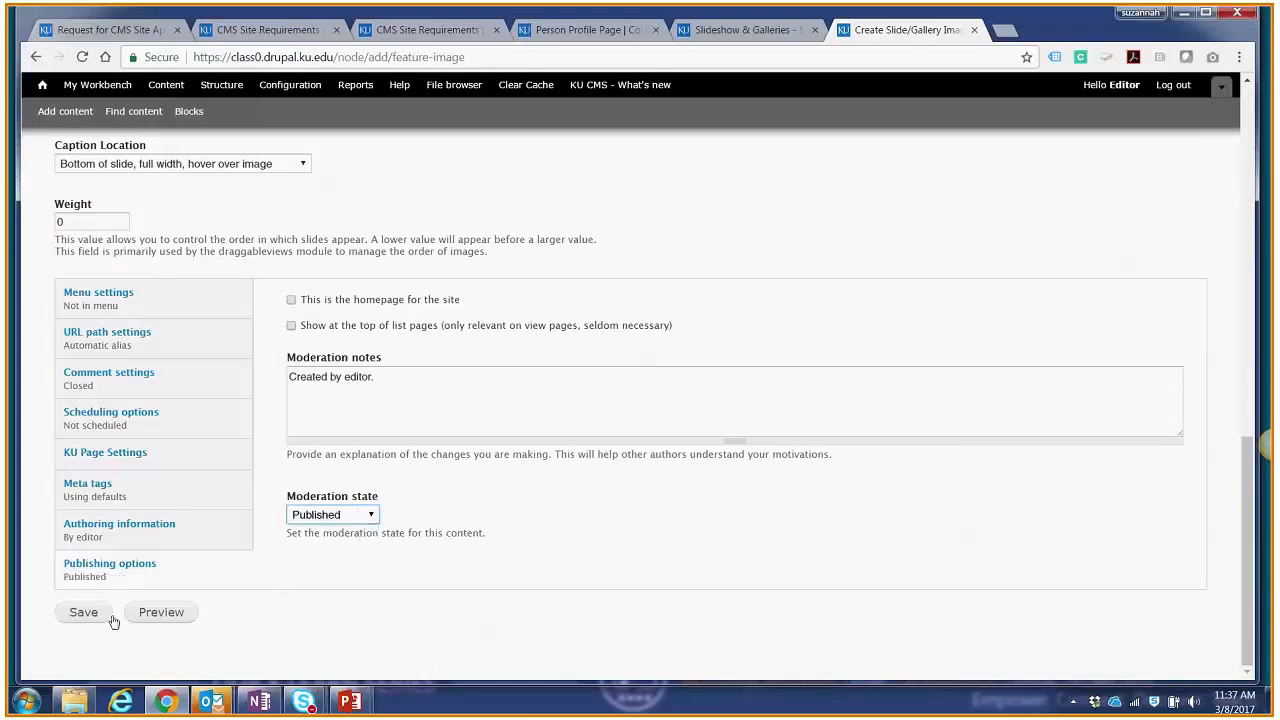
pyautogui.click(90, 615)
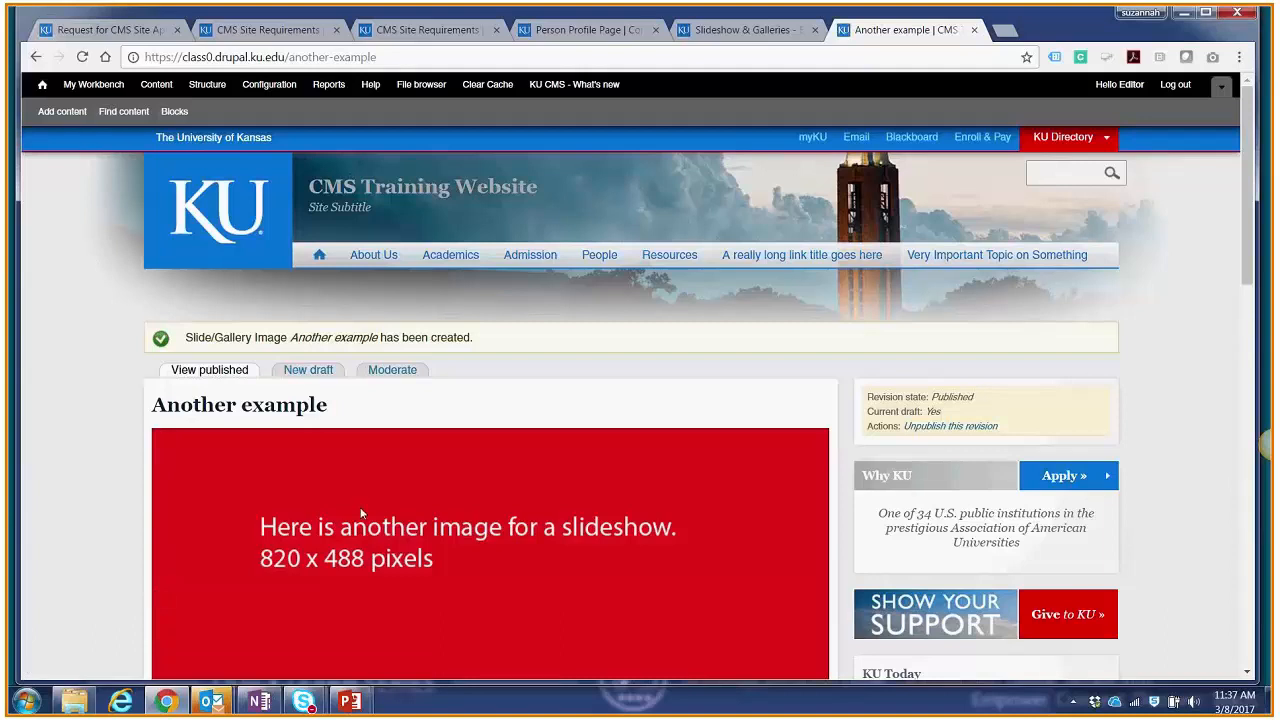
# Step: Look over the saved slide, go to the home page and page through its slideshow to the red slide captioned "Caption here"
pyautogui.scroll(-2, 361, 512)
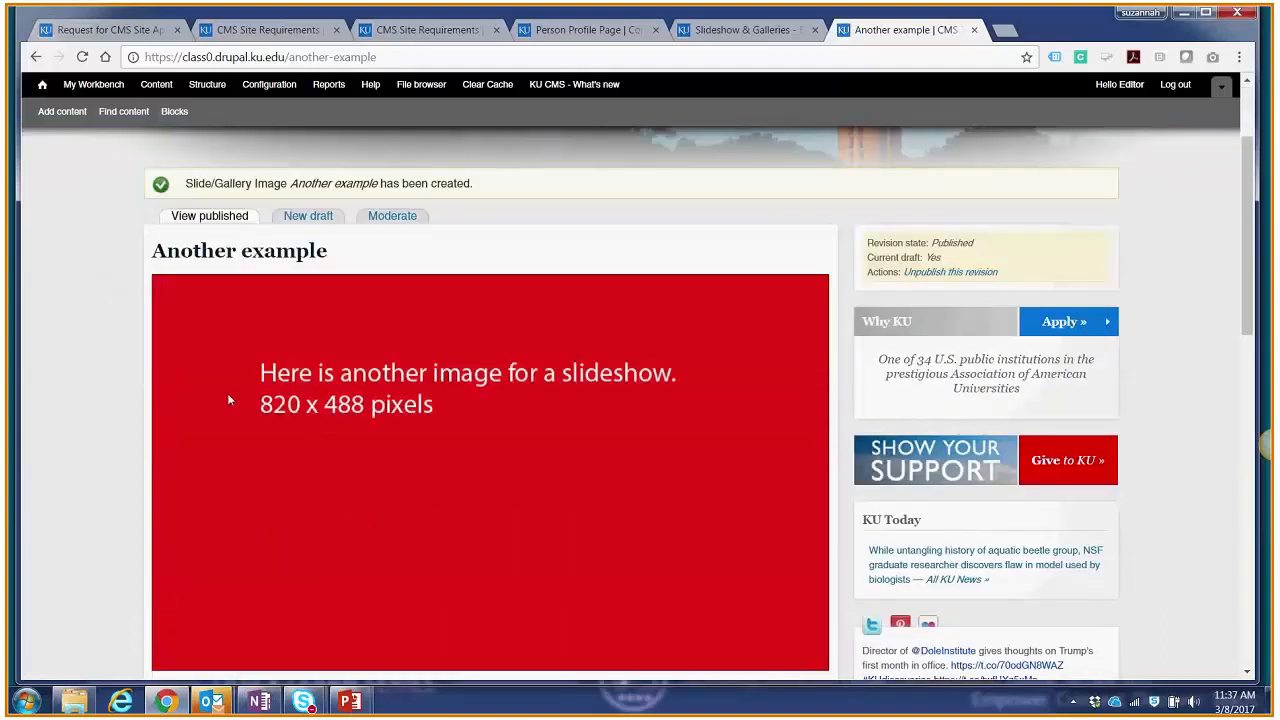
pyautogui.scroll(2, 386, 491)
pyautogui.scroll(1, 365, 400)
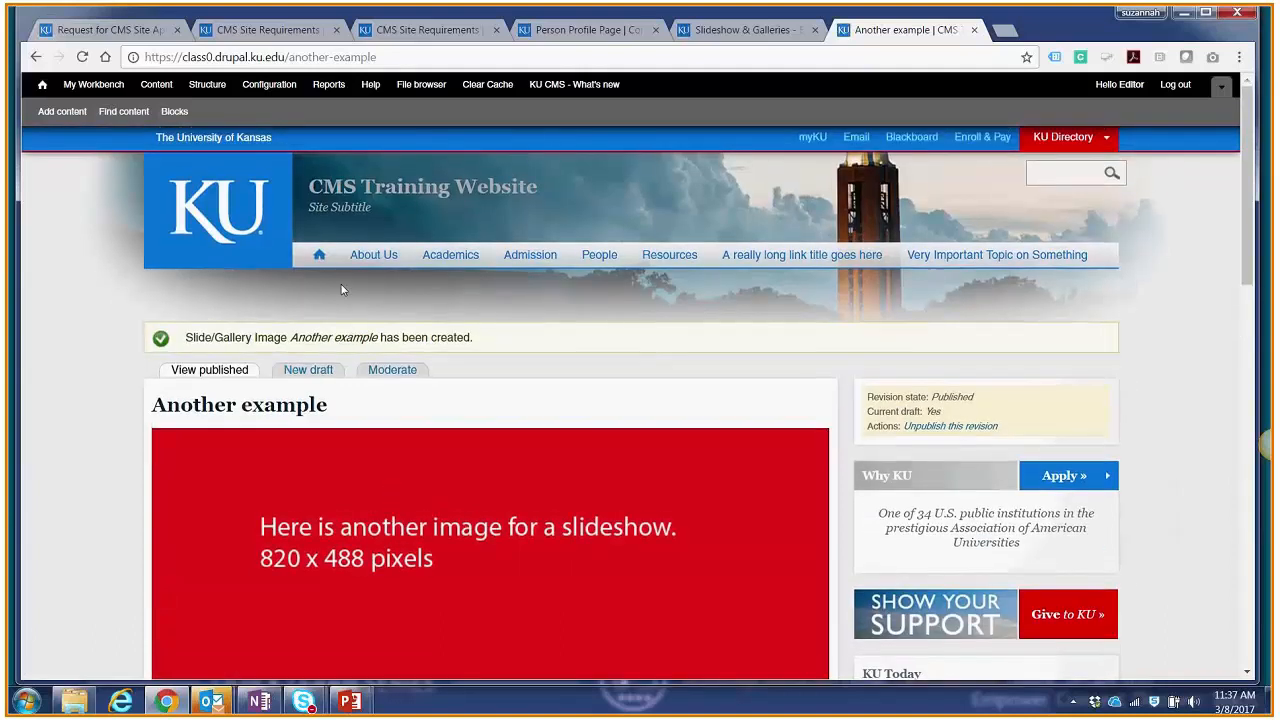
pyautogui.click(320, 258)
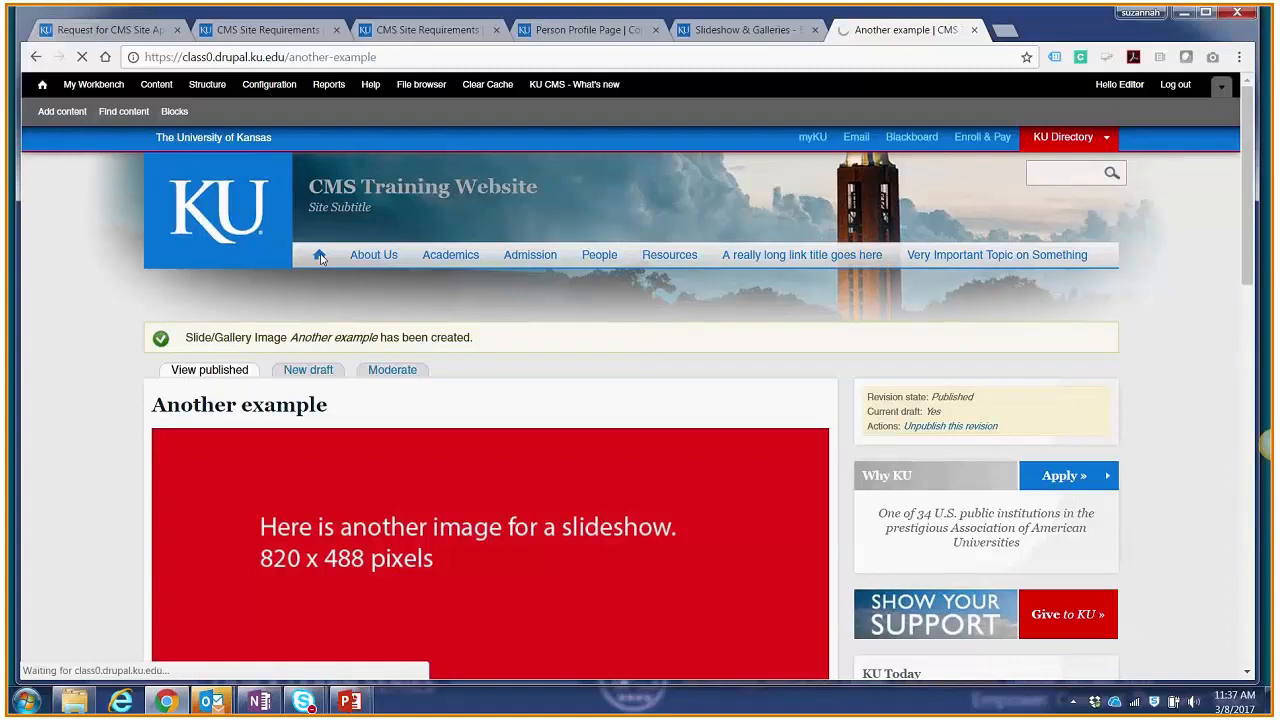
pyautogui.scroll(-1, 743, 260)
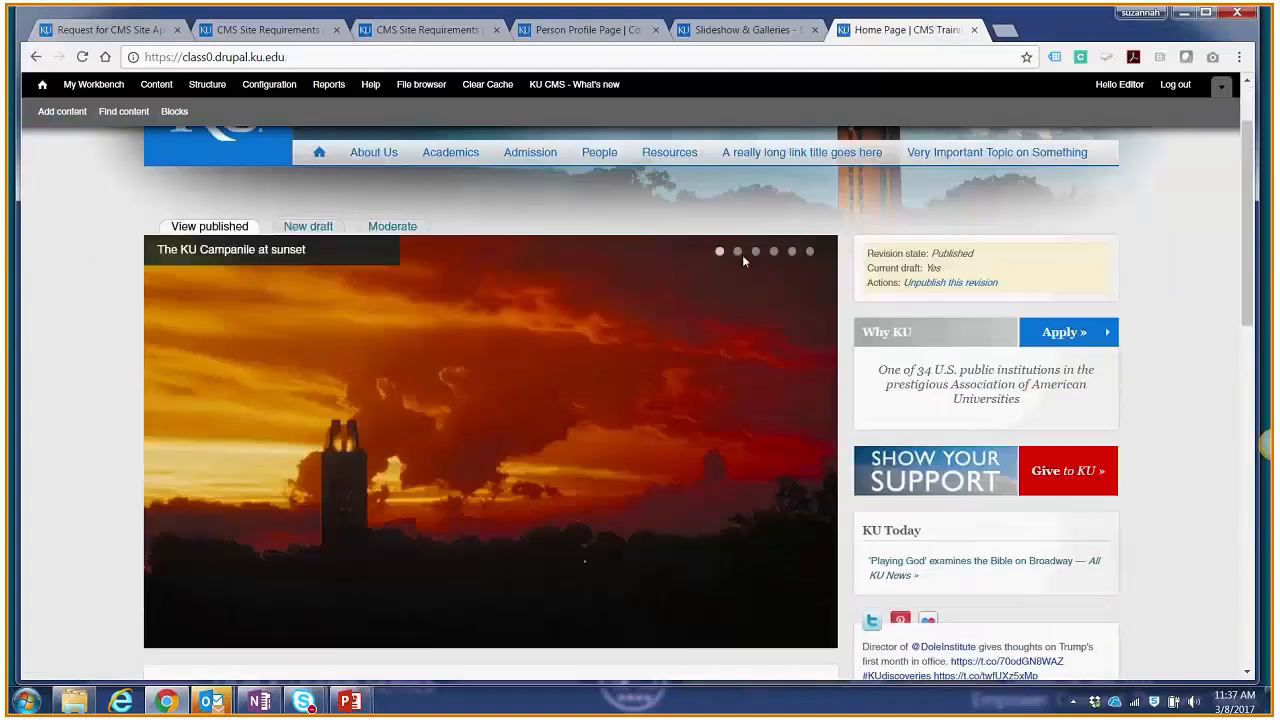
pyautogui.click(738, 252)
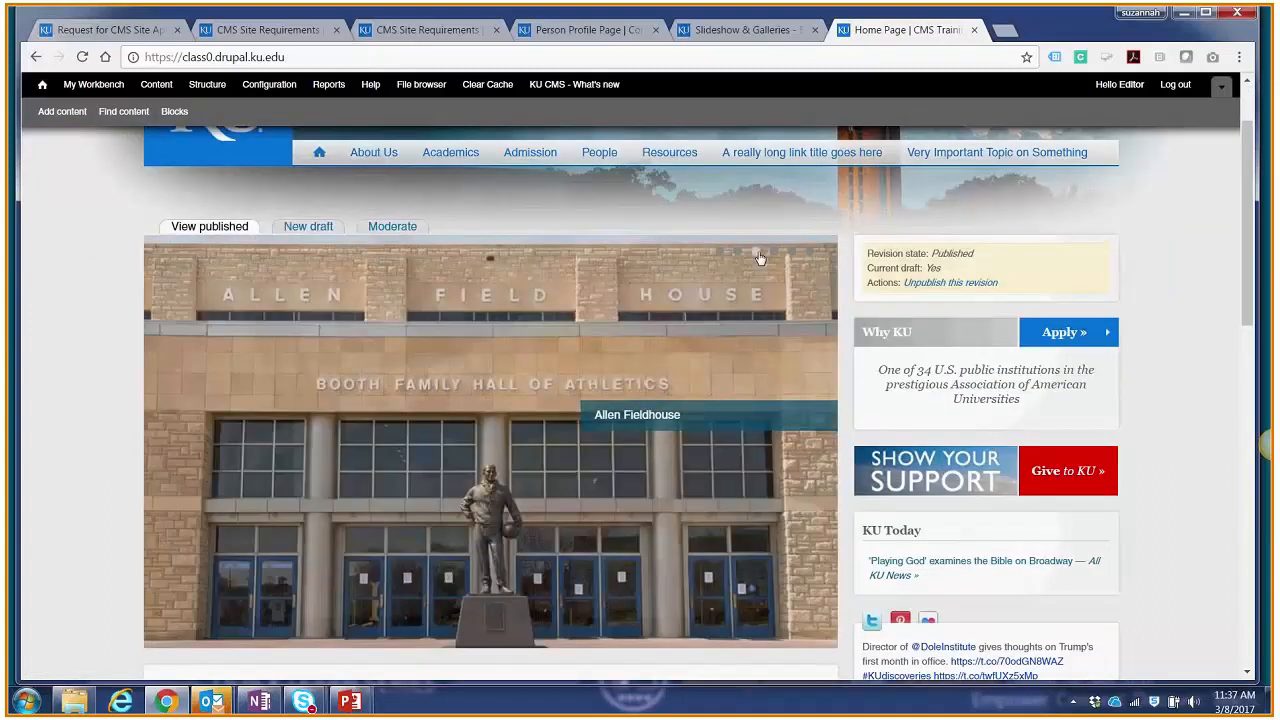
pyautogui.click(756, 252)
pyautogui.click(774, 253)
pyautogui.click(792, 254)
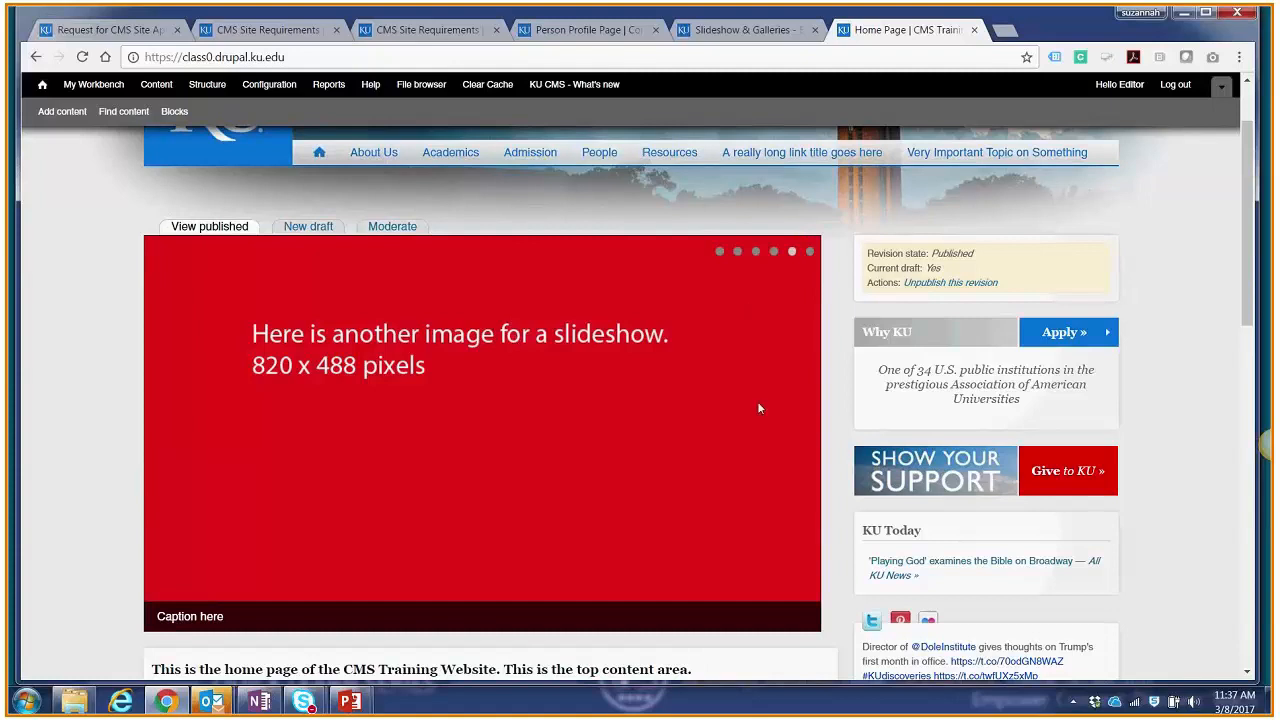
# Step: Compare the Baby J slide with the blue and red example slides to check how their images fill the slideshow area
pyautogui.click(756, 257)
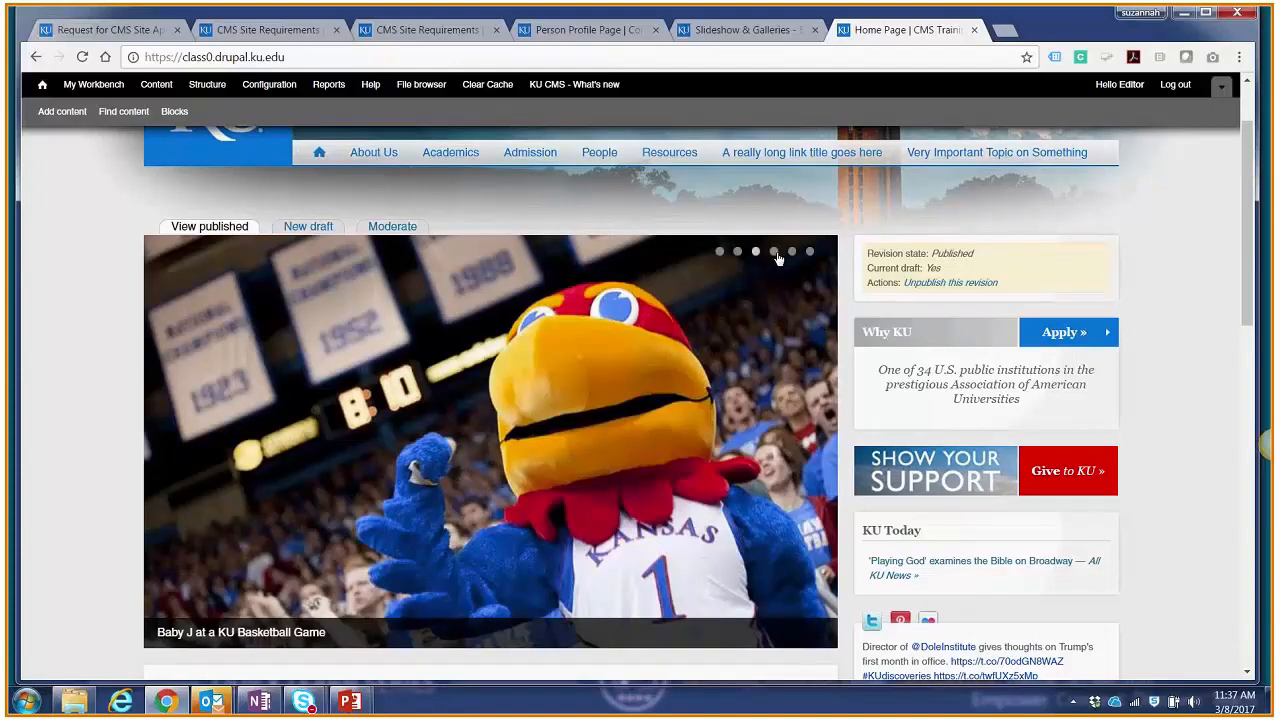
pyautogui.click(774, 256)
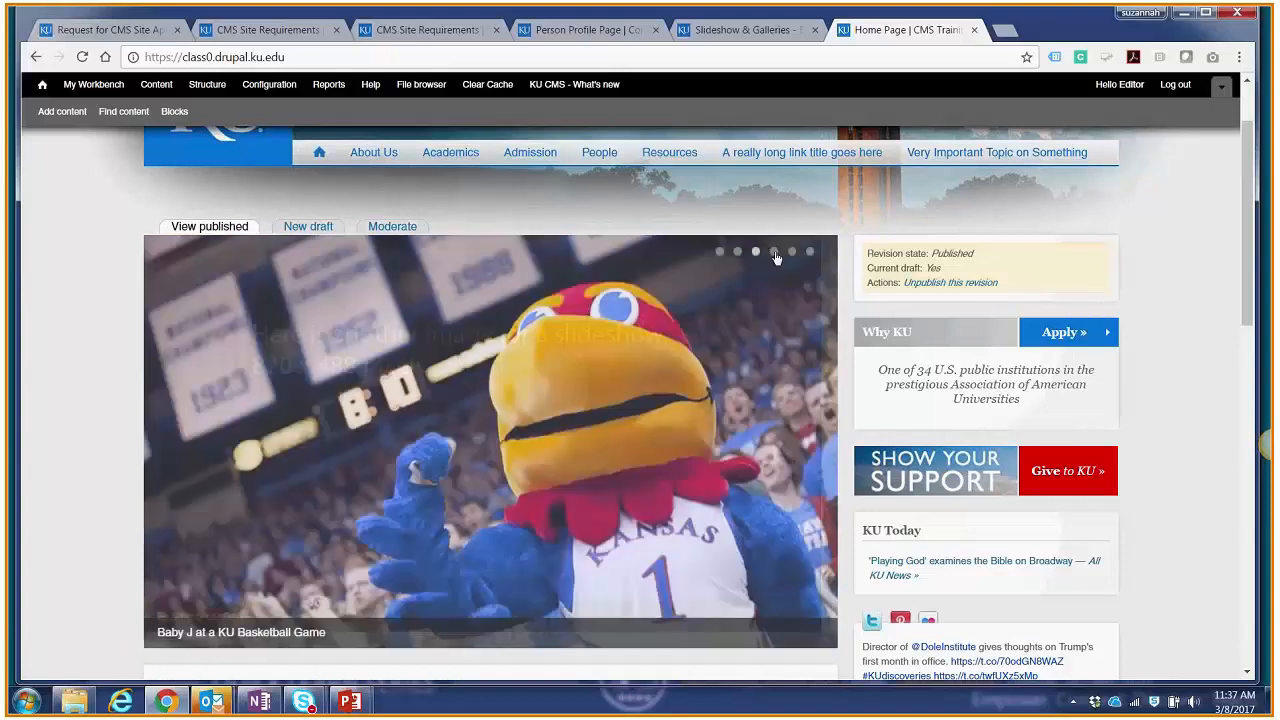
pyautogui.scroll(-1, 742, 264)
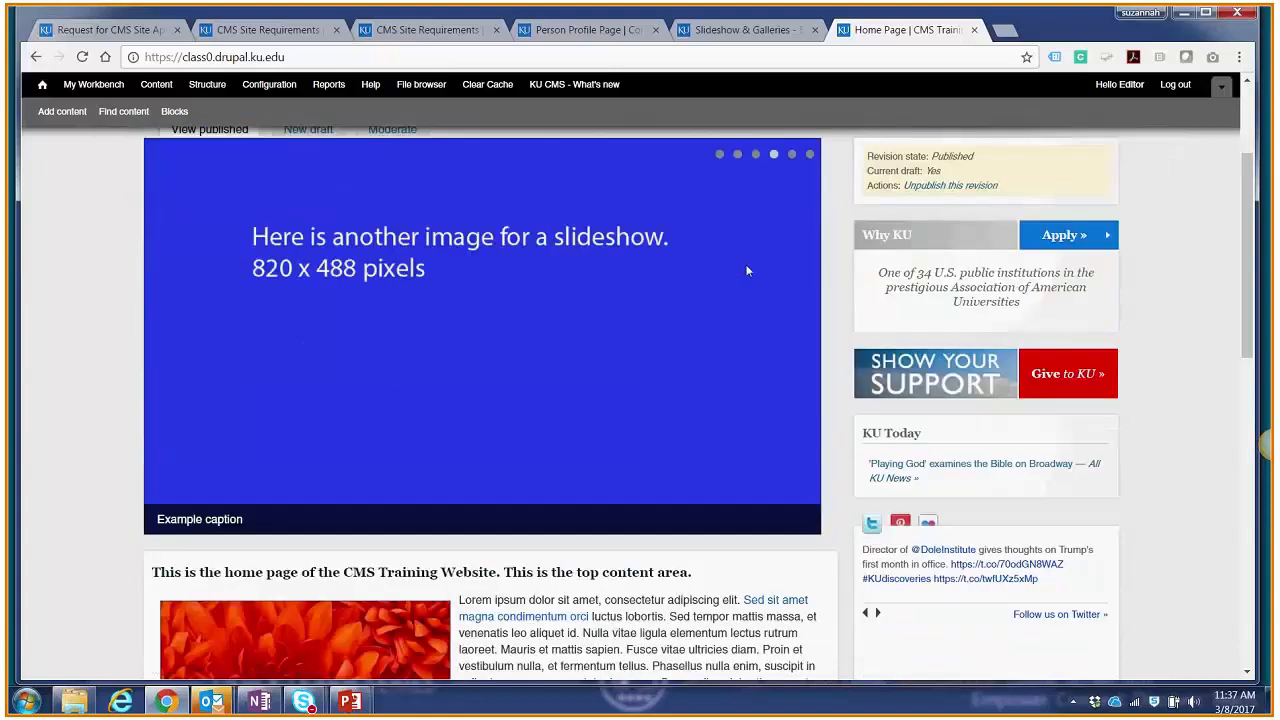
pyautogui.scroll(1, 746, 270)
pyautogui.scroll(-1, 743, 284)
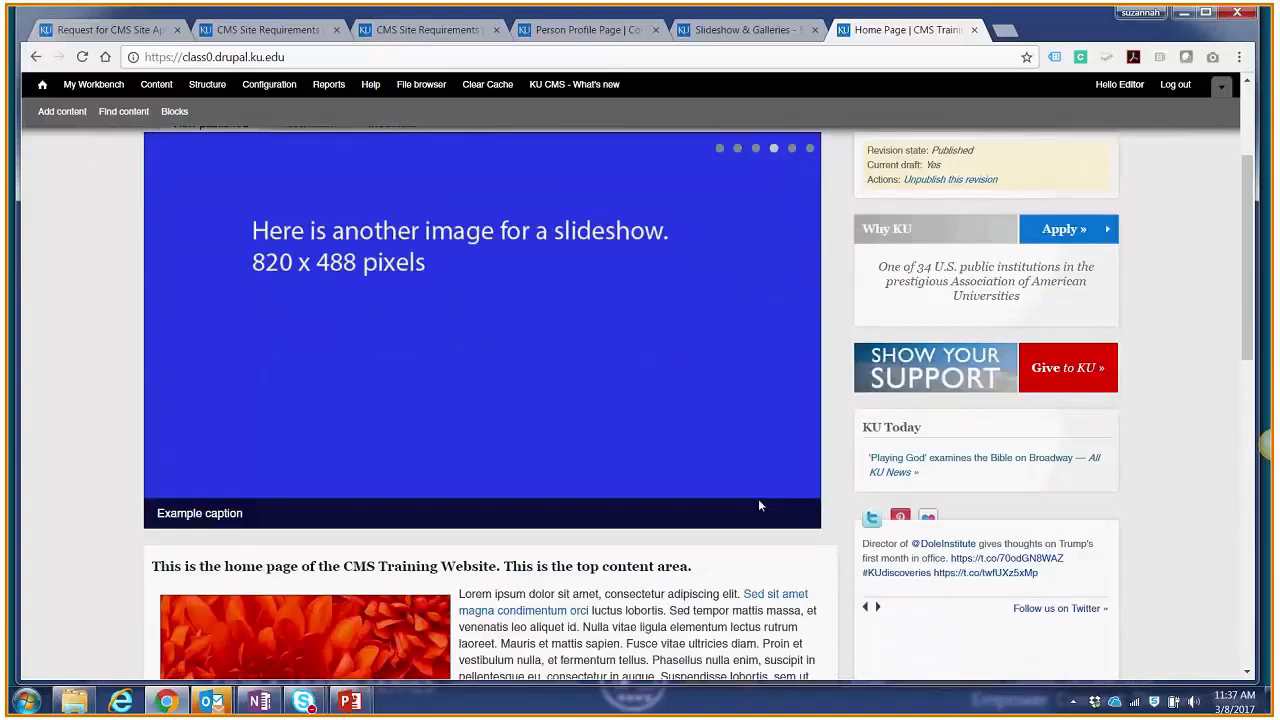
pyautogui.click(756, 150)
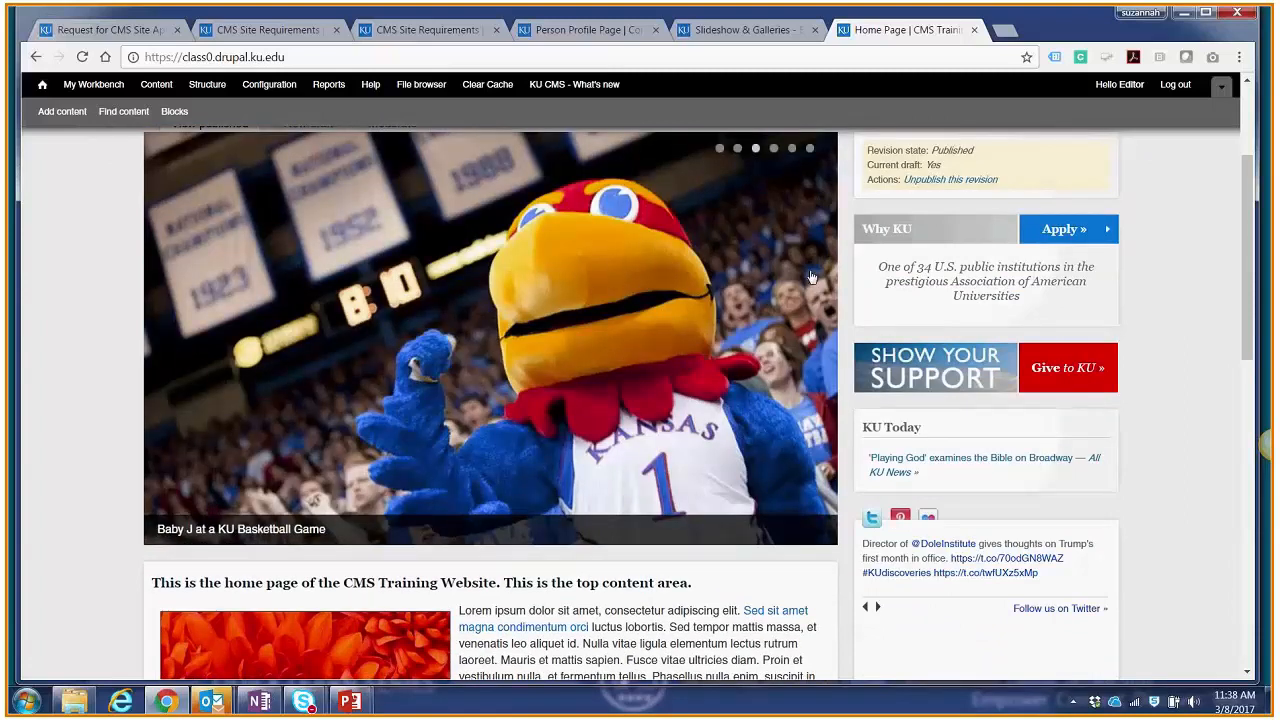
pyautogui.click(773, 149)
pyautogui.click(757, 149)
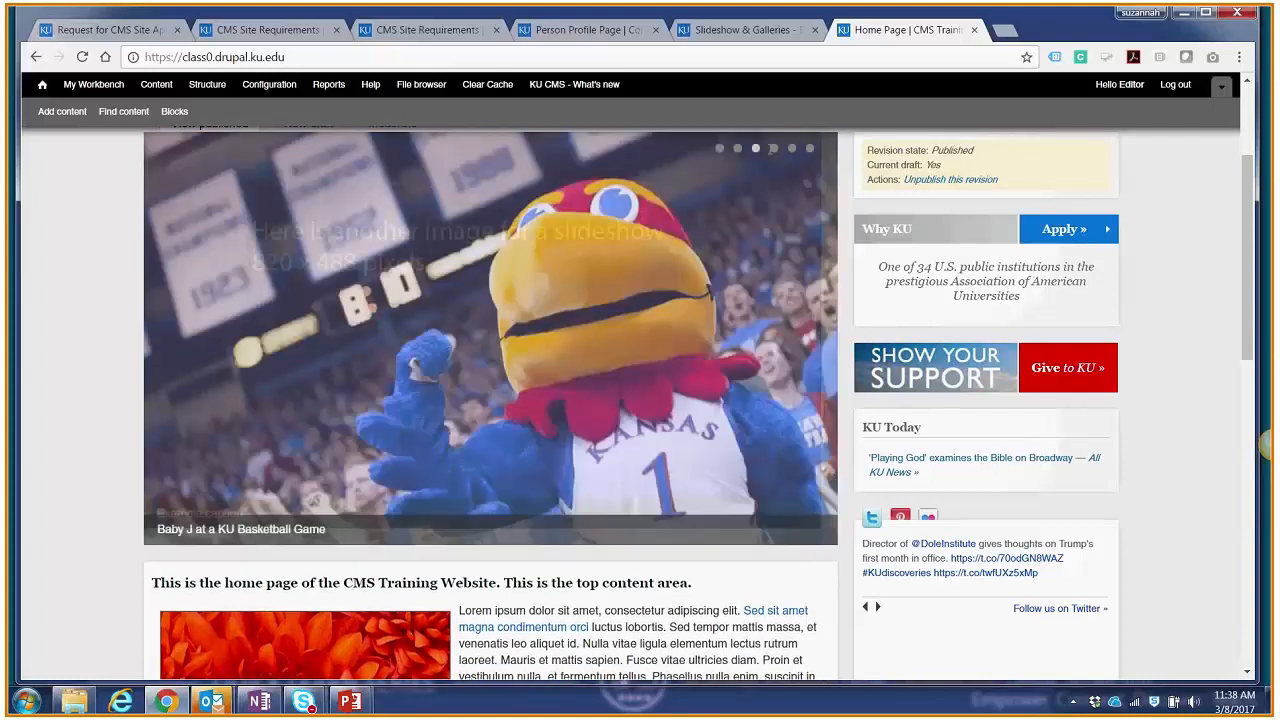
pyautogui.click(773, 149)
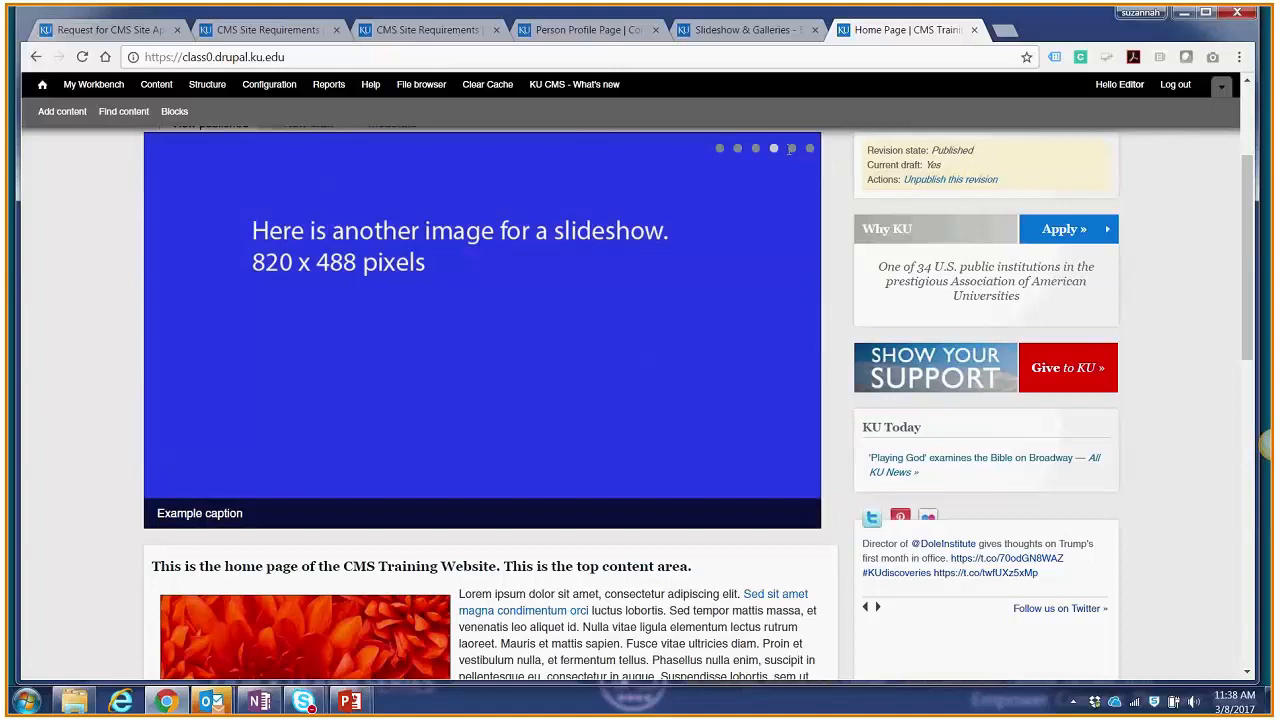
pyautogui.click(791, 148)
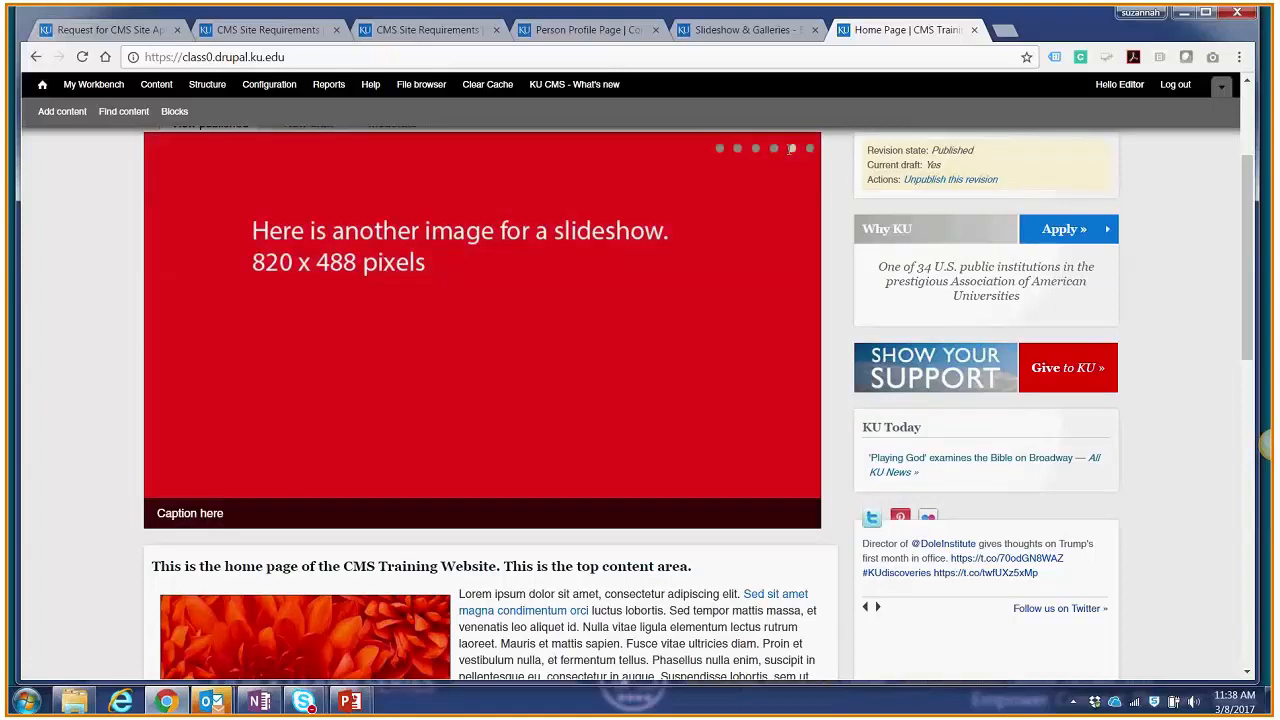
# Step: Switch to the PowerPoint slide with the instructions for adding slides and return to the Chrome window
pyautogui.click(1184, 14)
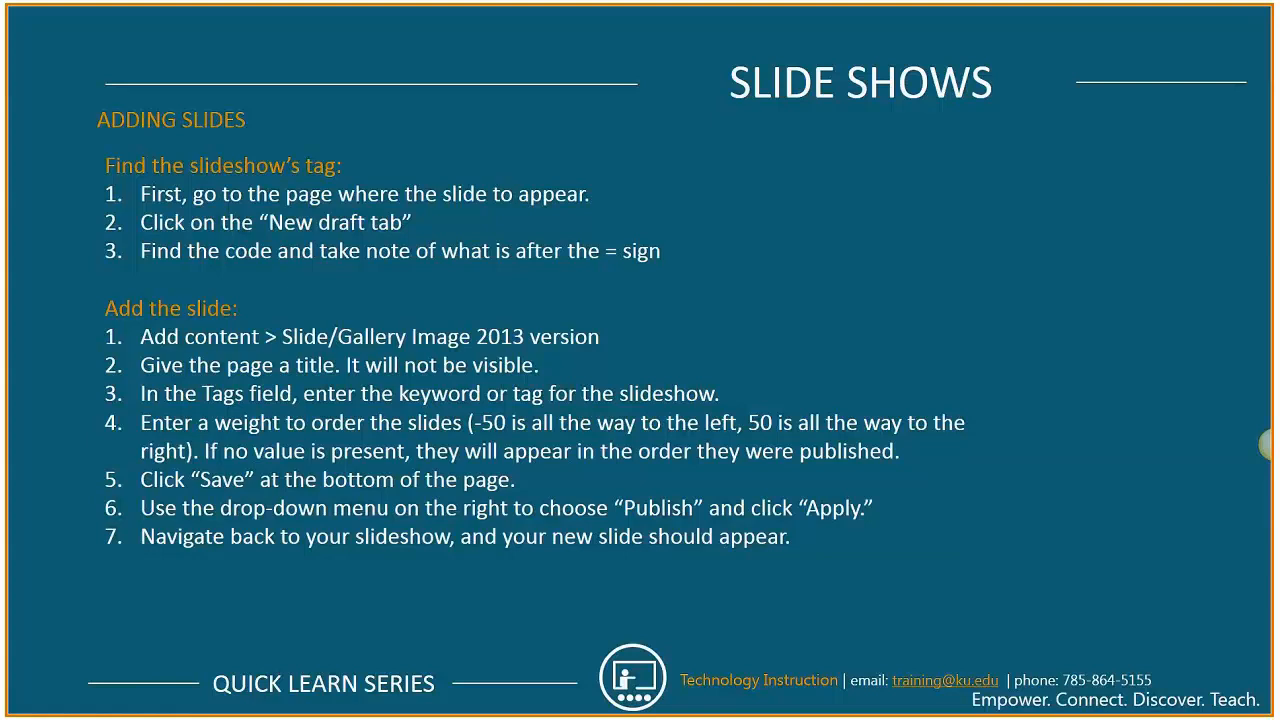
pyautogui.press('super')
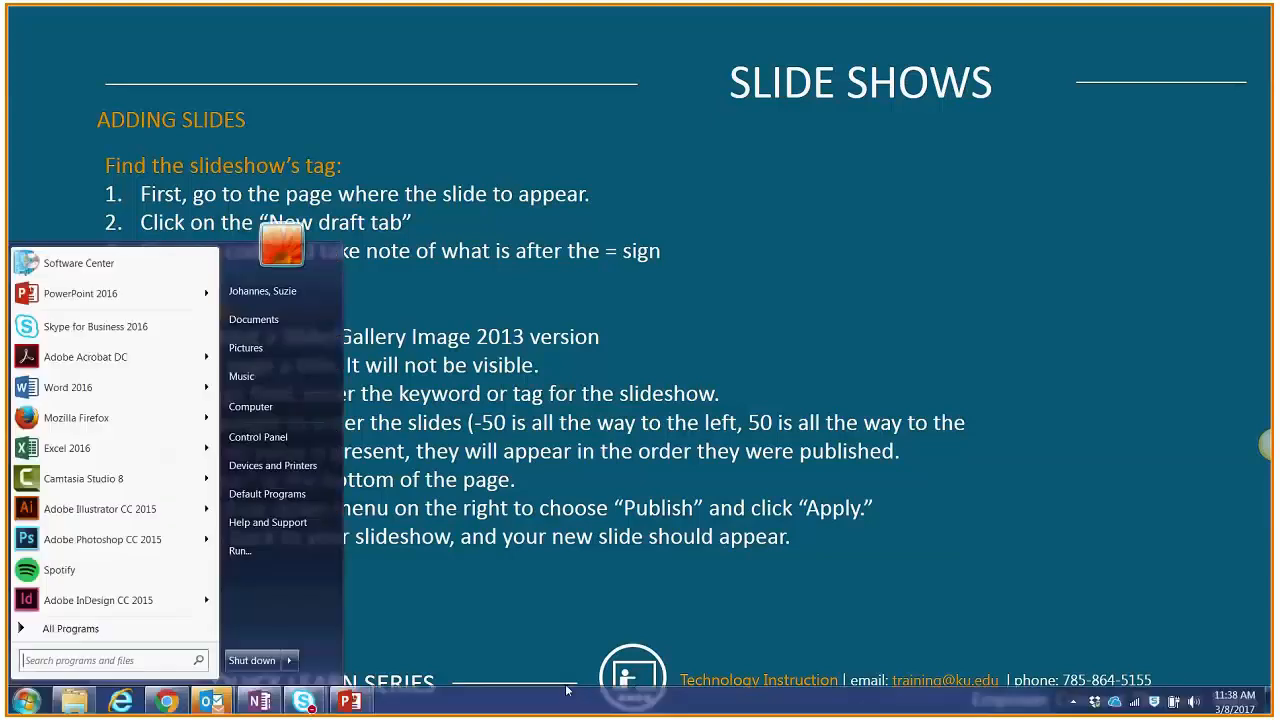
pyautogui.click(166, 702)
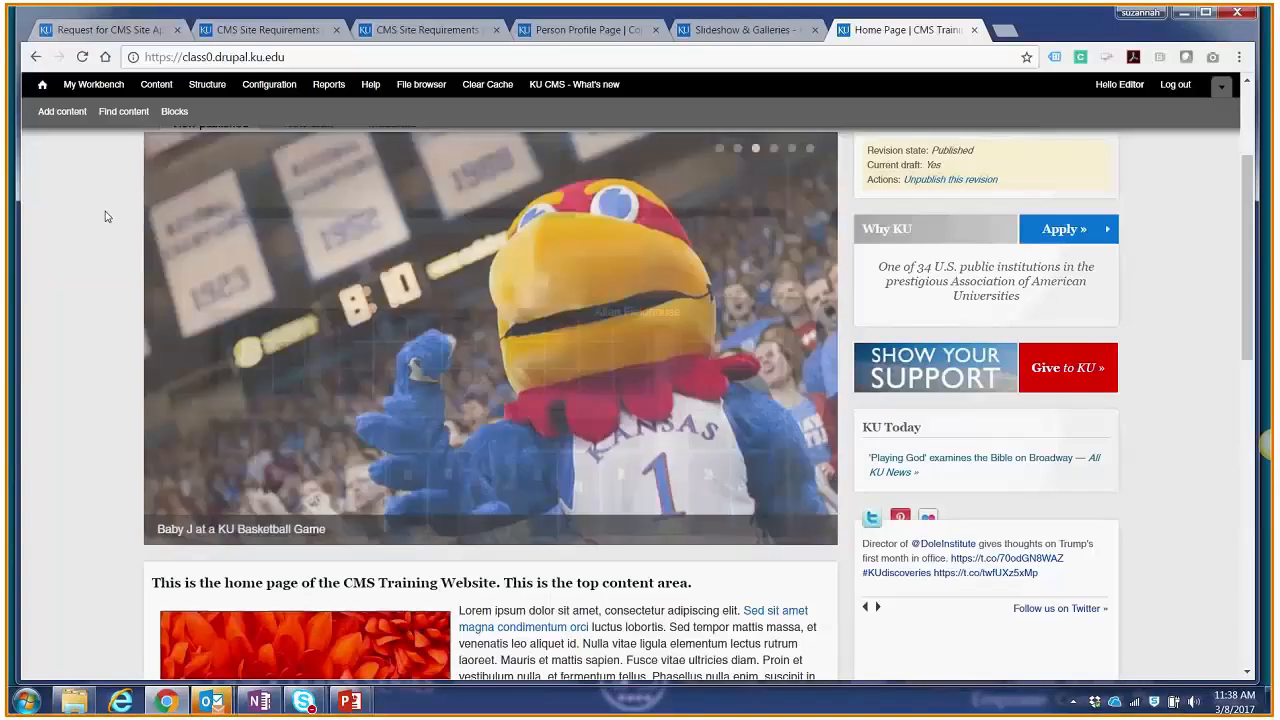
# Step: Open the site's list of existing content from the home page
pyautogui.scroll(2, 120, 226)
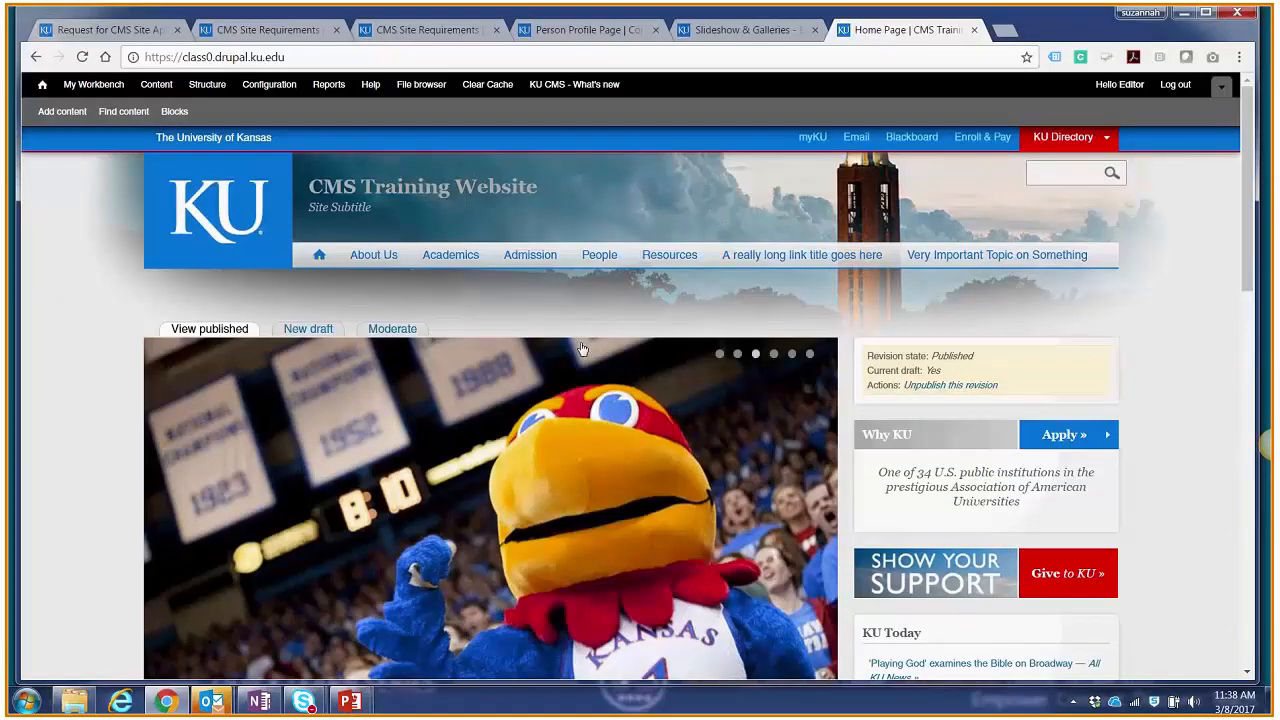
pyautogui.scroll(-2, 439, 300)
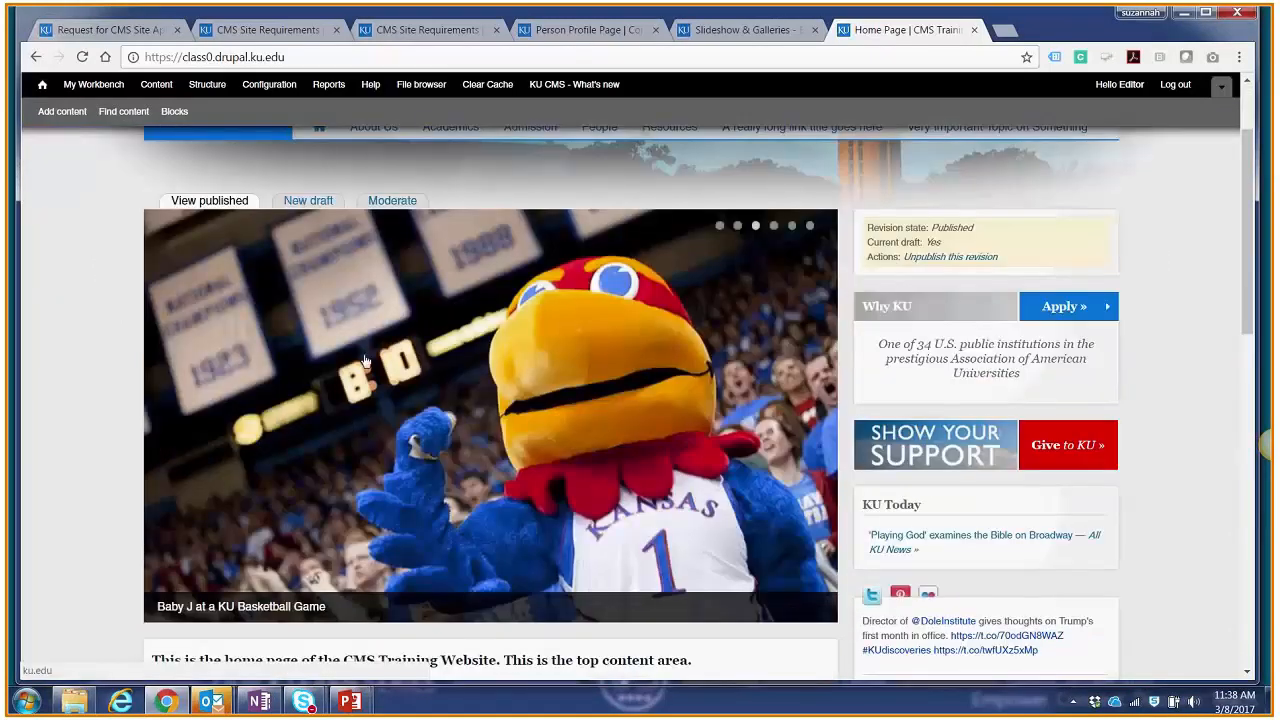
pyautogui.scroll(1, 365, 360)
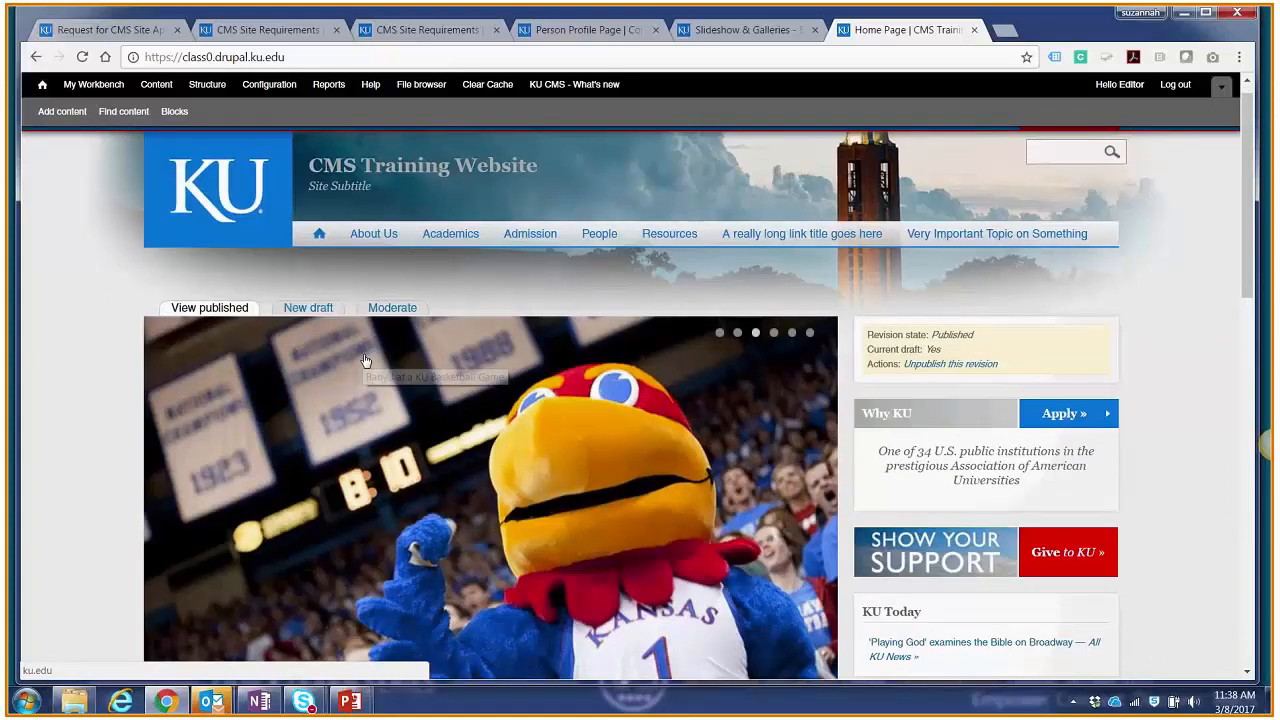
pyautogui.scroll(1, 220, 240)
pyautogui.click(128, 112)
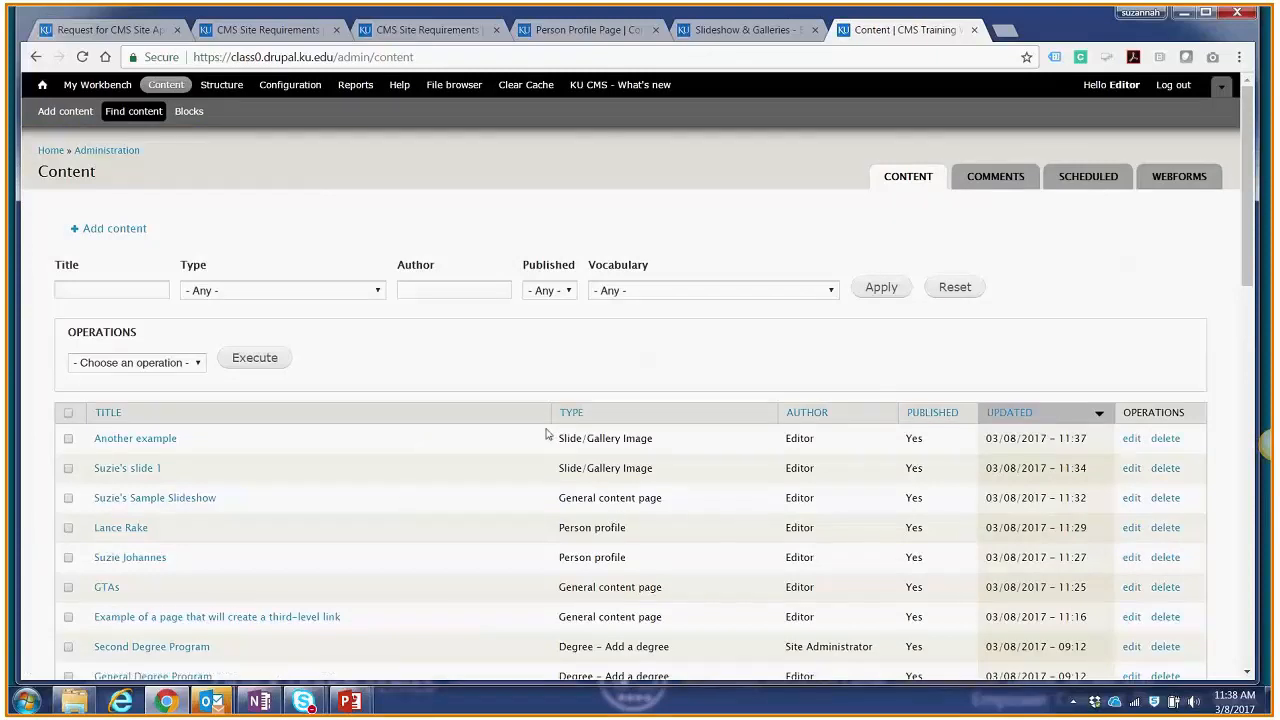
# Step: Filter the content list to show only the Slide/Gallery Image type
pyautogui.moveTo(557, 439); pyautogui.dragTo(658, 448)
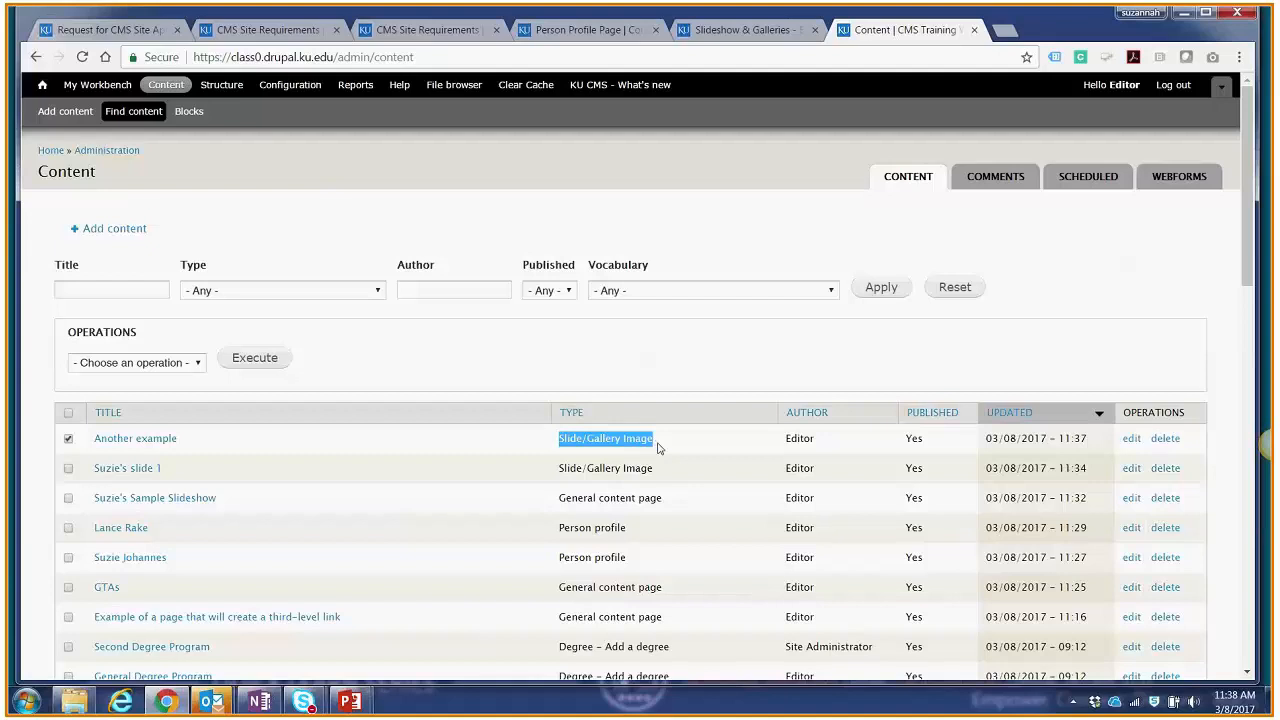
pyautogui.click(641, 468)
pyautogui.tripleClick(641, 468)
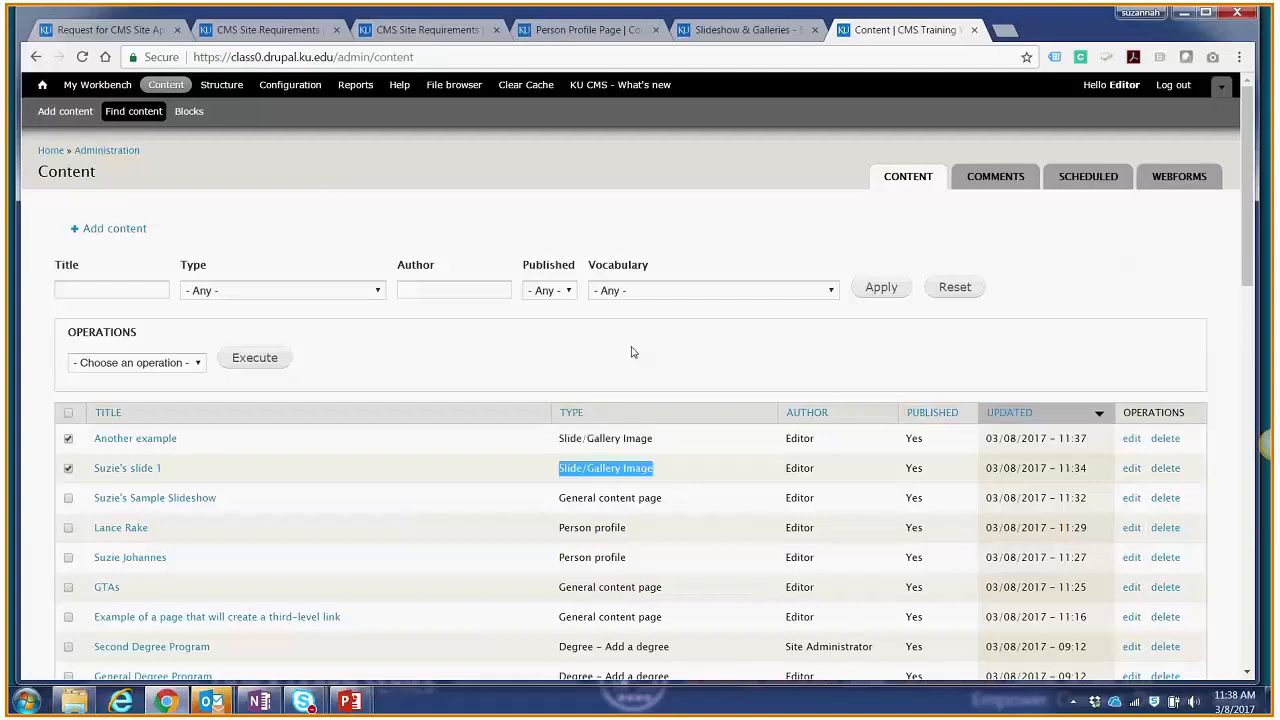
pyautogui.click(373, 291)
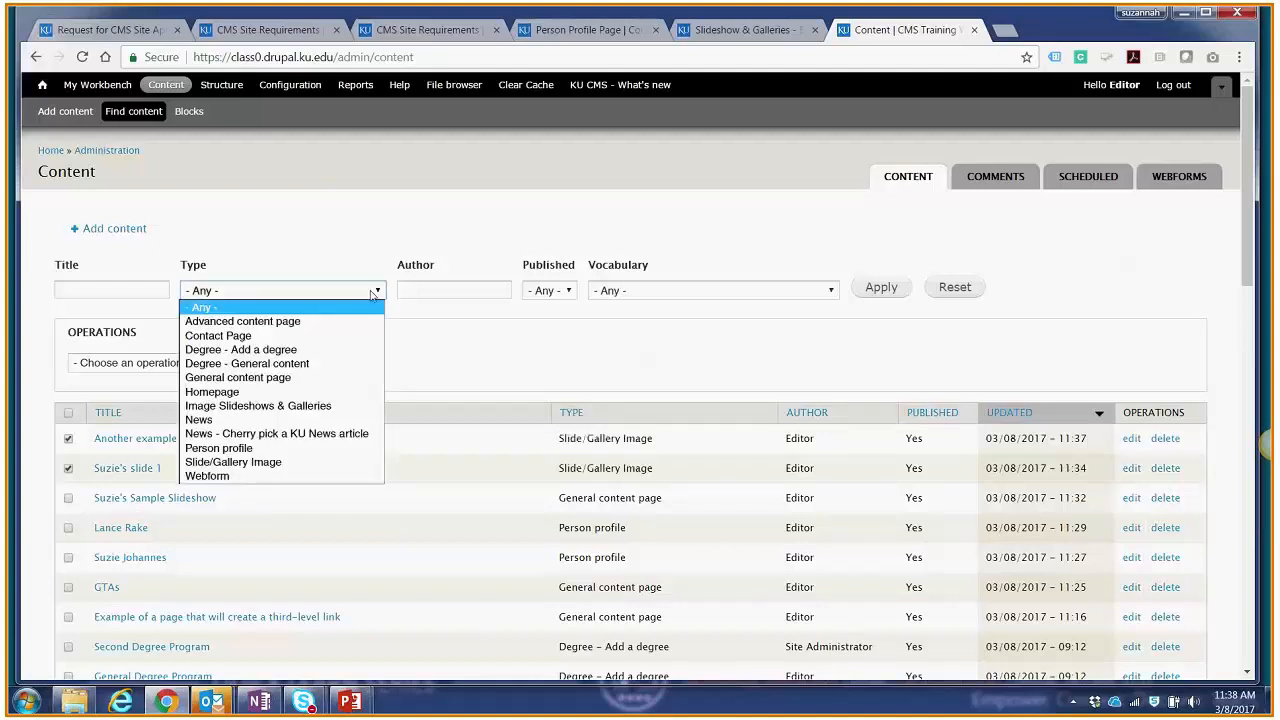
pyautogui.click(257, 466)
pyautogui.click(874, 288)
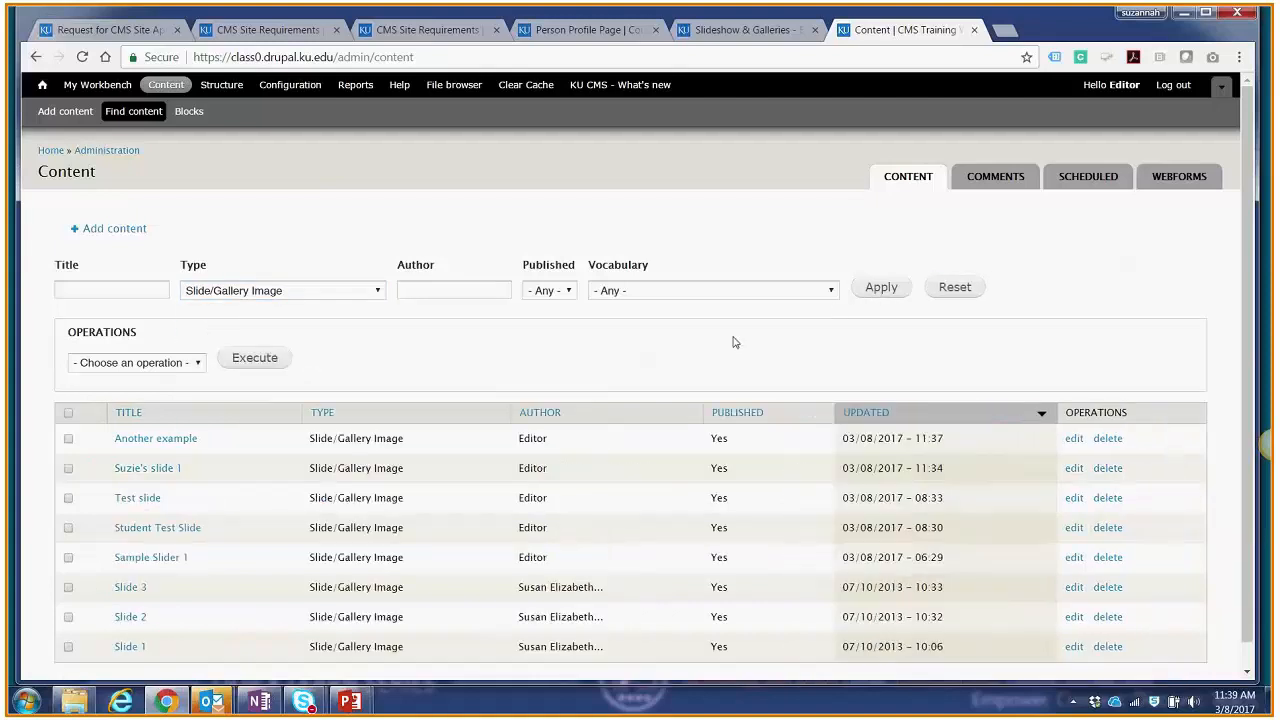
# Step: Unpublish the Slide 1 item from the filtered list using the bulk Unpublish operation
pyautogui.scroll(-1, 615, 362)
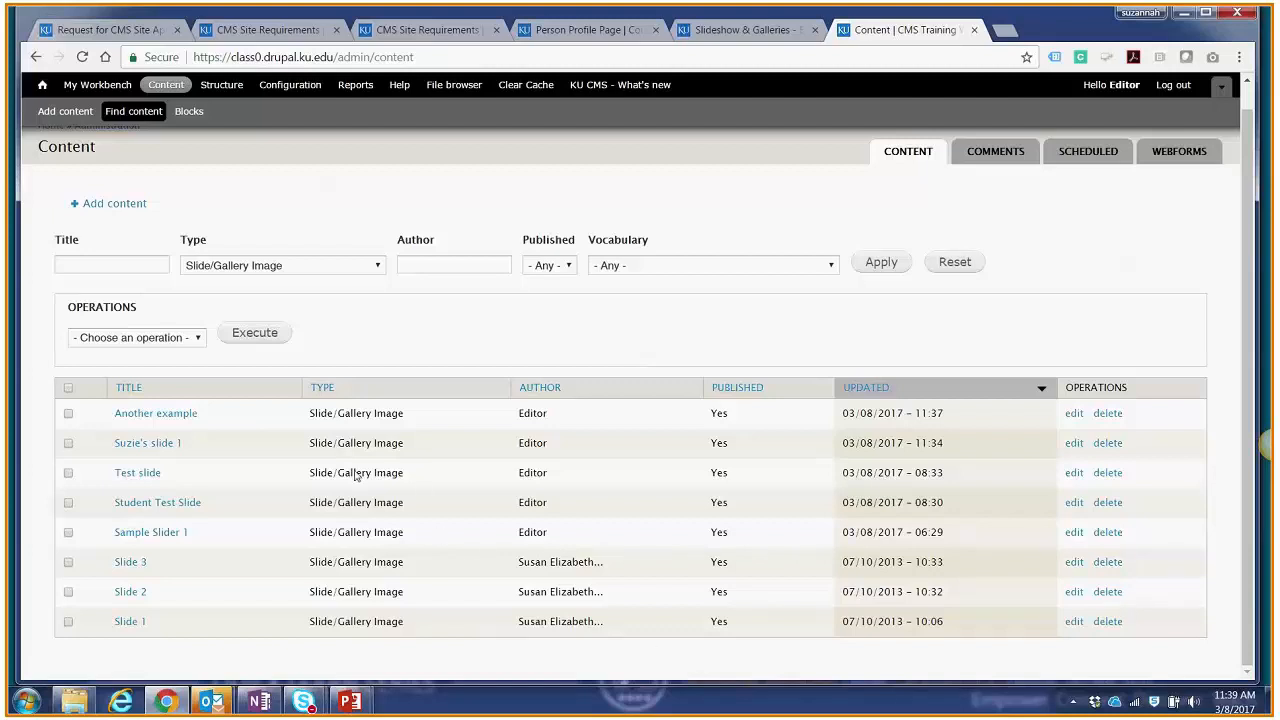
pyautogui.click(68, 621)
pyautogui.click(130, 338)
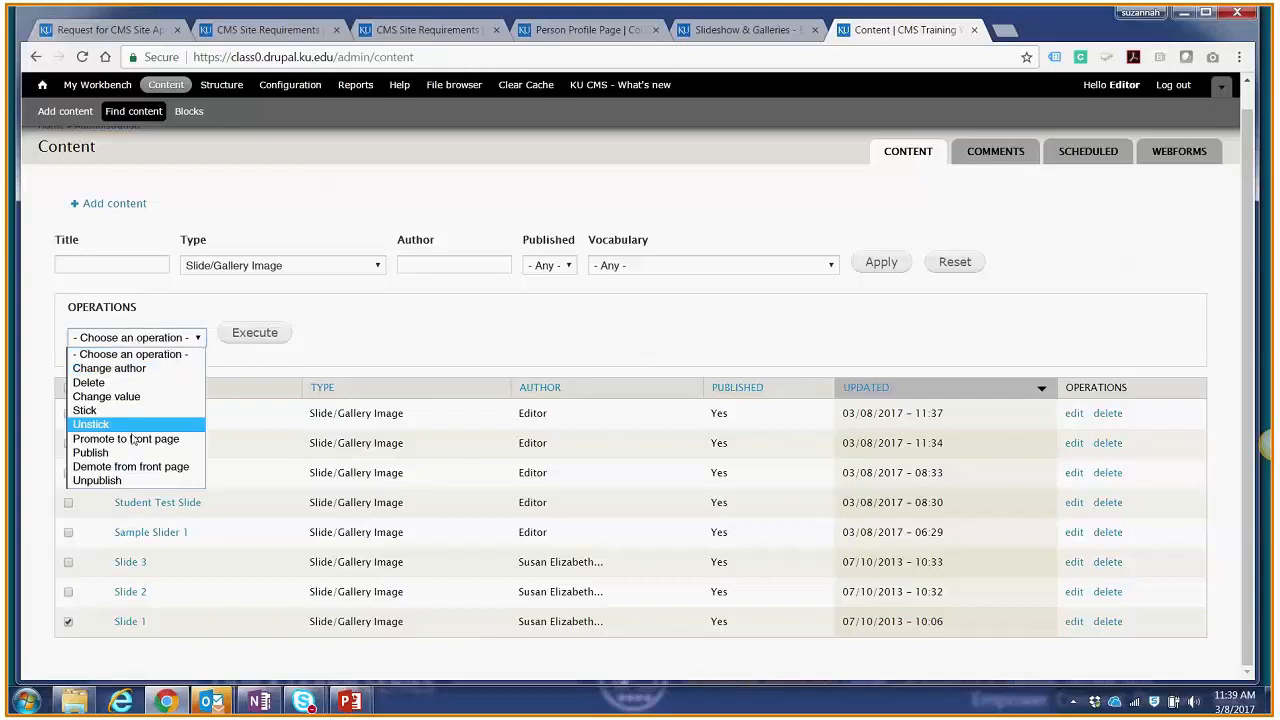
pyautogui.click(130, 487)
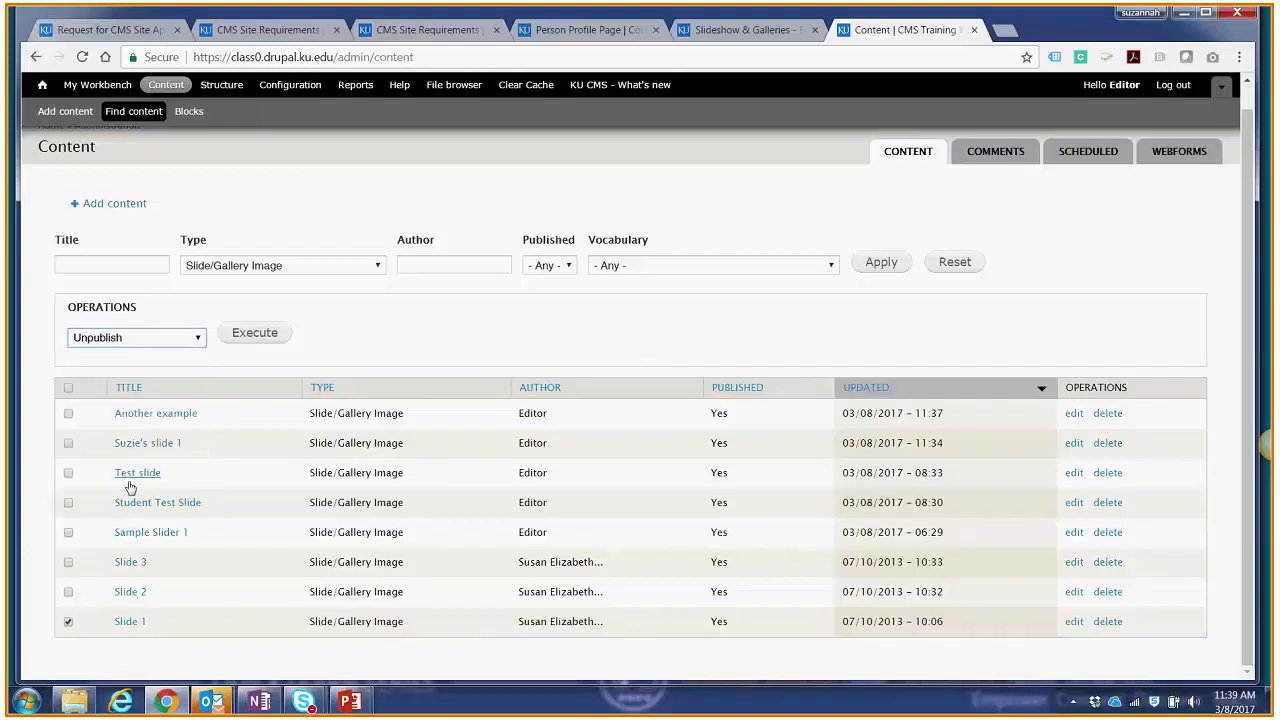
pyautogui.click(250, 333)
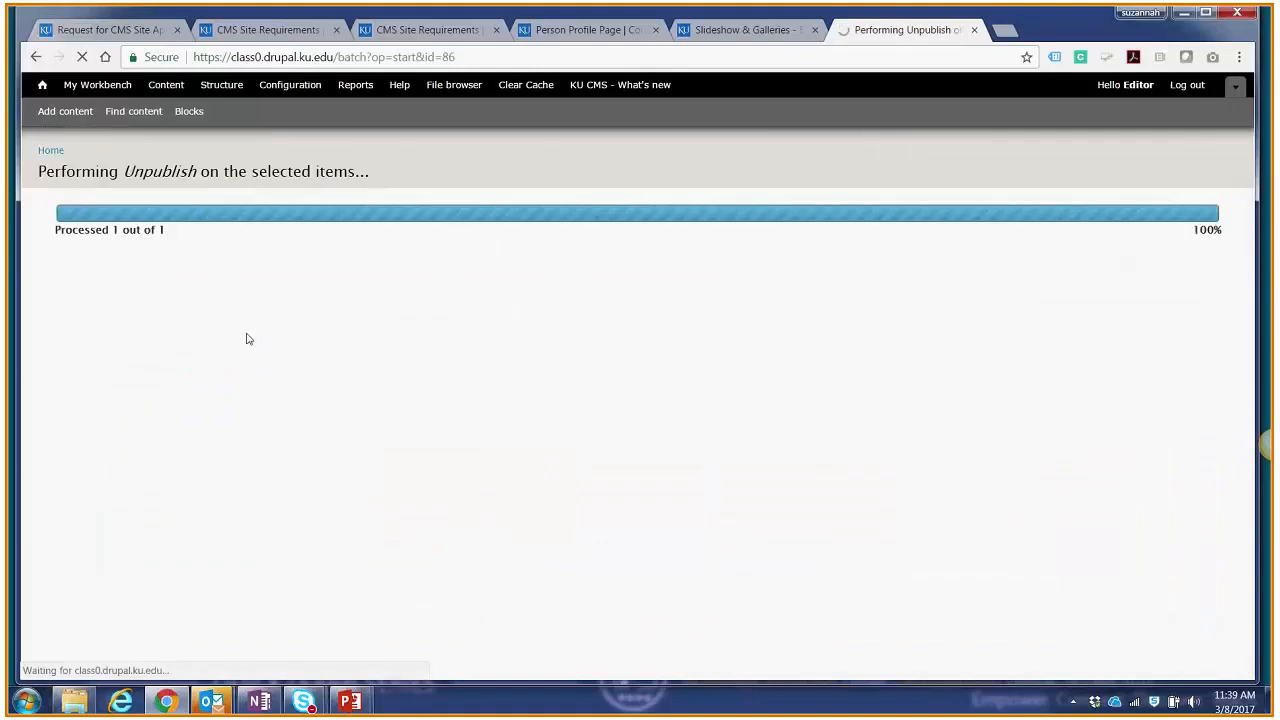
pyautogui.scroll(-1, 249, 339)
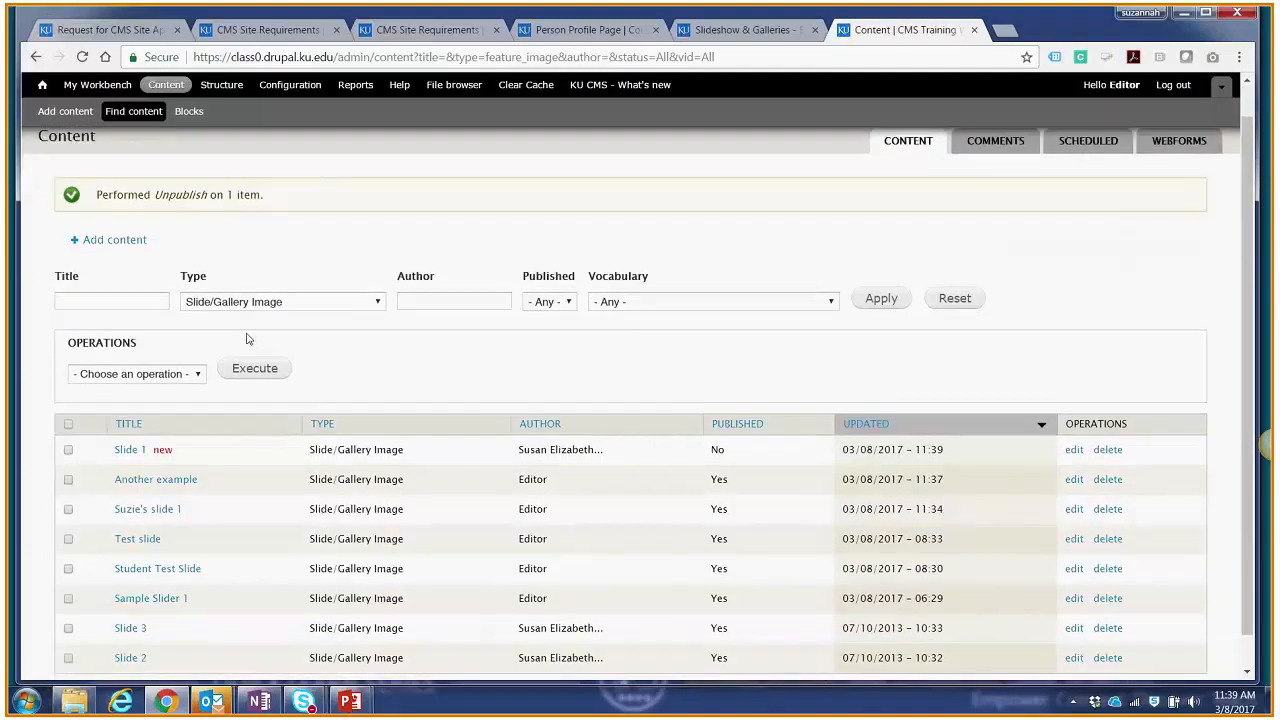
pyautogui.scroll(-1, 249, 339)
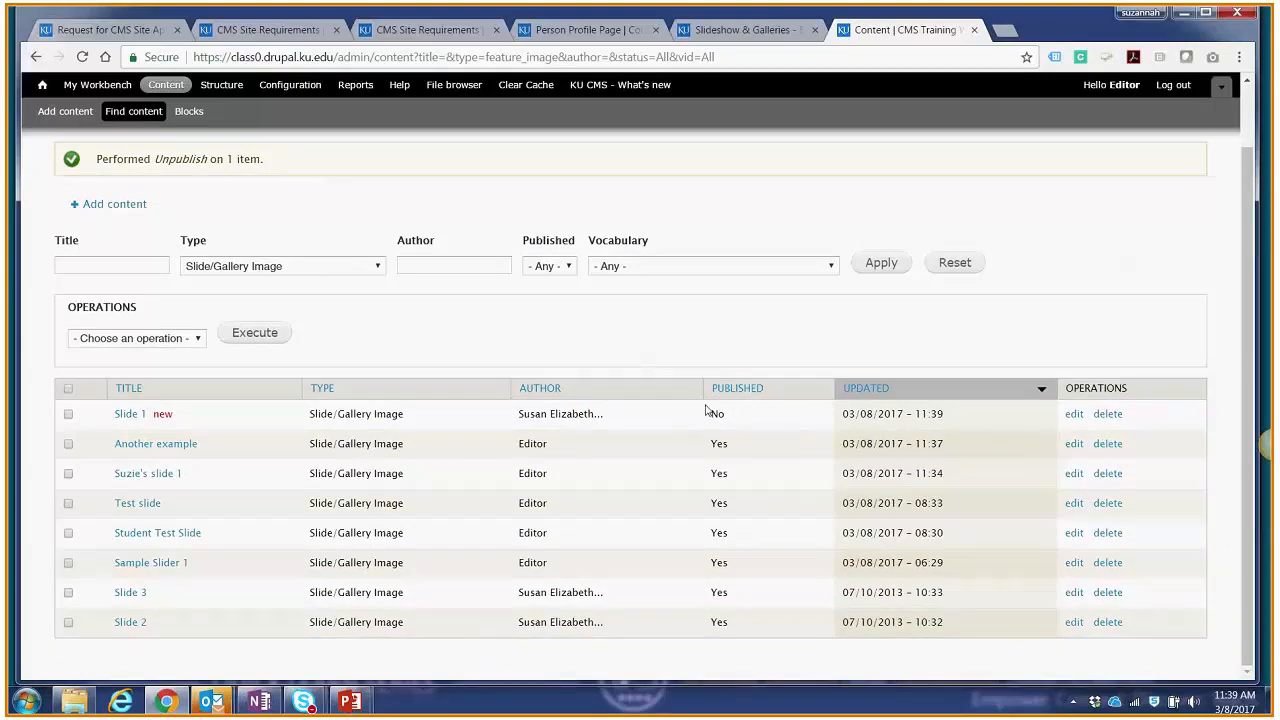
# Step: Go to the home page and page through its slideshow to check which slides still appear after the unpublishing
pyautogui.scroll(2, 385, 288)
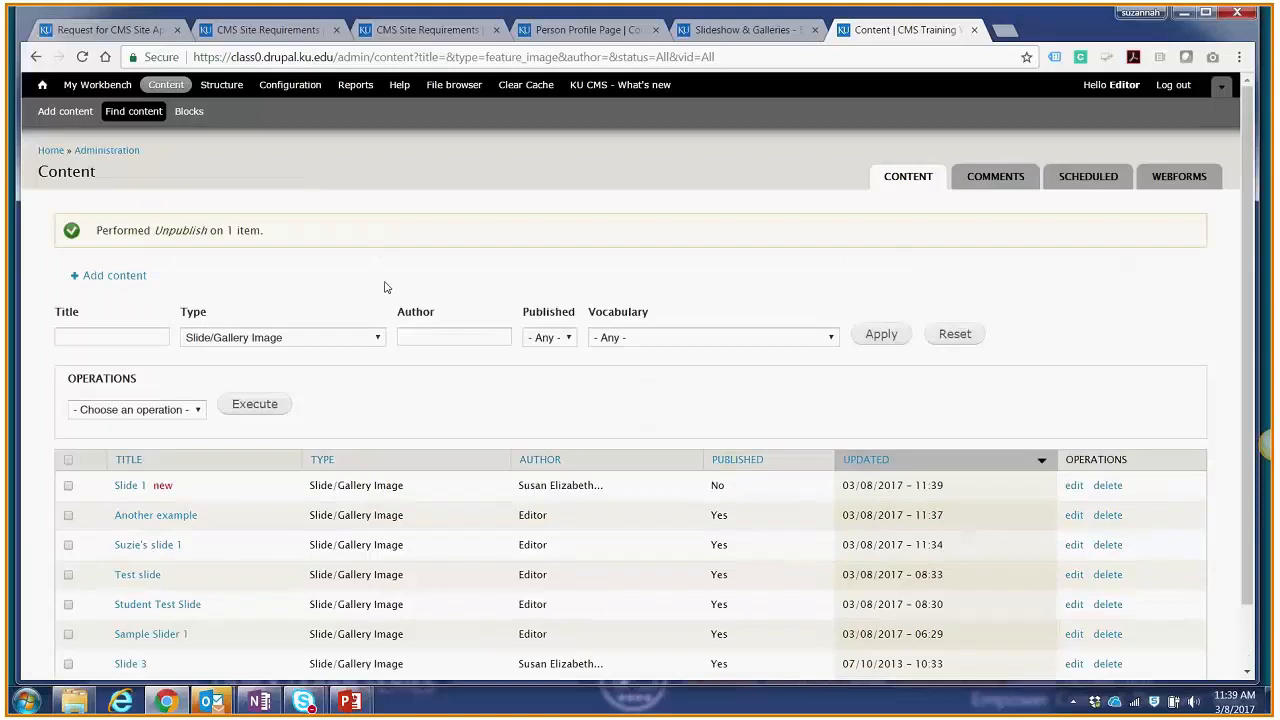
pyautogui.click(43, 86)
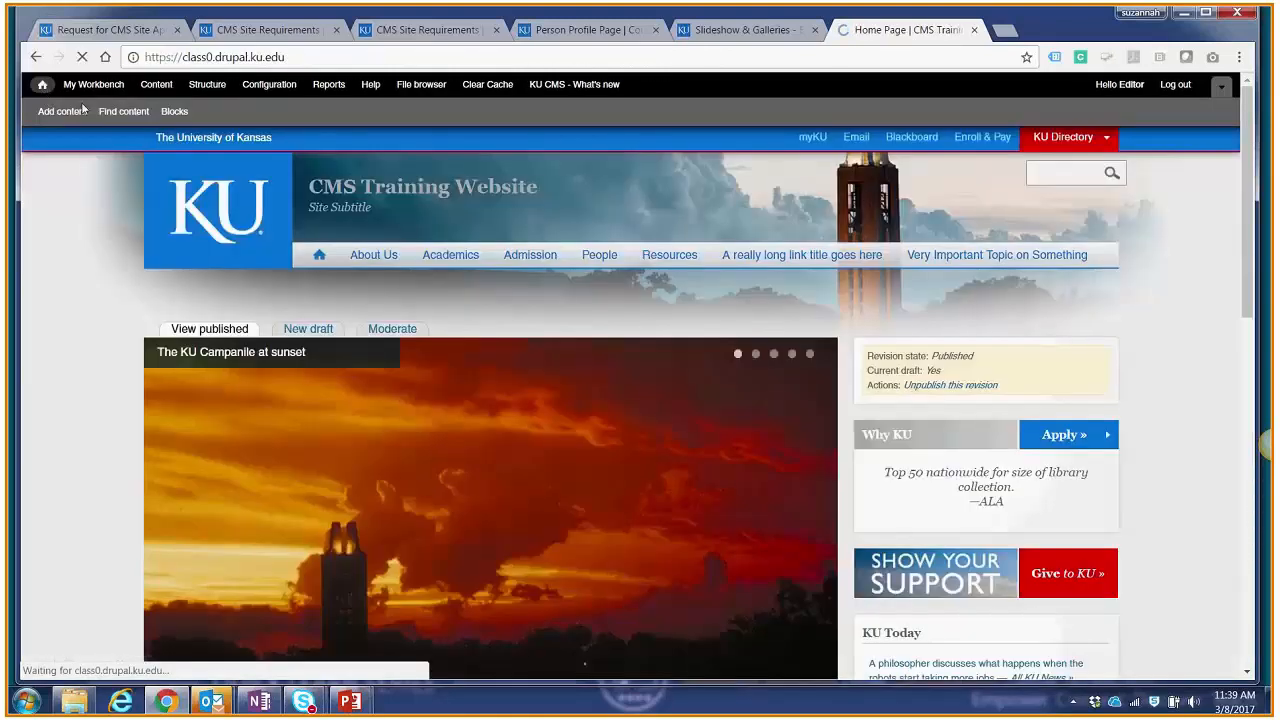
pyautogui.scroll(-1, 726, 301)
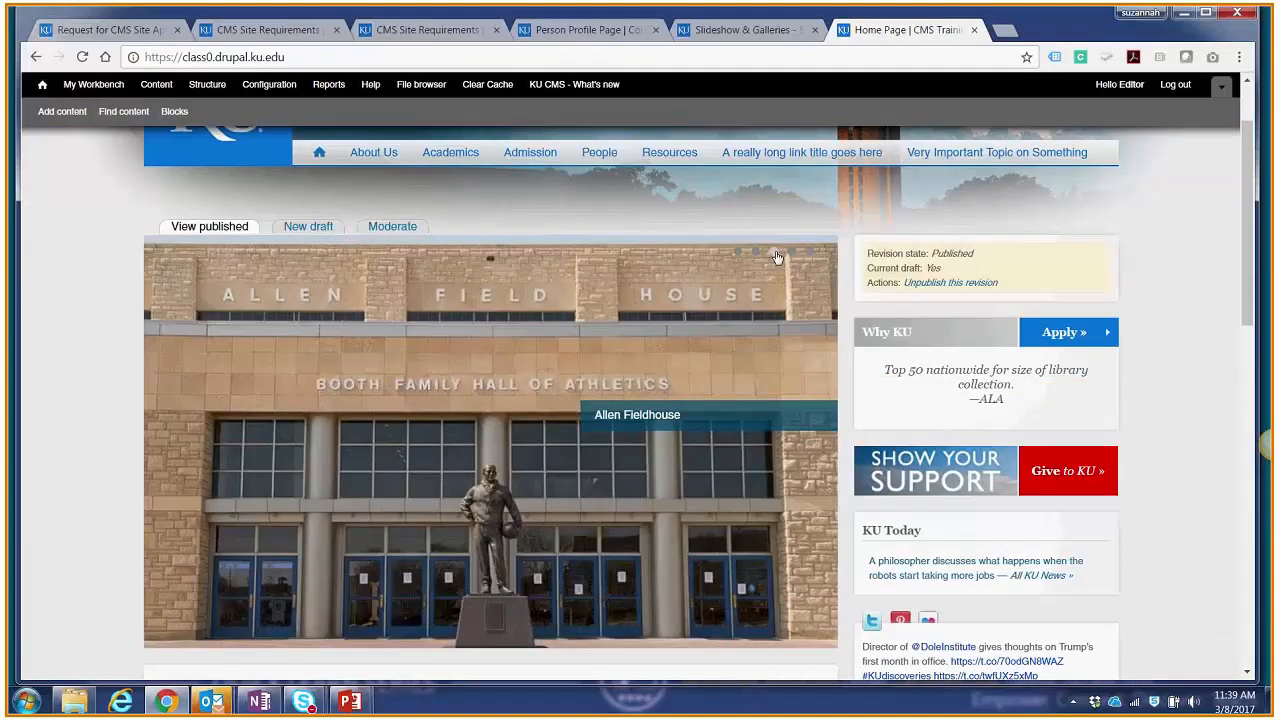
pyautogui.click(776, 255)
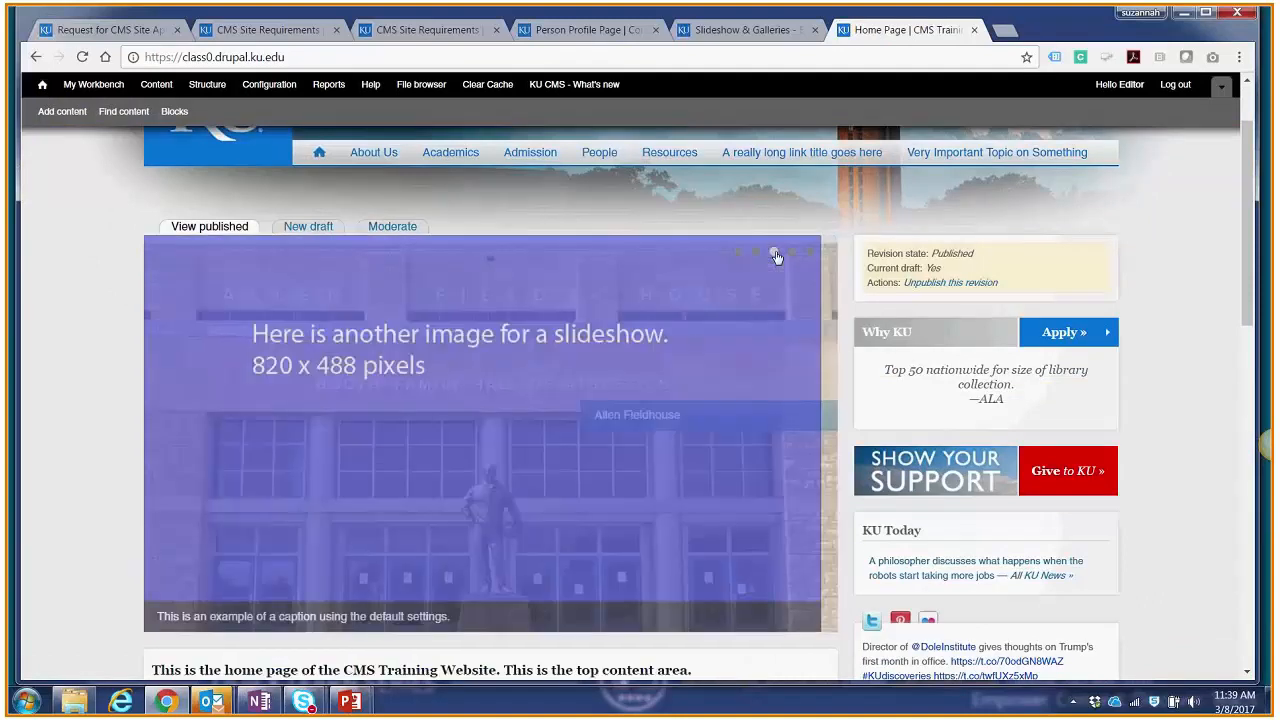
pyautogui.click(793, 256)
pyautogui.click(811, 257)
pyautogui.click(737, 251)
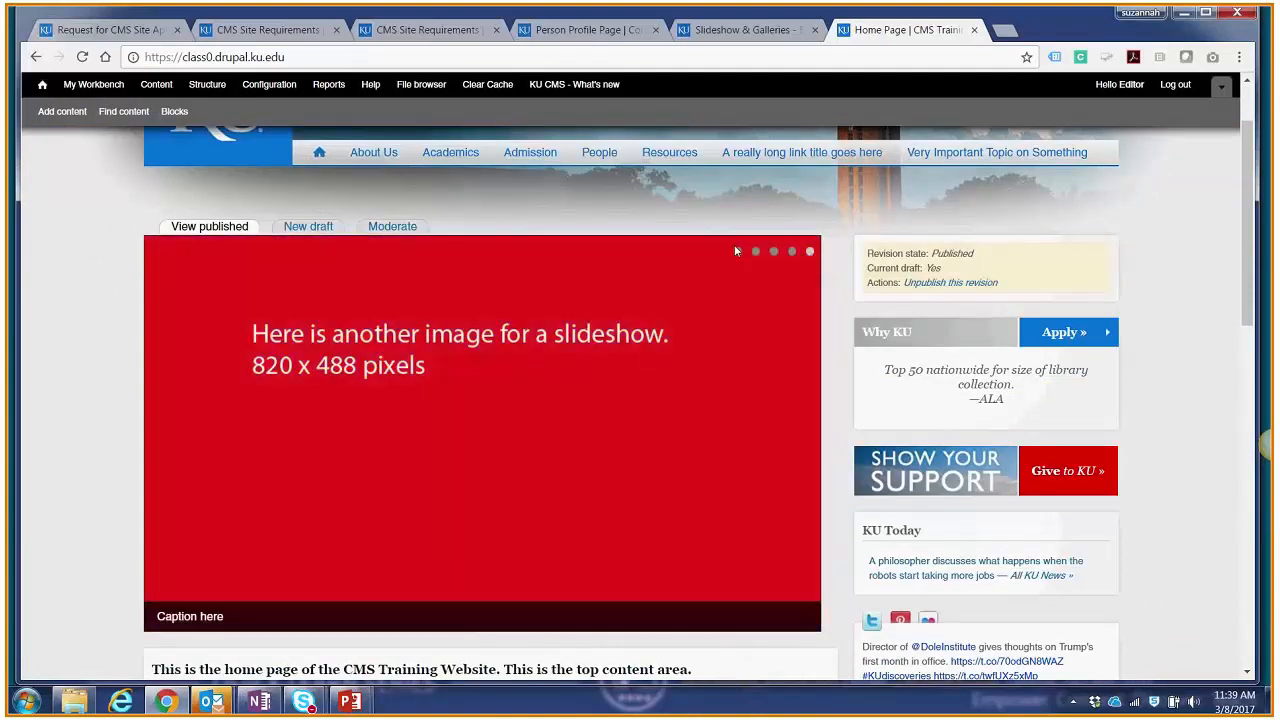
pyautogui.scroll(2, 581, 200)
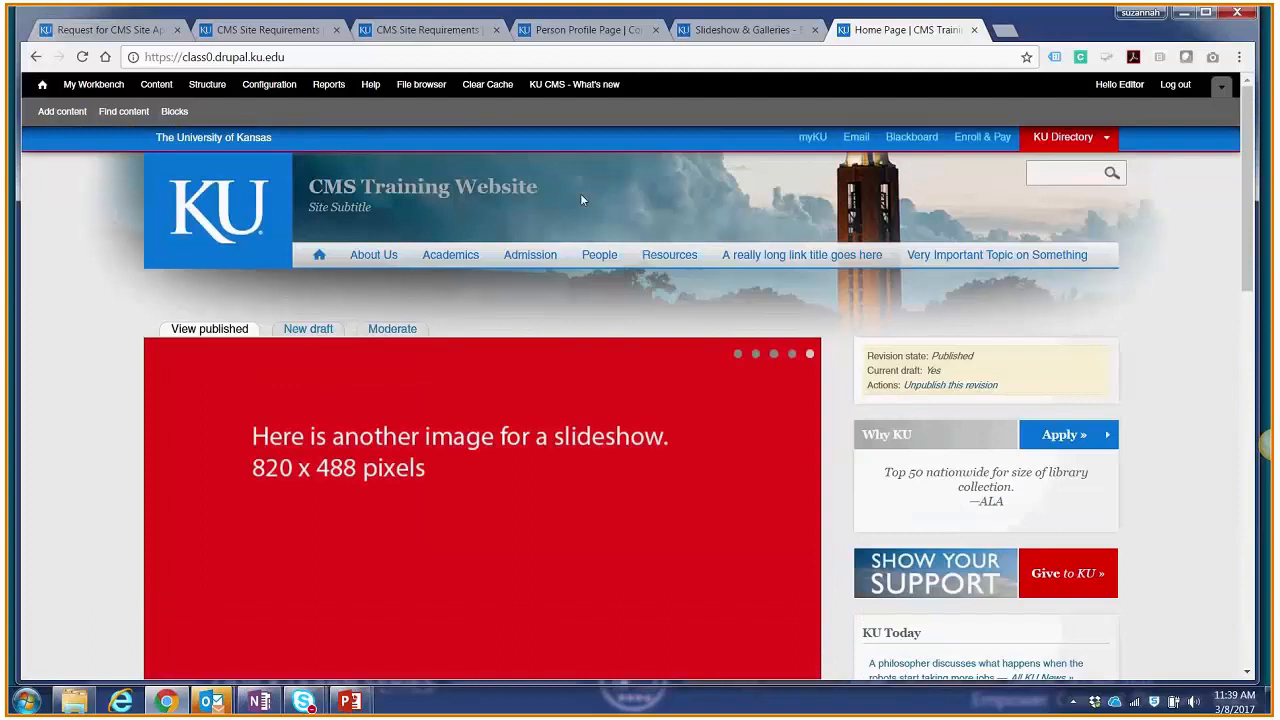
# Step: Switch to the PowerPoint slideshow and advance from the Adding Slides instructions to the Degrees guidelines slide
pyautogui.moveTo(370, 706)
pyautogui.click(441, 615)
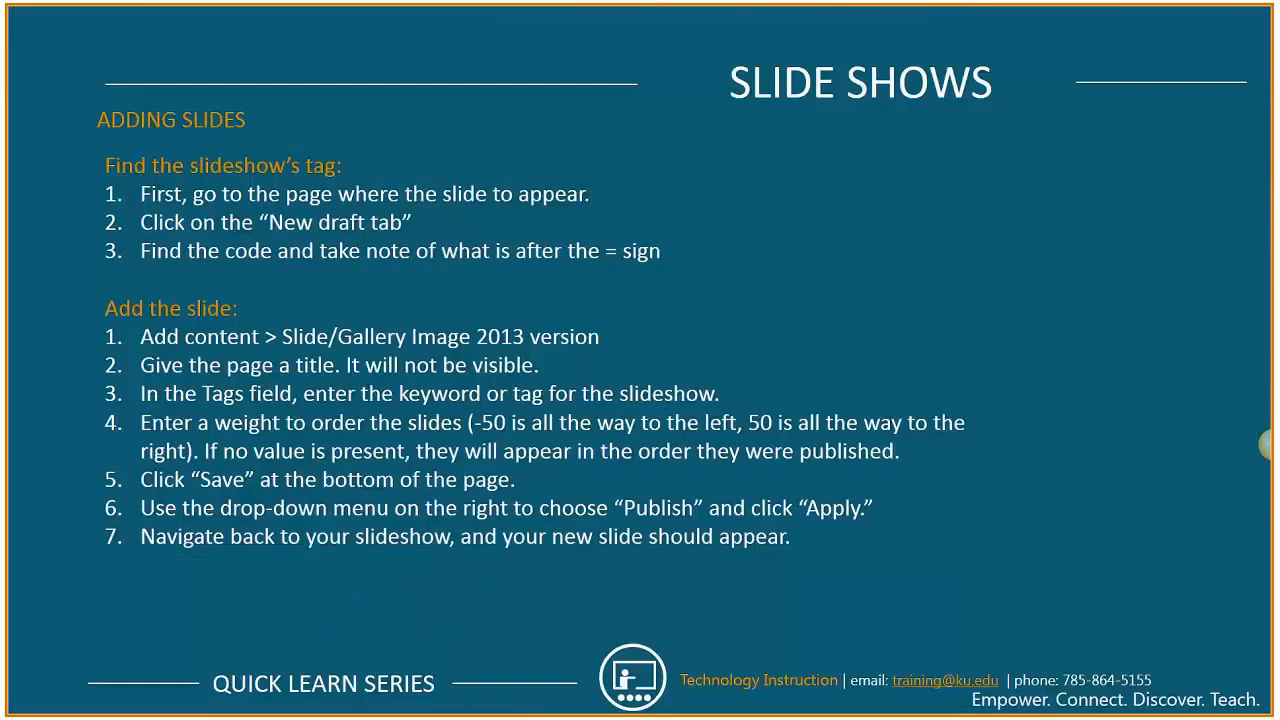
pyautogui.press('Right')
pyautogui.press('Right')
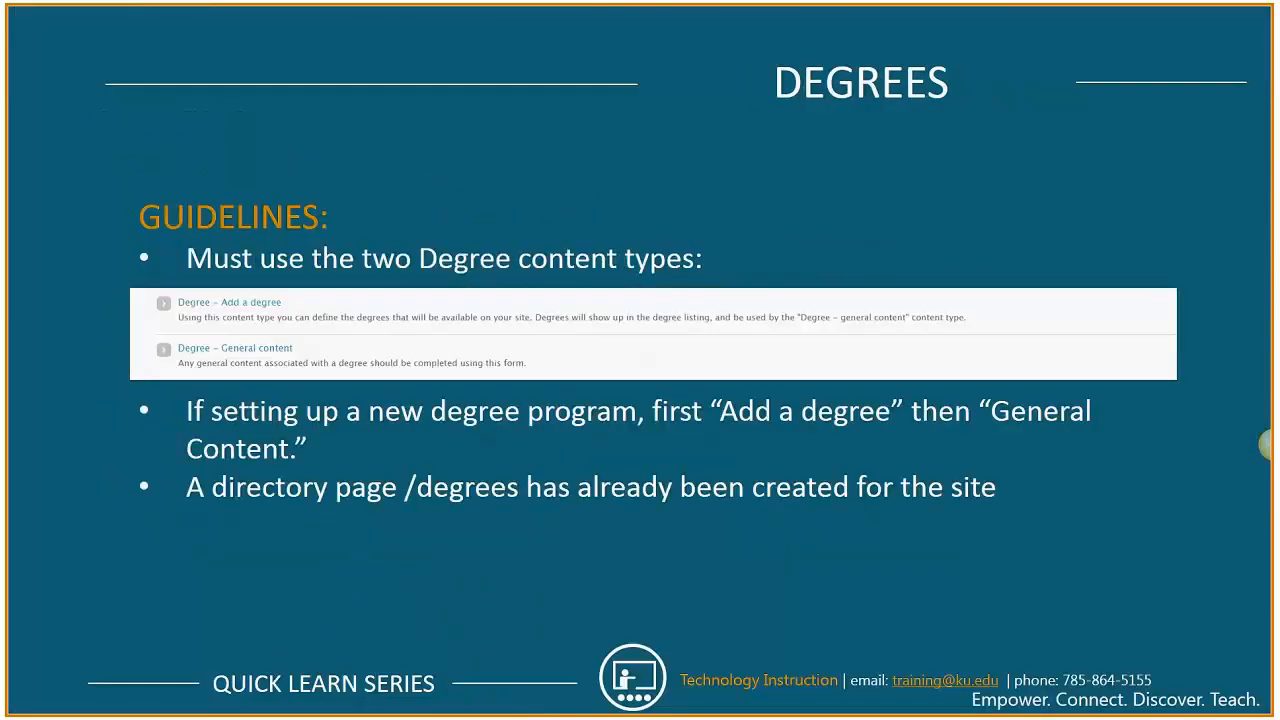
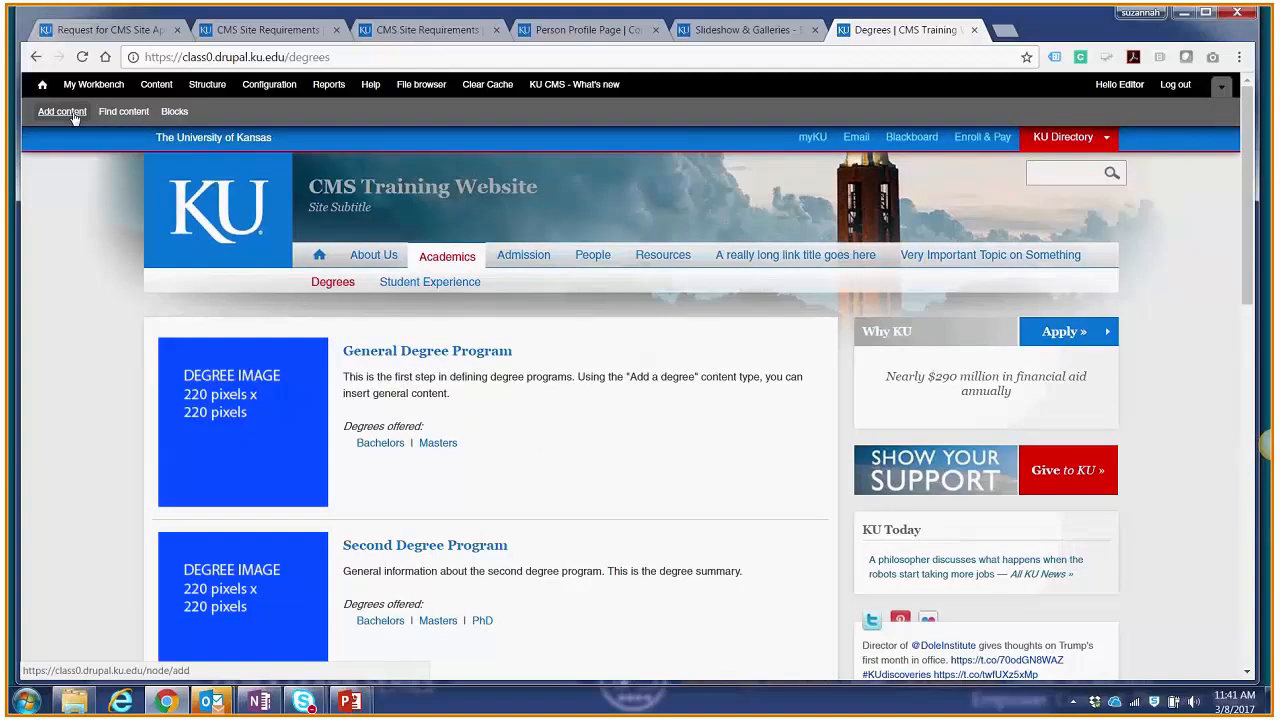
# Step: Start a new Degree - Add a degree item and title it "Strategic Communications"
pyautogui.click(62, 112)
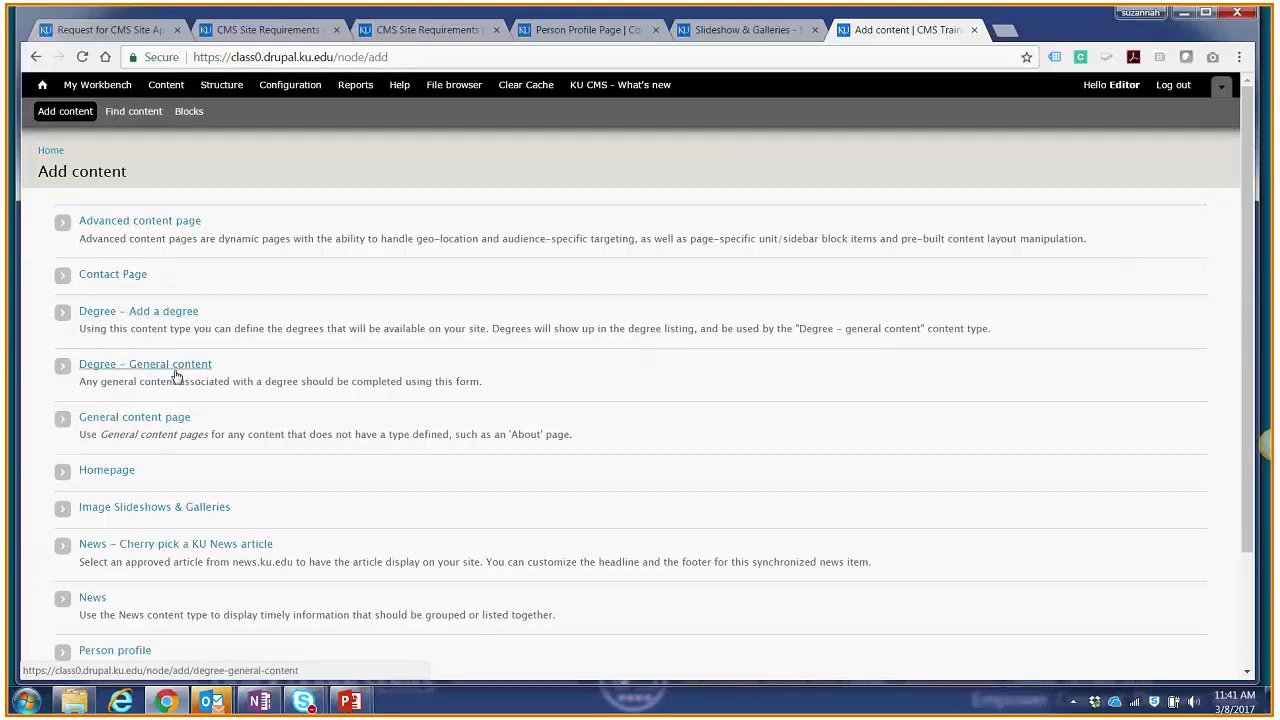
pyautogui.click(184, 313)
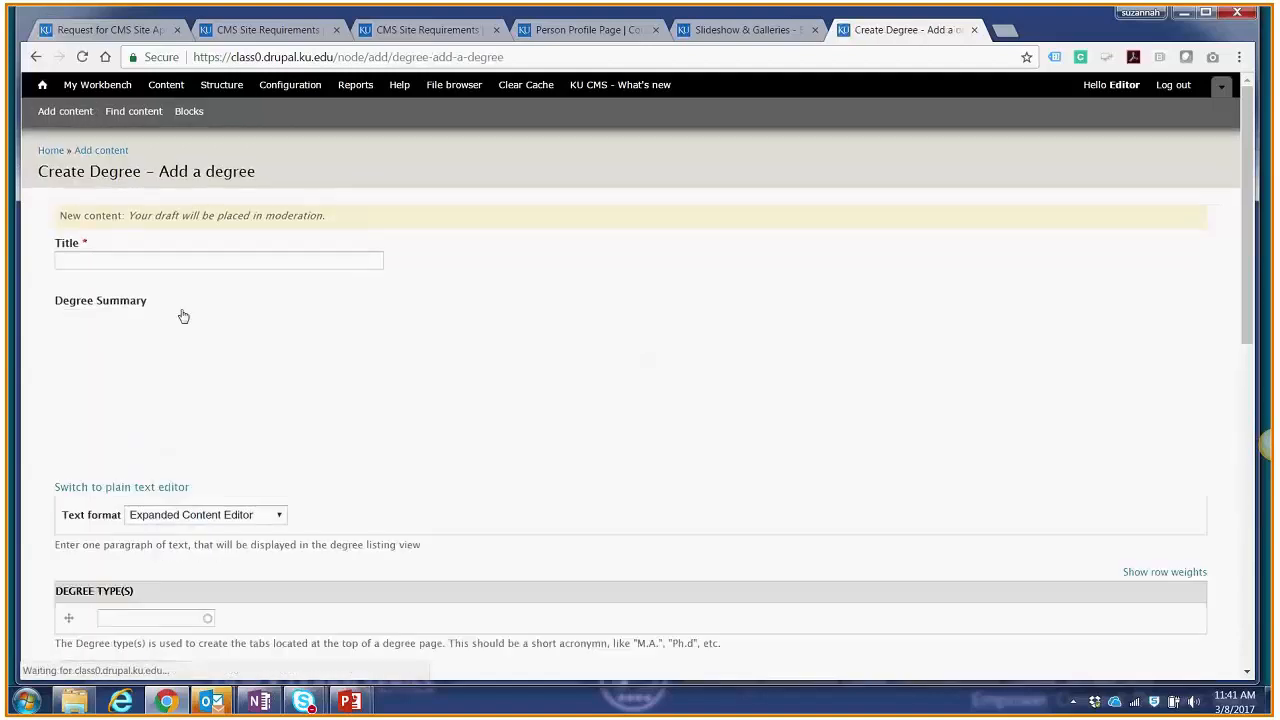
pyautogui.click(186, 258)
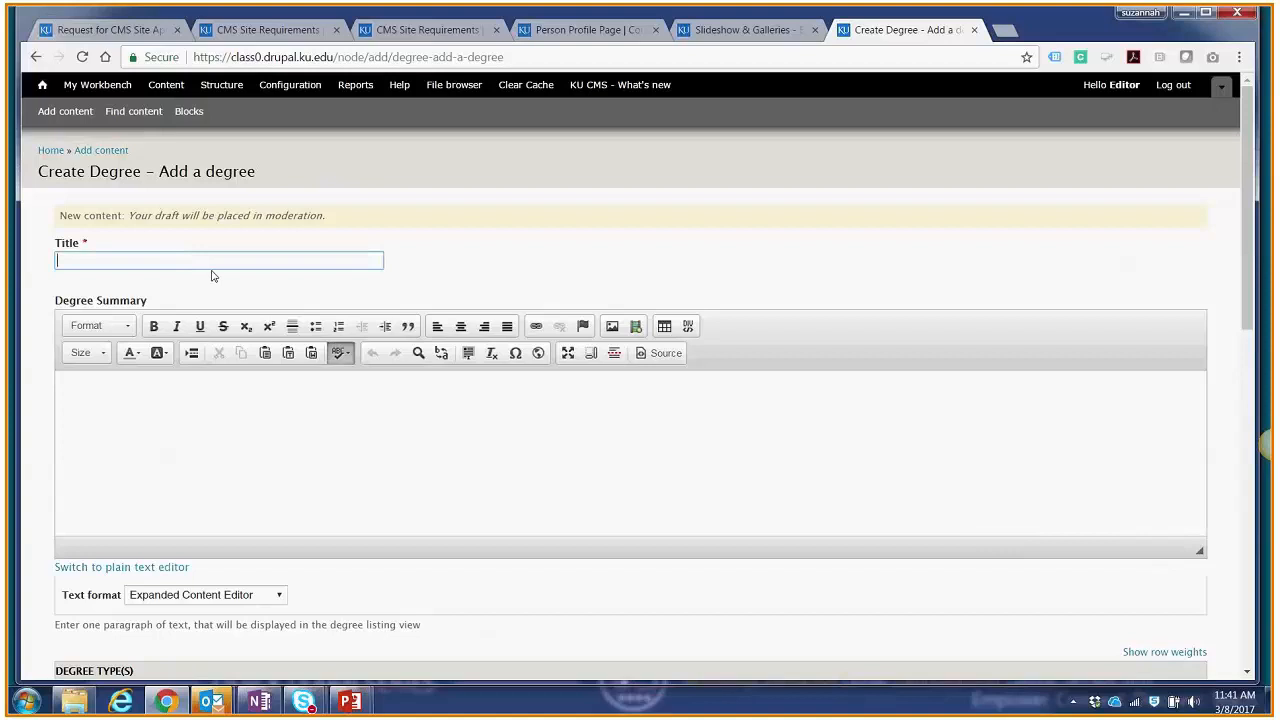
pyautogui.write('Strateg')
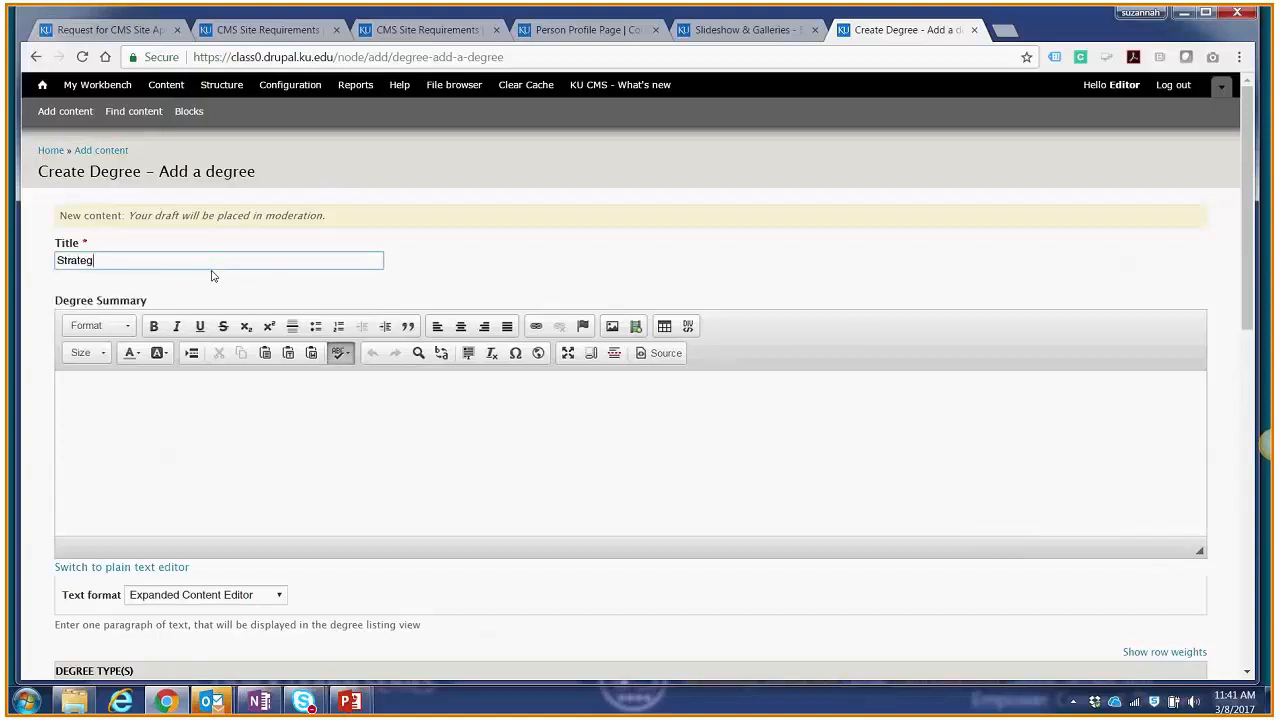
pyautogui.write('ic commu')
pyautogui.press('BackSpace')
pyautogui.press('BackSpace')
pyautogui.press('BackSpace')
pyautogui.press('BackSpace')
pyautogui.press('BackSpace')
pyautogui.write('Communications')
# Step: Enter "This would be about Strategic Communications." as the degree summary
pyautogui.press('Tab')
pyautogui.write('This would be about St')
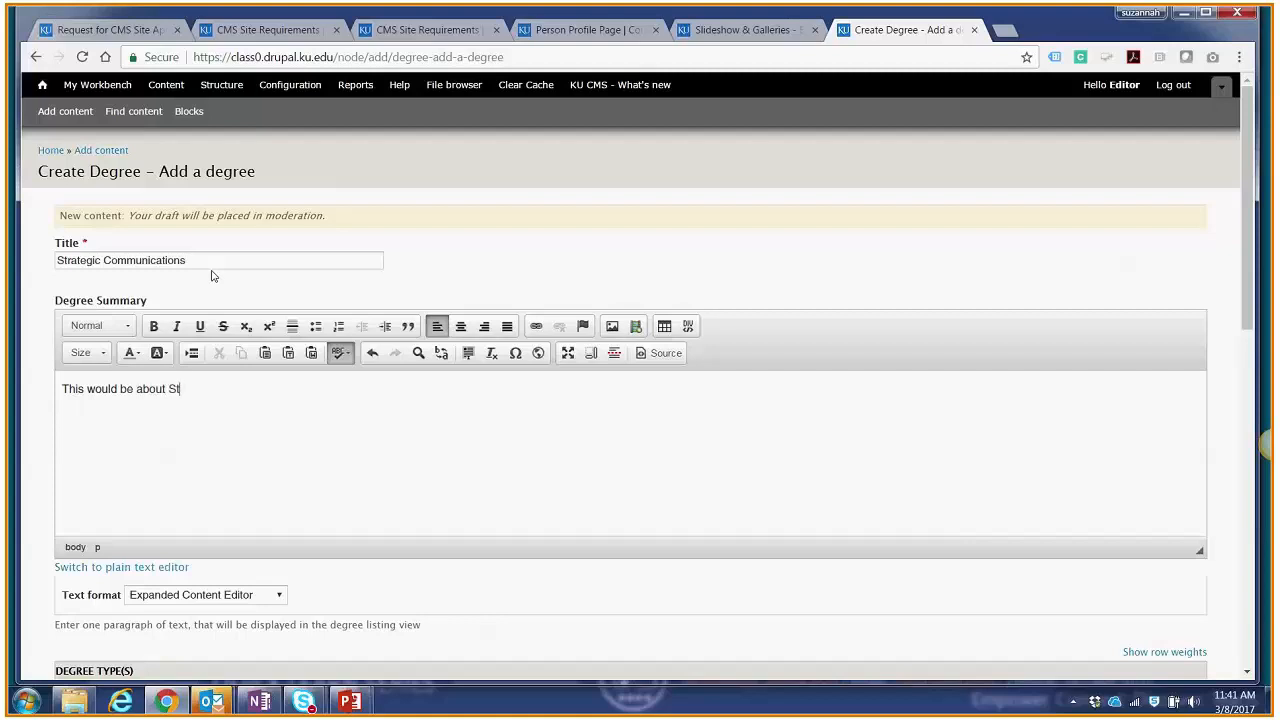
pyautogui.write('rategic Communications.')
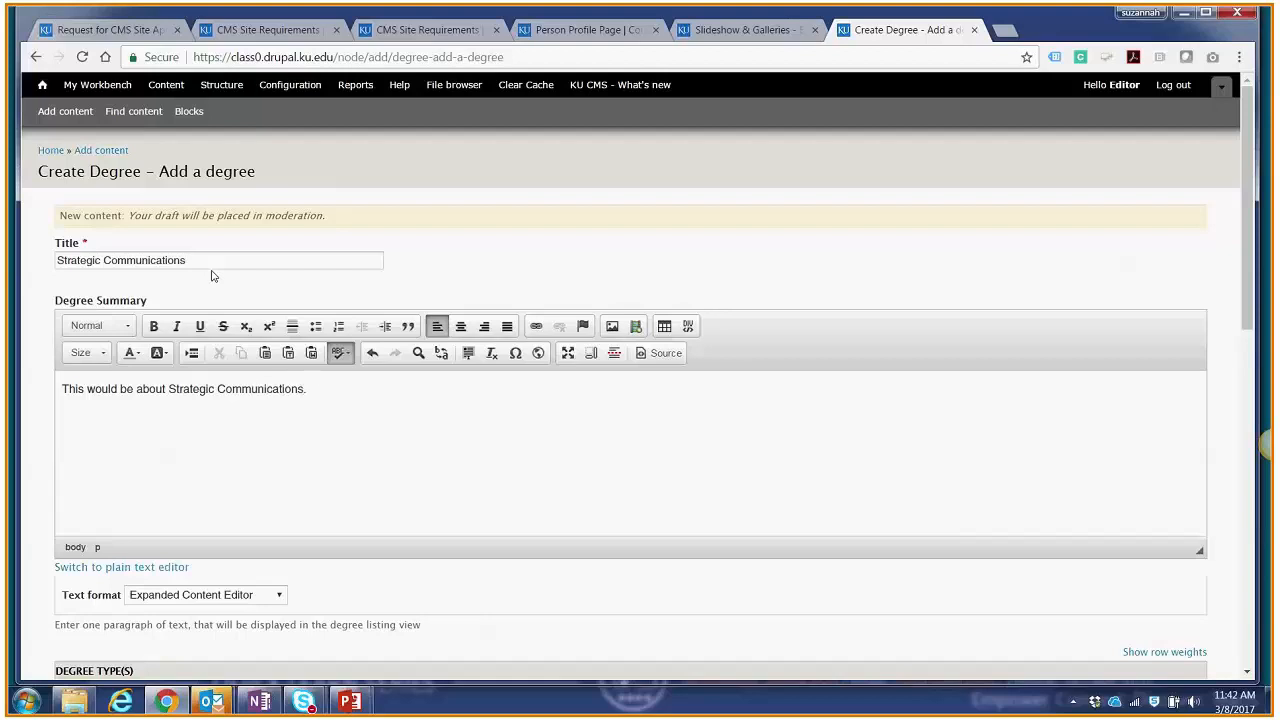
# Step: Add Bachelors and Masters as the two degree types offered for the degree
pyautogui.scroll(-3, 211, 275)
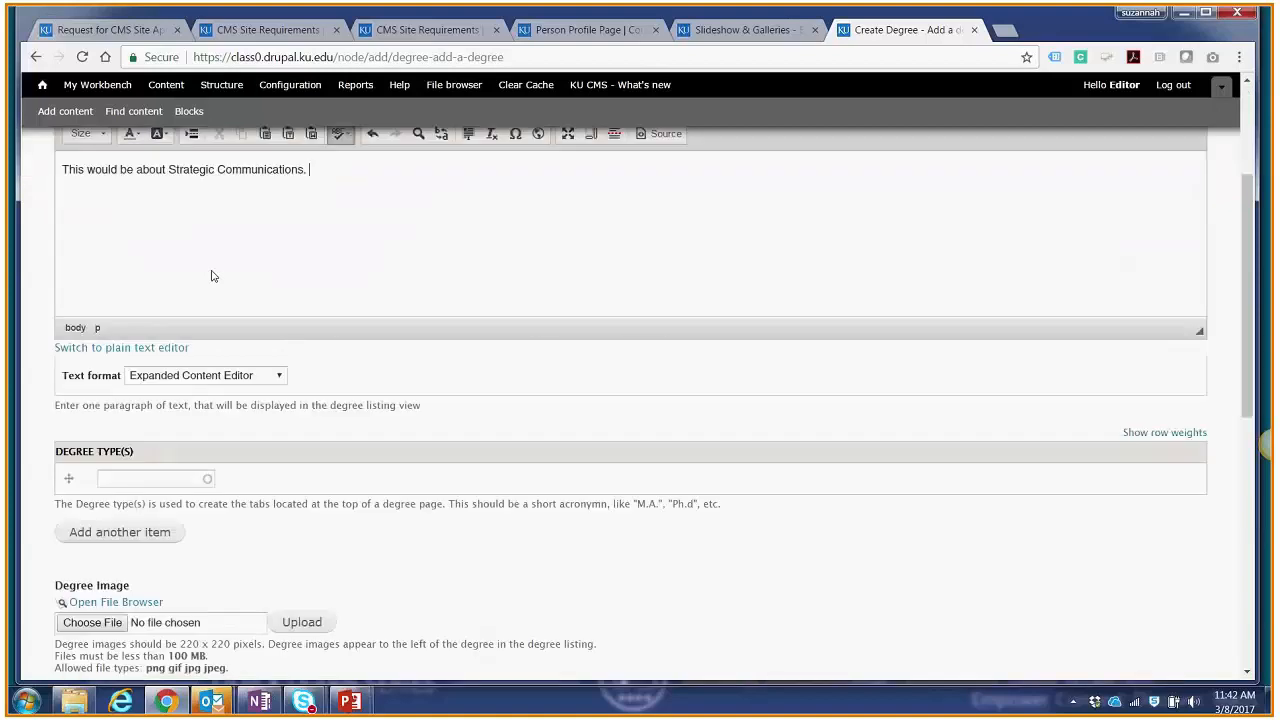
pyautogui.click(134, 363)
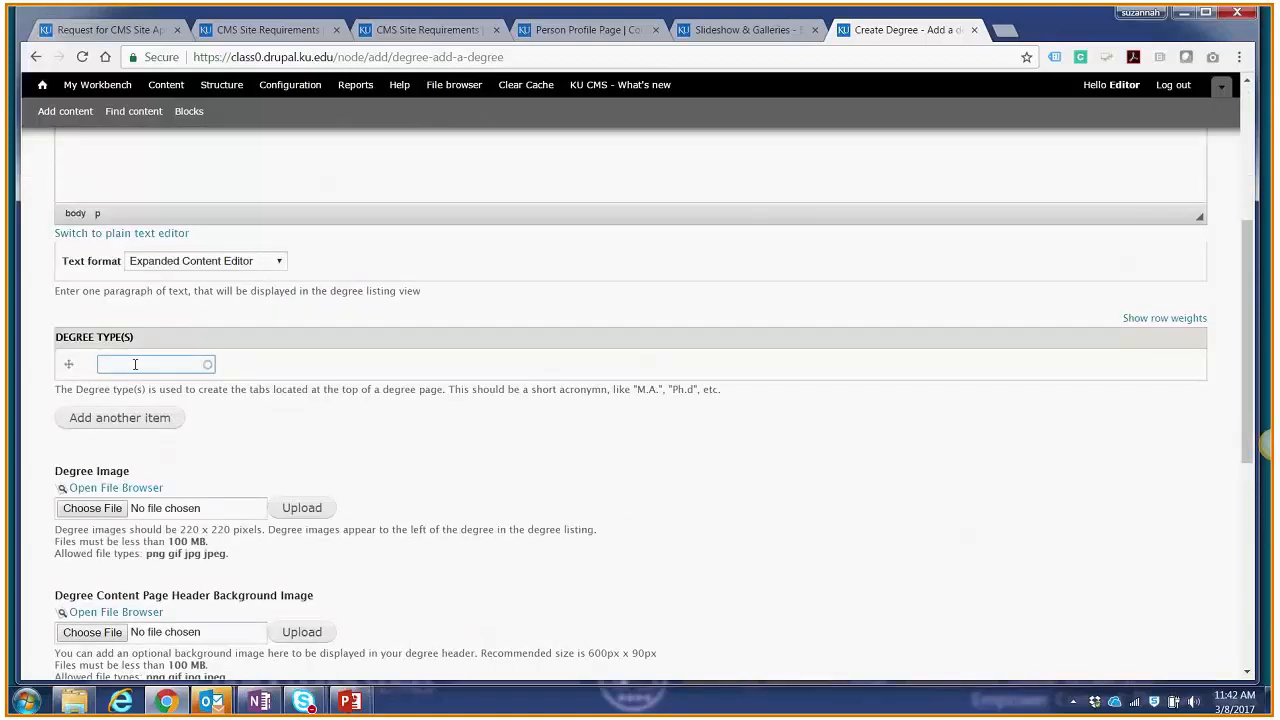
pyautogui.write('BA')
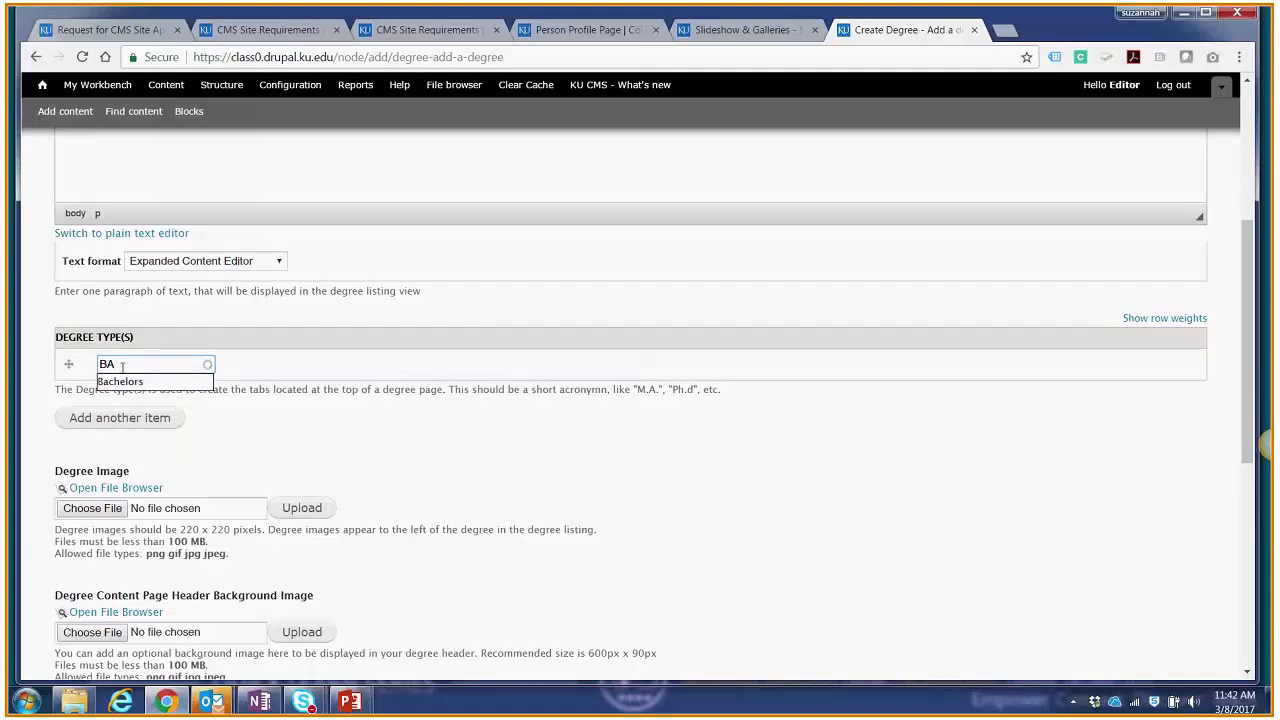
pyautogui.moveTo(122, 367); pyautogui.dragTo(91, 368)
pyautogui.write('Bachelors')
pyautogui.click(145, 425)
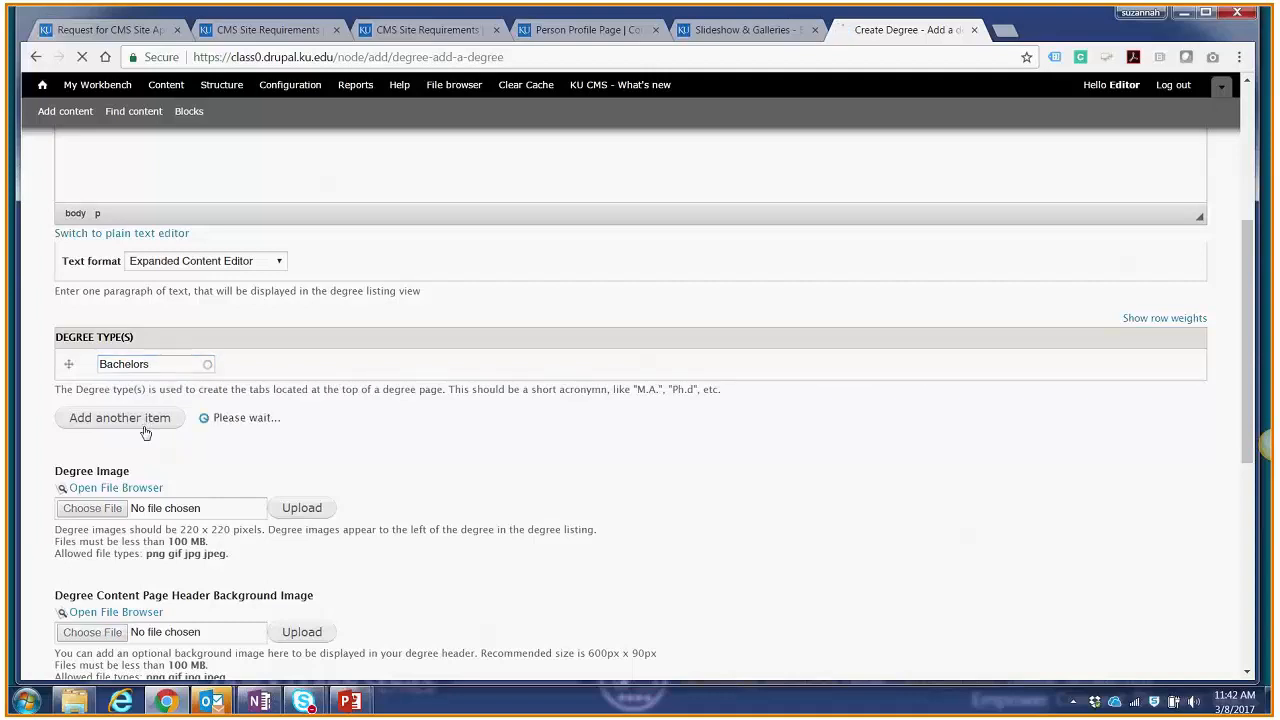
pyautogui.click(150, 396)
pyautogui.write('Masters')
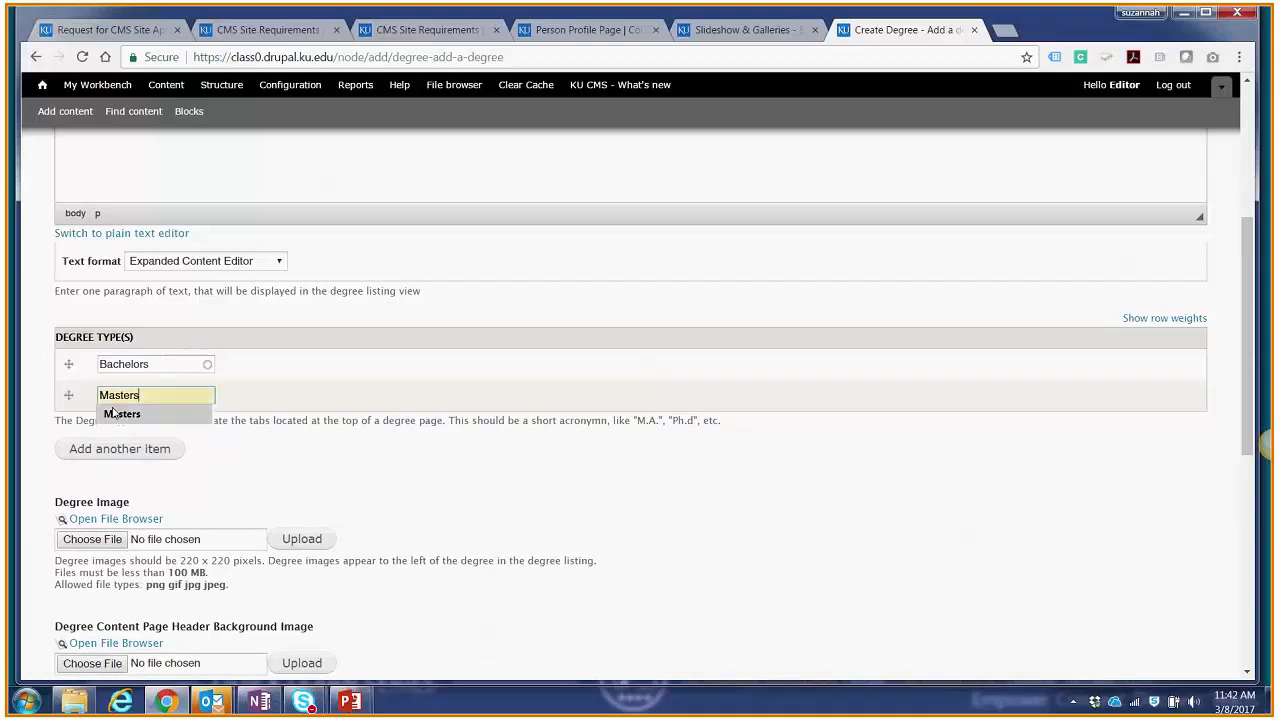
pyautogui.click(123, 416)
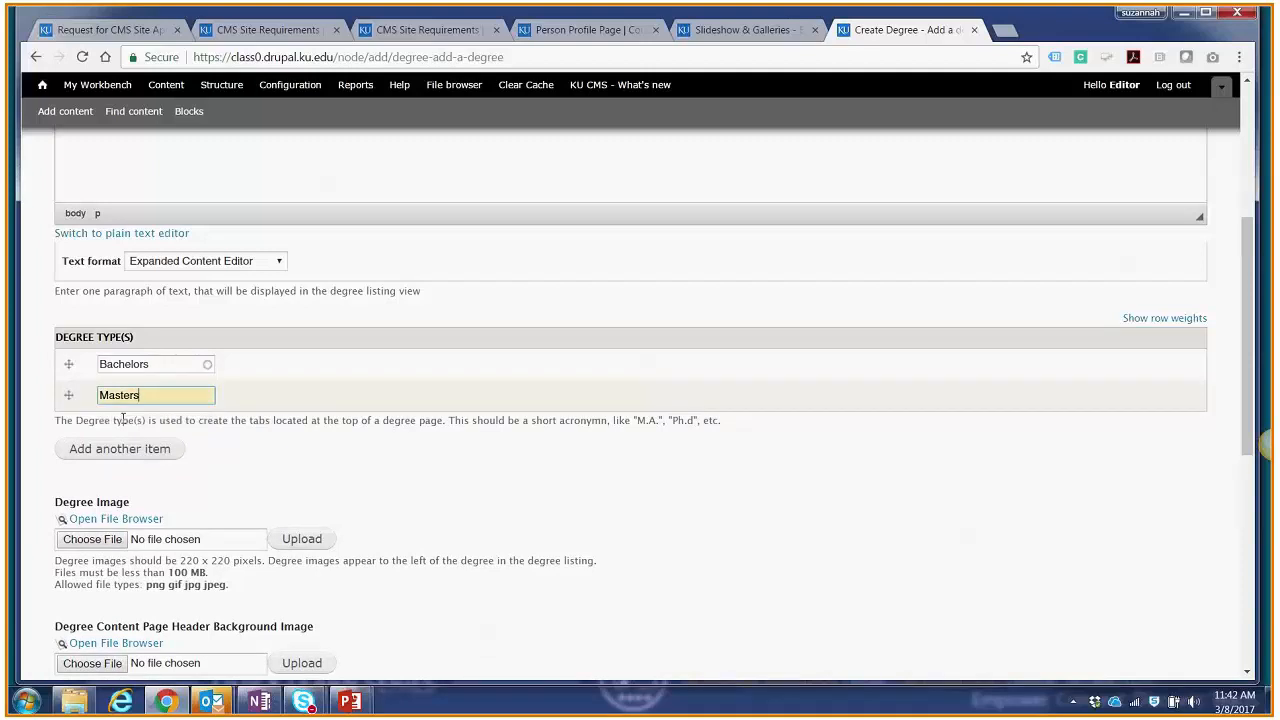
# Step: Choose the DegreeImage_200x200 file from the Desktop as the degree image
pyautogui.scroll(-1, 338, 500)
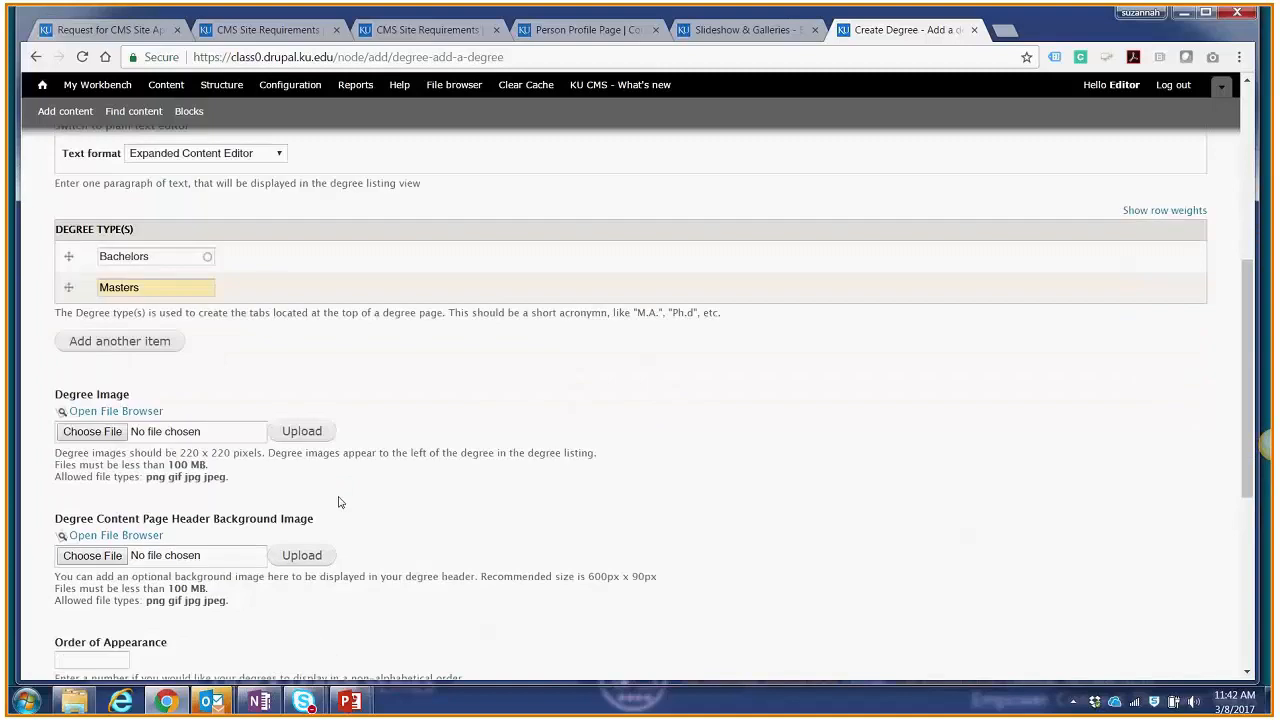
pyautogui.scroll(-1, 338, 502)
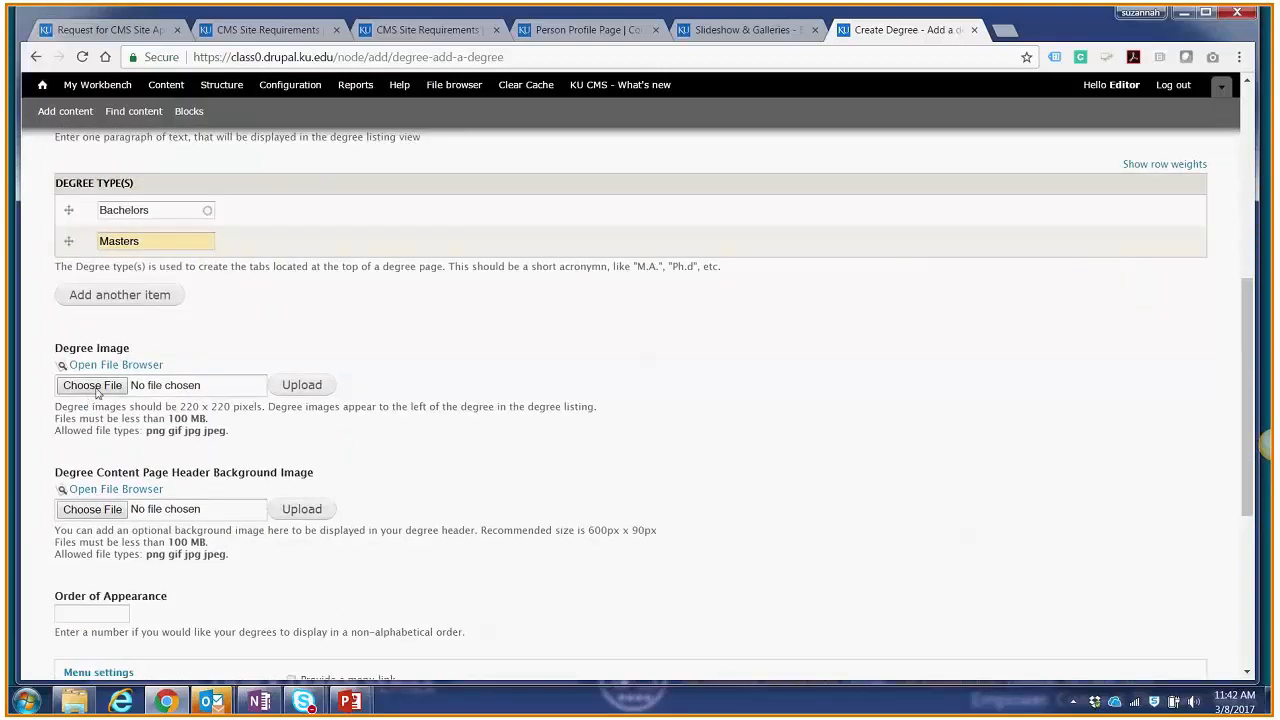
pyautogui.moveTo(180, 406); pyautogui.dragTo(243, 406)
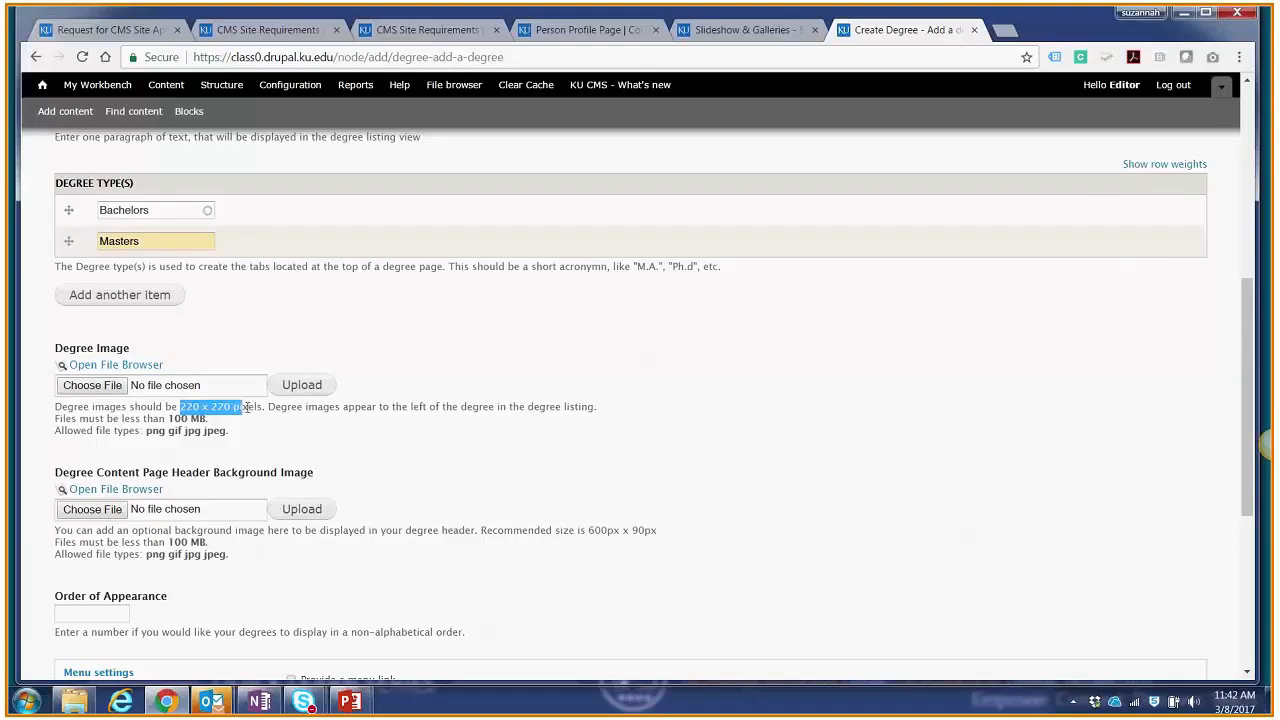
pyautogui.click(92, 385)
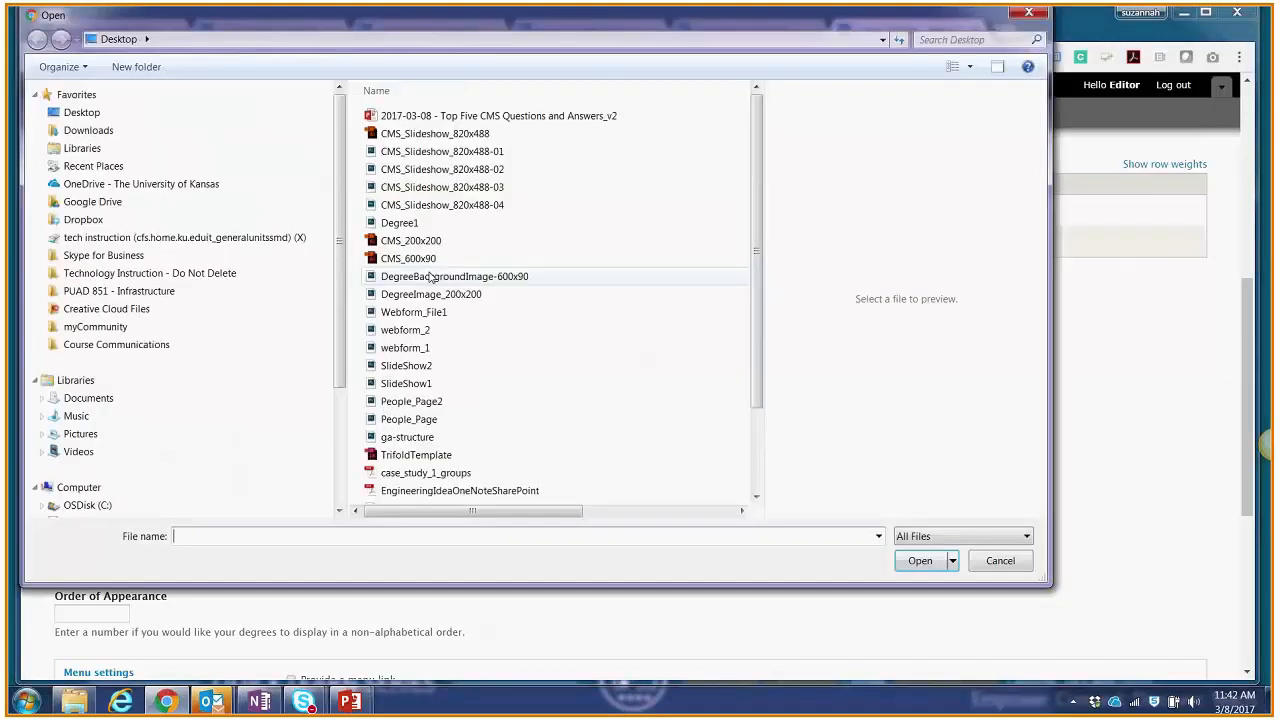
pyautogui.click(430, 294)
pyautogui.click(938, 560)
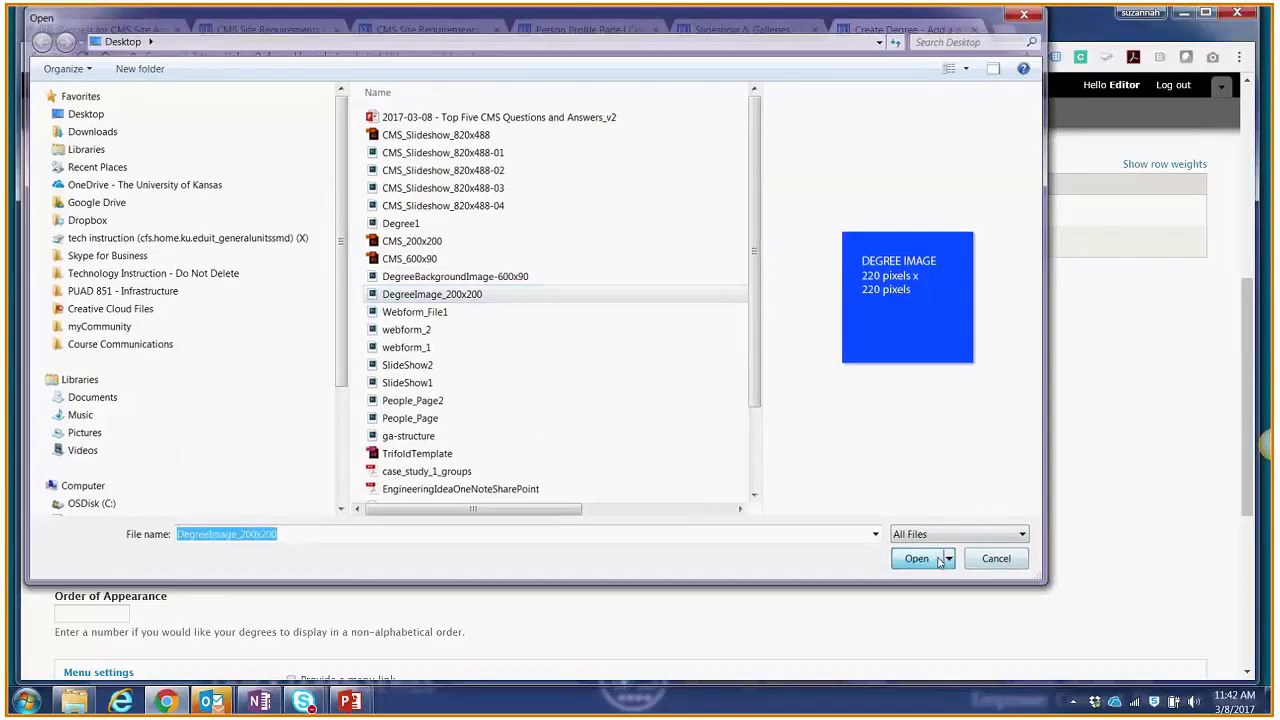
# Step: Set the degree's moderation state to Published and save it
pyautogui.scroll(-3, 479, 413)
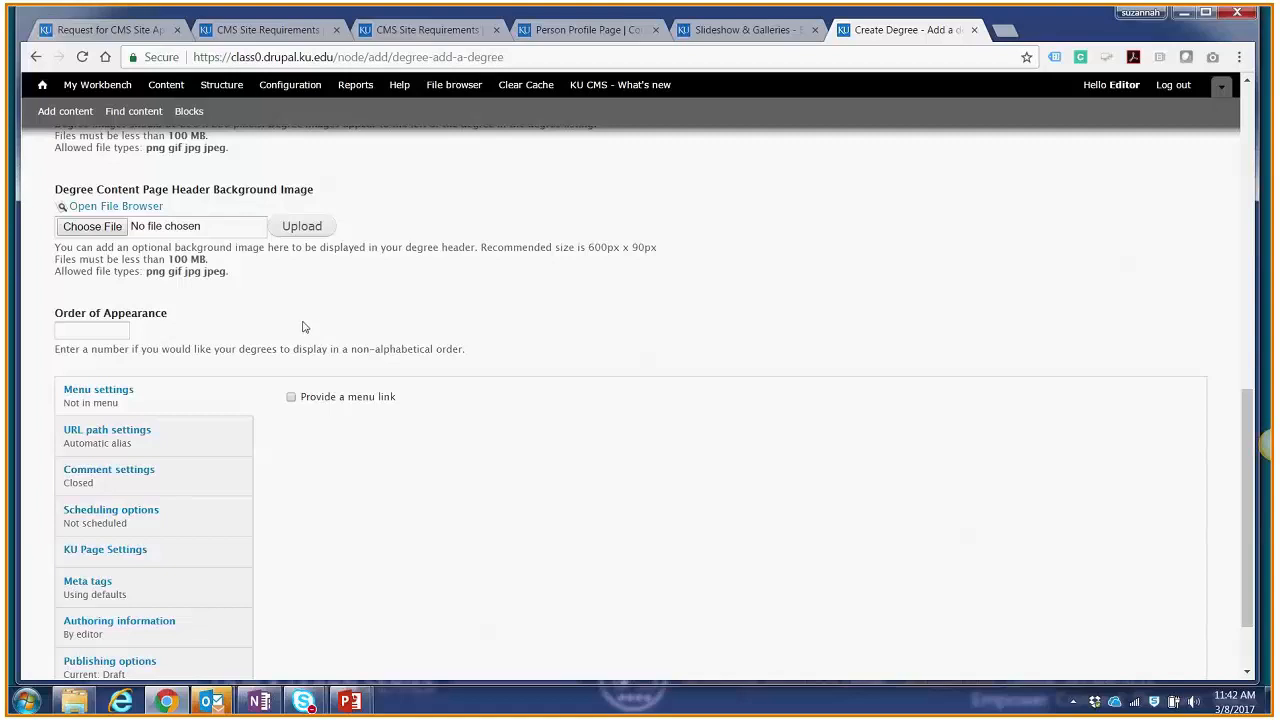
pyautogui.scroll(7, 305, 327)
pyautogui.scroll(-15, 305, 327)
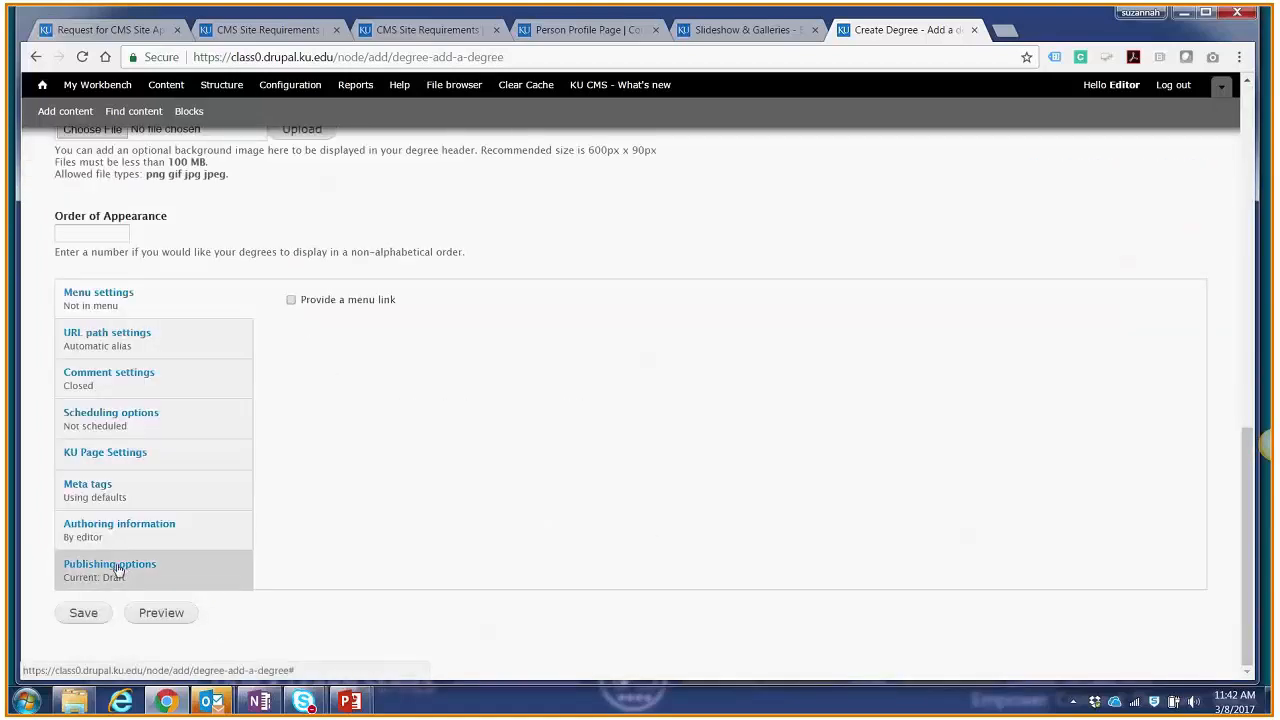
pyautogui.click(124, 568)
pyautogui.click(332, 516)
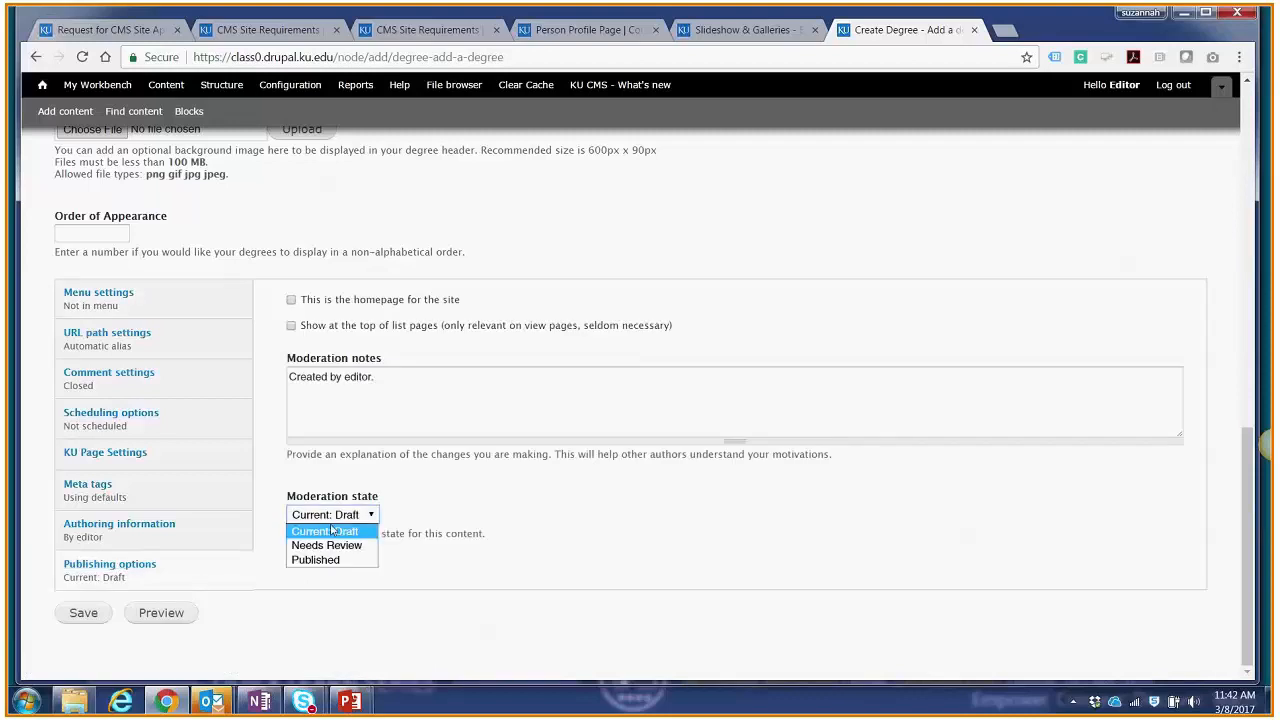
pyautogui.click(316, 560)
pyautogui.click(105, 613)
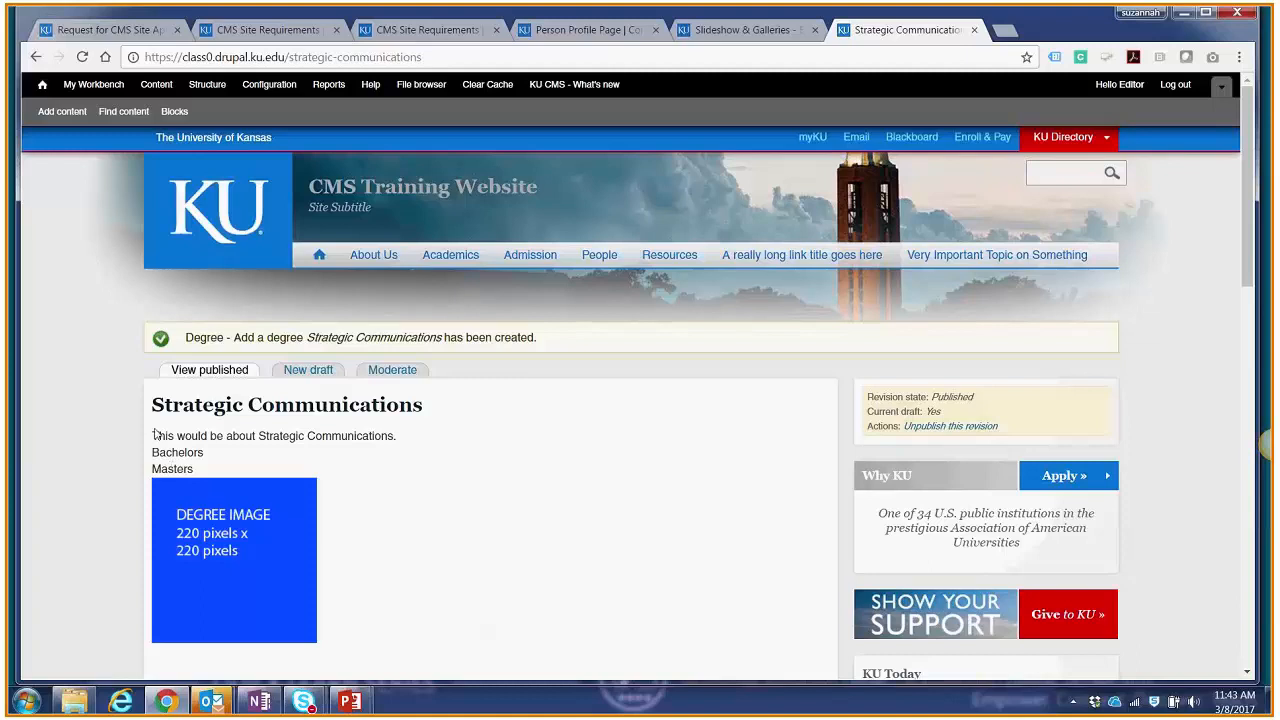
# Step: Start a new Degree - General content item and title it "Strategic Communications Bachelors"
pyautogui.click(64, 112)
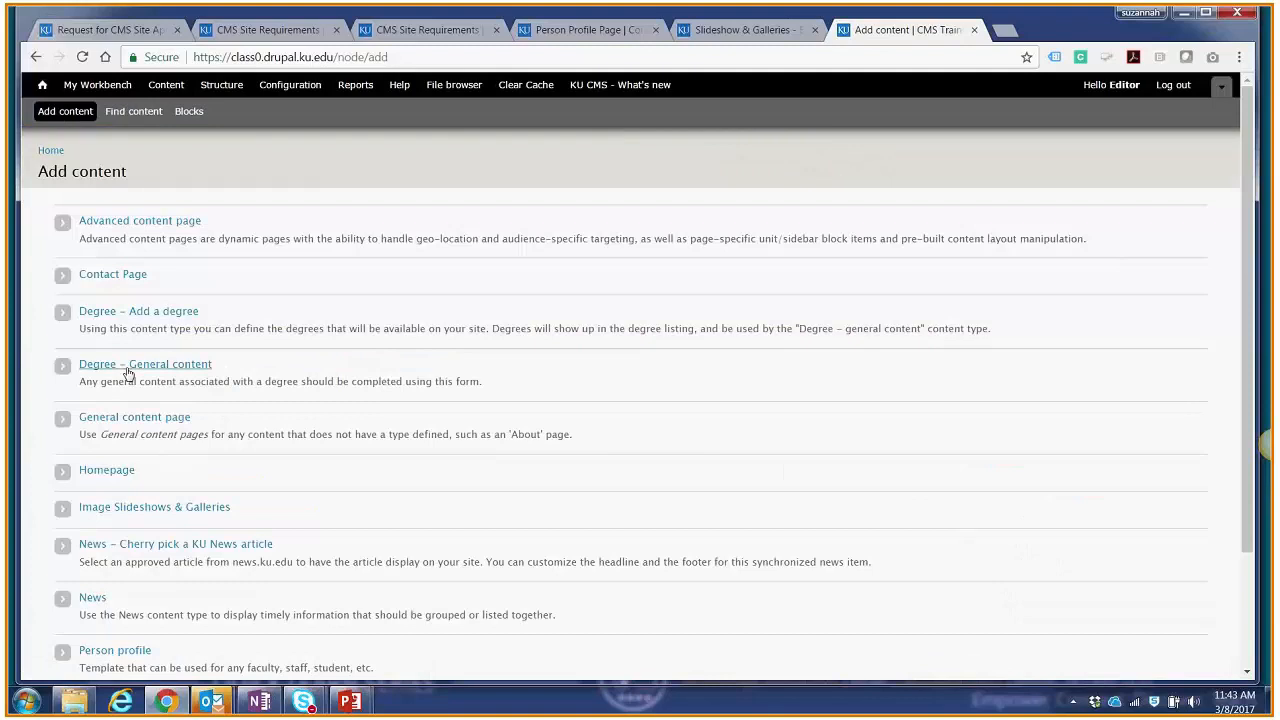
pyautogui.click(128, 374)
pyautogui.click(133, 258)
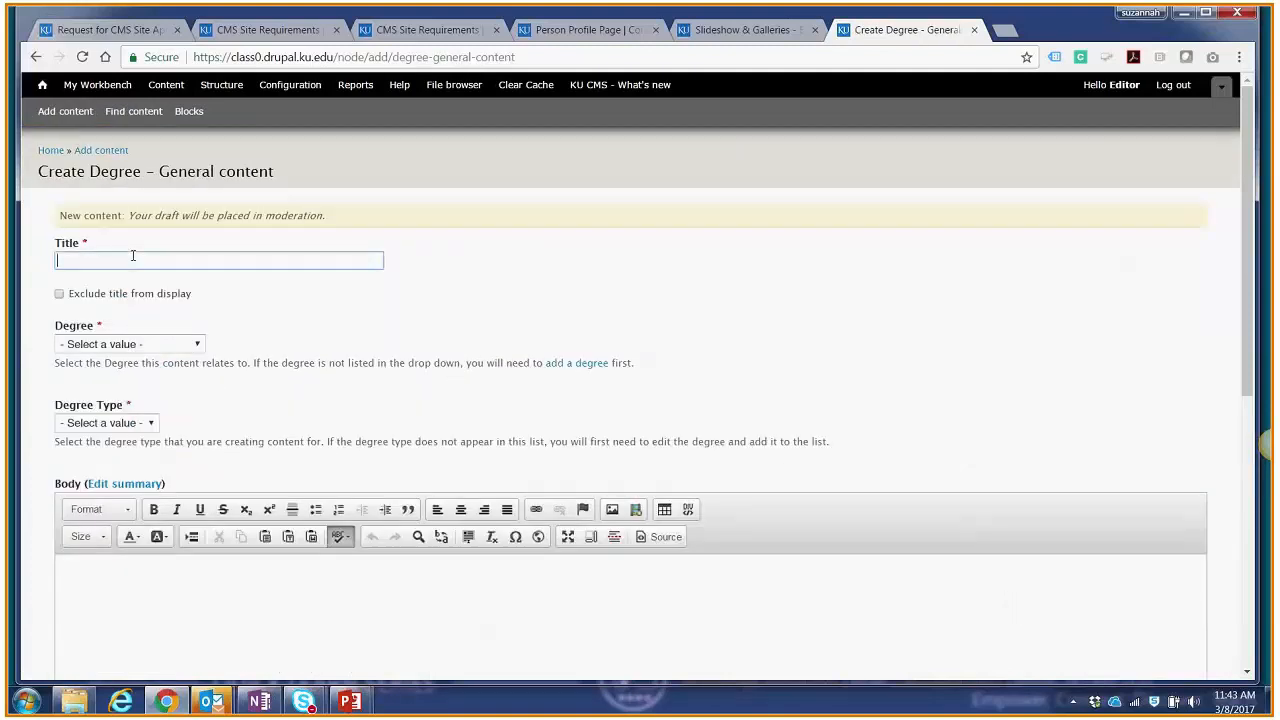
pyautogui.write('Sttud')
pyautogui.press('BackSpace')
pyautogui.press('BackSpace')
pyautogui.press('BackSpace')
pyautogui.press('BackSpace')
pyautogui.write('ta')
pyautogui.press('BackSpace')
pyautogui.write('ra')
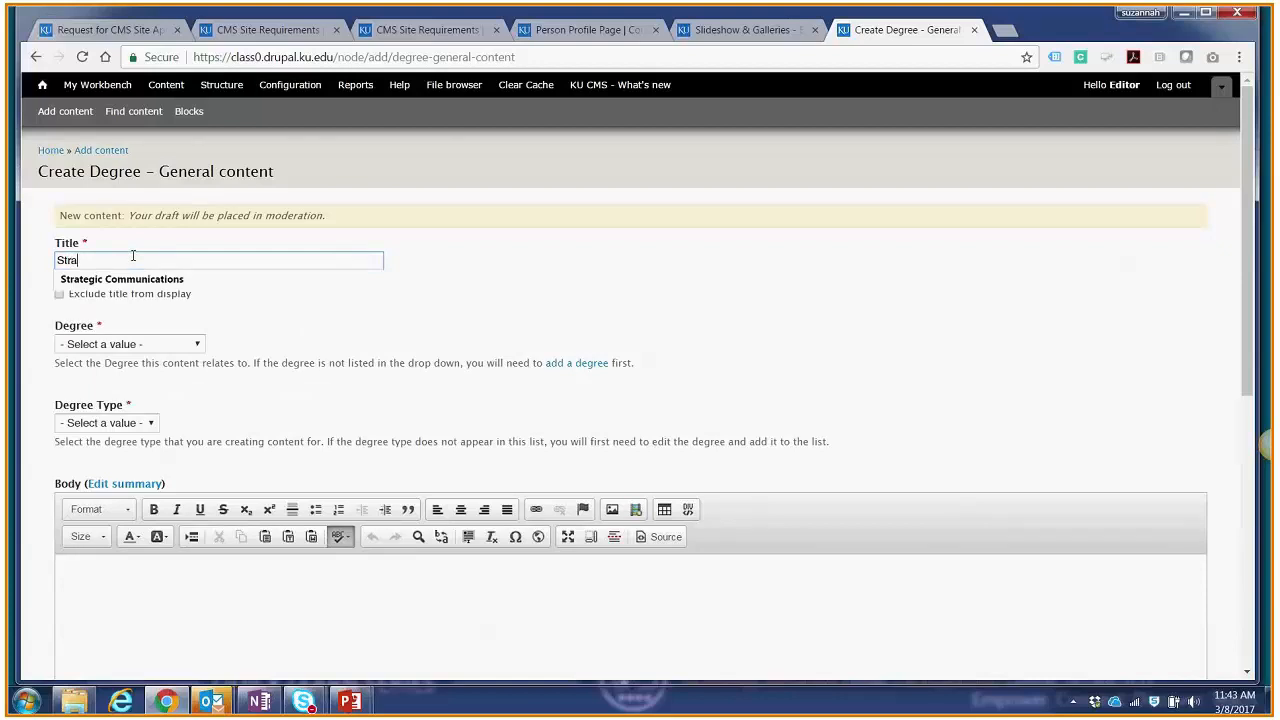
pyautogui.press('Down')
pyautogui.press('Return')
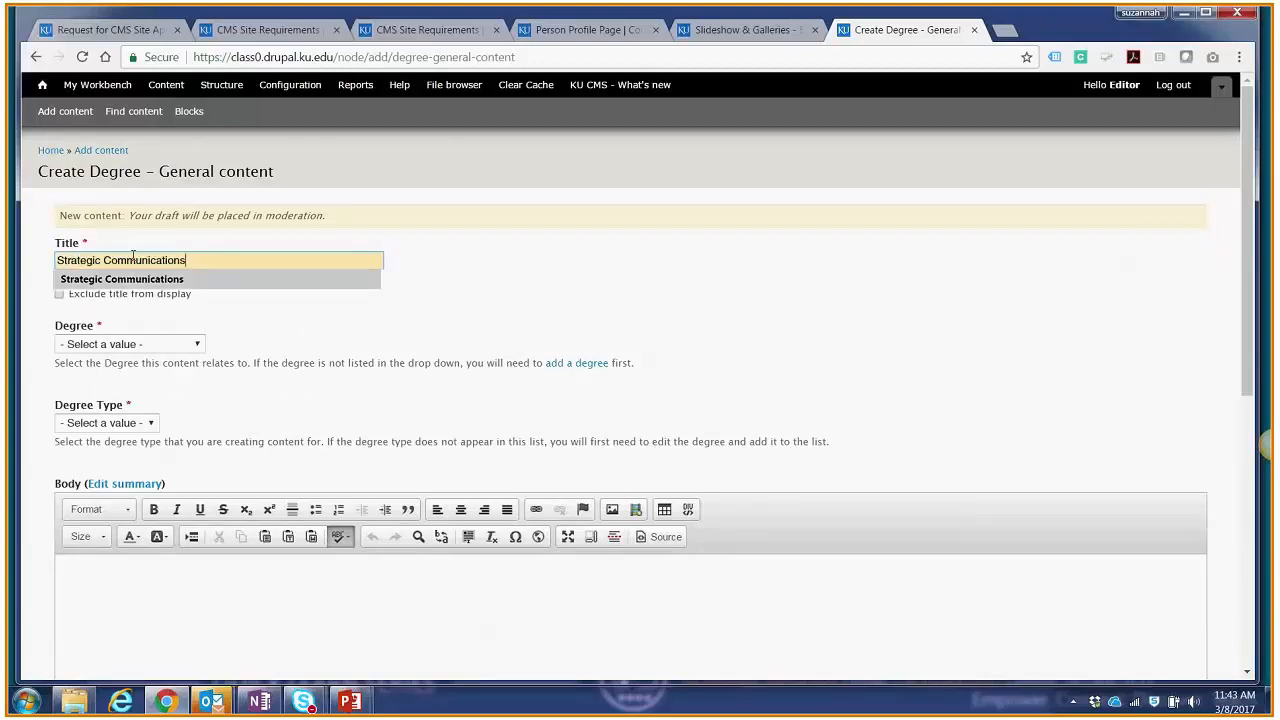
pyautogui.write('Bachelors')
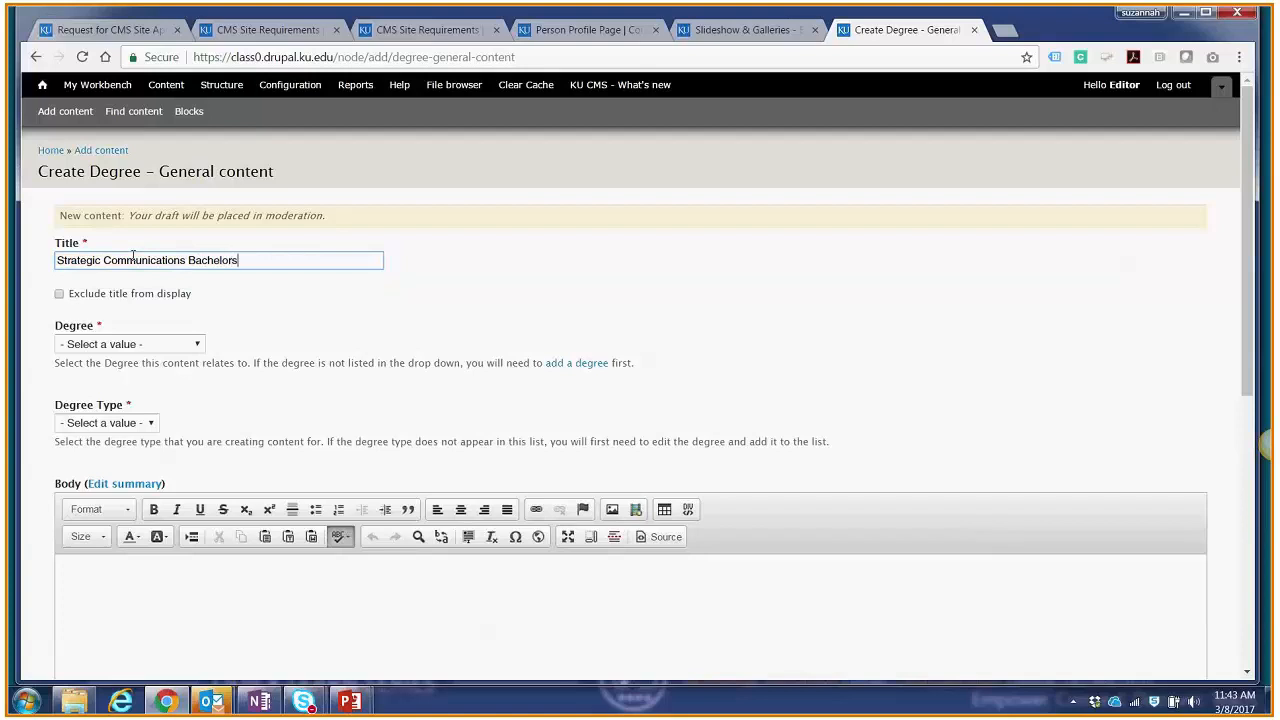
# Step: Assign the content to the Strategic Communications degree with the Bachelors degree type
pyautogui.click(140, 347)
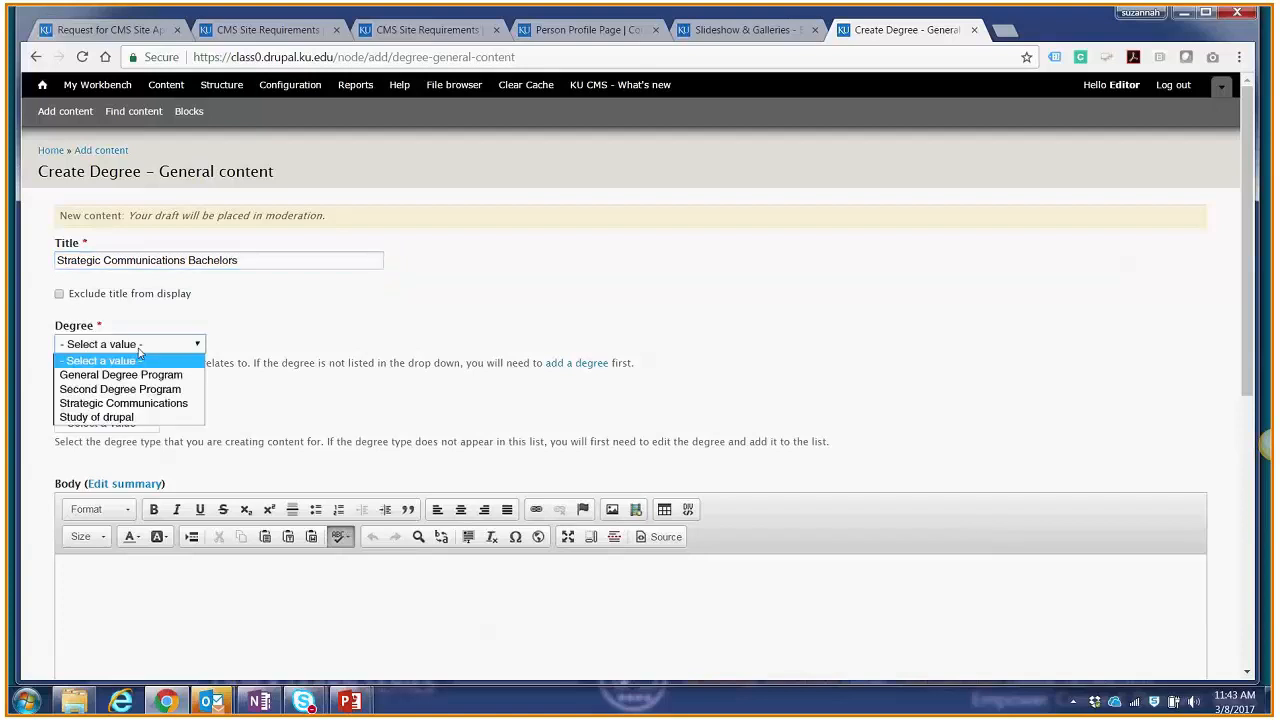
pyautogui.click(115, 404)
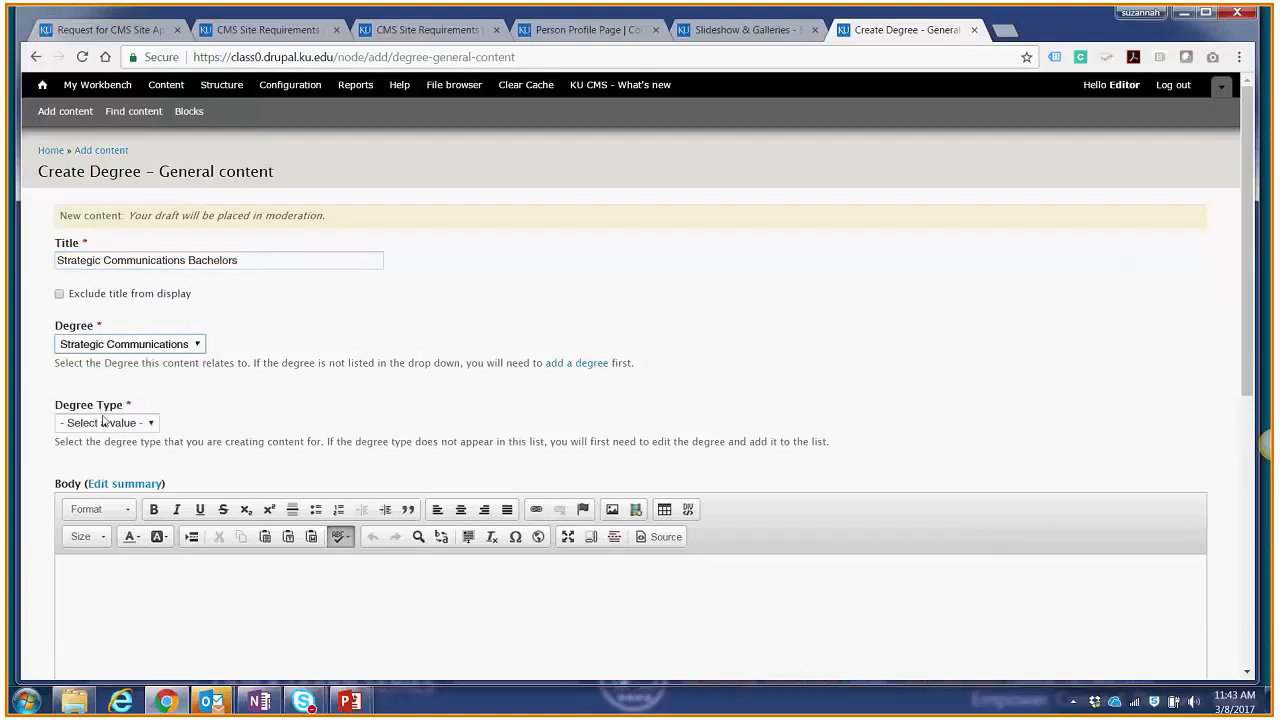
pyautogui.click(106, 424)
pyautogui.click(103, 455)
# Step: Enter "Info about BA in Strat Com." as the body text of the degree content
pyautogui.click(119, 571)
pyautogui.write('Info')
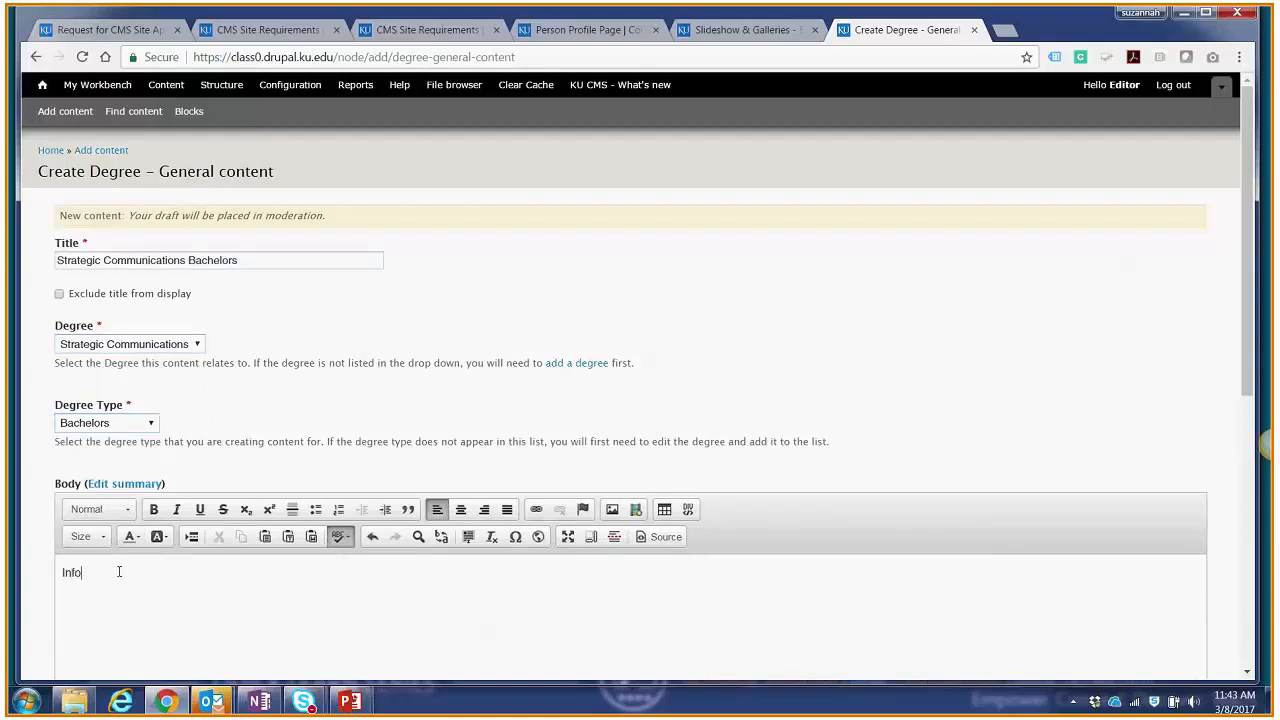
pyautogui.write(' about BA in Strat Com.')
# Step: Provide a menu link for the new content and place it under Bachelors of the Strategic Communications degree
pyautogui.scroll(-3, 241, 467)
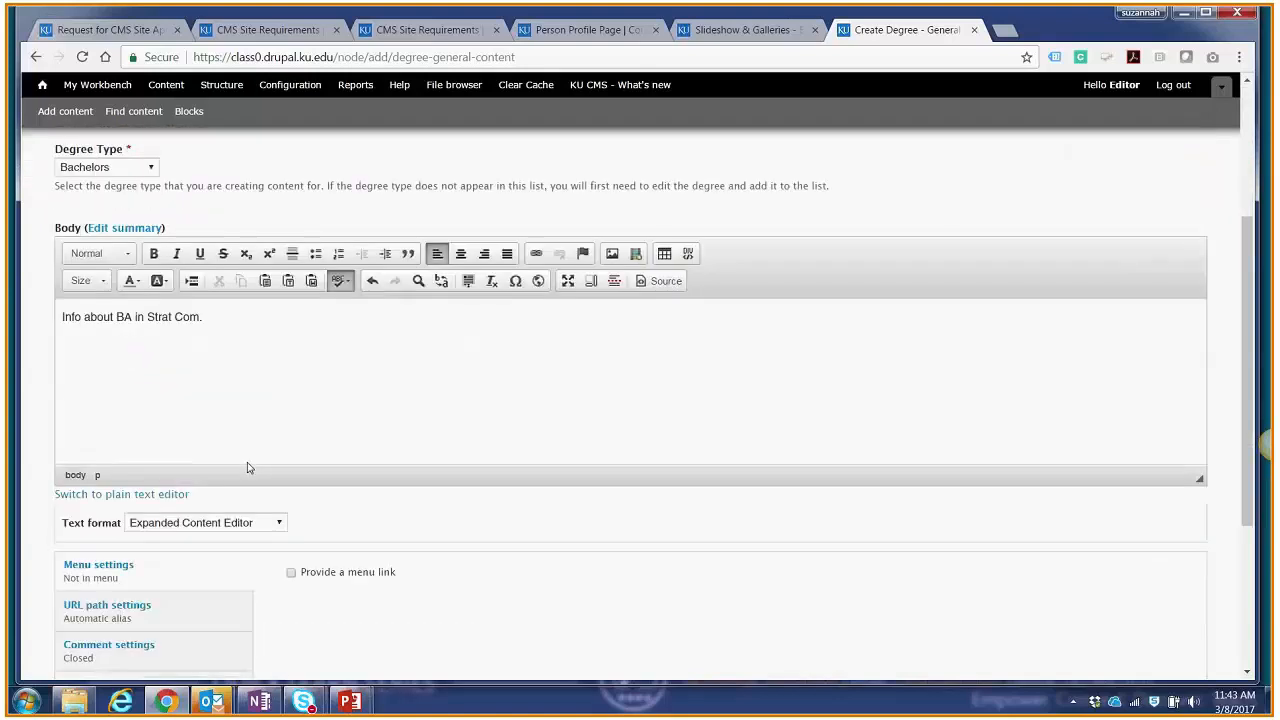
pyautogui.scroll(3, 248, 462)
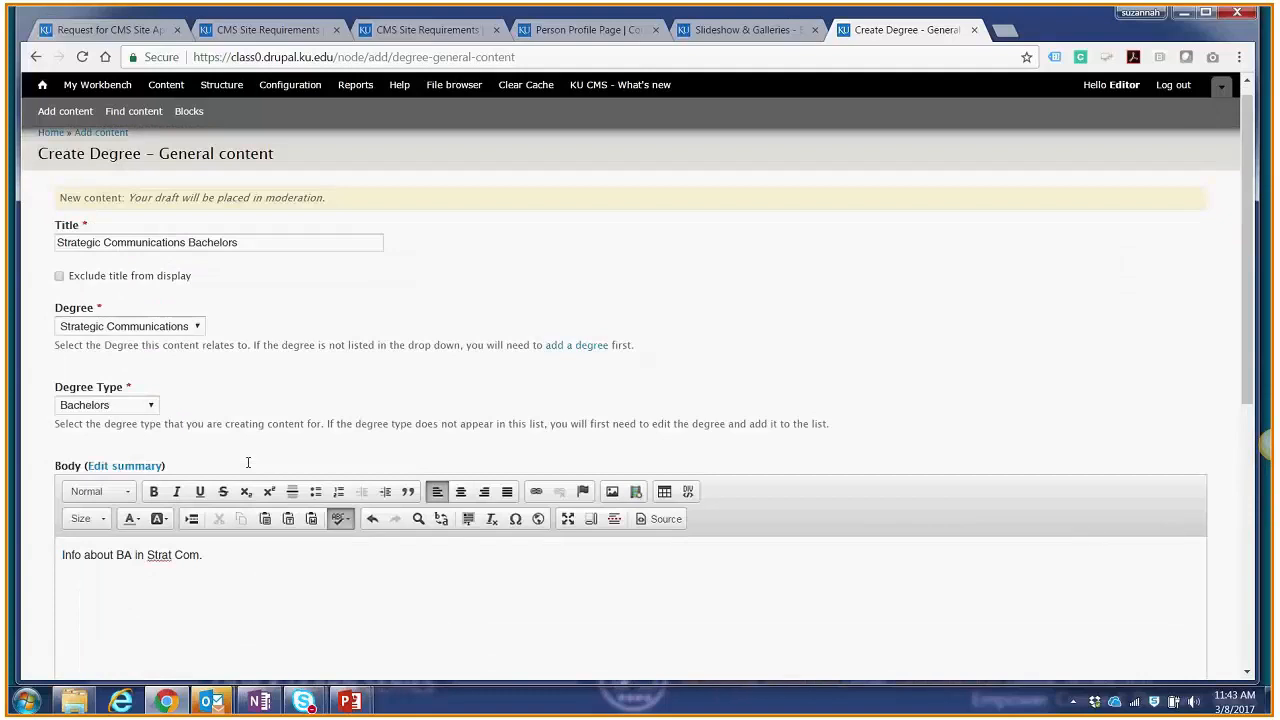
pyautogui.scroll(-5, 248, 467)
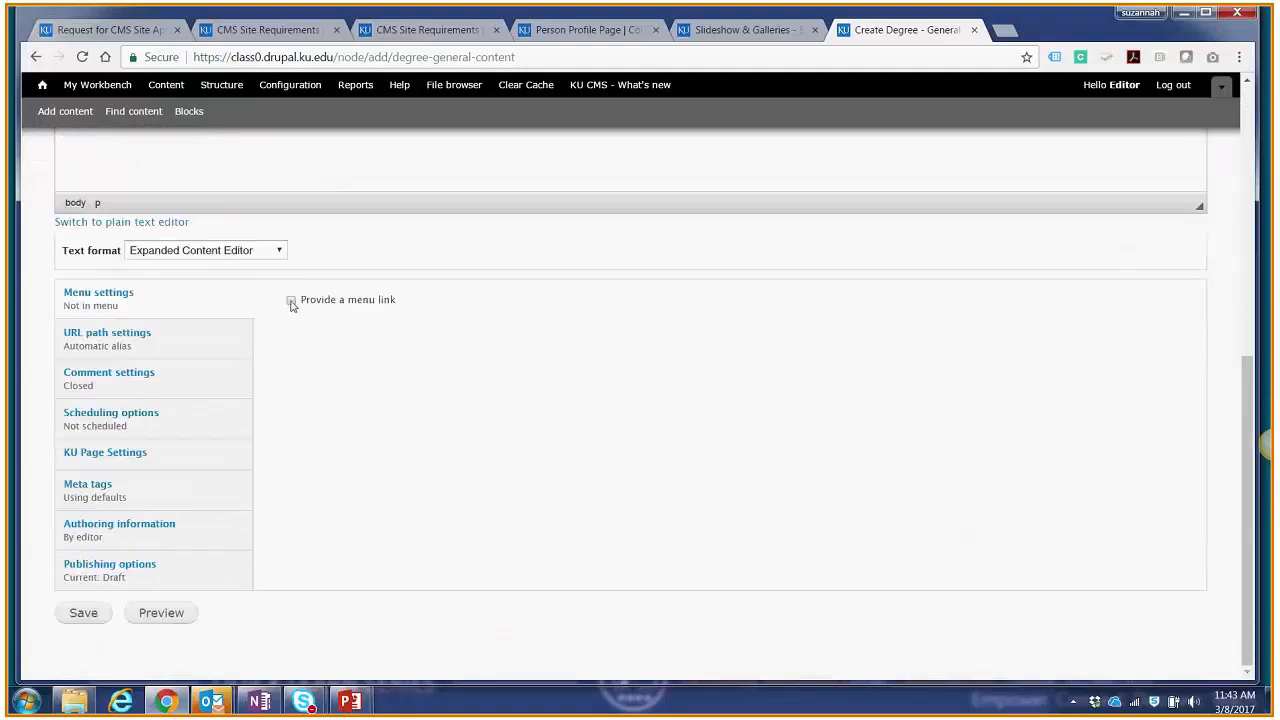
pyautogui.click(291, 301)
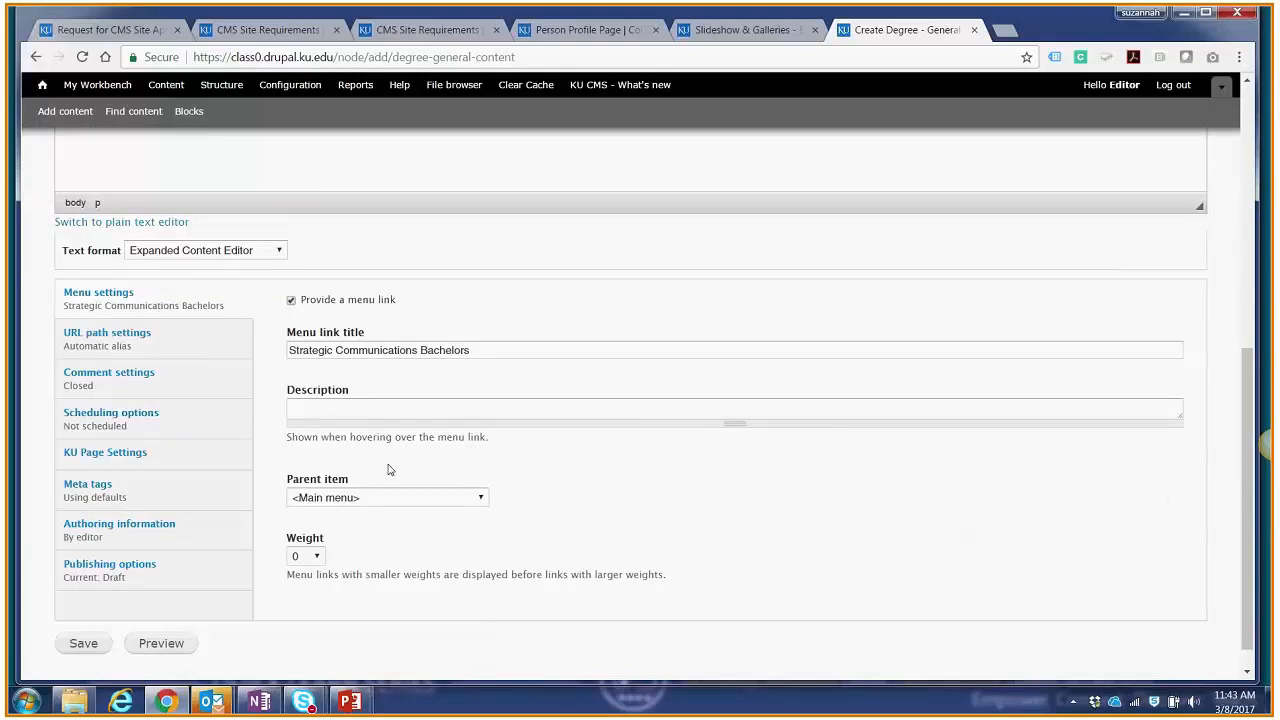
pyautogui.click(372, 498)
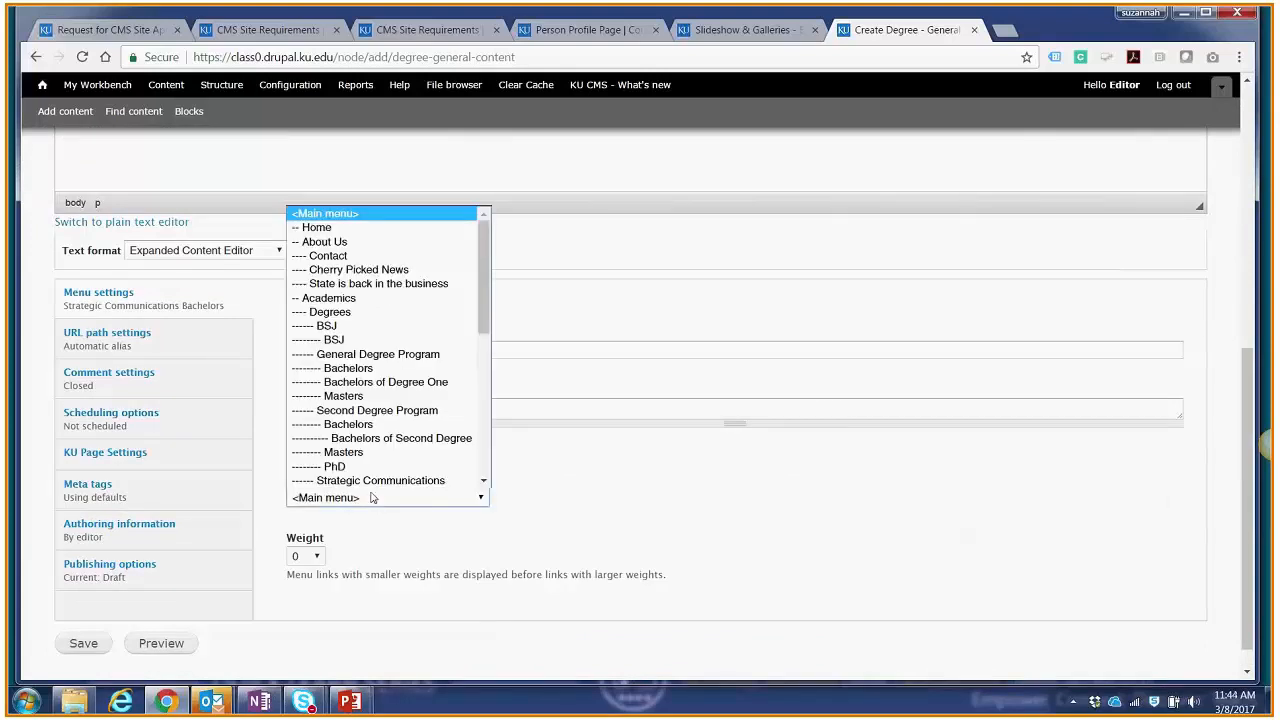
pyautogui.scroll(-2, 377, 478)
pyautogui.scroll(1, 374, 483)
pyautogui.scroll(-3, 374, 483)
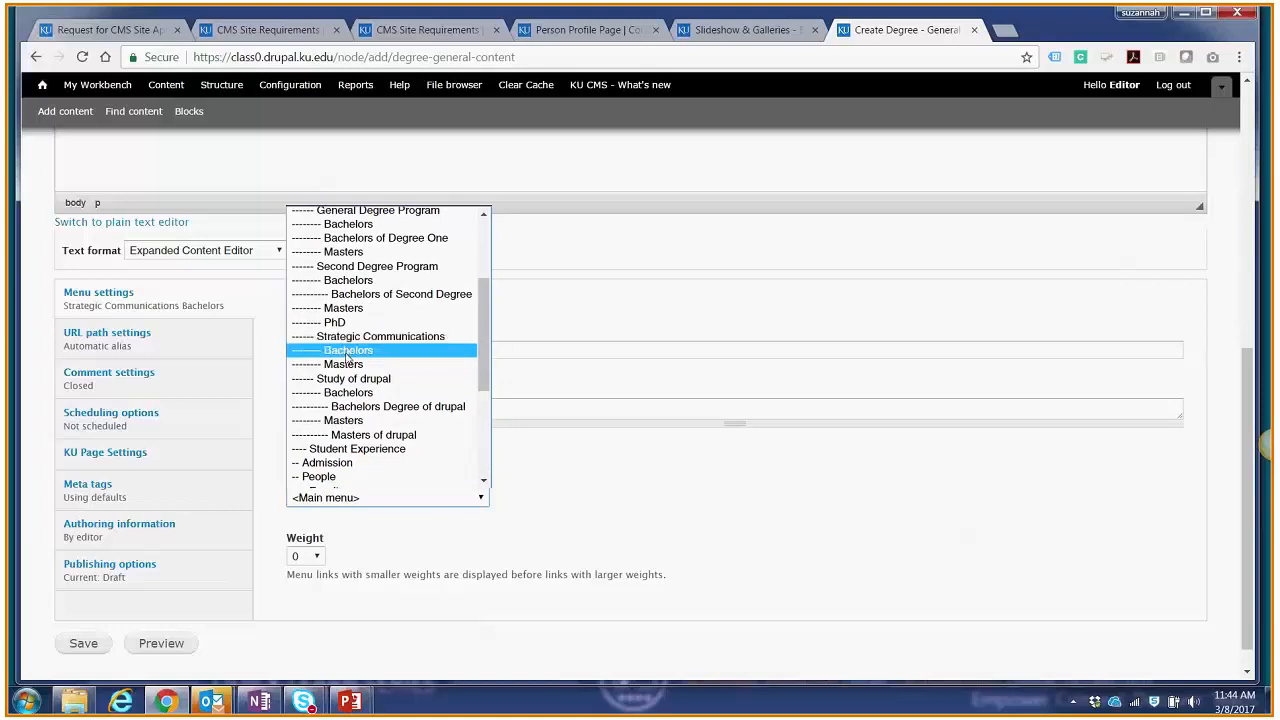
pyautogui.click(347, 351)
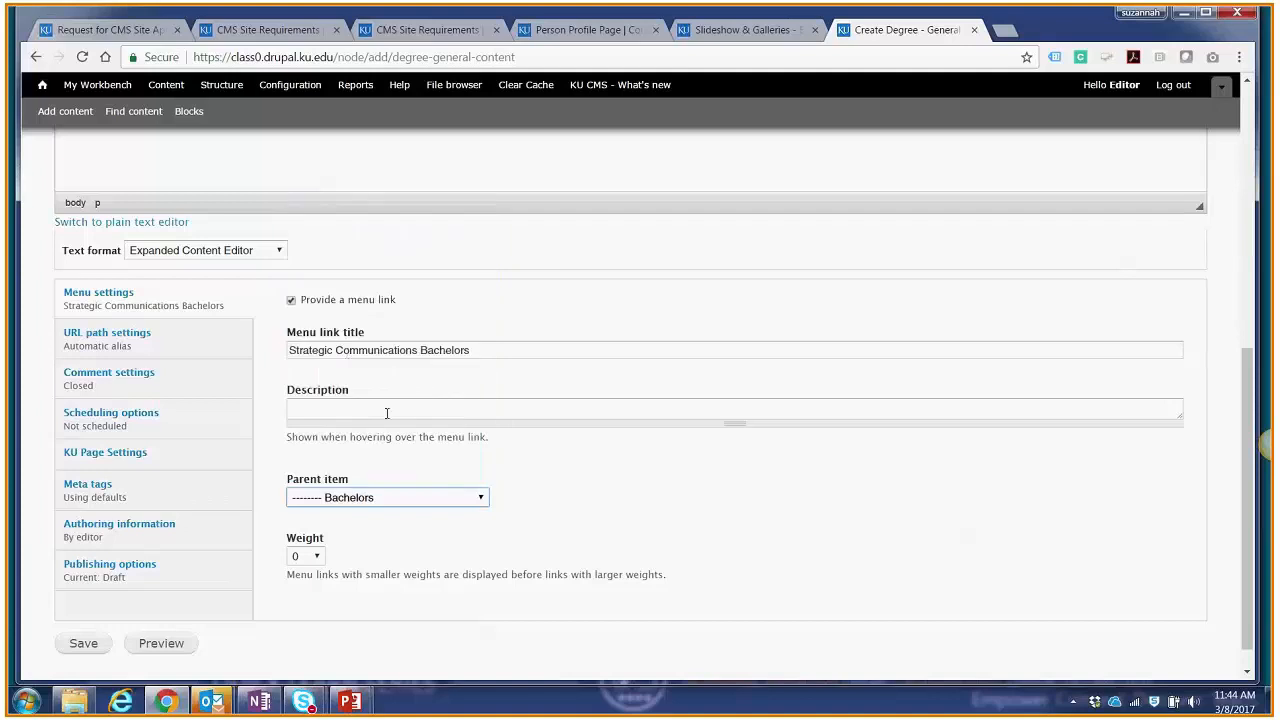
# Step: Set the degree content's moderation state to Published and save it
pyautogui.click(200, 570)
pyautogui.click(331, 514)
pyautogui.click(315, 557)
pyautogui.click(95, 612)
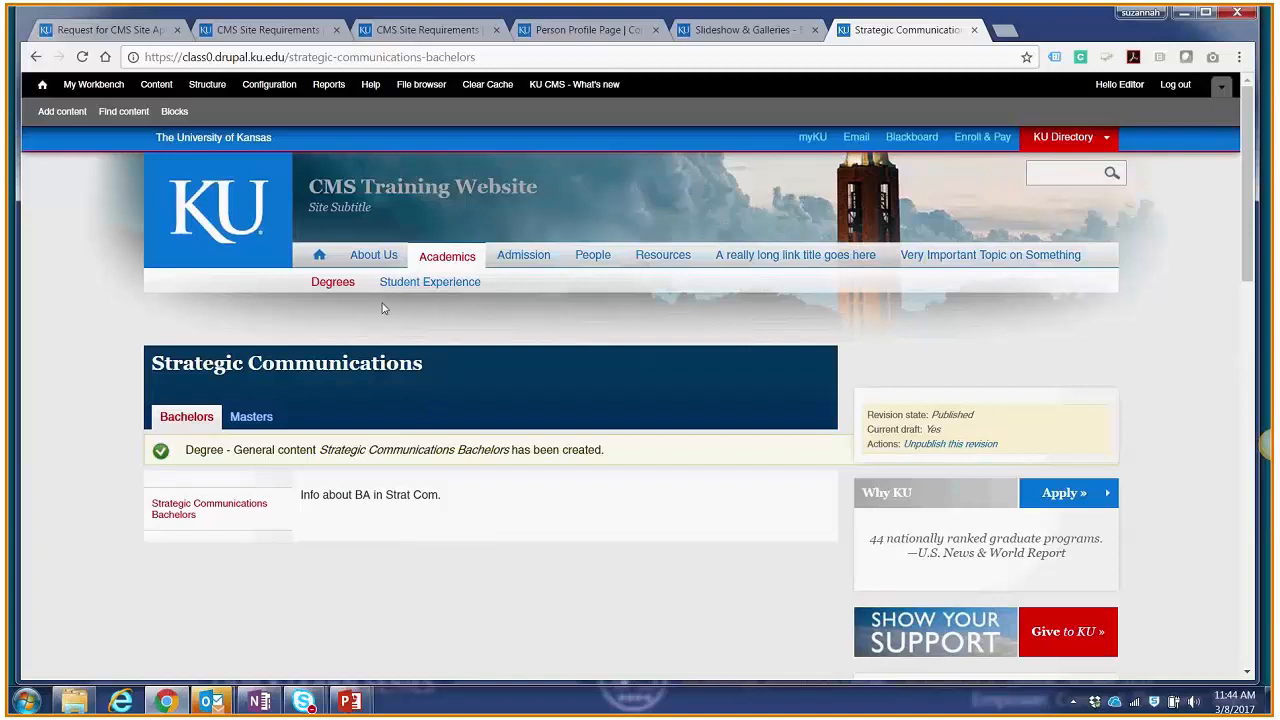
# Step: View the site's Degrees listing and open the Bachelors page of the Strategic Communications degree
pyautogui.click(343, 287)
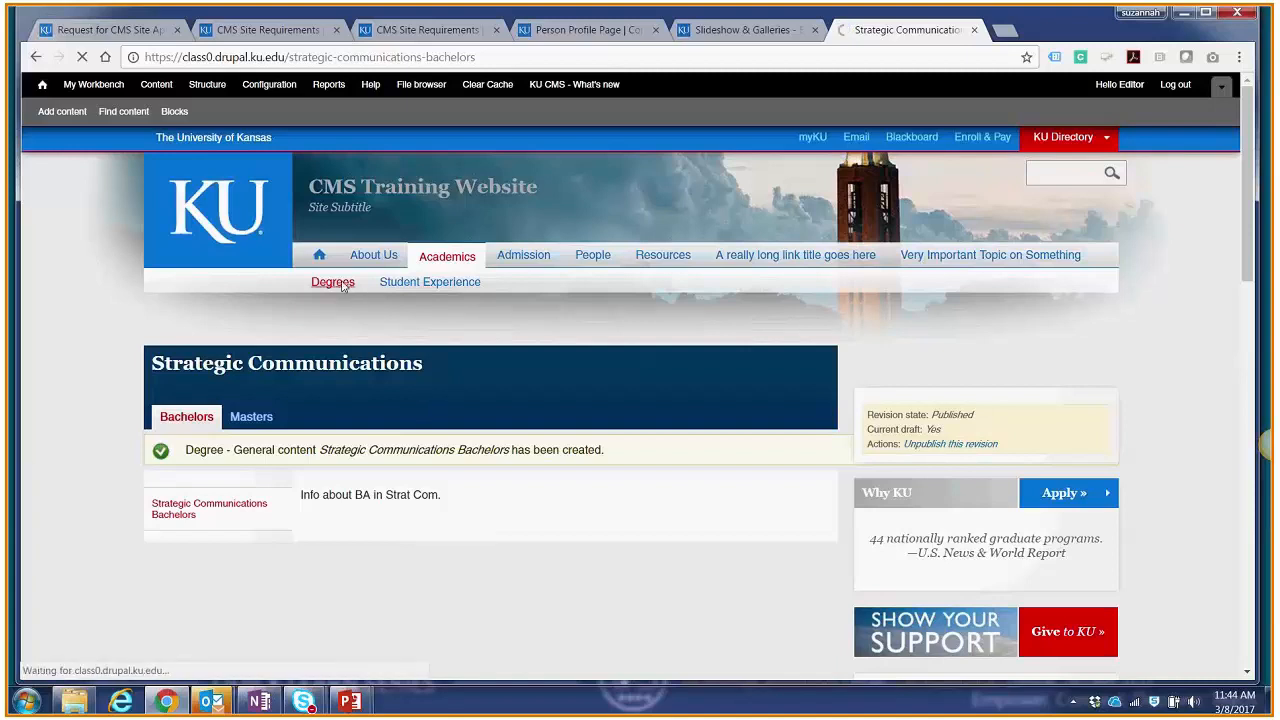
pyautogui.scroll(-1, 435, 329)
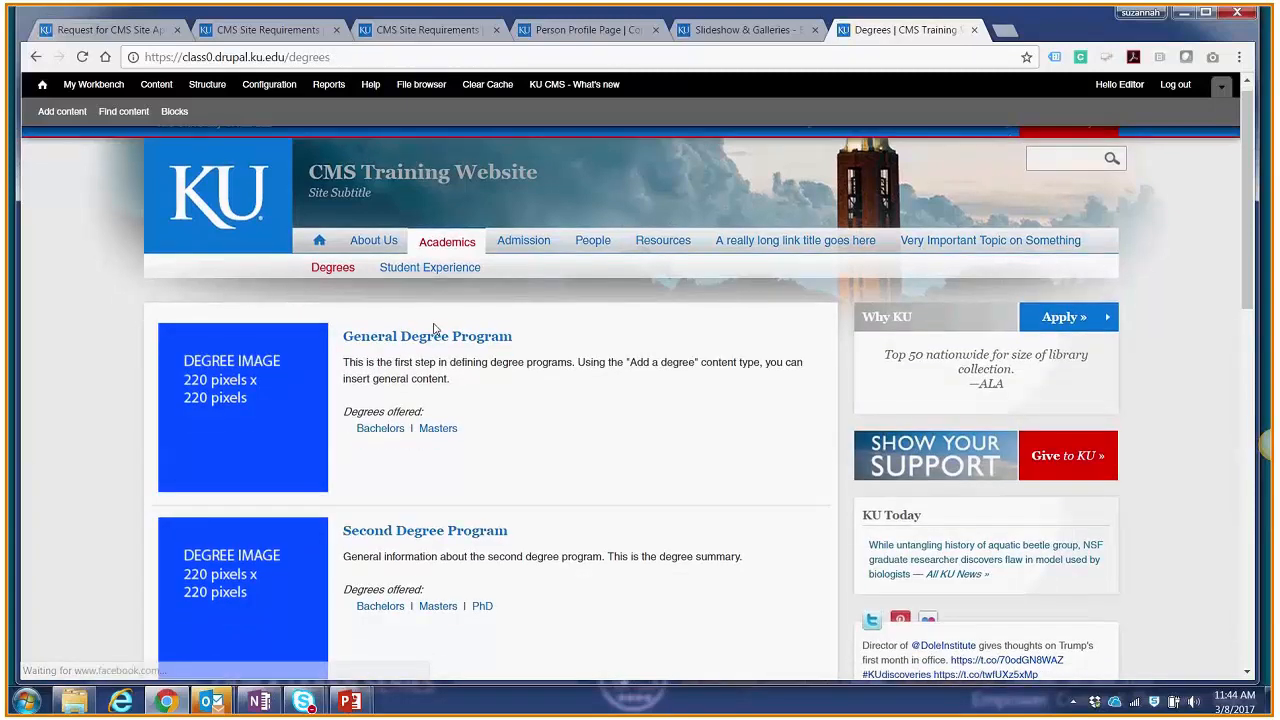
pyautogui.scroll(-2, 435, 329)
pyautogui.scroll(-2, 435, 329)
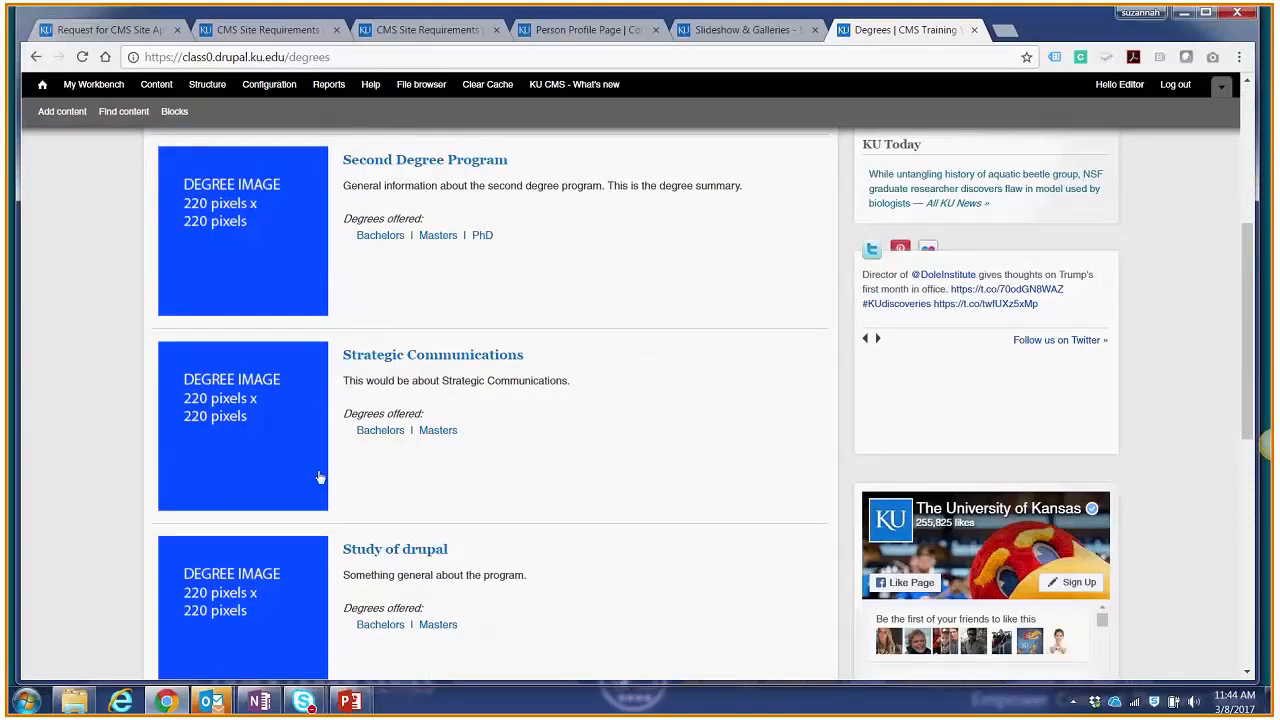
pyautogui.click(390, 438)
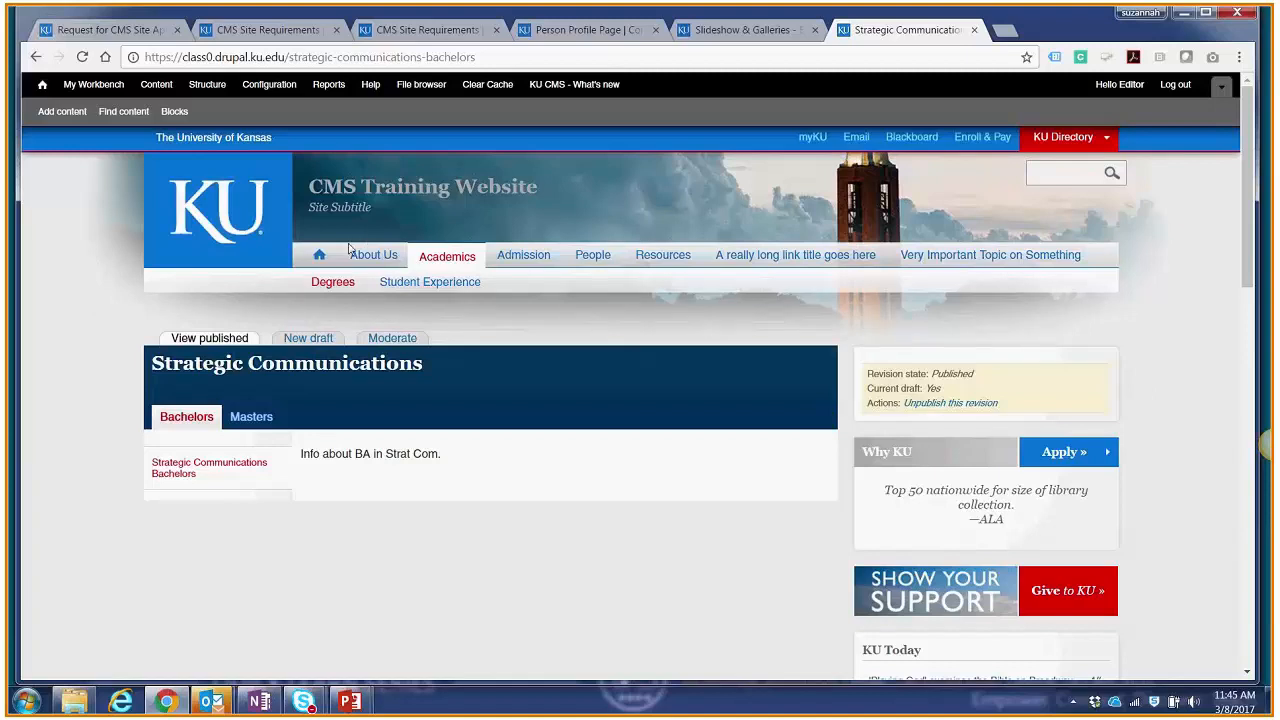
# Step: Reset the filters of the site's content list and open the Strategic Communications degree for editing
pyautogui.click(130, 113)
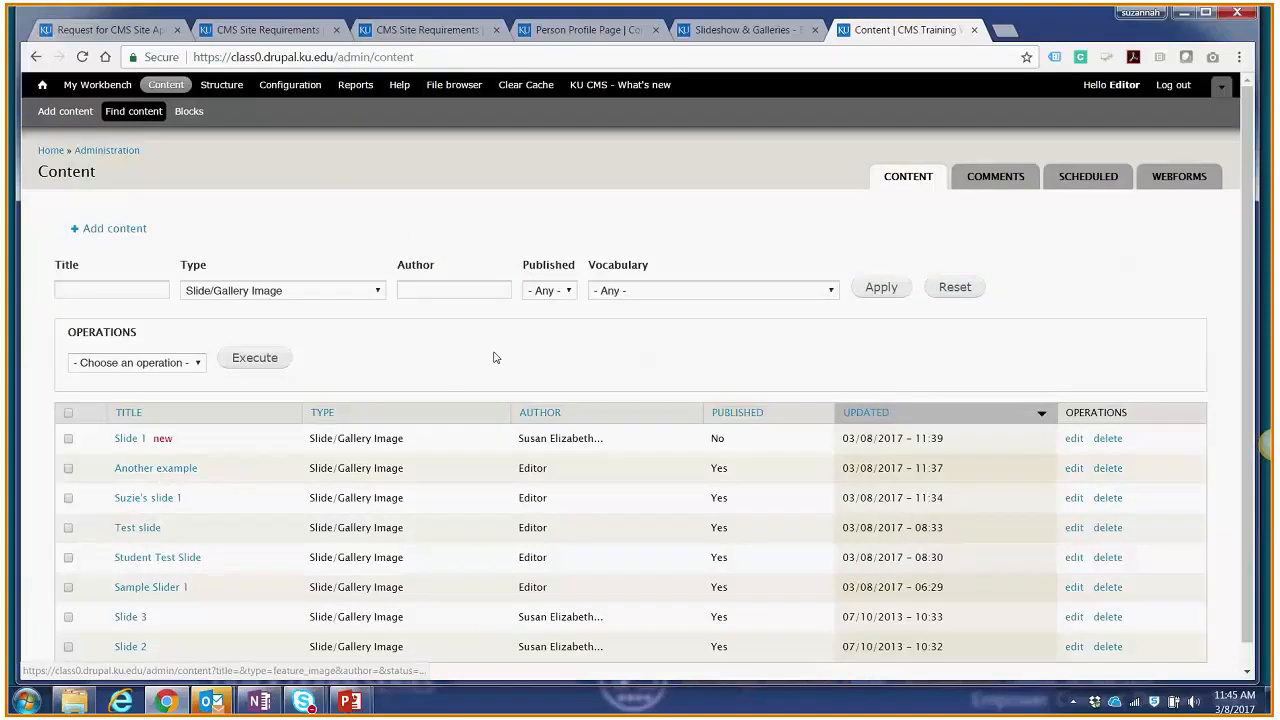
pyautogui.click(957, 287)
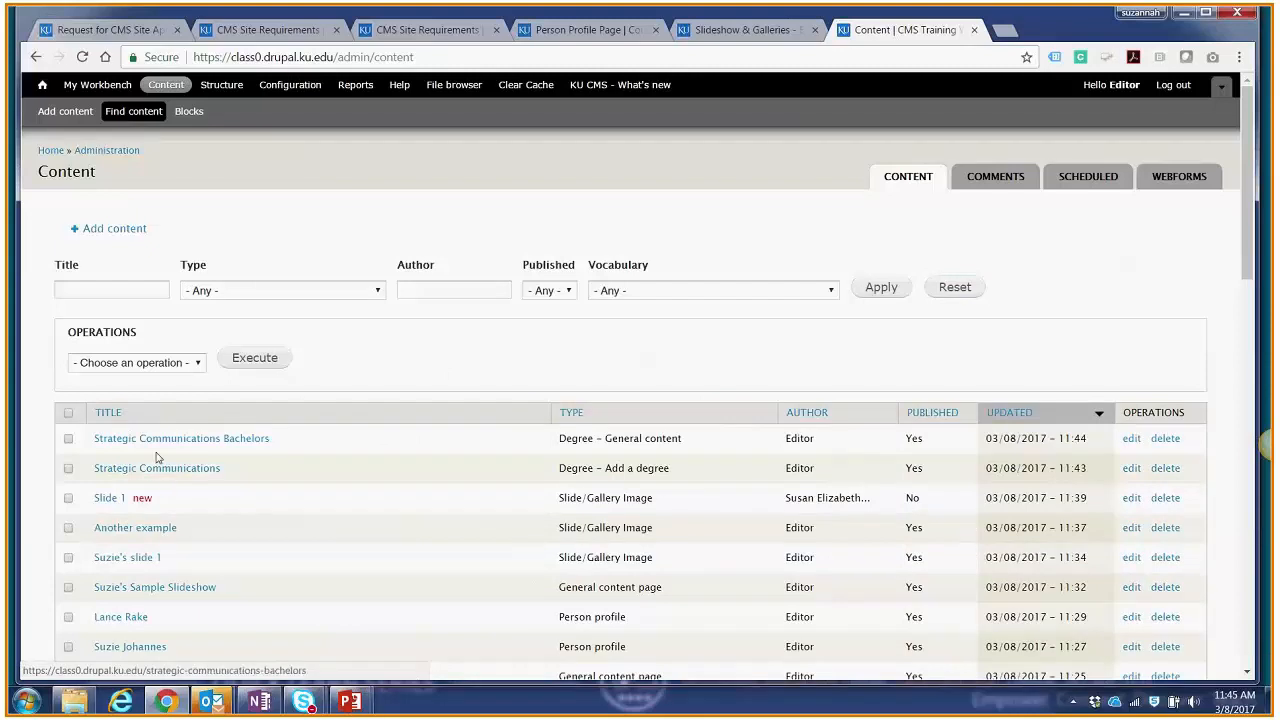
pyautogui.click(1131, 470)
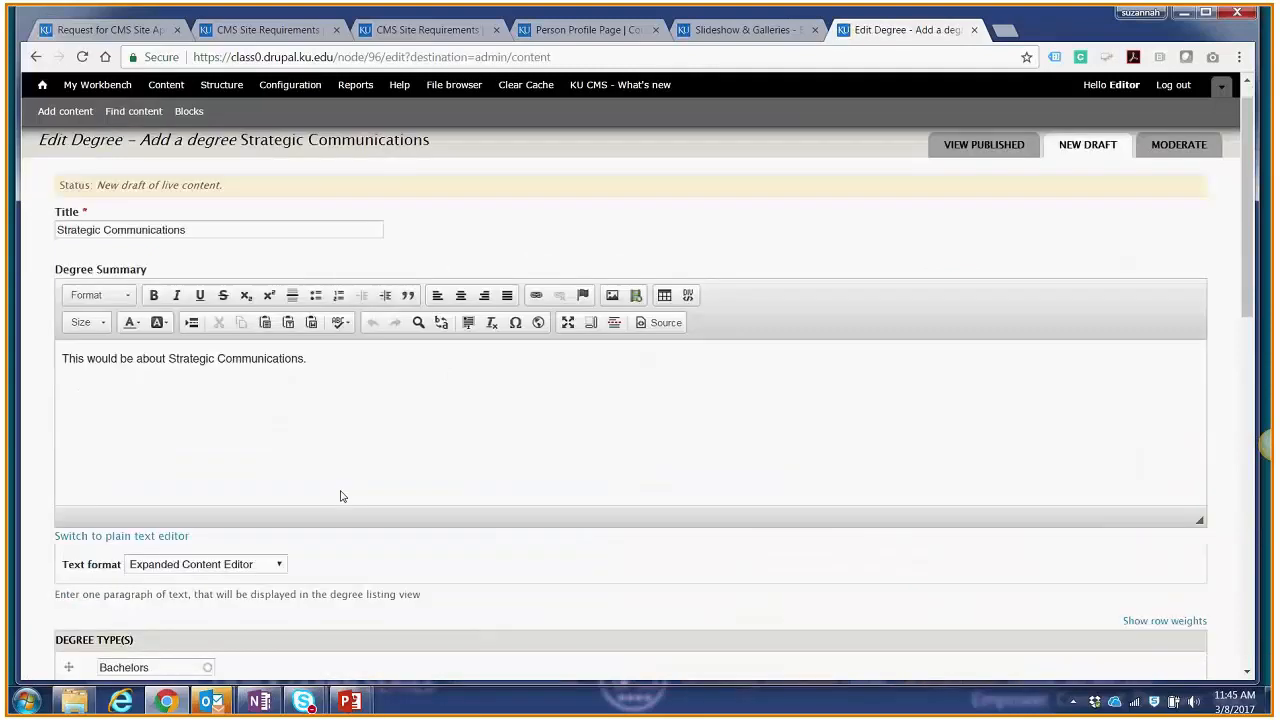
# Step: Add PhD as the third degree type of the Strategic Communications degree
pyautogui.scroll(-2, 337, 494)
pyautogui.click(200, 527)
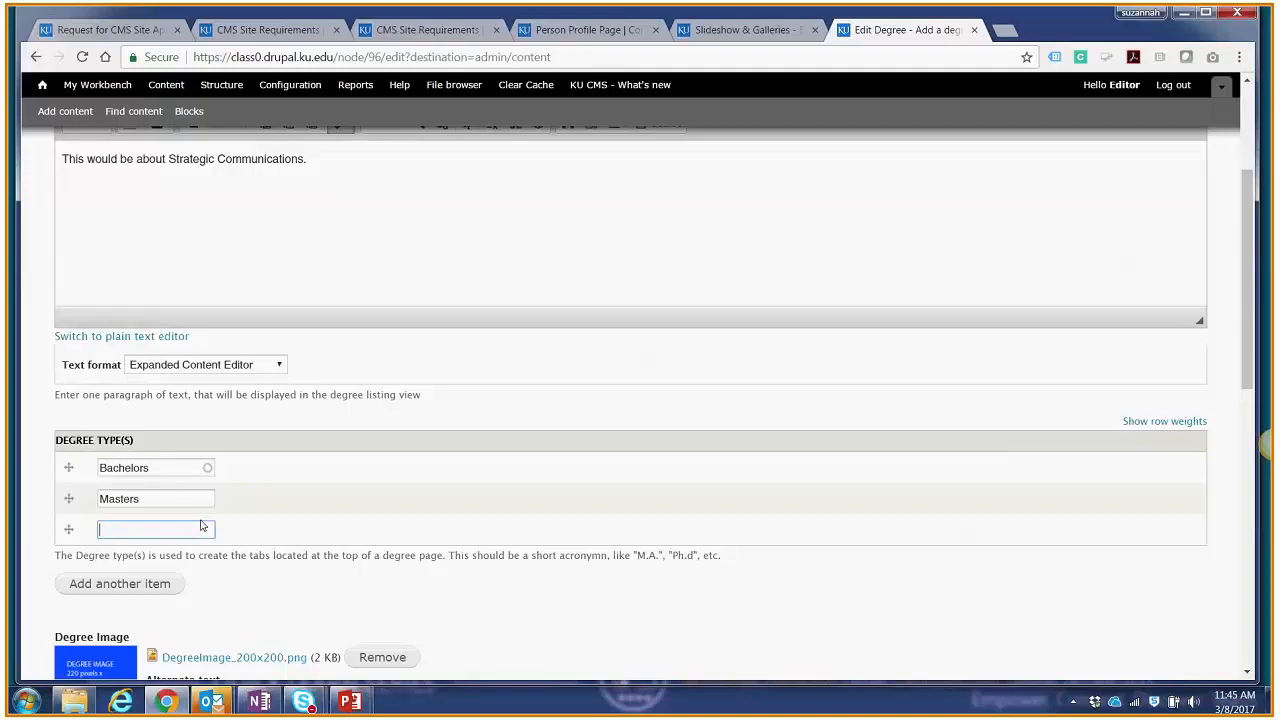
pyautogui.write('PhD')
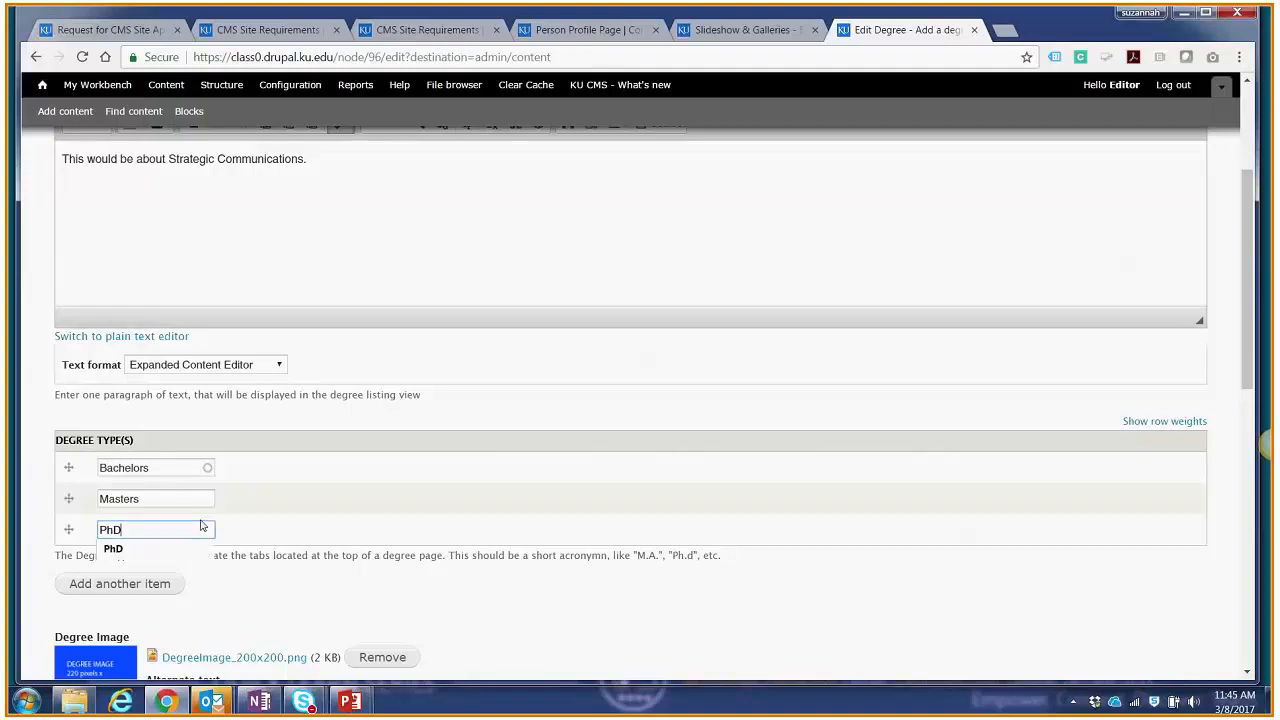
pyautogui.click(268, 606)
# Step: Set the edited degree's moderation state to Published and save the changes
pyautogui.scroll(-3, 270, 606)
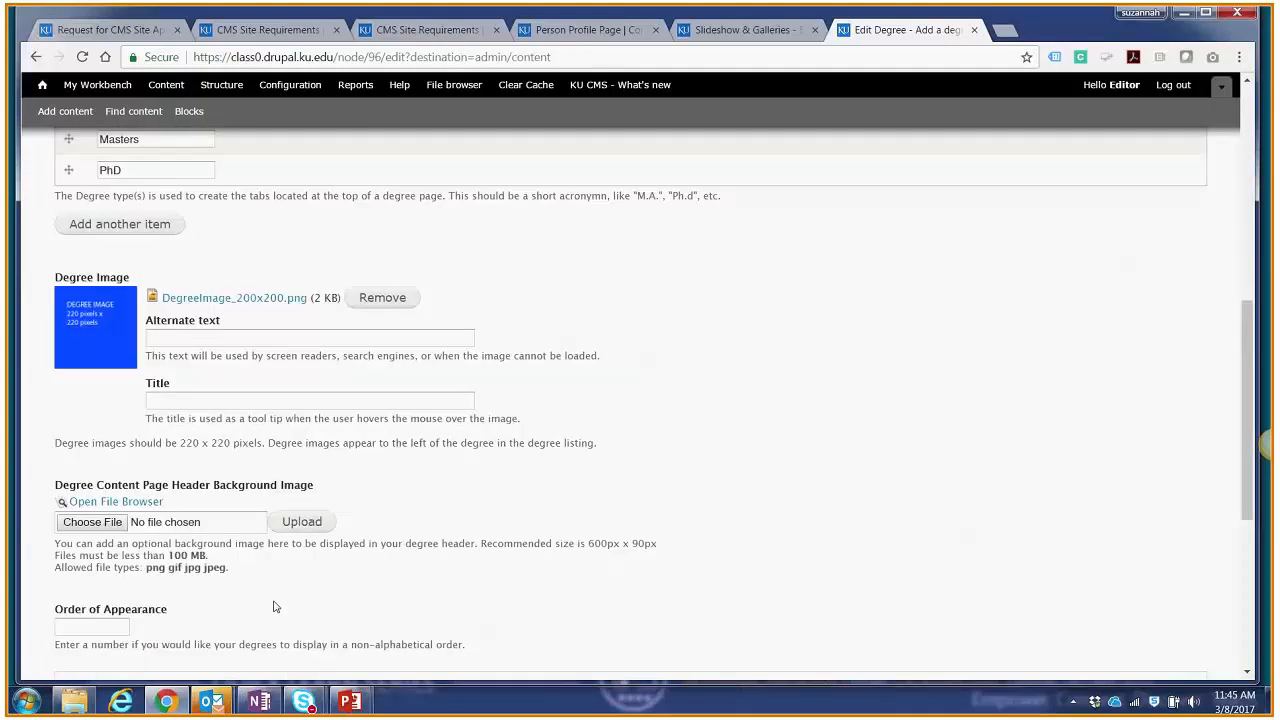
pyautogui.scroll(-4, 270, 607)
pyautogui.click(243, 590)
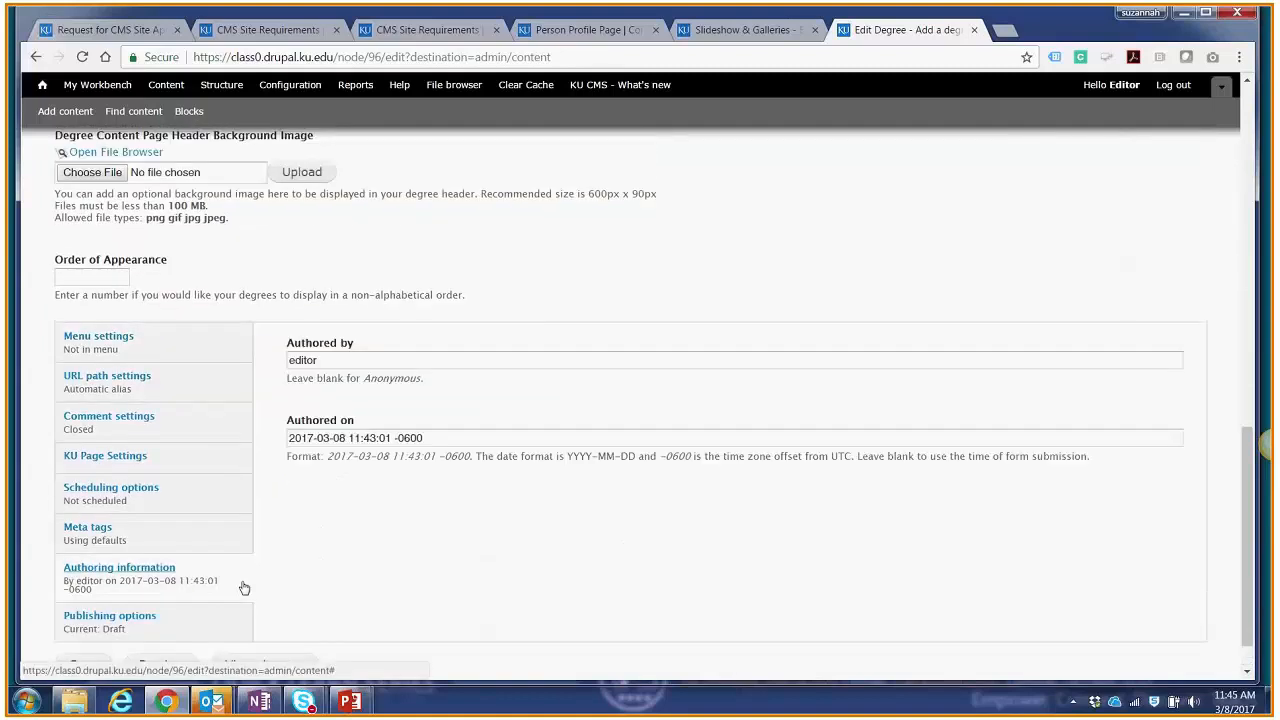
pyautogui.scroll(-1, 268, 596)
pyautogui.click(235, 577)
pyautogui.click(332, 506)
pyautogui.click(310, 551)
pyautogui.click(98, 616)
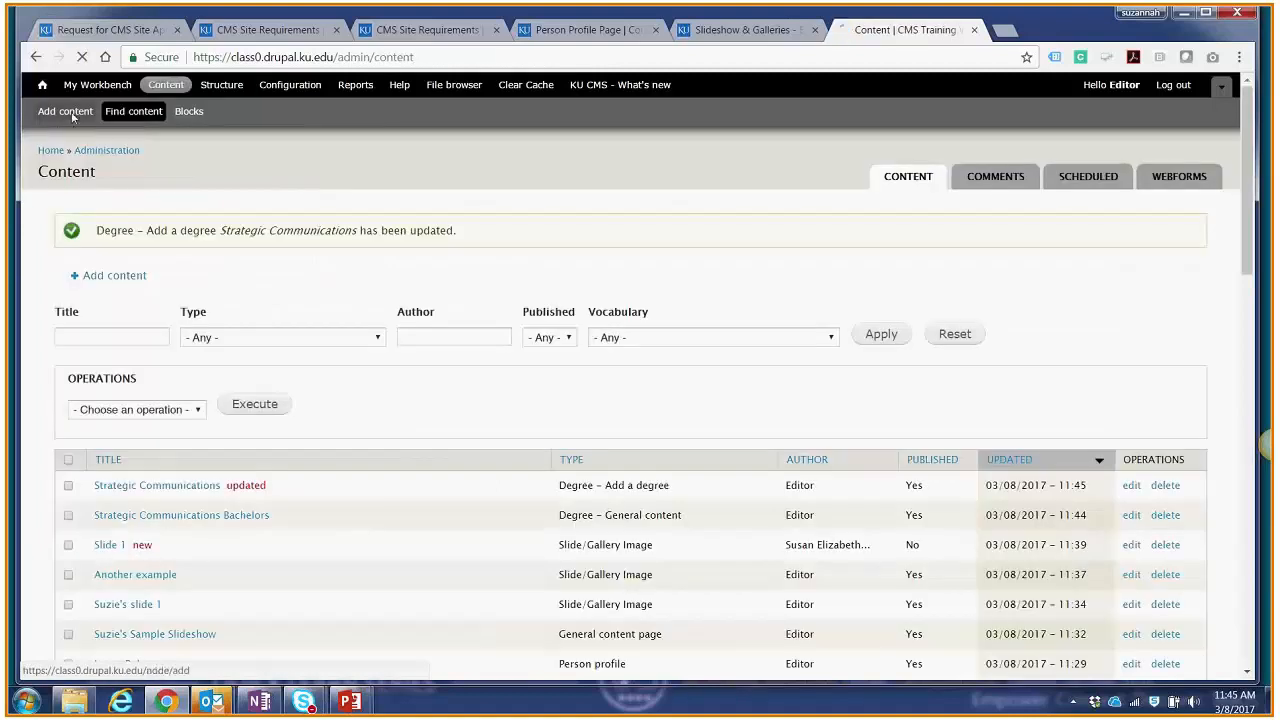
pyautogui.click(68, 113)
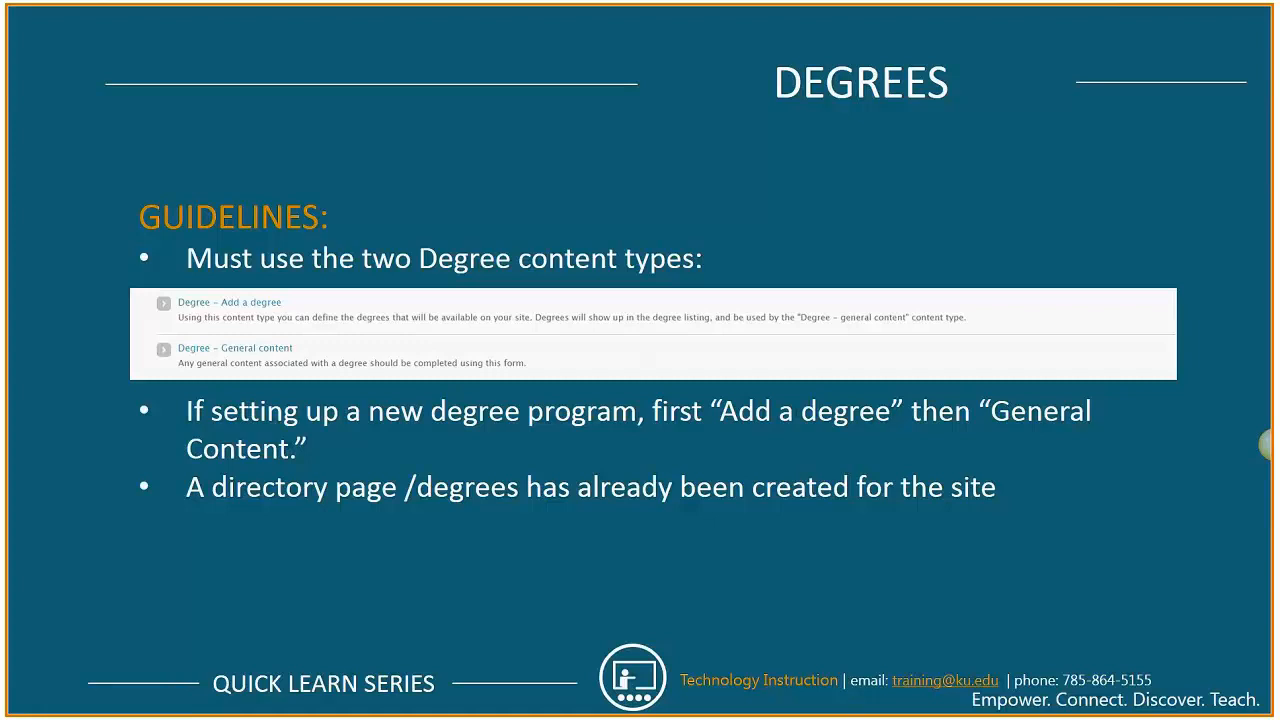
pyautogui.press('Right')
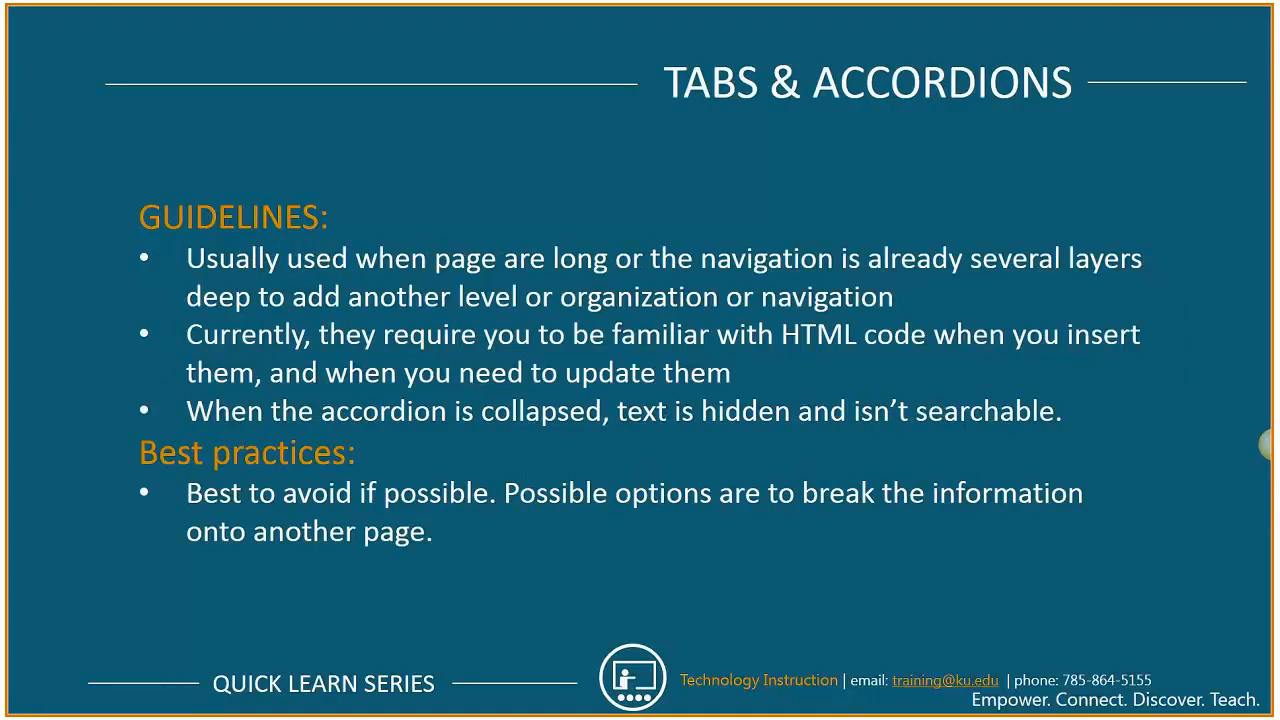
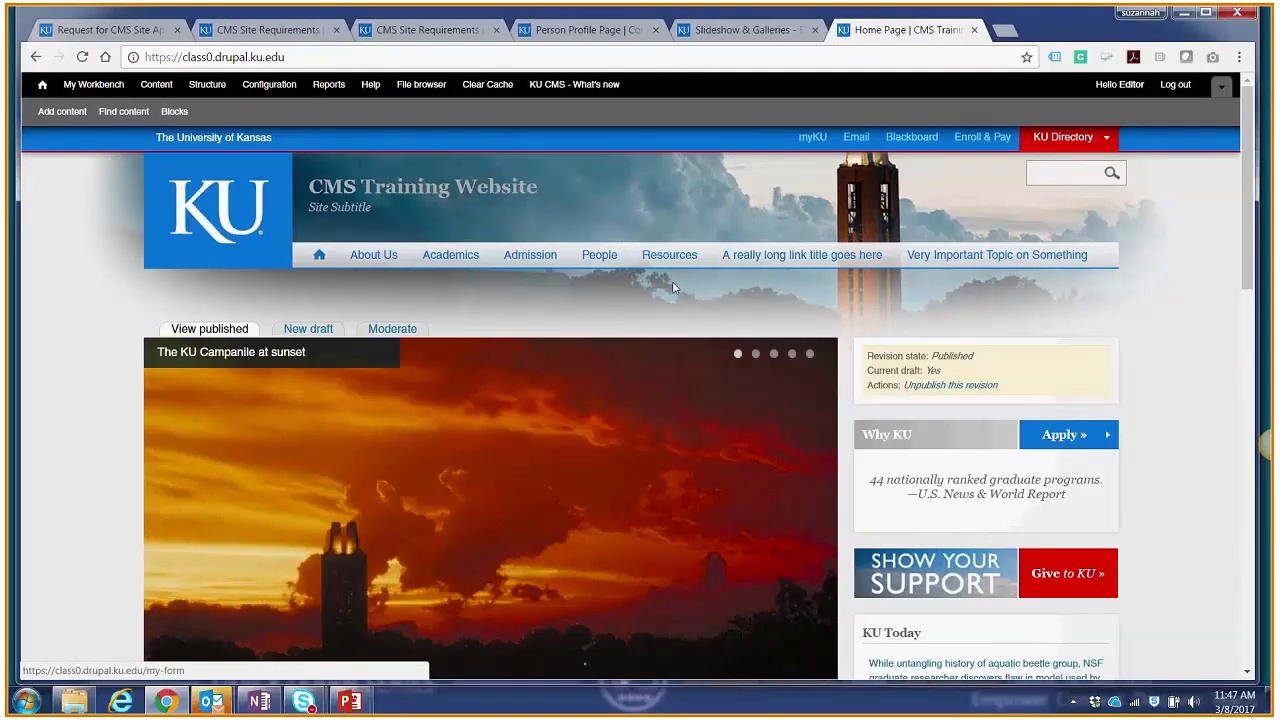
# Step: View the Rounded Tabs page under Resources > Tabs and switch through its three example tabs
pyautogui.click(667, 256)
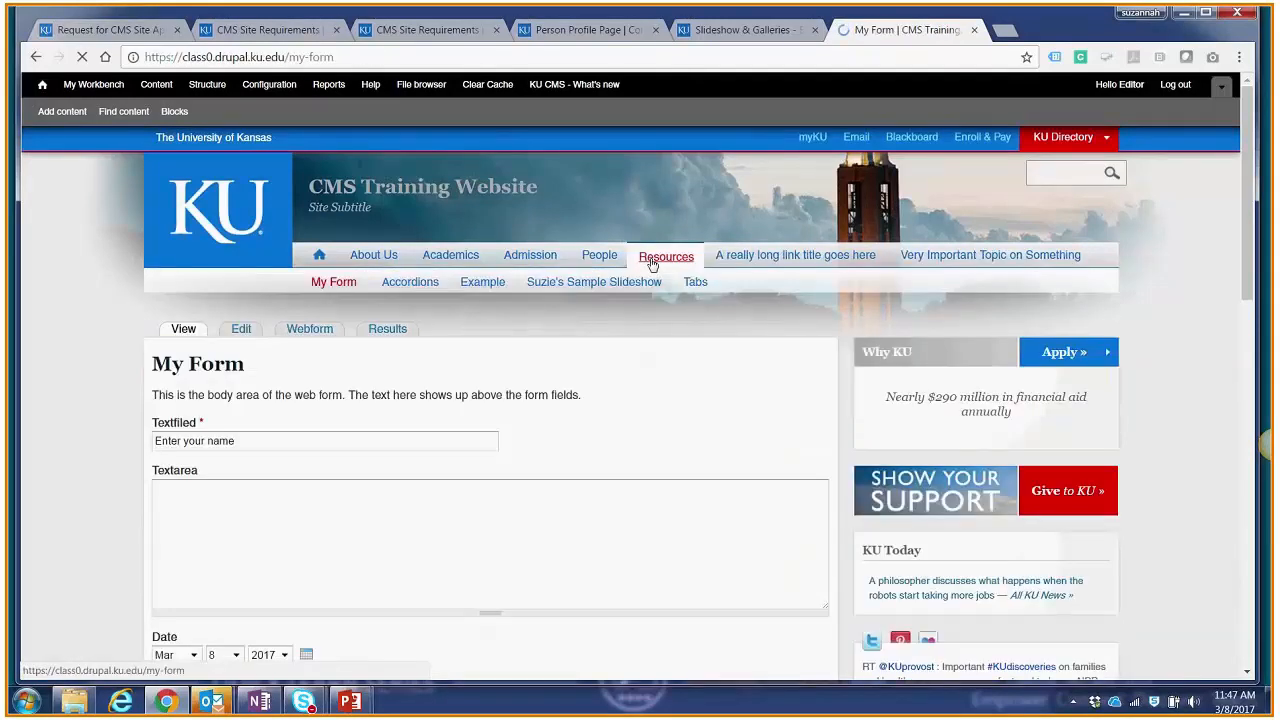
pyautogui.click(694, 286)
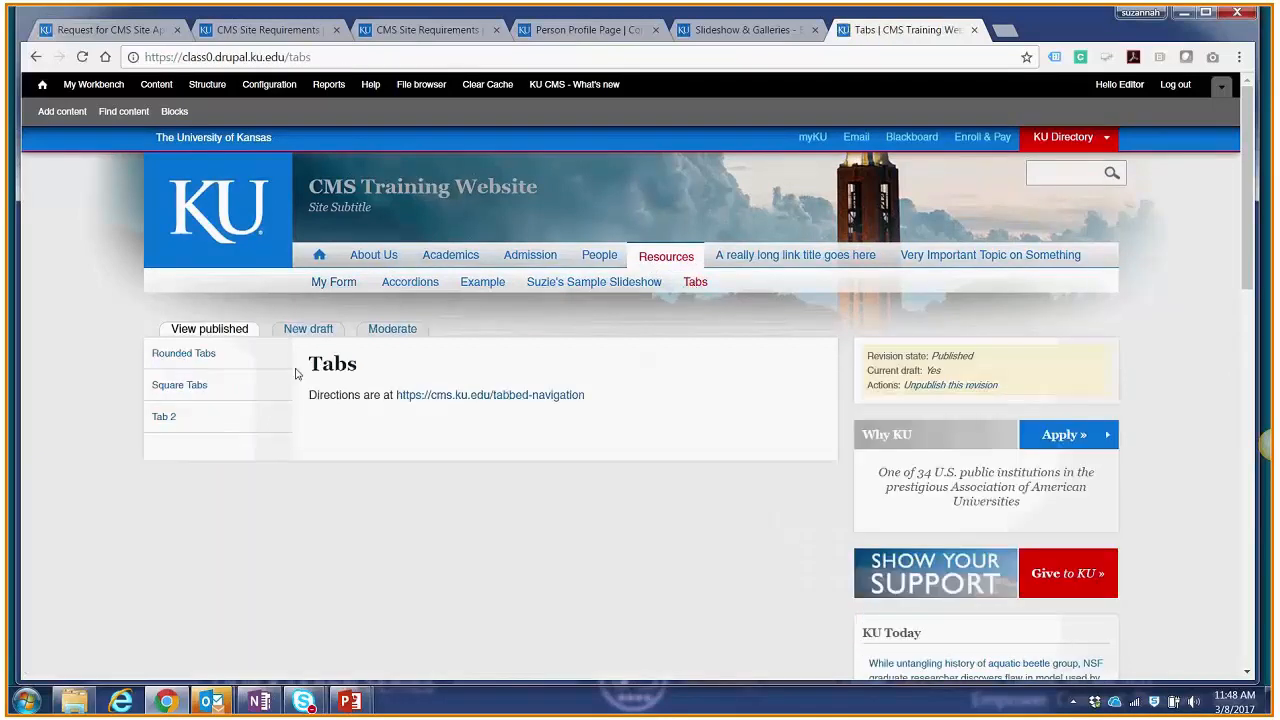
pyautogui.click(203, 356)
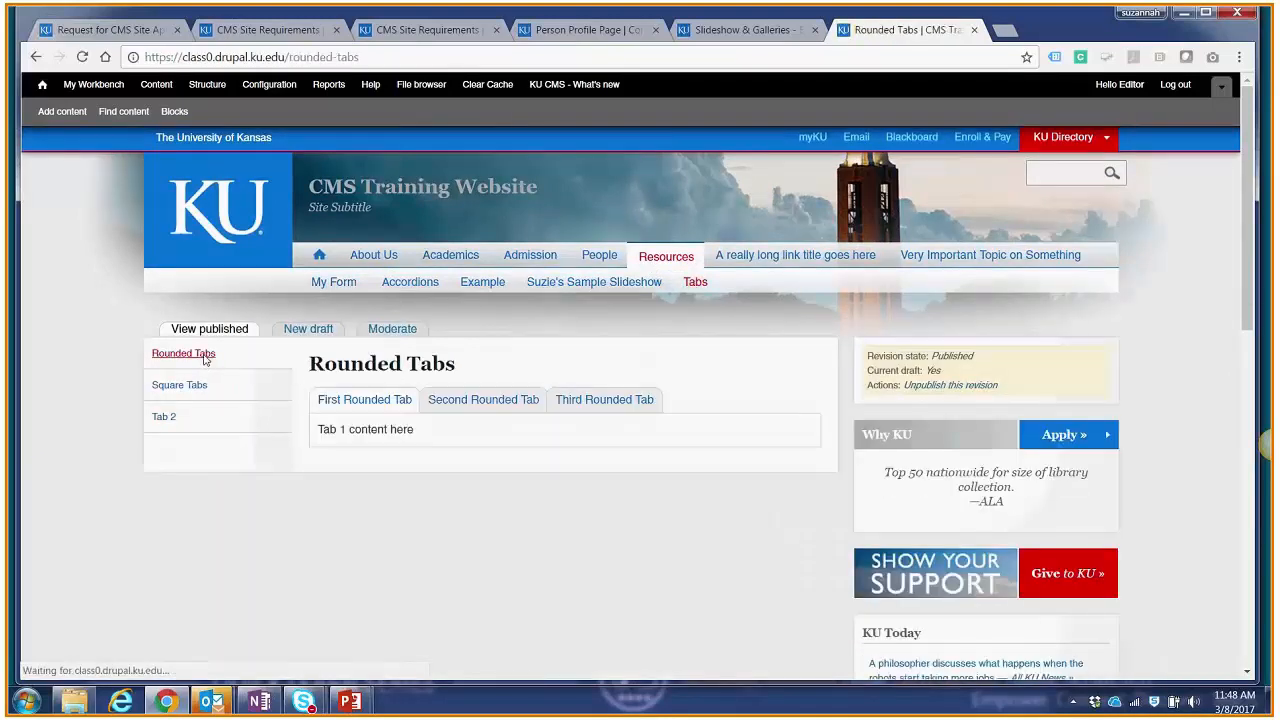
pyautogui.click(484, 405)
pyautogui.click(577, 405)
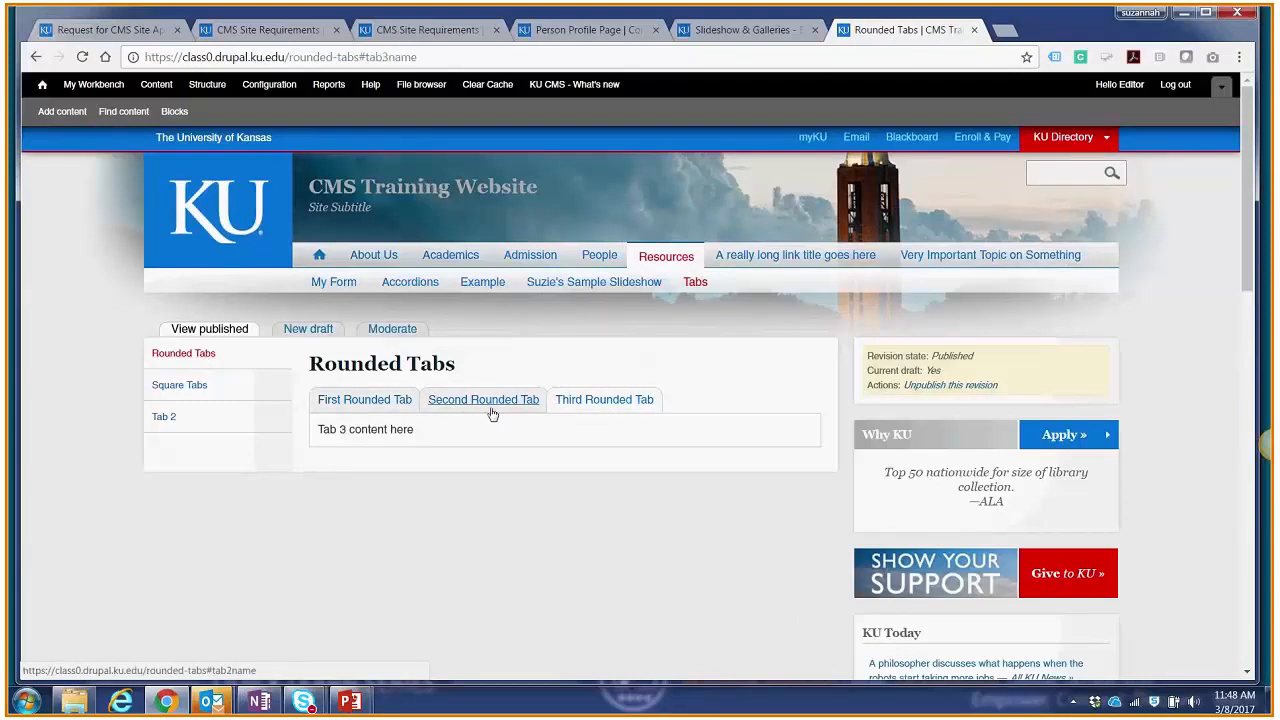
pyautogui.click(383, 405)
pyautogui.click(443, 405)
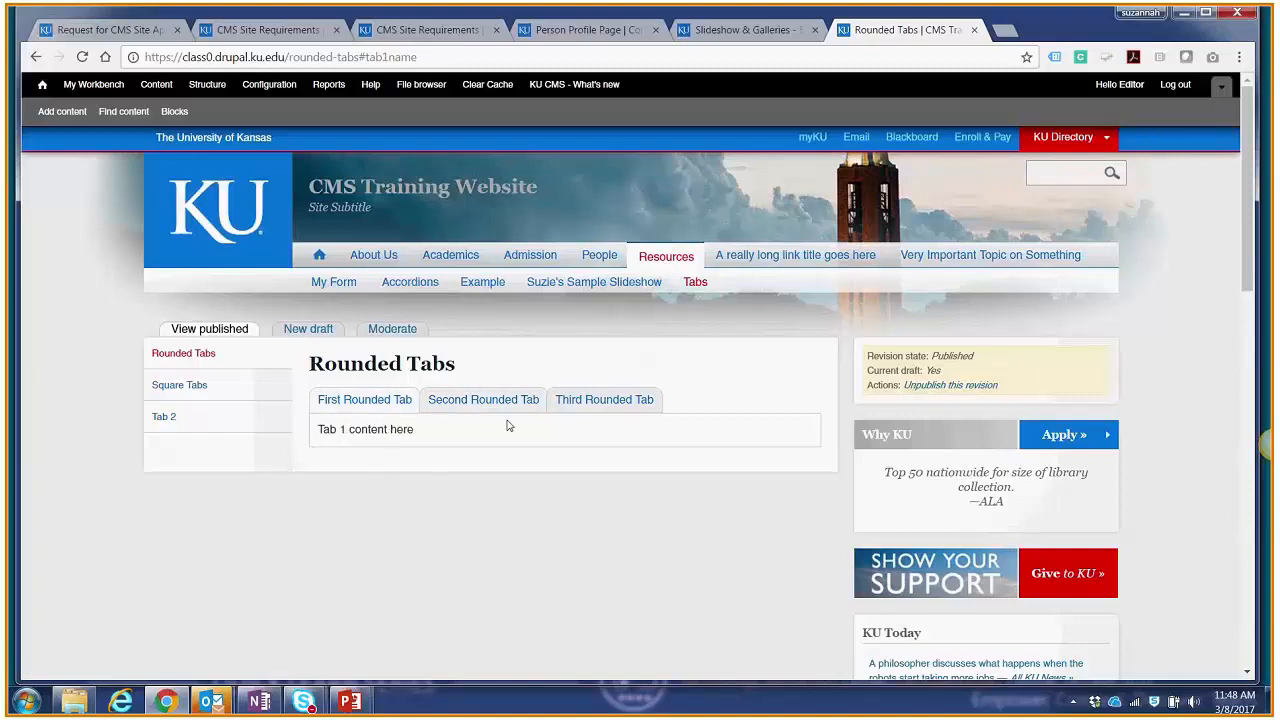
pyautogui.click(640, 400)
# Step: View the Square Tabs page and switch through the three tabs of its example tab box
pyautogui.click(190, 387)
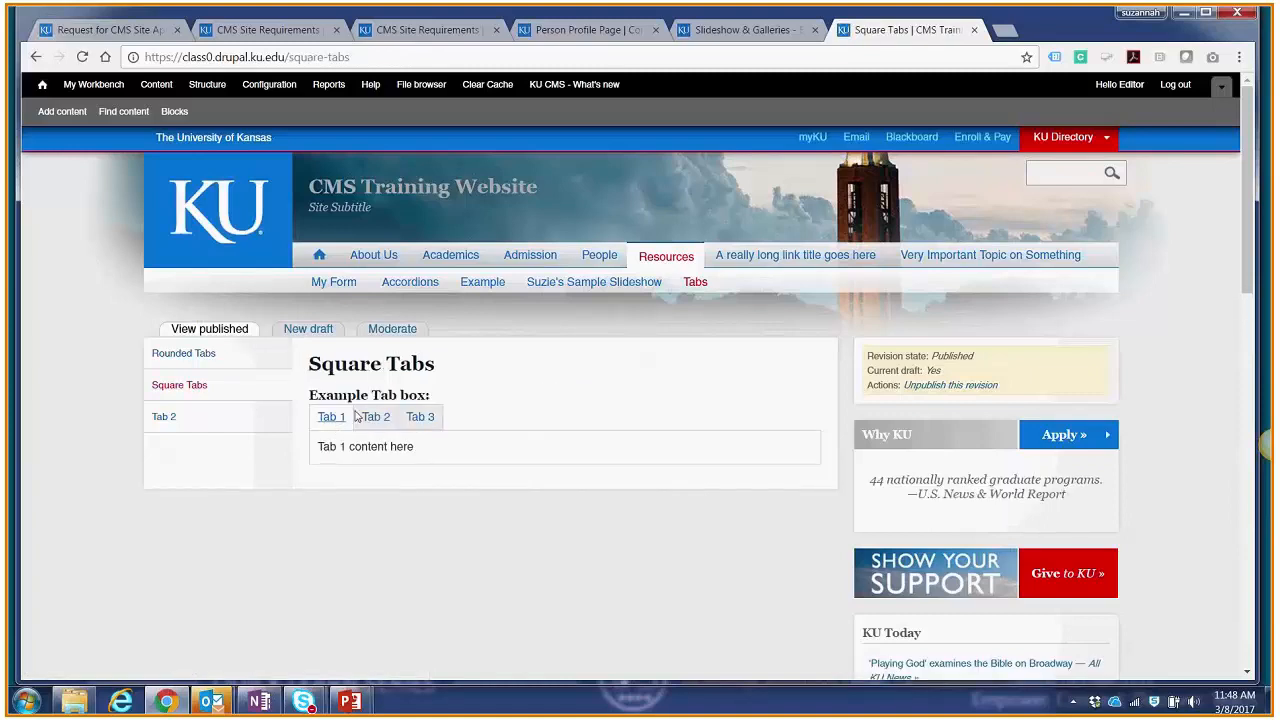
pyautogui.click(375, 418)
pyautogui.click(420, 419)
pyautogui.click(331, 418)
pyautogui.click(375, 418)
pyautogui.click(418, 420)
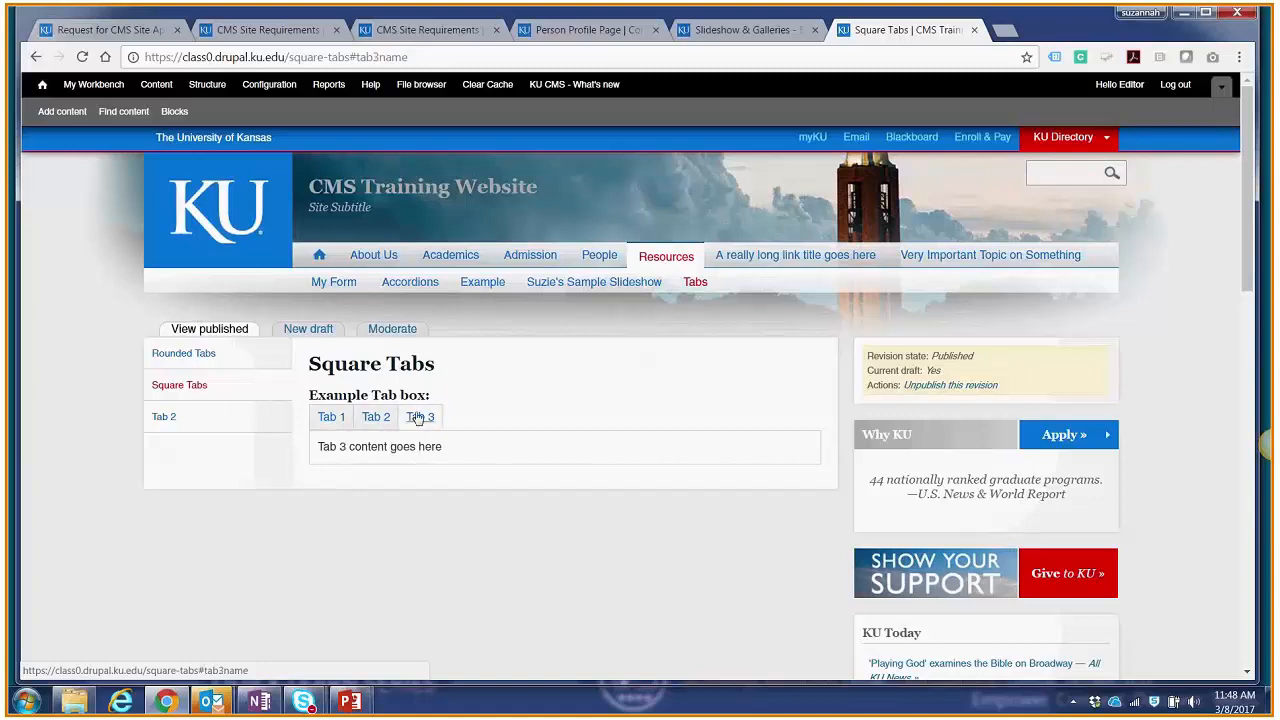
# Step: Create a new General content page with the title "Another example of tabs"
pyautogui.click(62, 112)
pyautogui.click(157, 420)
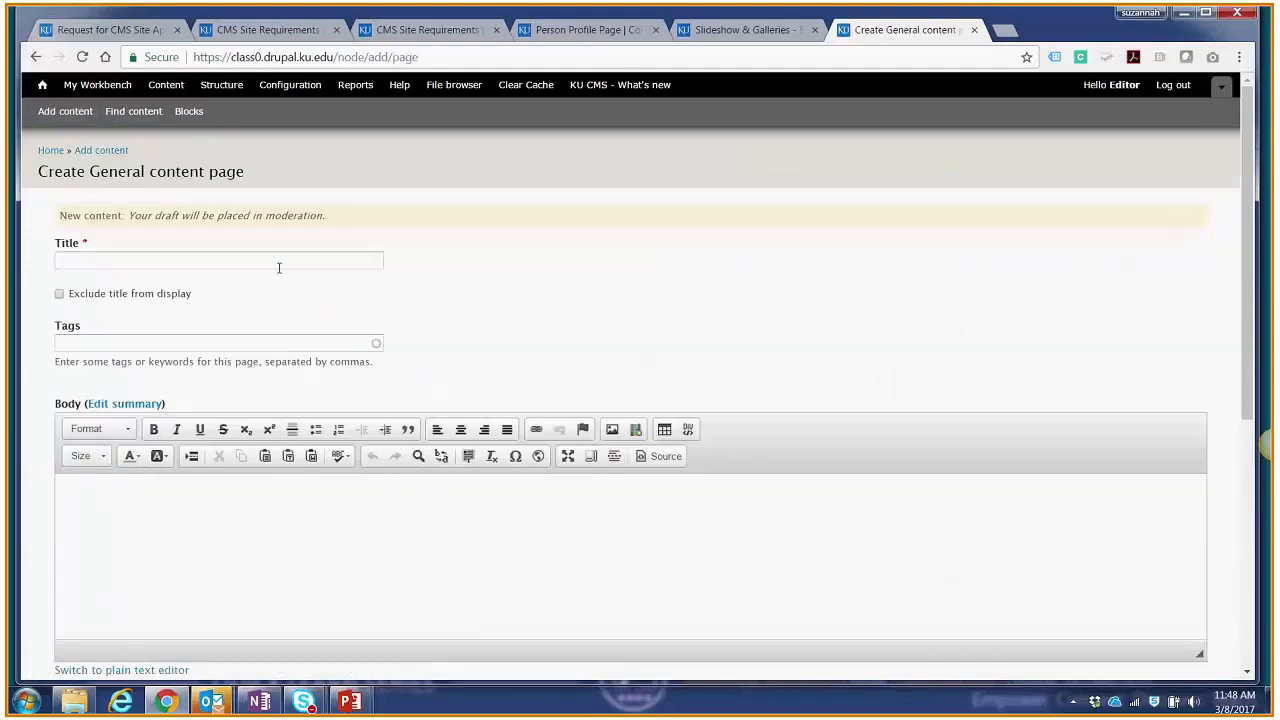
pyautogui.click(280, 261)
pyautogui.write('Another example of tabs')
pyautogui.click(229, 503)
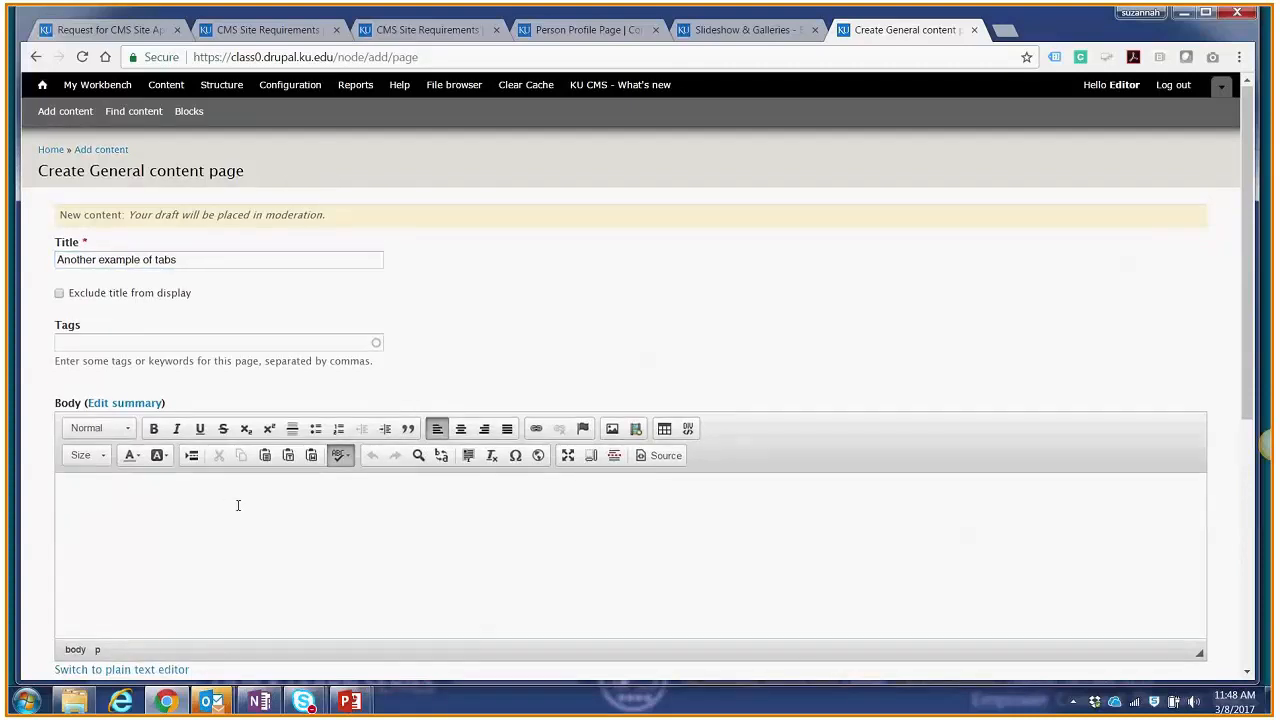
pyautogui.scroll(-2, 238, 505)
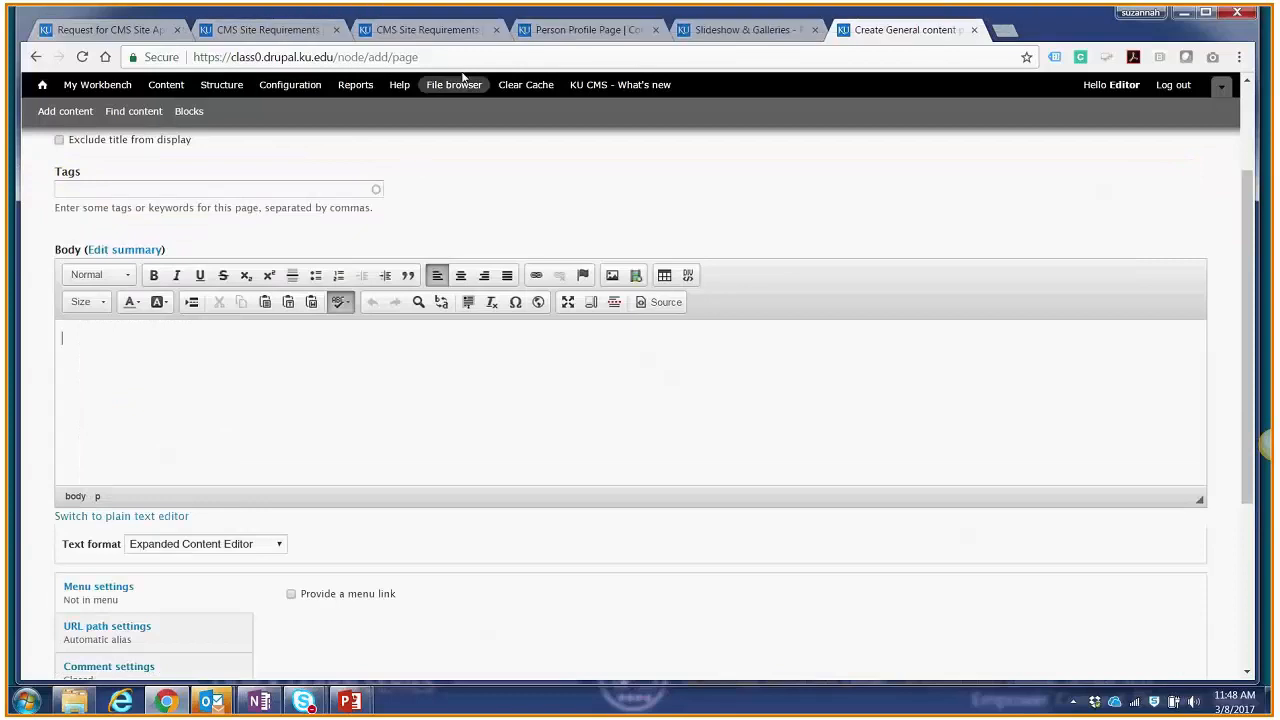
# Step: Search the KU Content Management System help site for "tabs" and open the Tabbed Navigation article
pyautogui.click(735, 30)
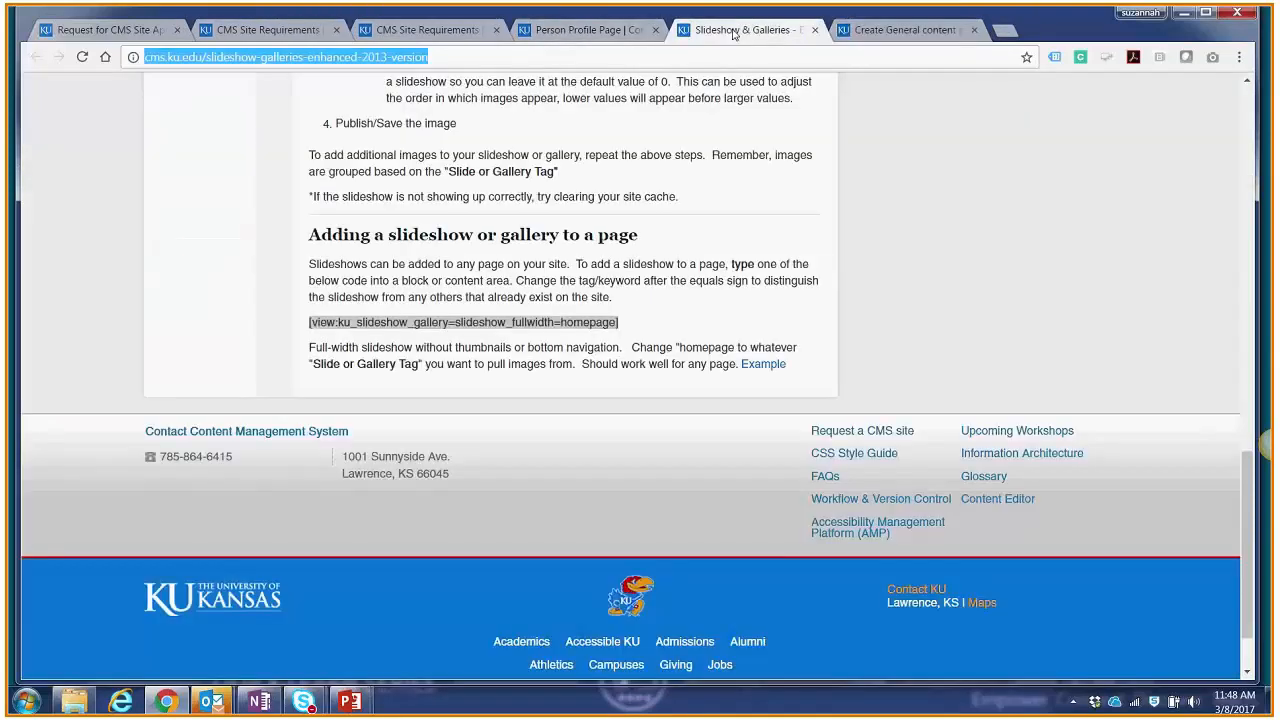
pyautogui.scroll(5, 738, 299)
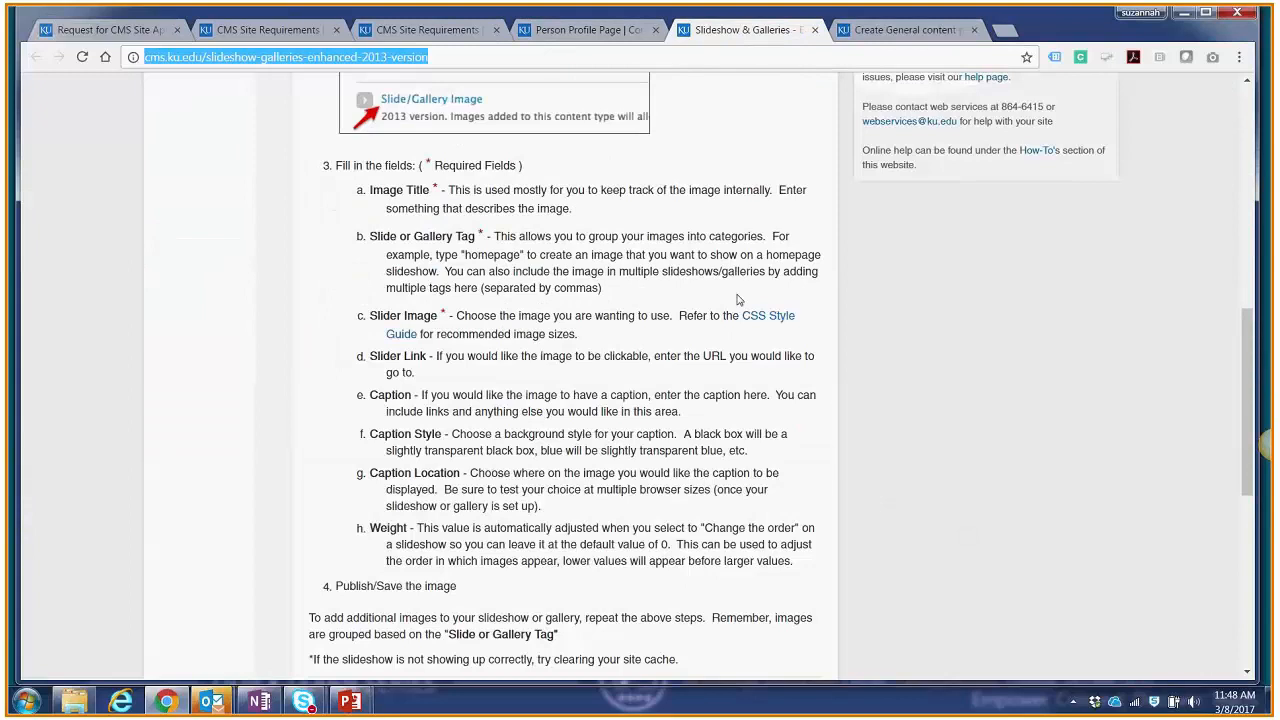
pyautogui.scroll(7, 738, 299)
pyautogui.click(1040, 125)
pyautogui.write('tabs')
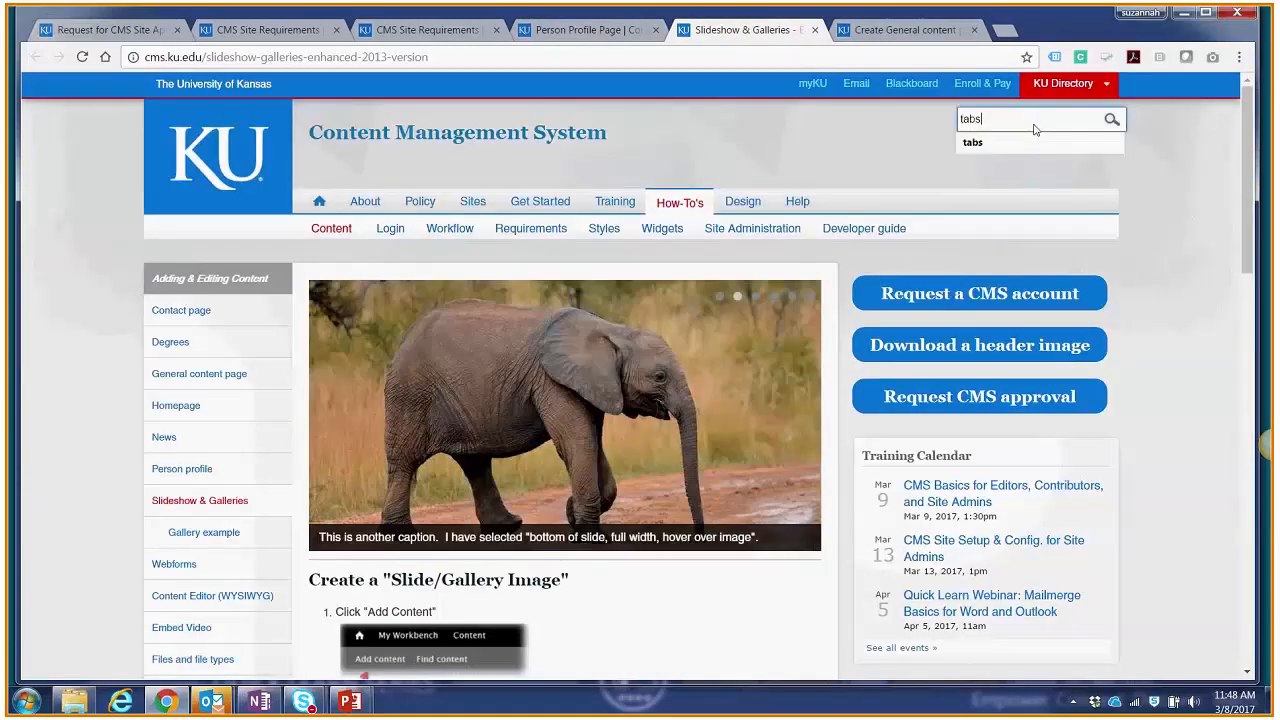
pyautogui.press('Return')
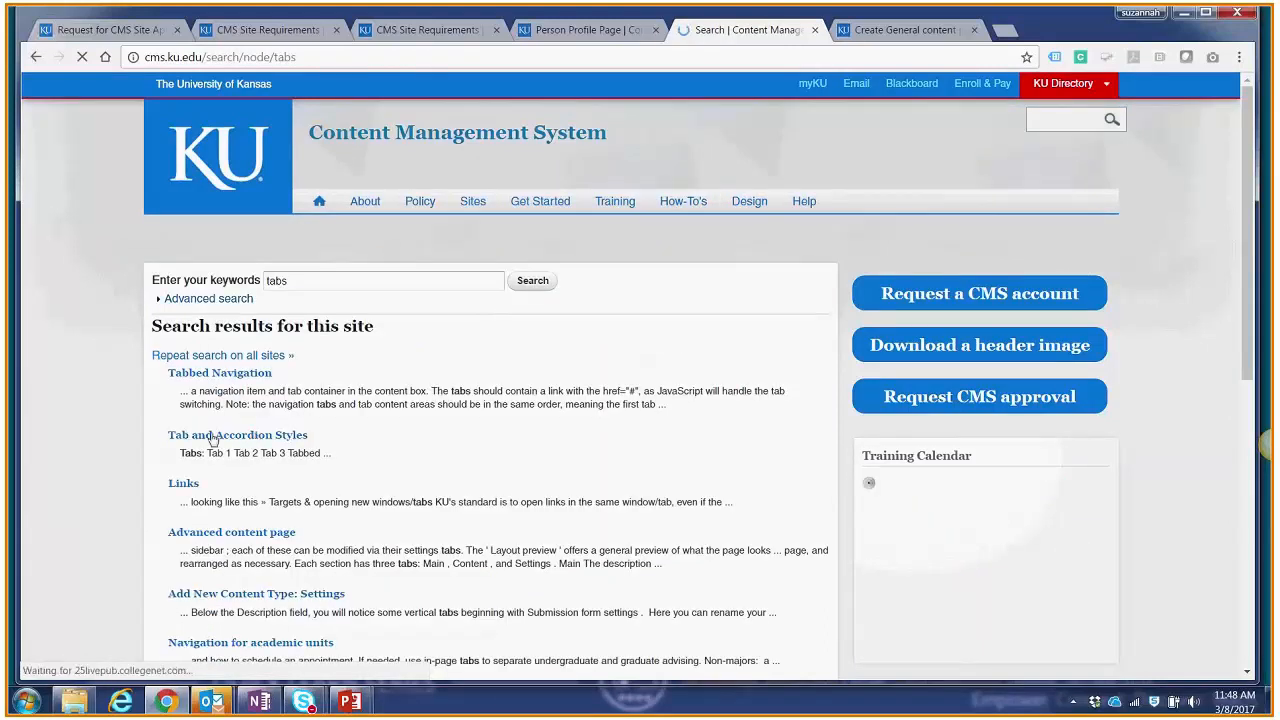
pyautogui.click(226, 378)
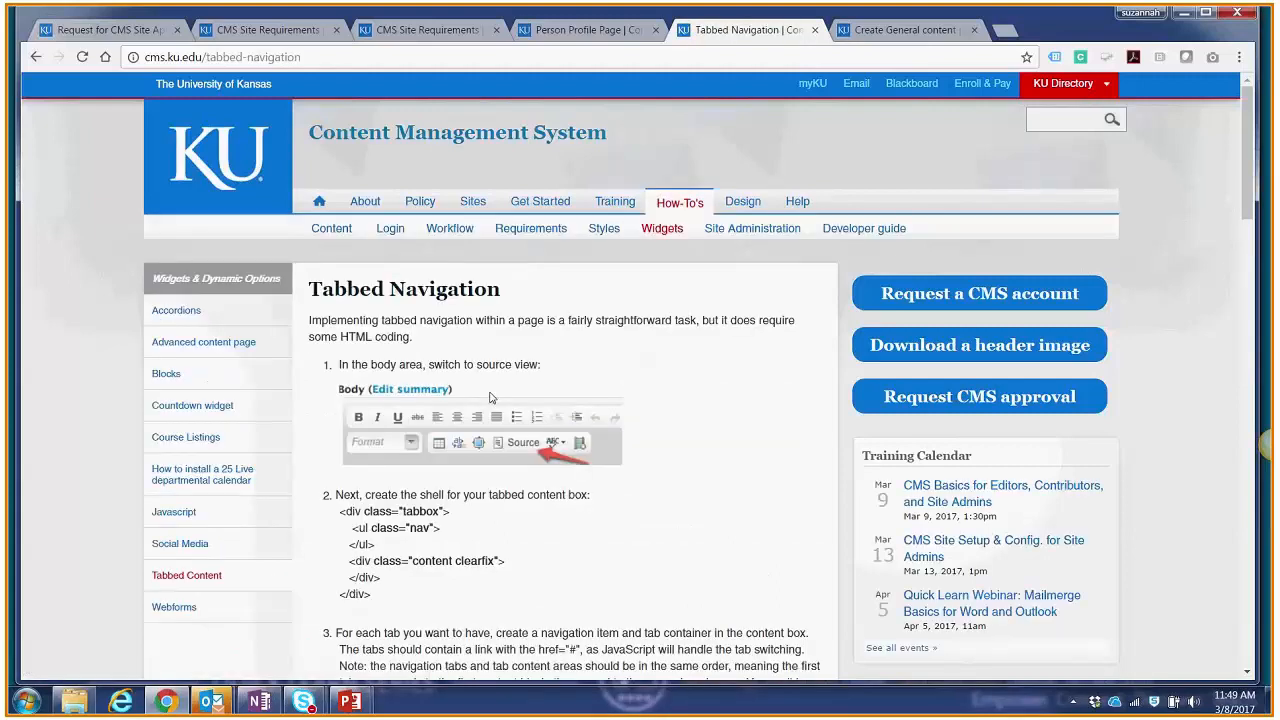
# Step: Copy the complete tab box HTML with the active default tab from instruction 4 of the Tabbed Navigation article
pyautogui.scroll(-1, 491, 396)
pyautogui.scroll(-2, 491, 396)
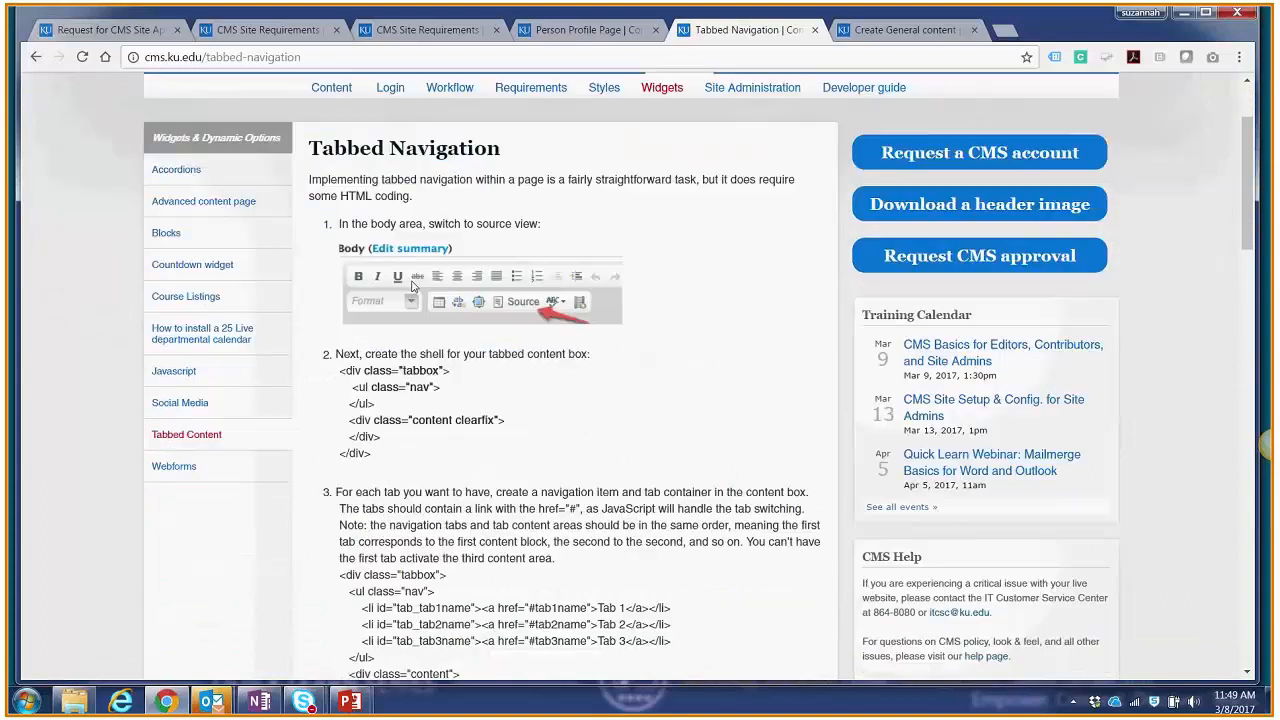
pyautogui.scroll(-3, 408, 300)
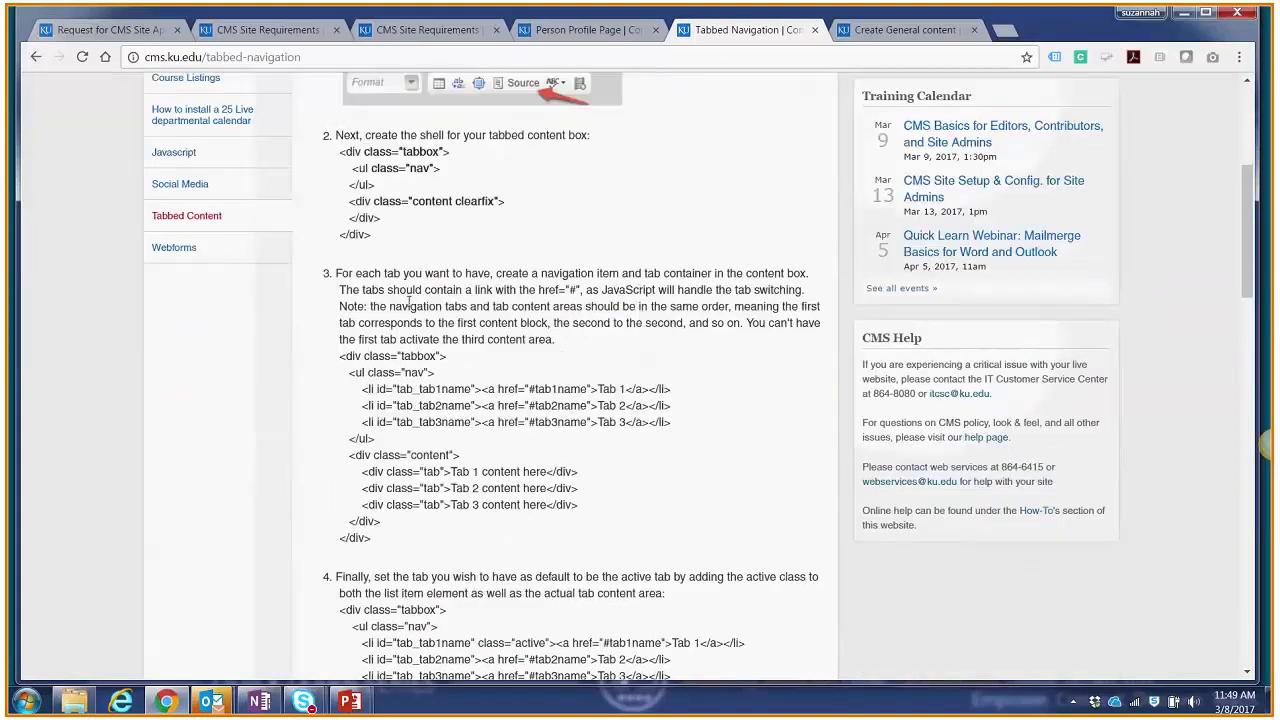
pyautogui.scroll(-3, 408, 300)
pyautogui.scroll(-1, 408, 308)
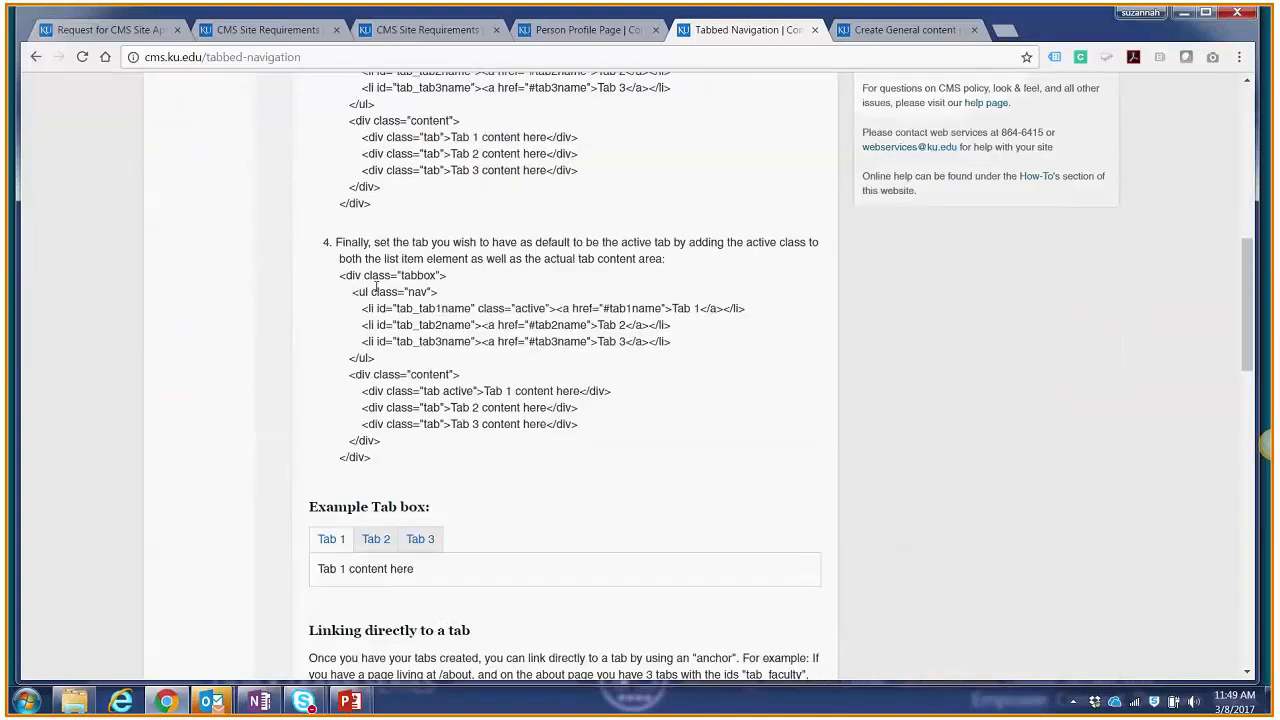
pyautogui.moveTo(342, 275); pyautogui.dragTo(390, 456)
pyautogui.hotkey('ctrl', 'c')
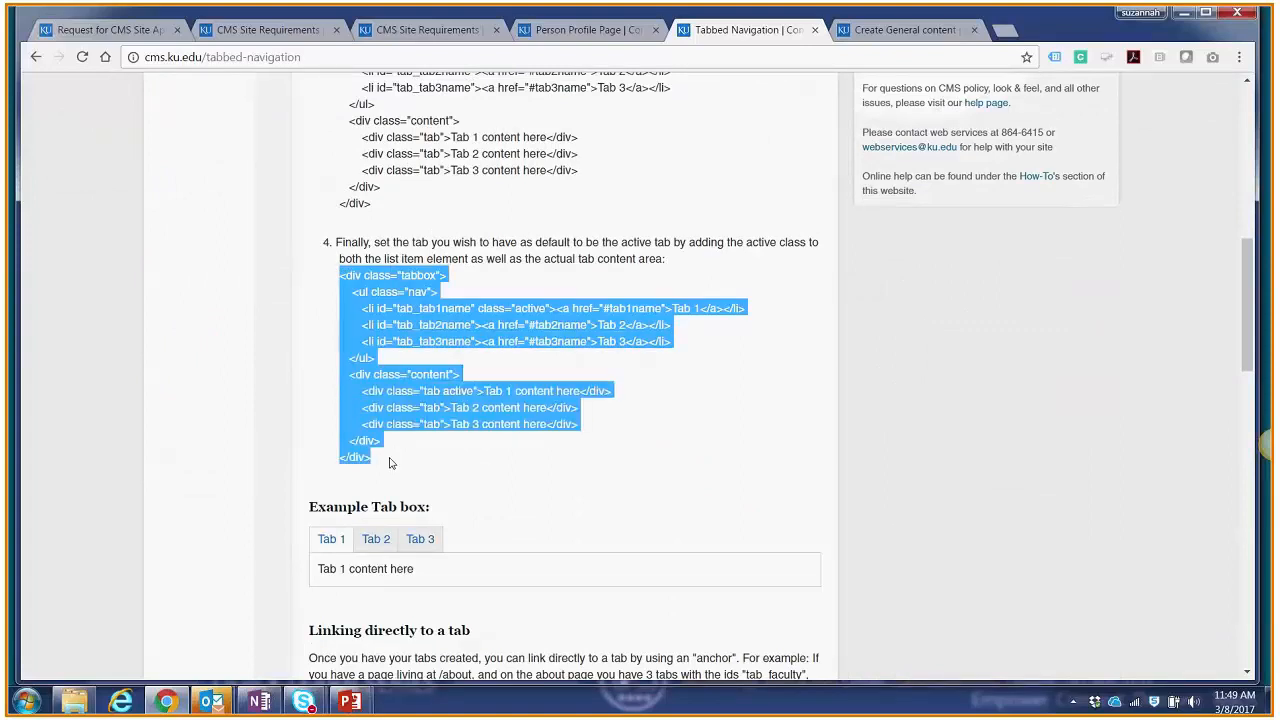
# Step: Paste the copied tab box HTML into the new page's body using the plain text editor
pyautogui.click(860, 32)
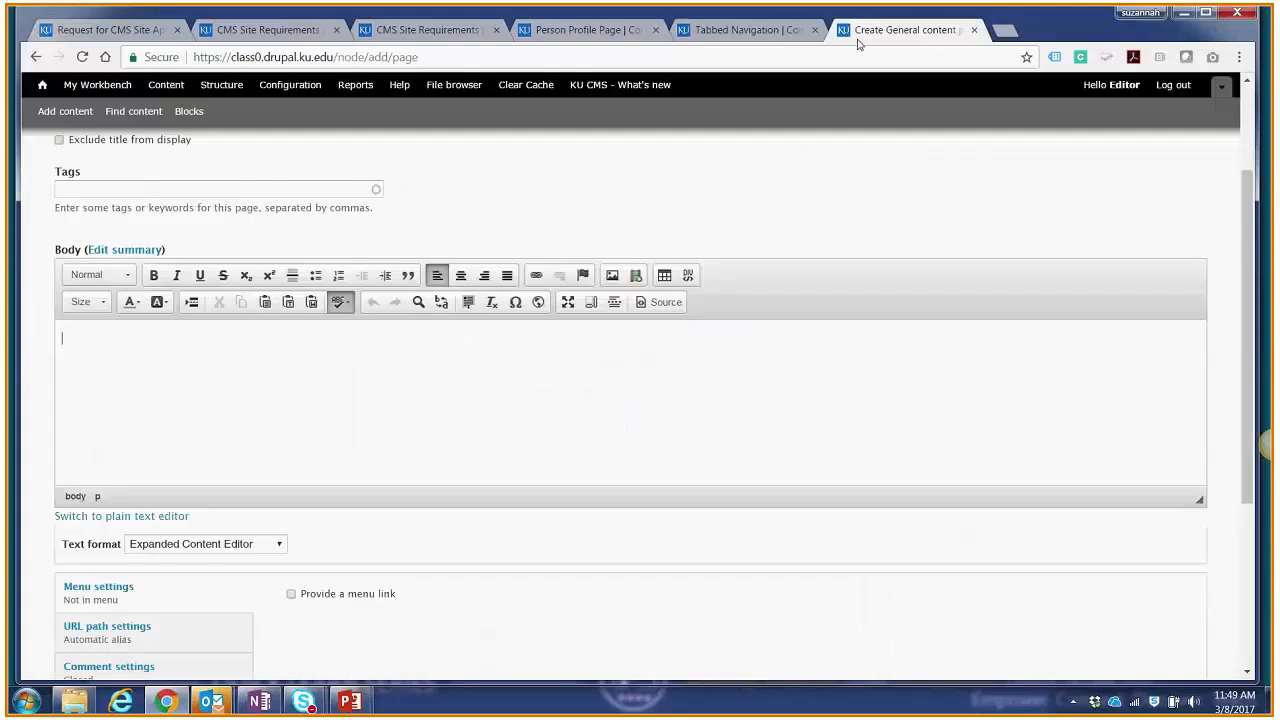
pyautogui.click(92, 516)
pyautogui.click(114, 301)
pyautogui.hotkey('ctrl', 'v')
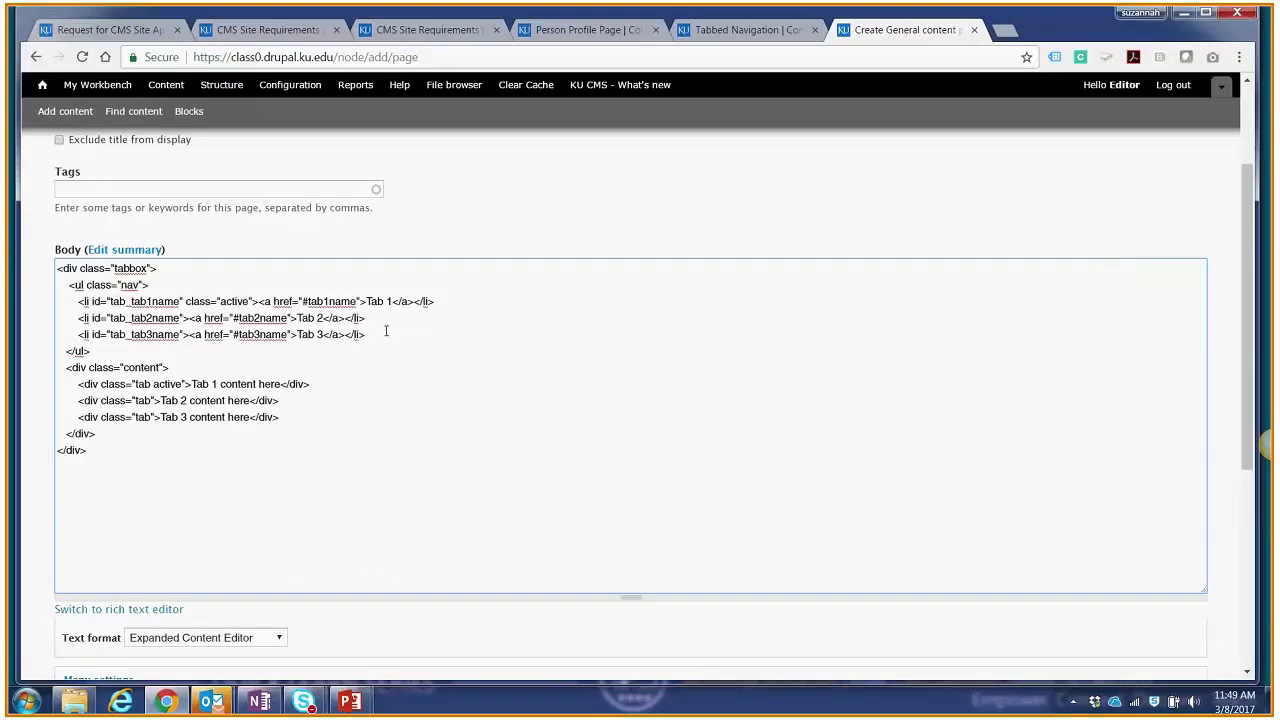
# Step: Change the three tab labels in the body code to "Title of Tab 1", "Title of Tab 2" and "Title of Tab 3"
pyautogui.moveTo(392, 301); pyautogui.dragTo(366, 301)
pyautogui.click(392, 301)
pyautogui.moveTo(393, 301); pyautogui.dragTo(366, 301)
pyautogui.write('Title of Tab 1')
pyautogui.moveTo(296, 318); pyautogui.dragTo(324, 318)
pyautogui.write('Title of Tab 2')
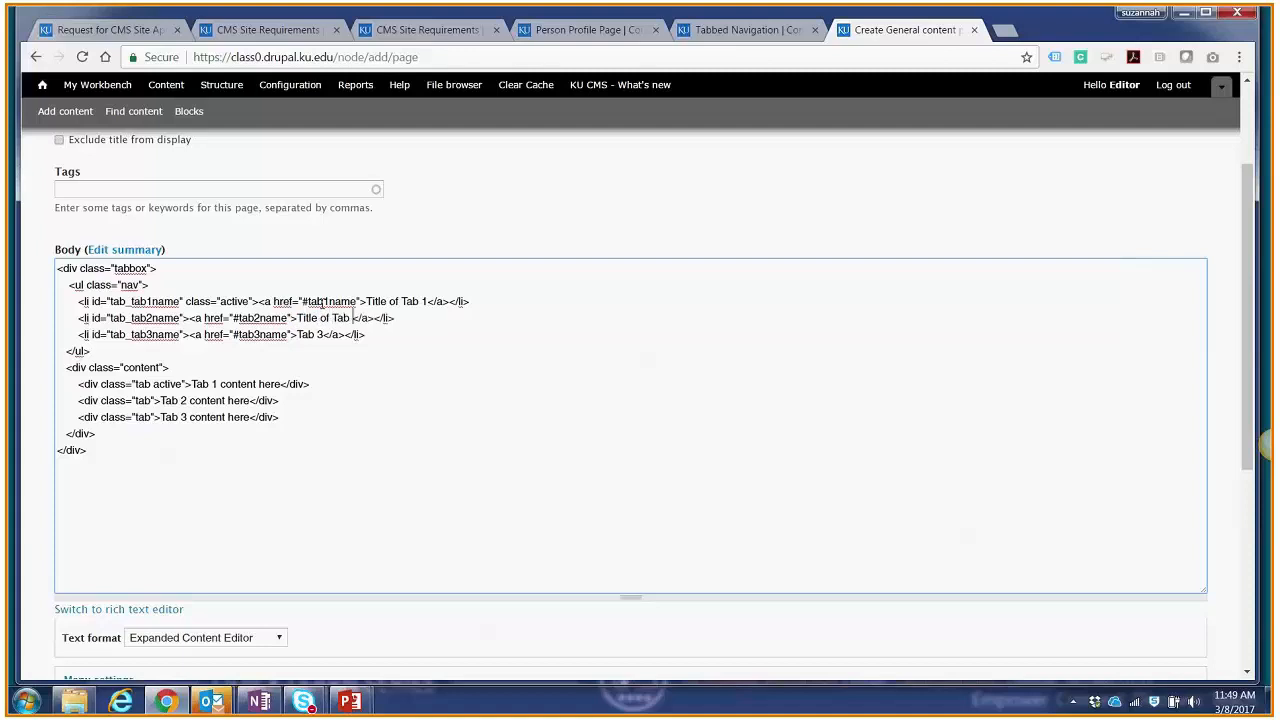
pyautogui.scroll(1, 322, 318)
pyautogui.moveTo(324, 360); pyautogui.dragTo(298, 360)
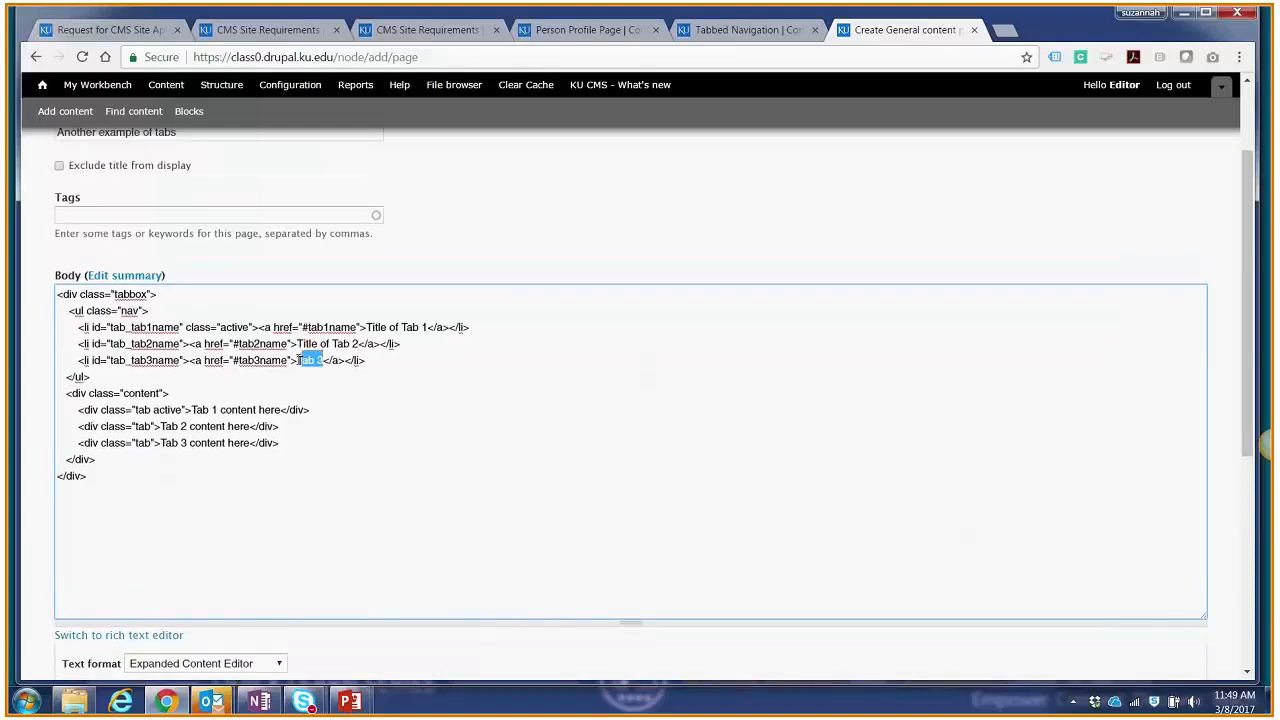
pyautogui.write('Title of Tab 3')
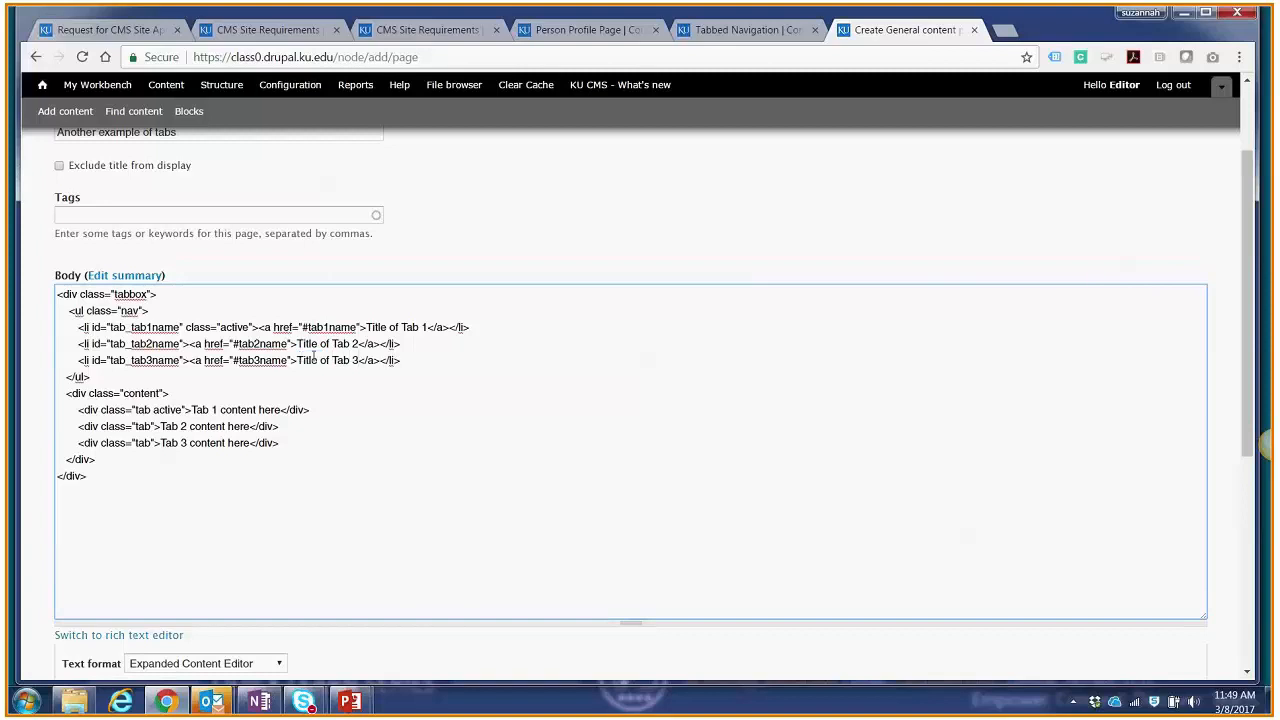
# Step: Examine the content placeholders for the three tabs in the body code
pyautogui.scroll(-2, 290, 360)
pyautogui.moveTo(282, 358); pyautogui.dragTo(161, 377)
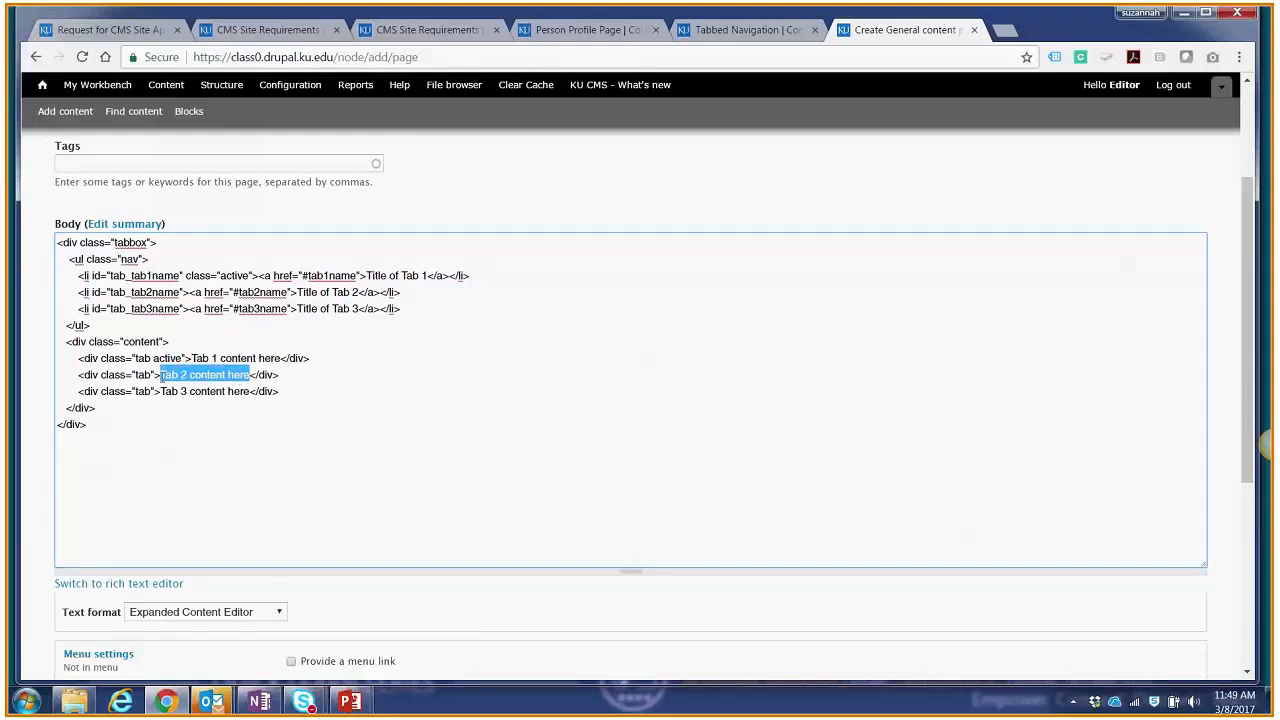
pyautogui.moveTo(251, 392); pyautogui.dragTo(161, 391)
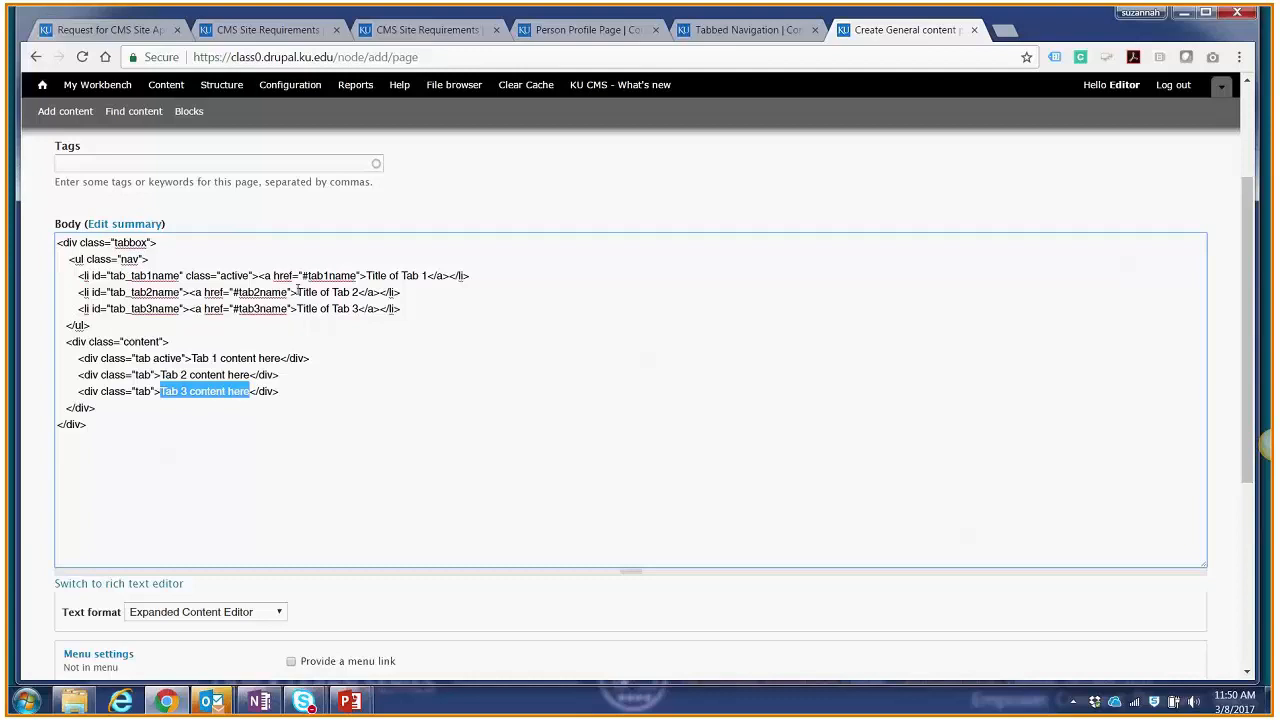
# Step: Check the three tabs of the tab box in the rich text editor, and return the body to the plain text editor
pyautogui.click(100, 587)
pyautogui.click(99, 613)
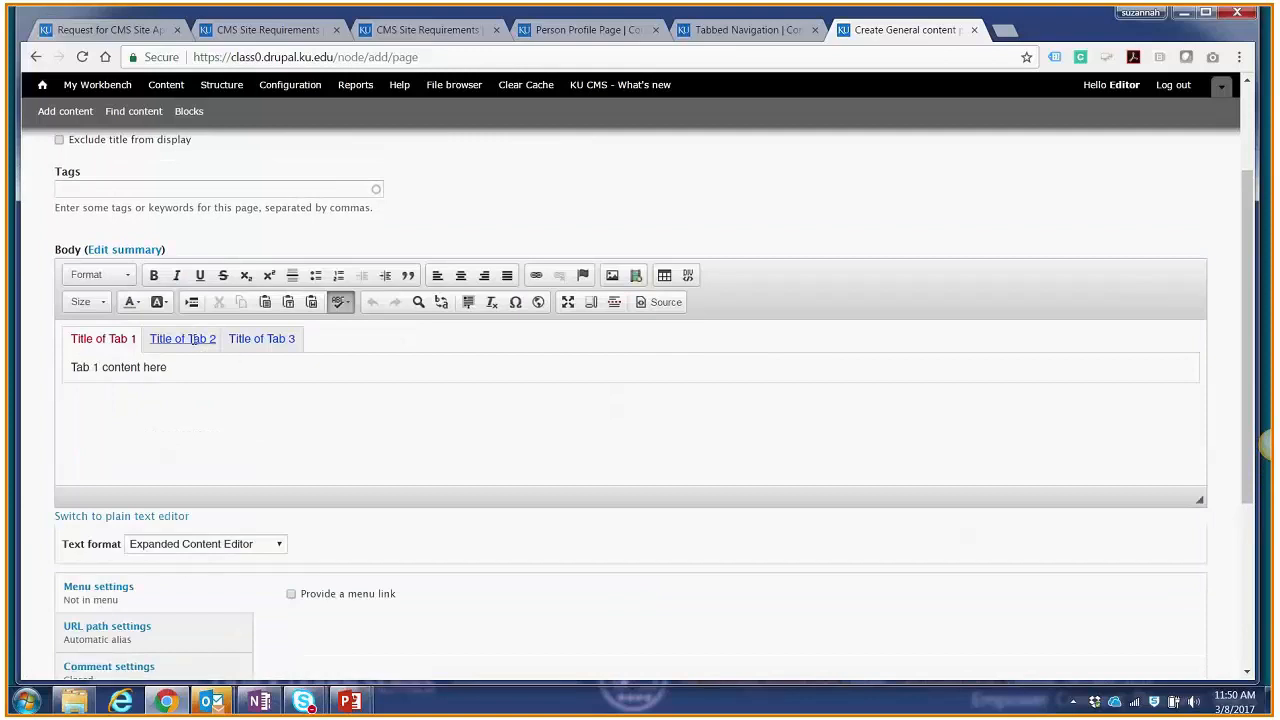
pyautogui.click(193, 339)
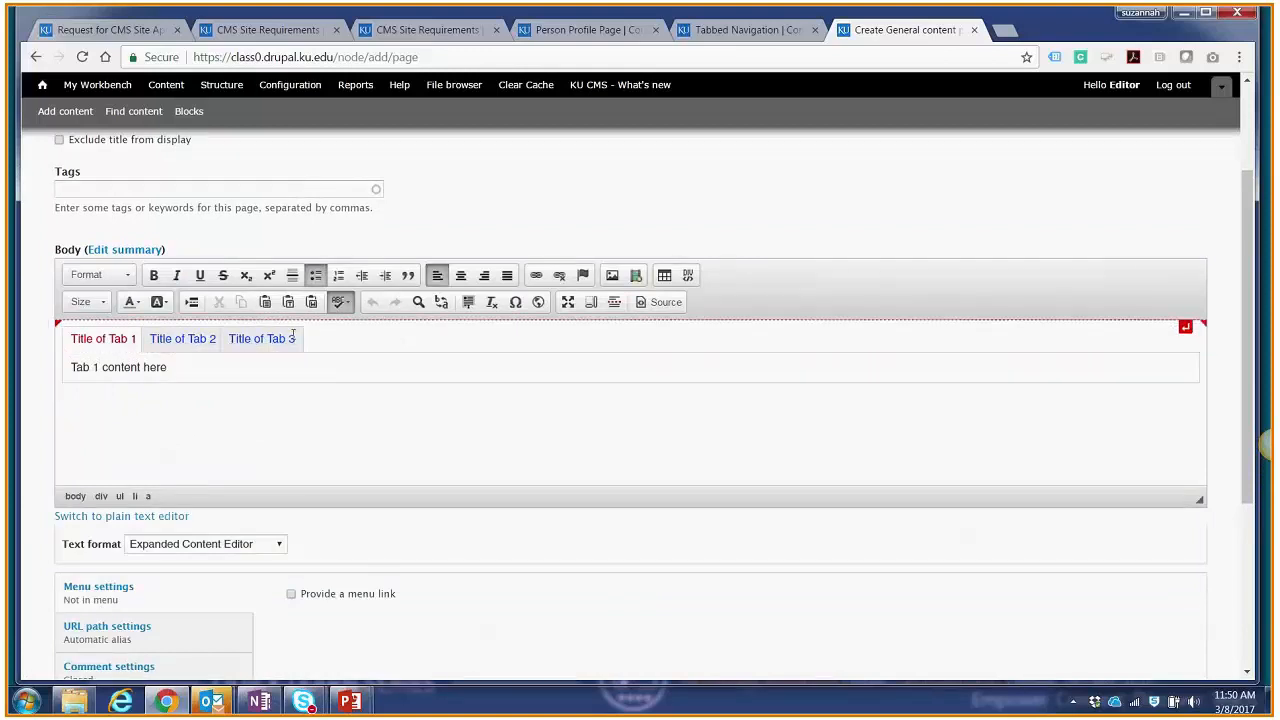
pyautogui.click(112, 339)
pyautogui.click(177, 339)
pyautogui.click(255, 339)
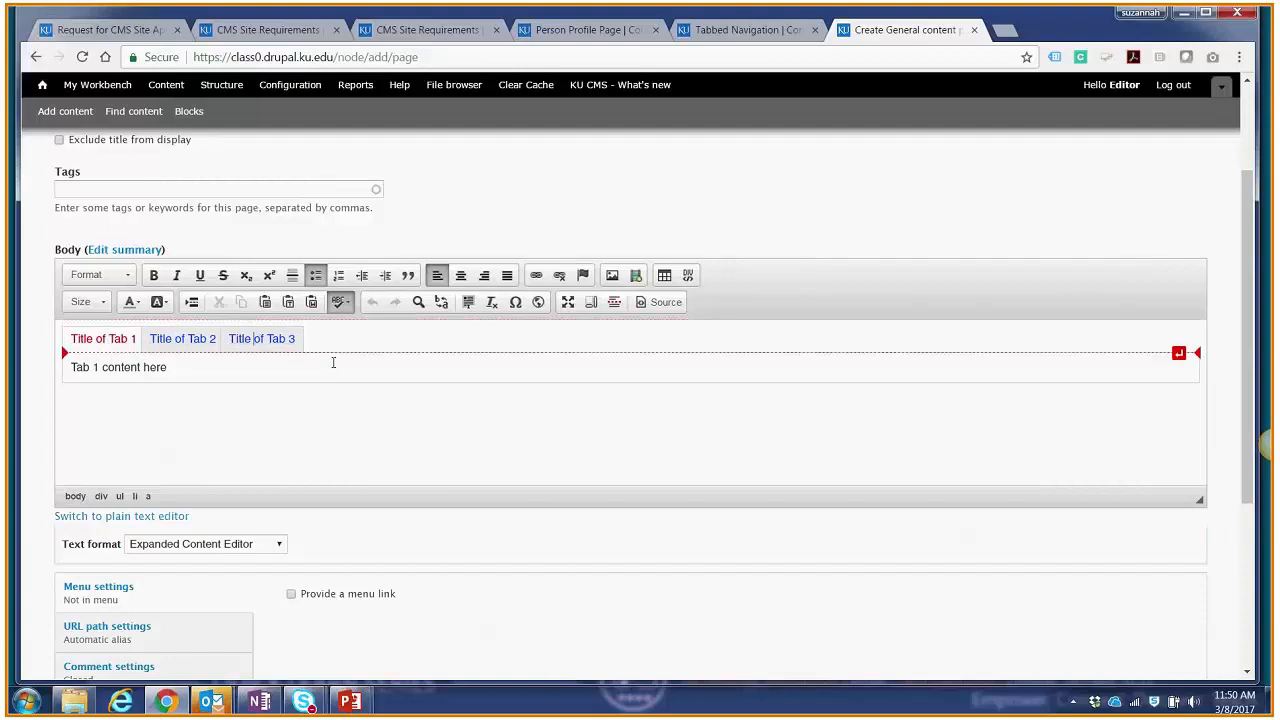
pyautogui.click(95, 516)
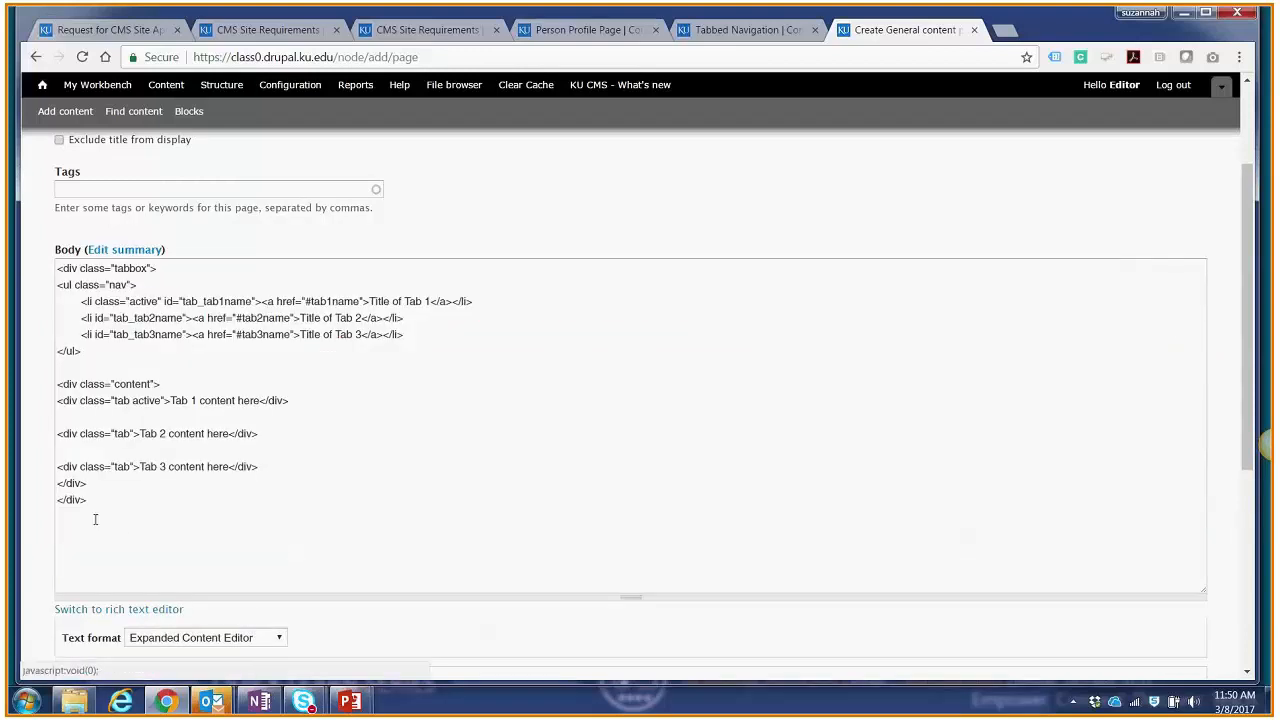
pyautogui.click(240, 413)
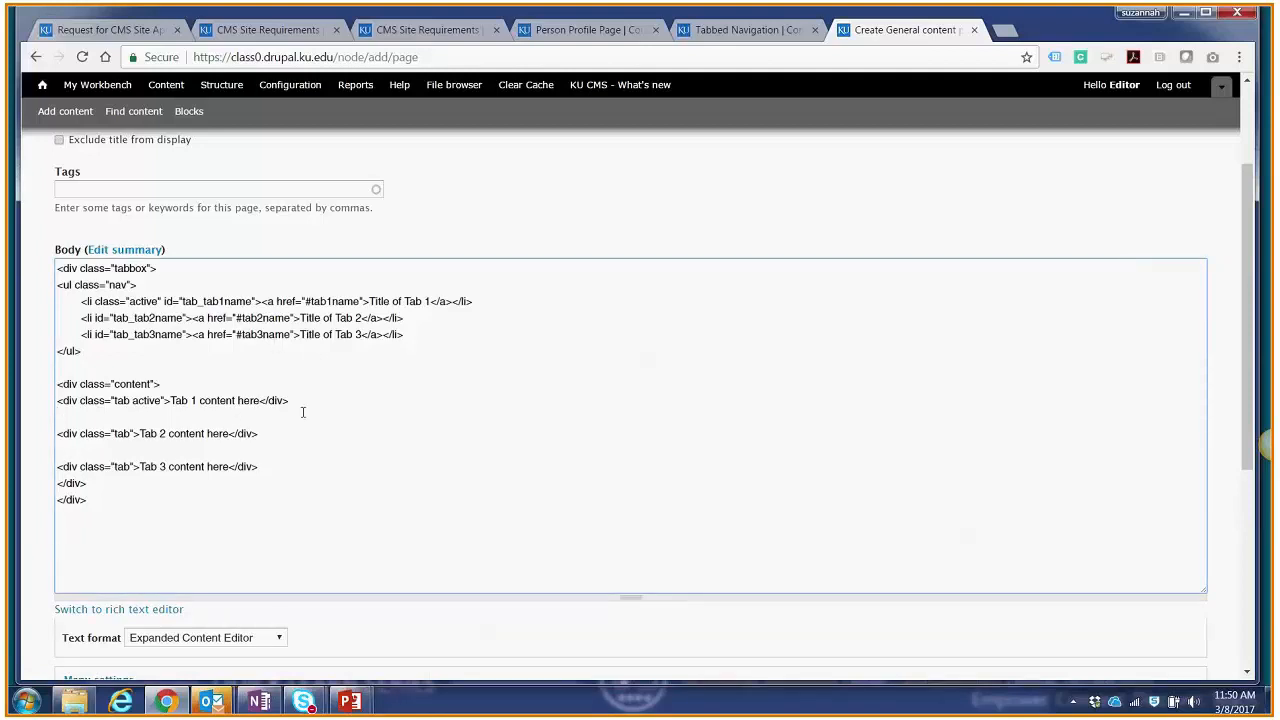
# Step: Provide a menu link for the page and set its parent item to Tabs
pyautogui.scroll(-5, 303, 412)
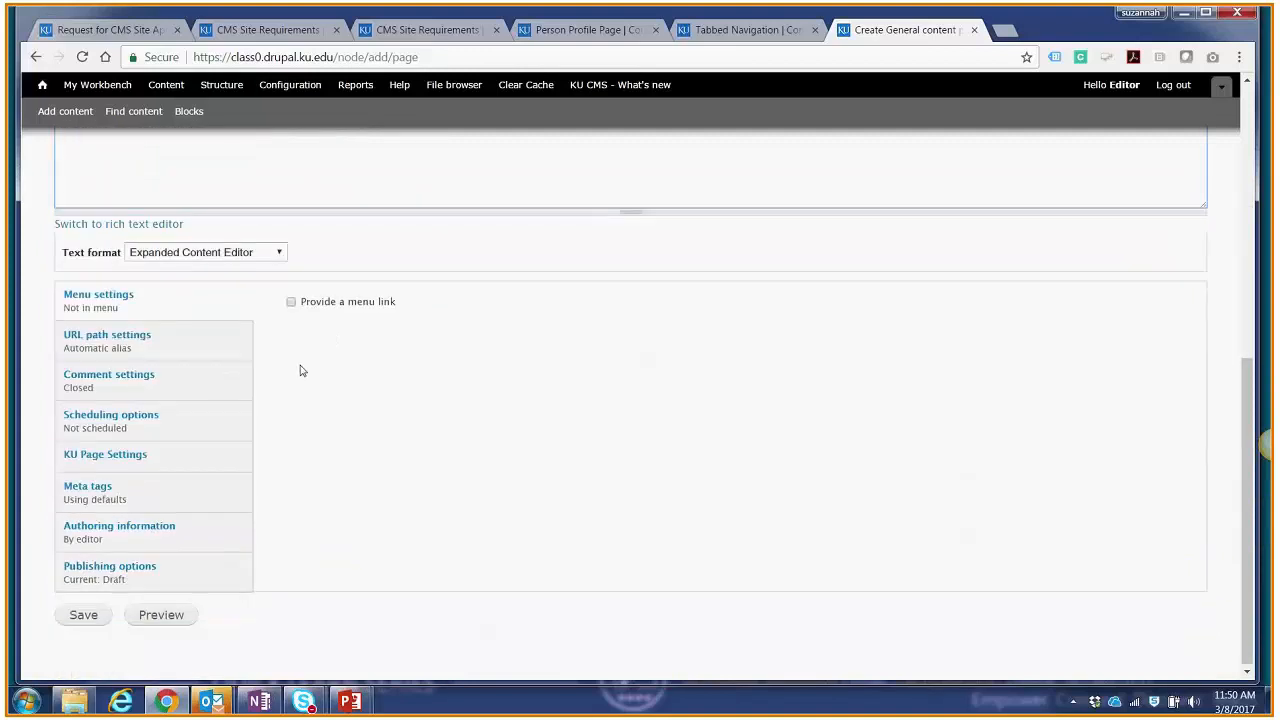
pyautogui.click(291, 301)
pyautogui.click(338, 499)
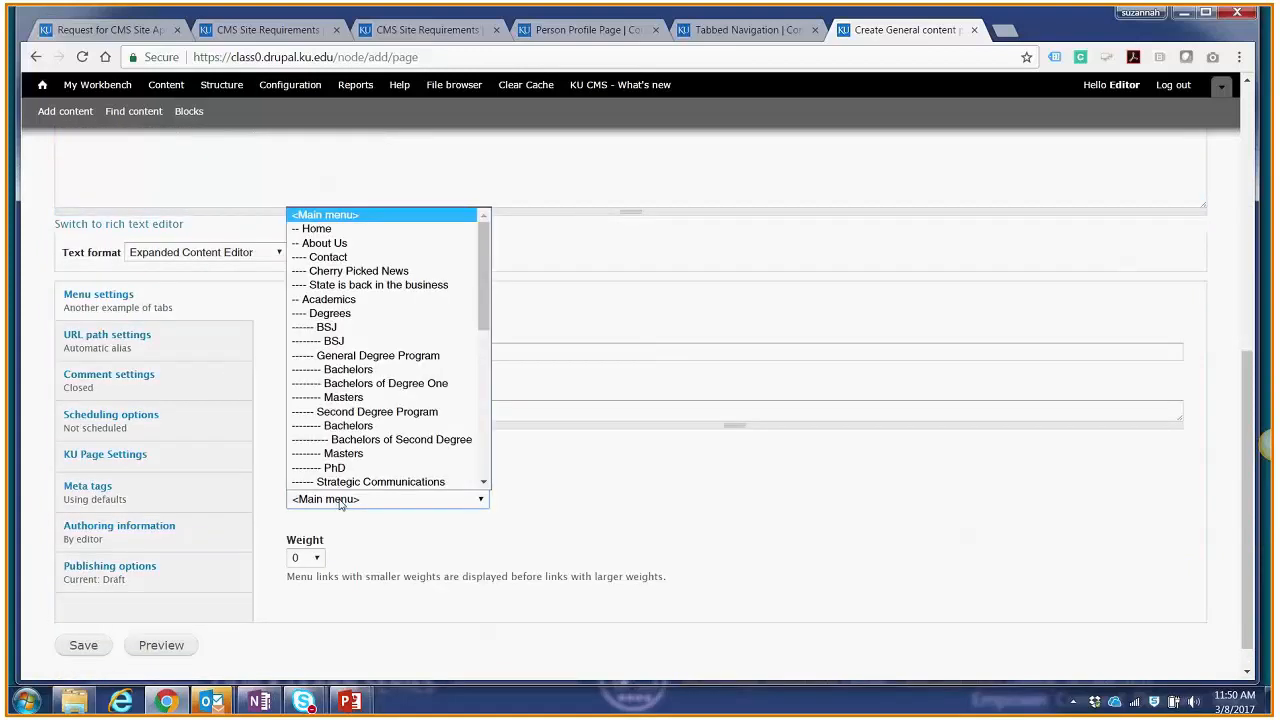
pyautogui.scroll(-10, 345, 460)
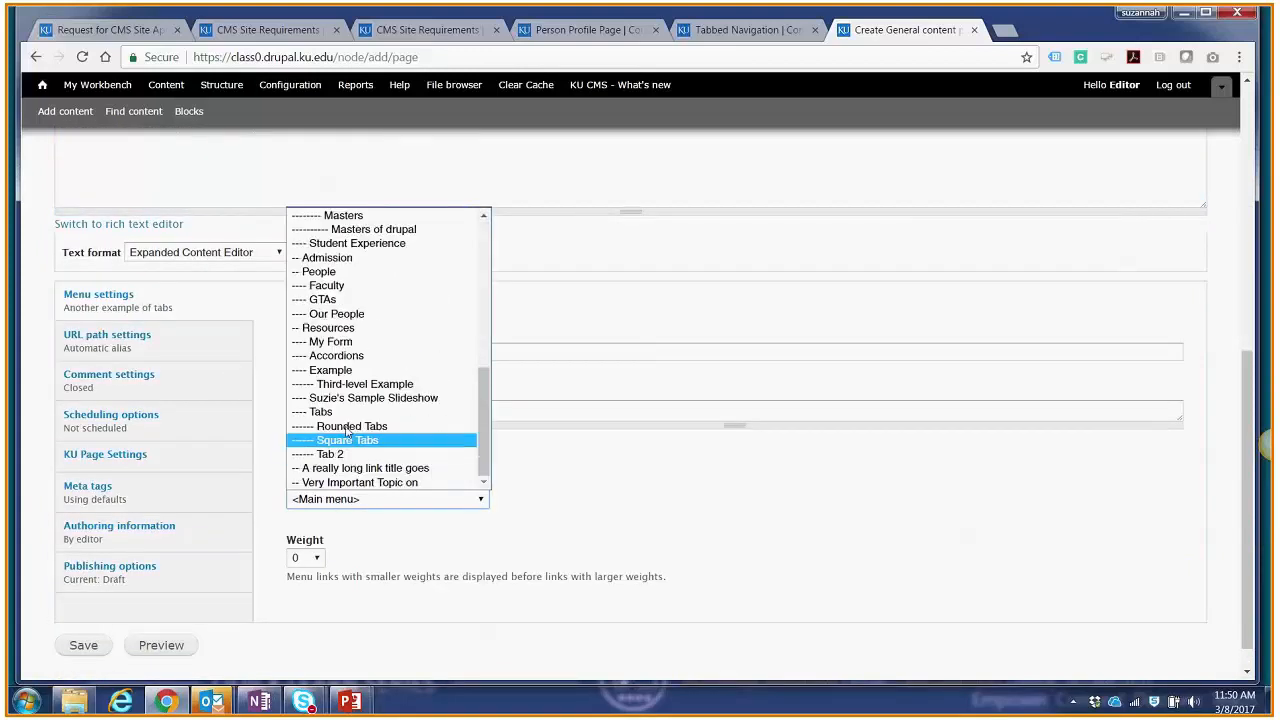
pyautogui.click(320, 412)
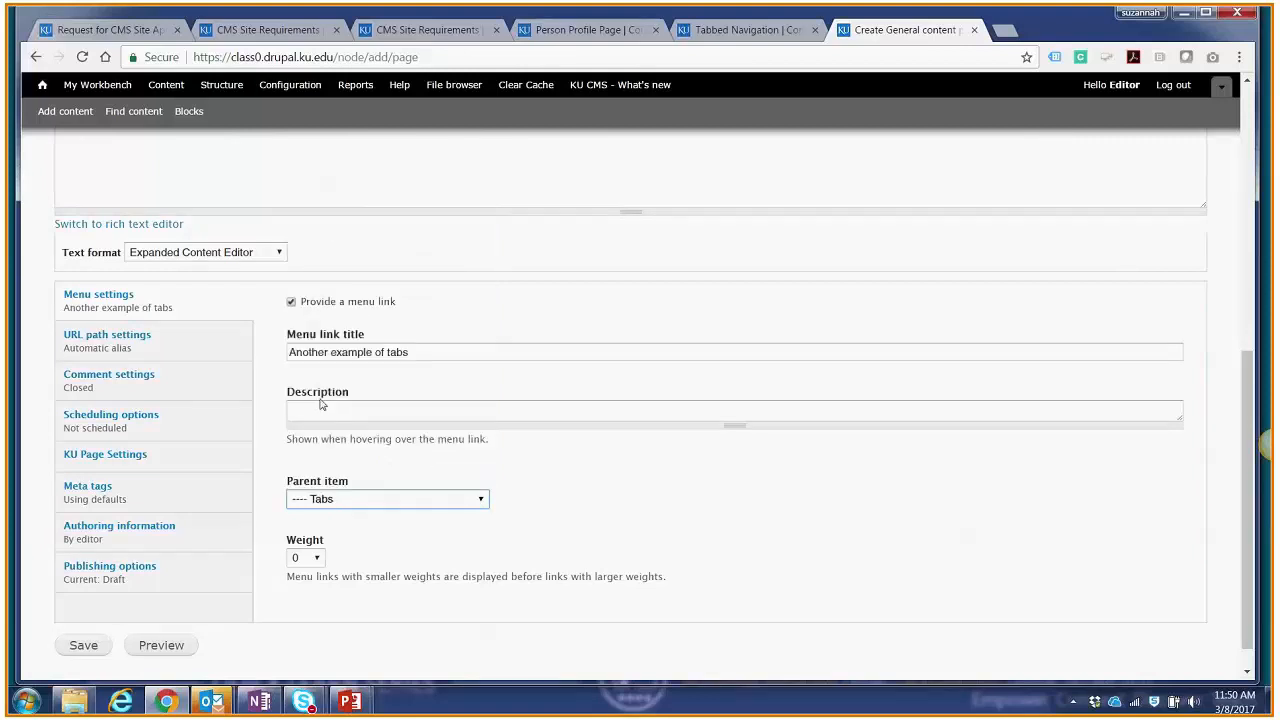
# Step: Save the page with its moderation state set to Published, and view the contents of its second and third tabs
pyautogui.click(224, 580)
pyautogui.click(330, 516)
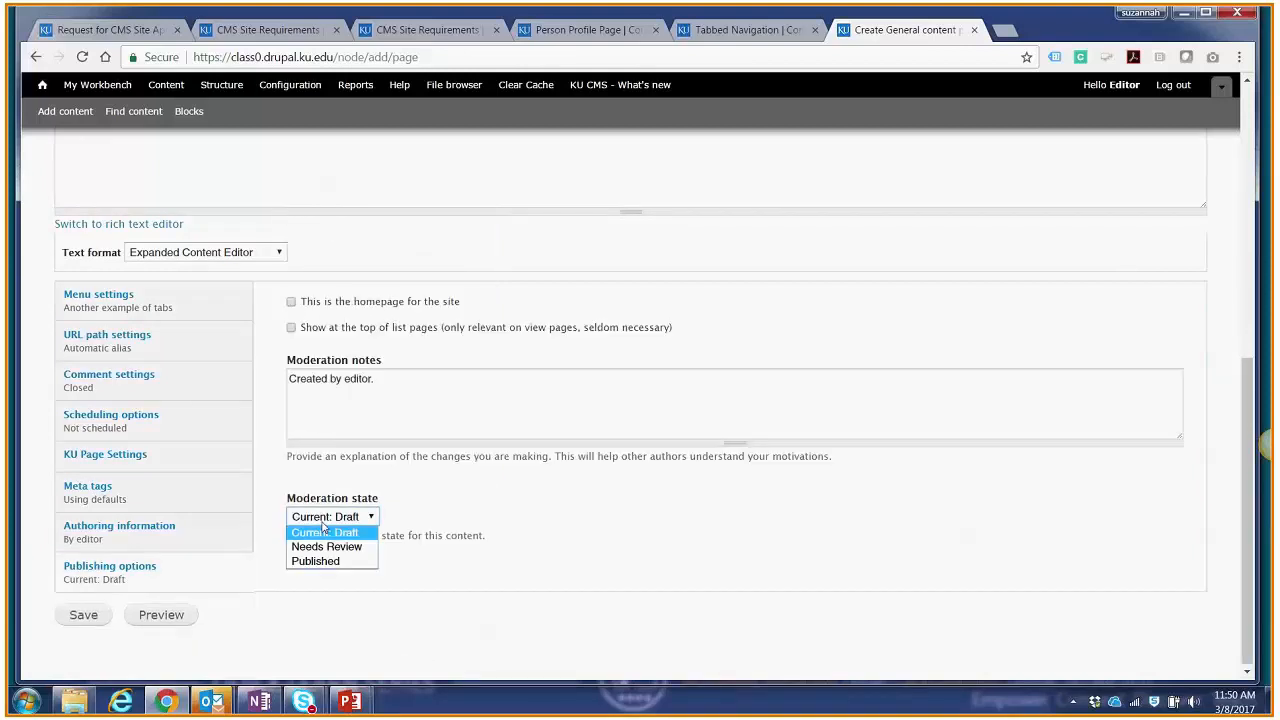
pyautogui.click(315, 561)
pyautogui.click(90, 614)
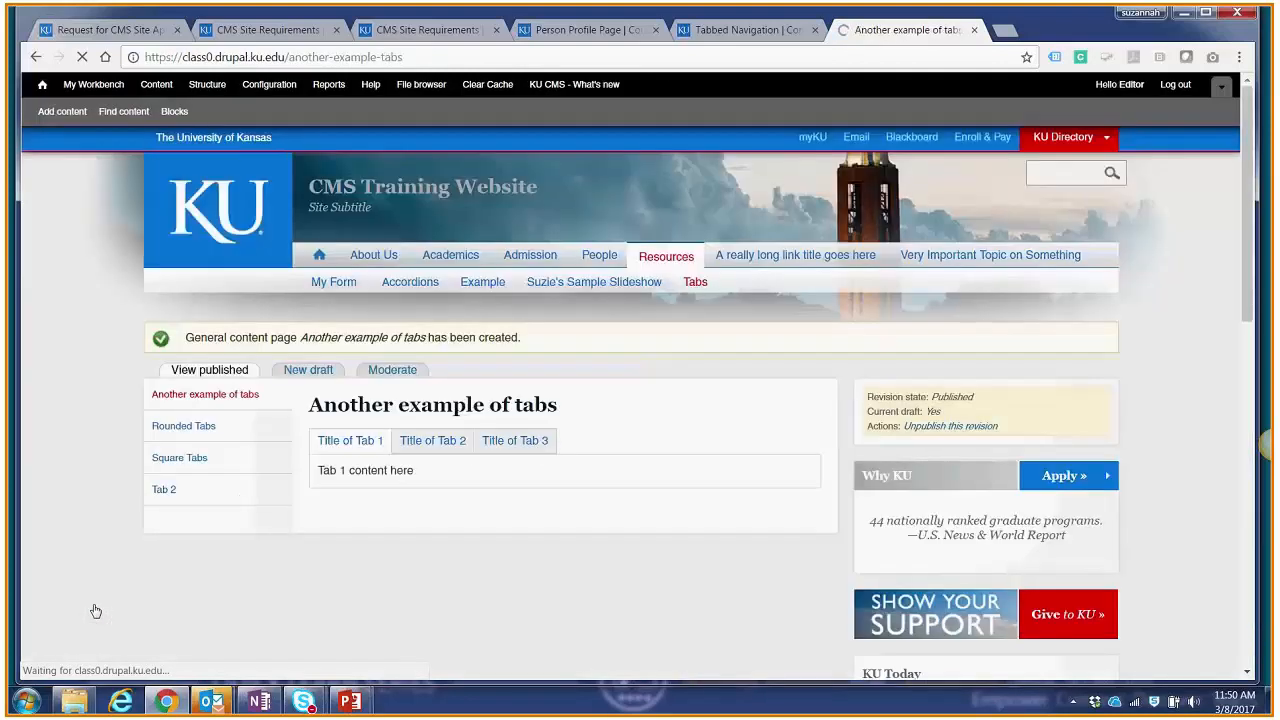
pyautogui.click(445, 452)
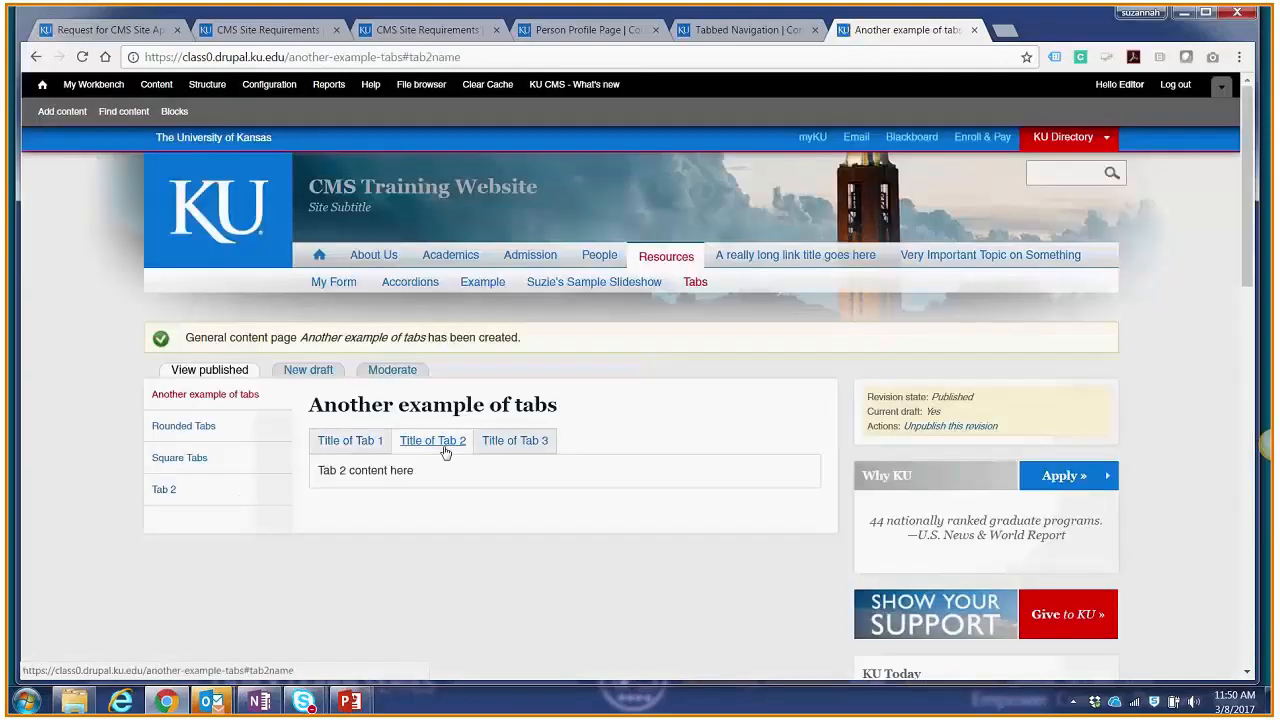
pyautogui.click(516, 443)
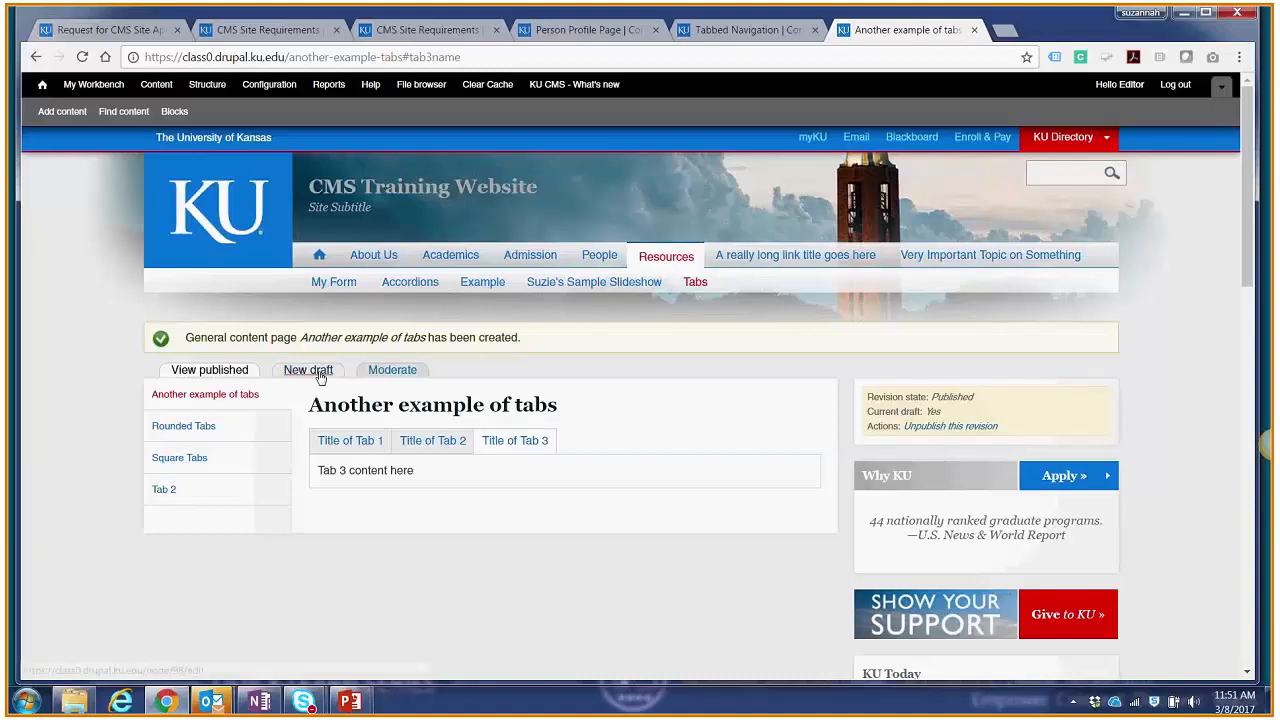
# Step: Open the Accordions how-to page from the Widgets section of the KU Content Management System help site
pyautogui.click(737, 33)
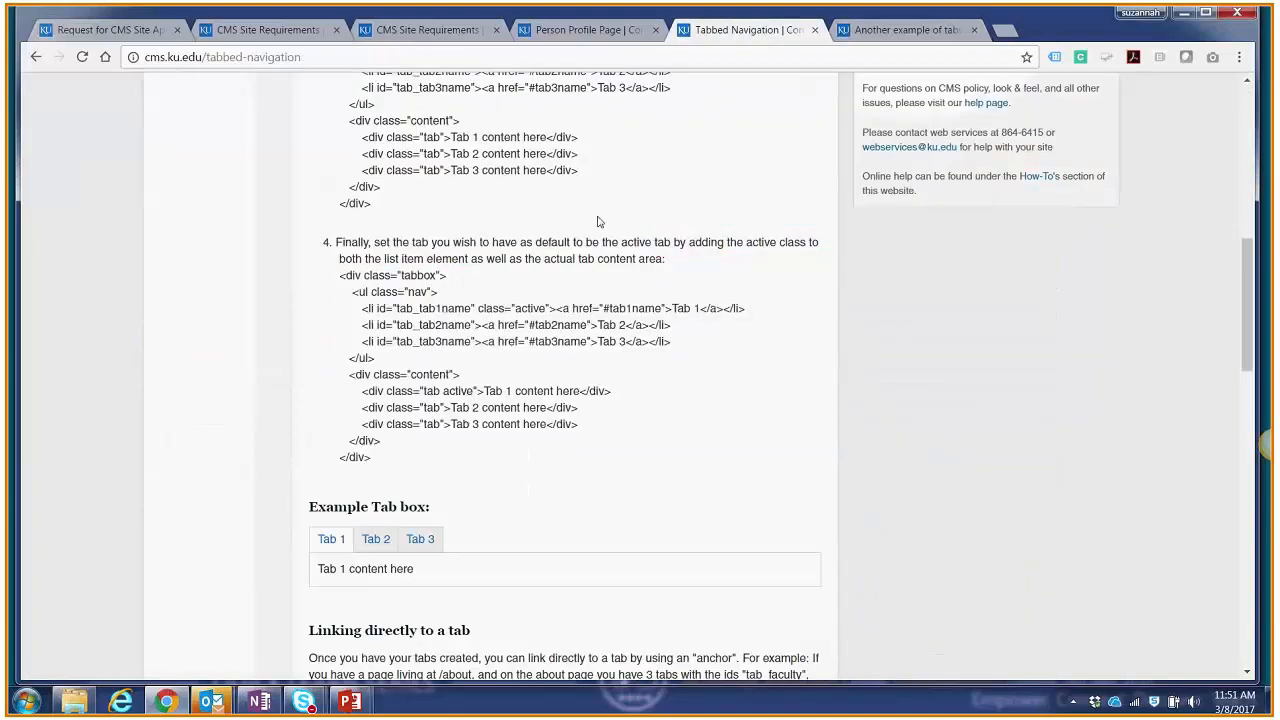
pyautogui.scroll(5, 598, 222)
pyautogui.scroll(3, 250, 320)
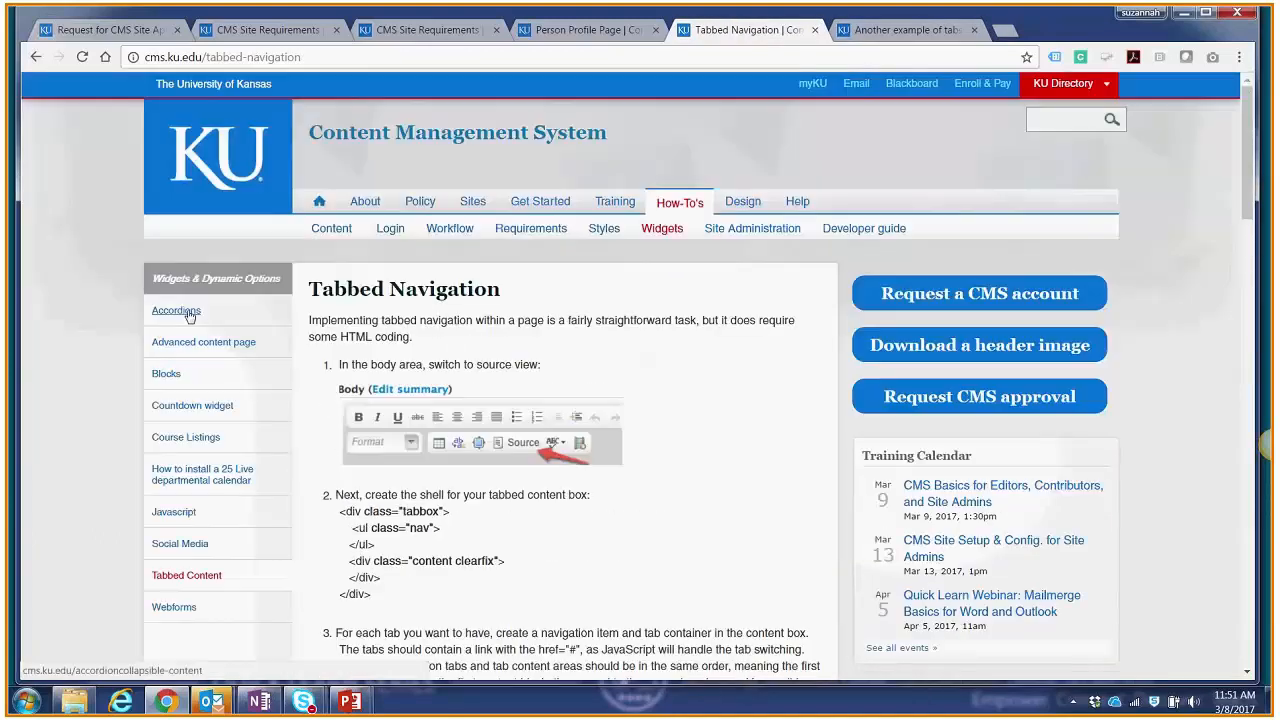
pyautogui.click(176, 311)
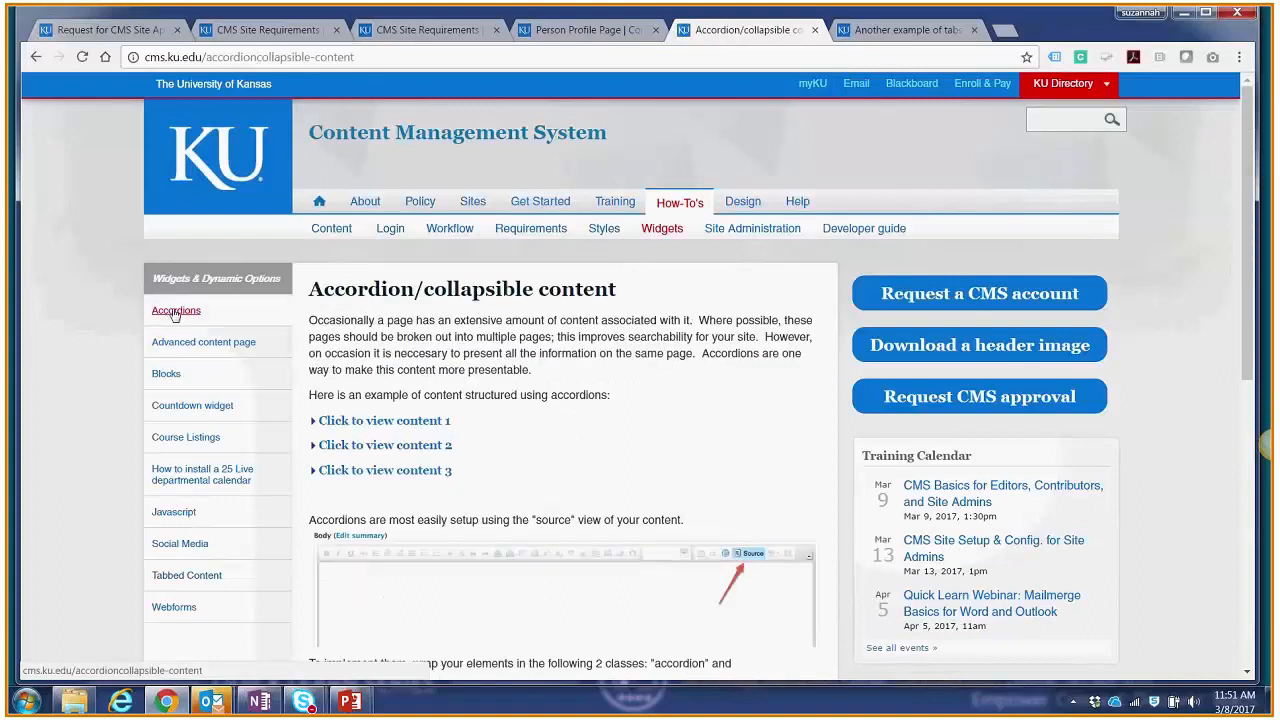
# Step: Expand and collapse the first two example accordions on the how-to page to see how they behave
pyautogui.scroll(-1, 374, 356)
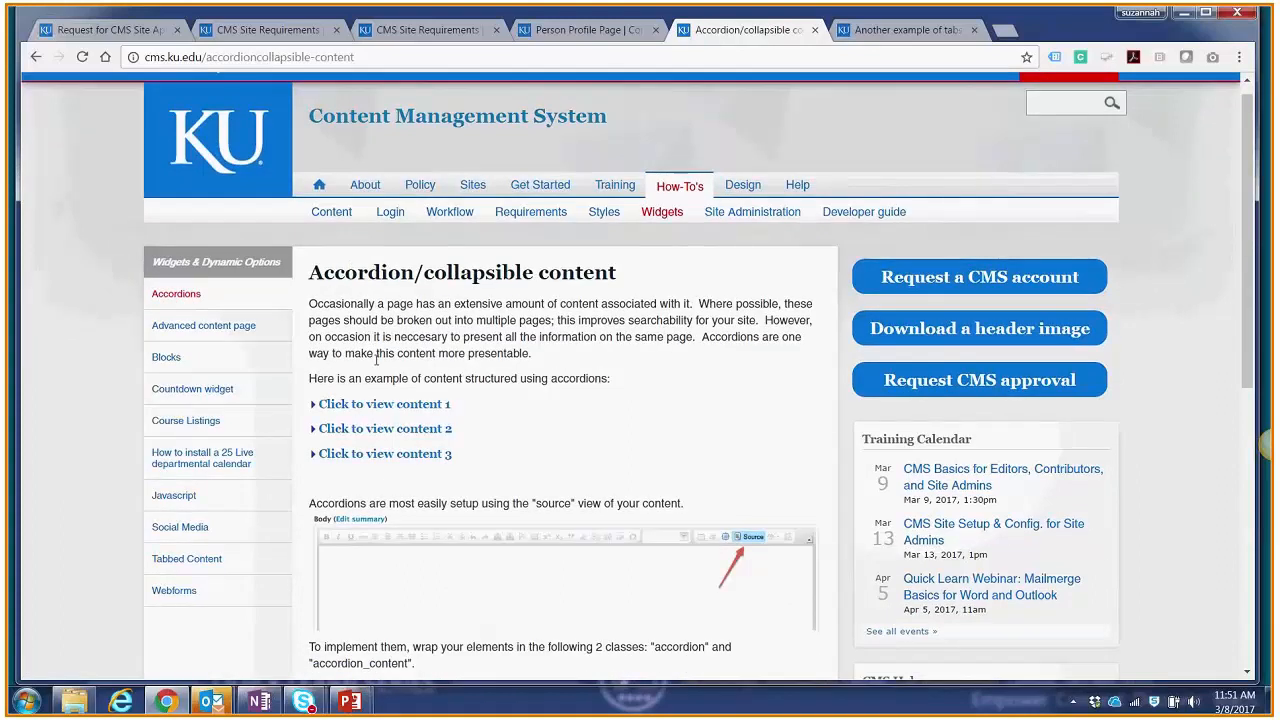
pyautogui.click(362, 323)
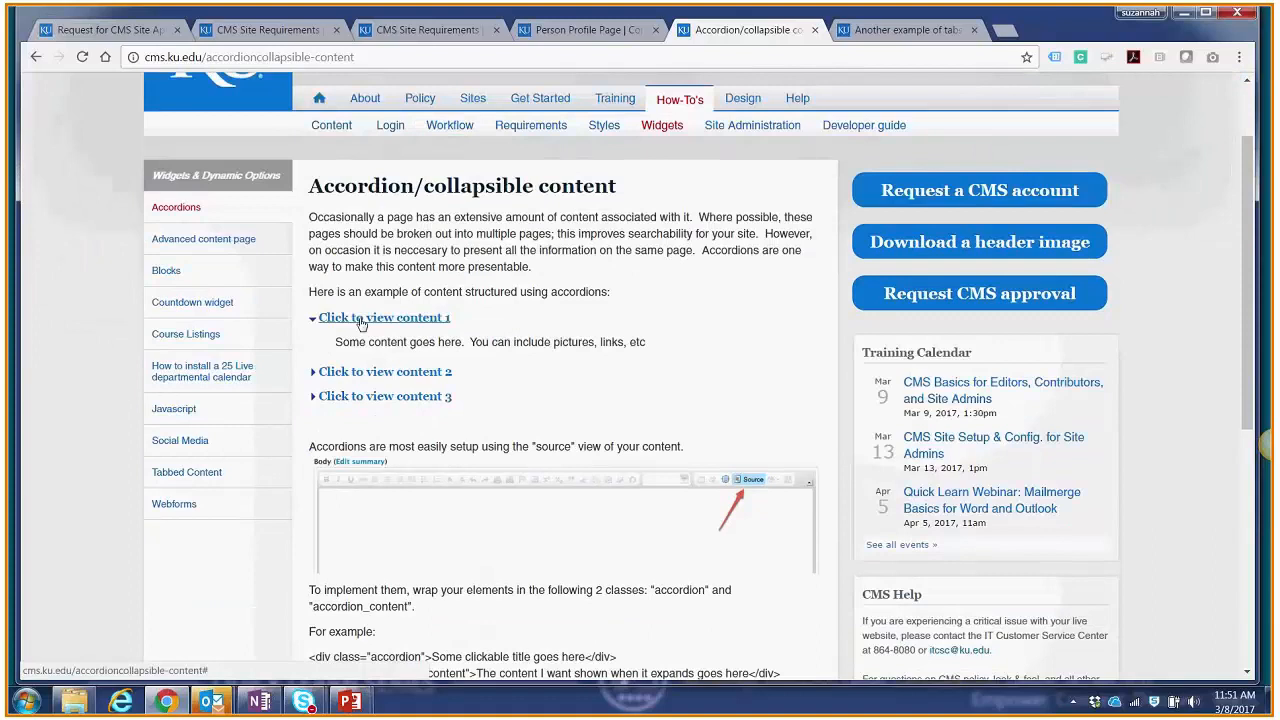
pyautogui.click(362, 323)
pyautogui.click(362, 323)
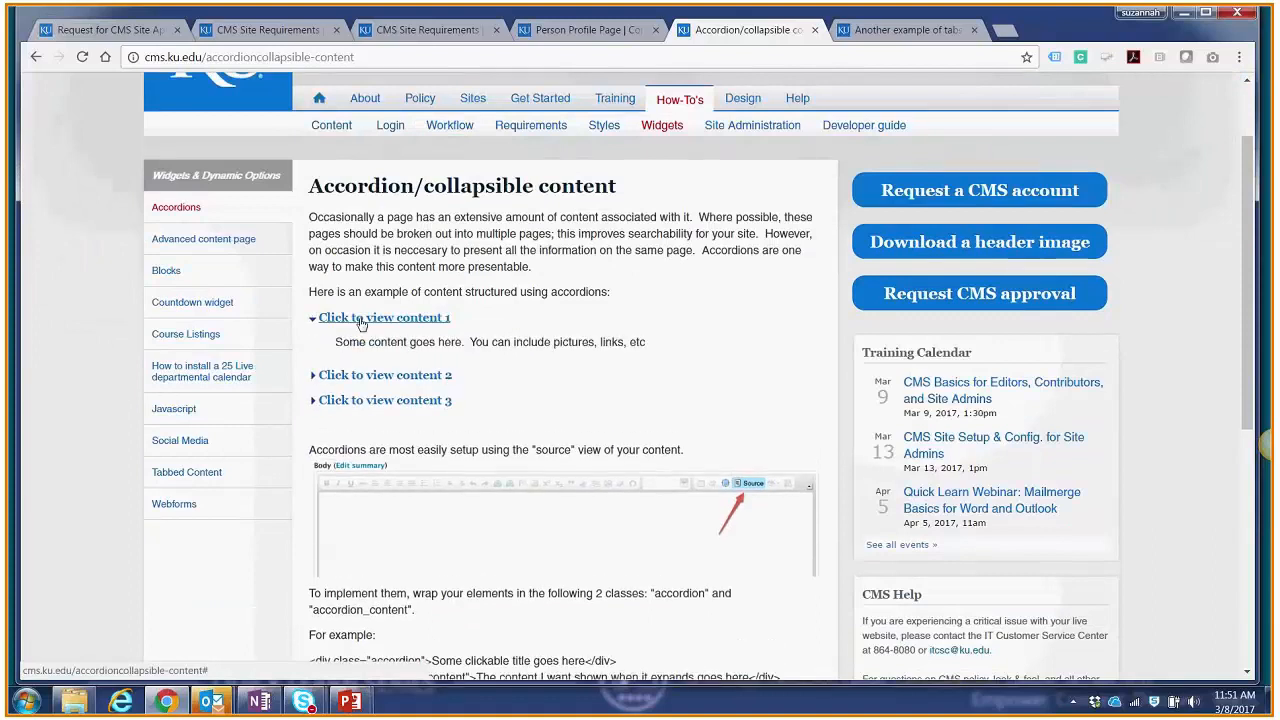
pyautogui.click(366, 376)
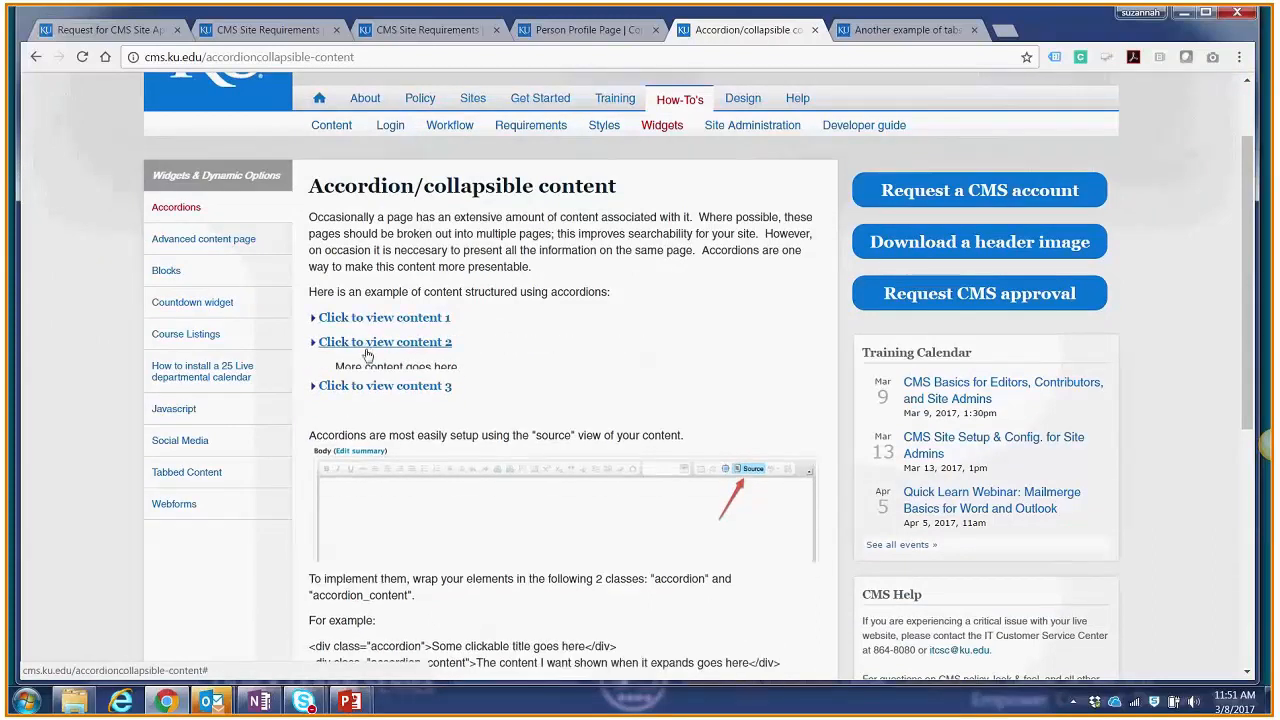
pyautogui.click(364, 372)
pyautogui.click(367, 371)
# Step: Copy the two-line example code with the "accordion" and "accordion_content" classes from the how-to page
pyautogui.scroll(-1, 374, 369)
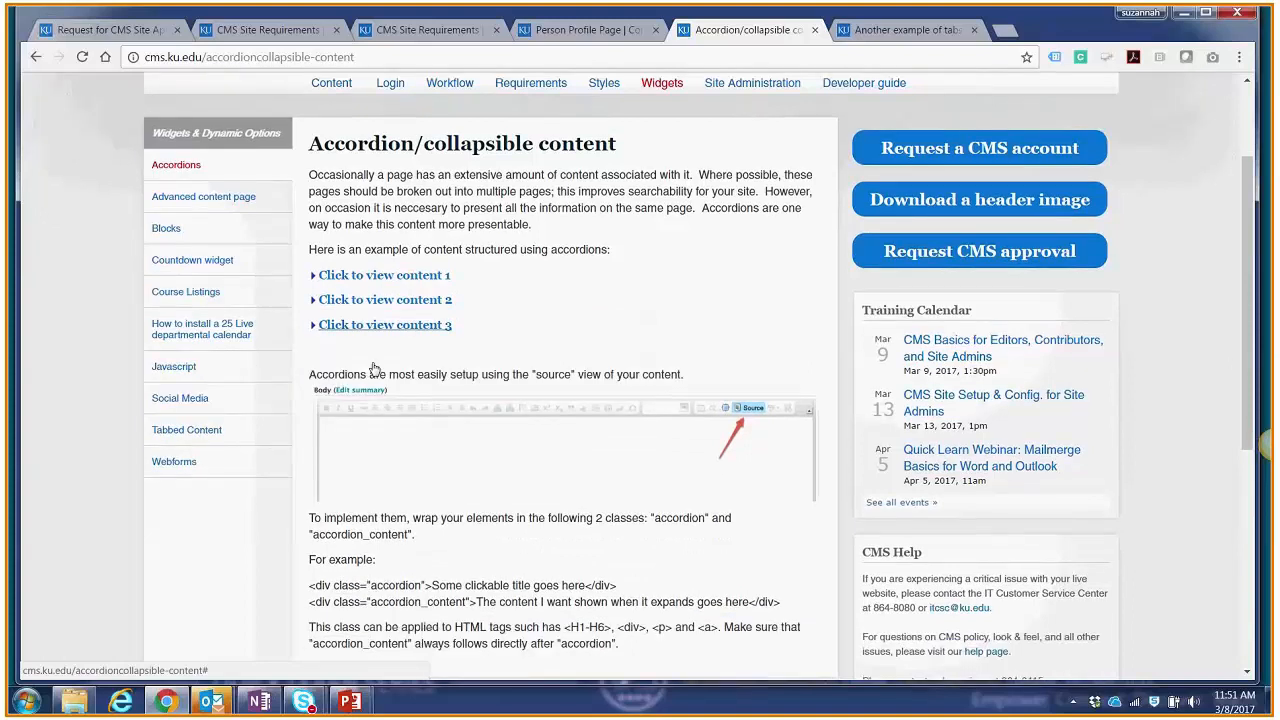
pyautogui.scroll(-2, 374, 369)
pyautogui.moveTo(780, 388); pyautogui.dragTo(303, 371)
pyautogui.hotkey('ctrl', 'c')
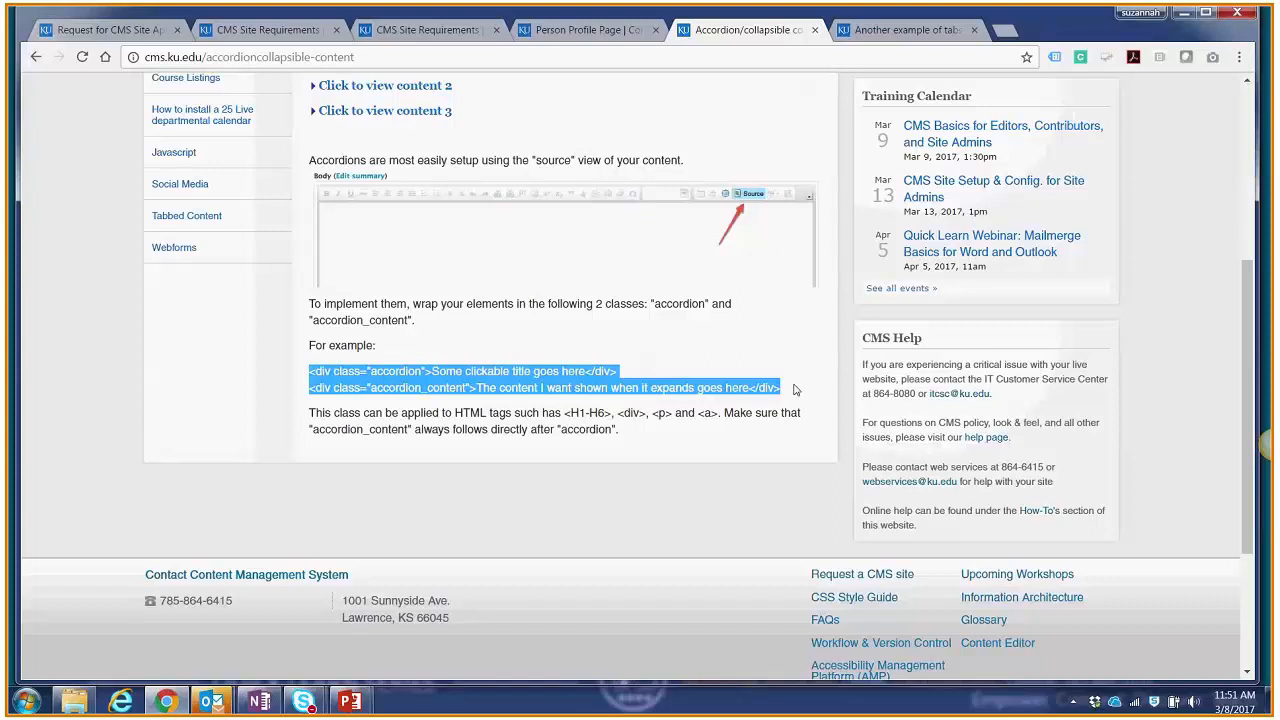
# Step: Start a new draft of "Another example of tabs" and paste the accordion code below the tab box code in the plain text body
pyautogui.click(908, 33)
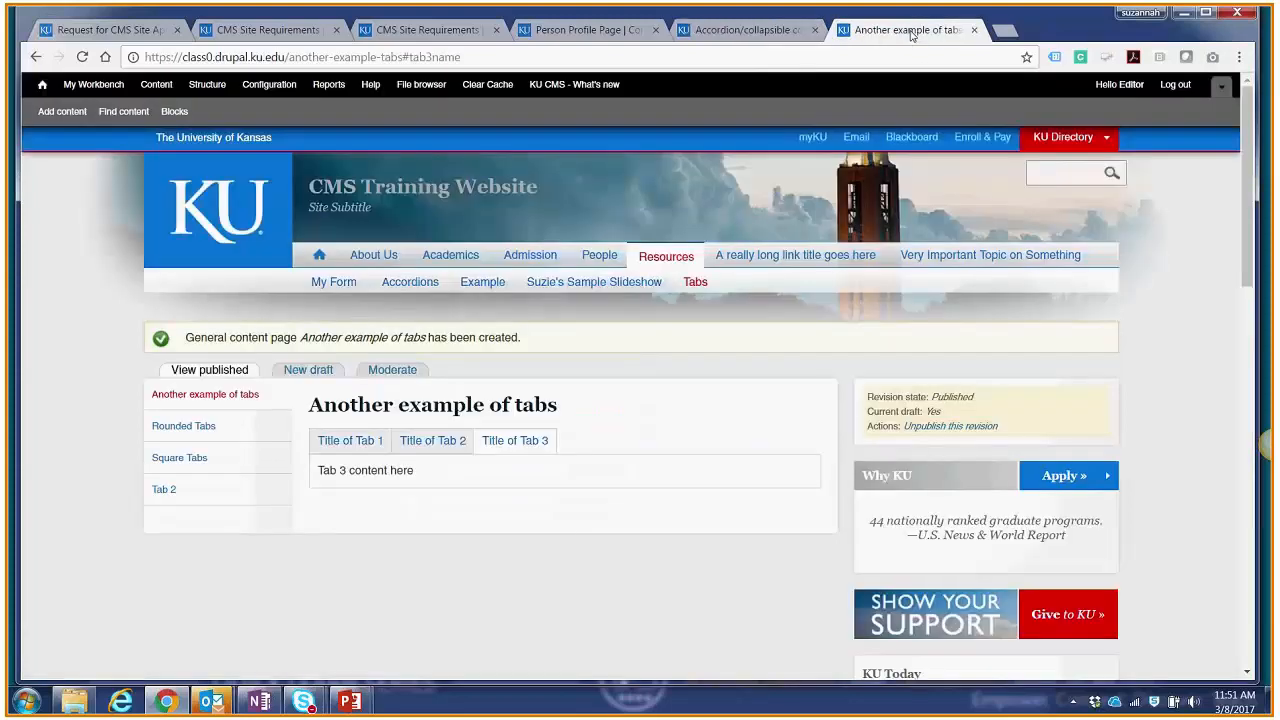
pyautogui.click(316, 374)
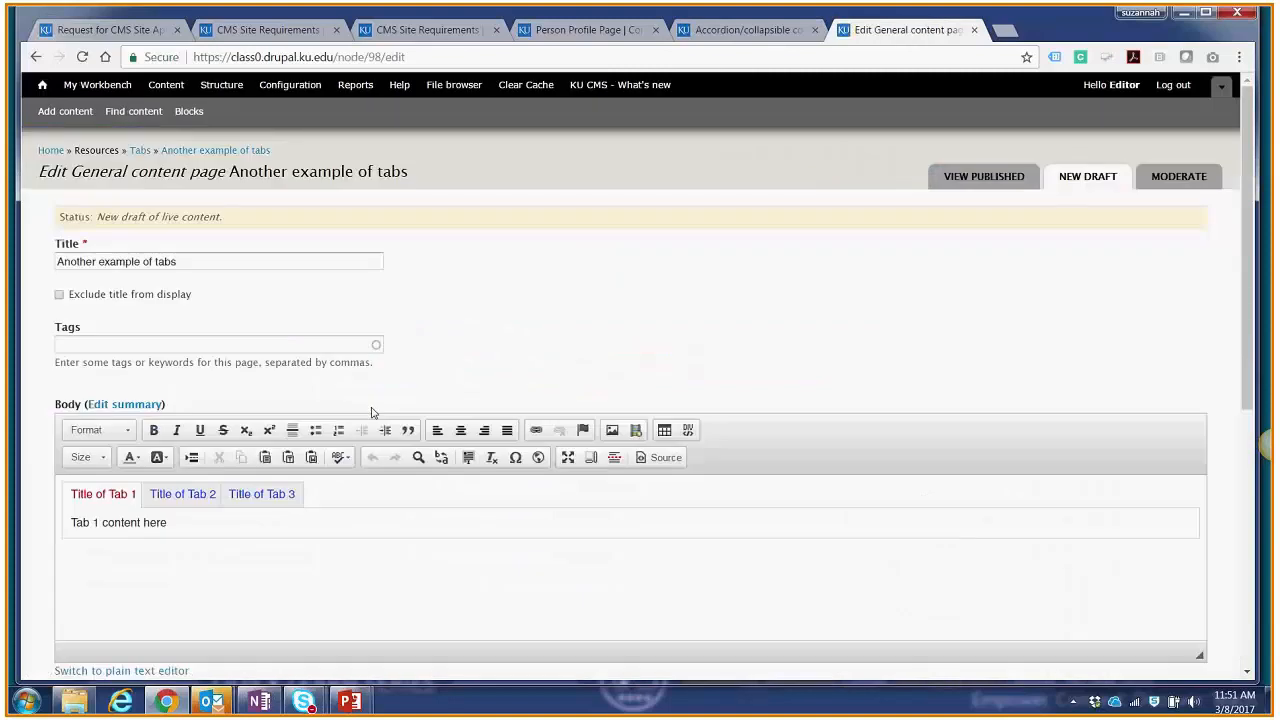
pyautogui.scroll(-2, 371, 412)
pyautogui.click(102, 541)
pyautogui.click(116, 545)
pyautogui.press('Return')
pyautogui.hotkey('ctrl', 'v')
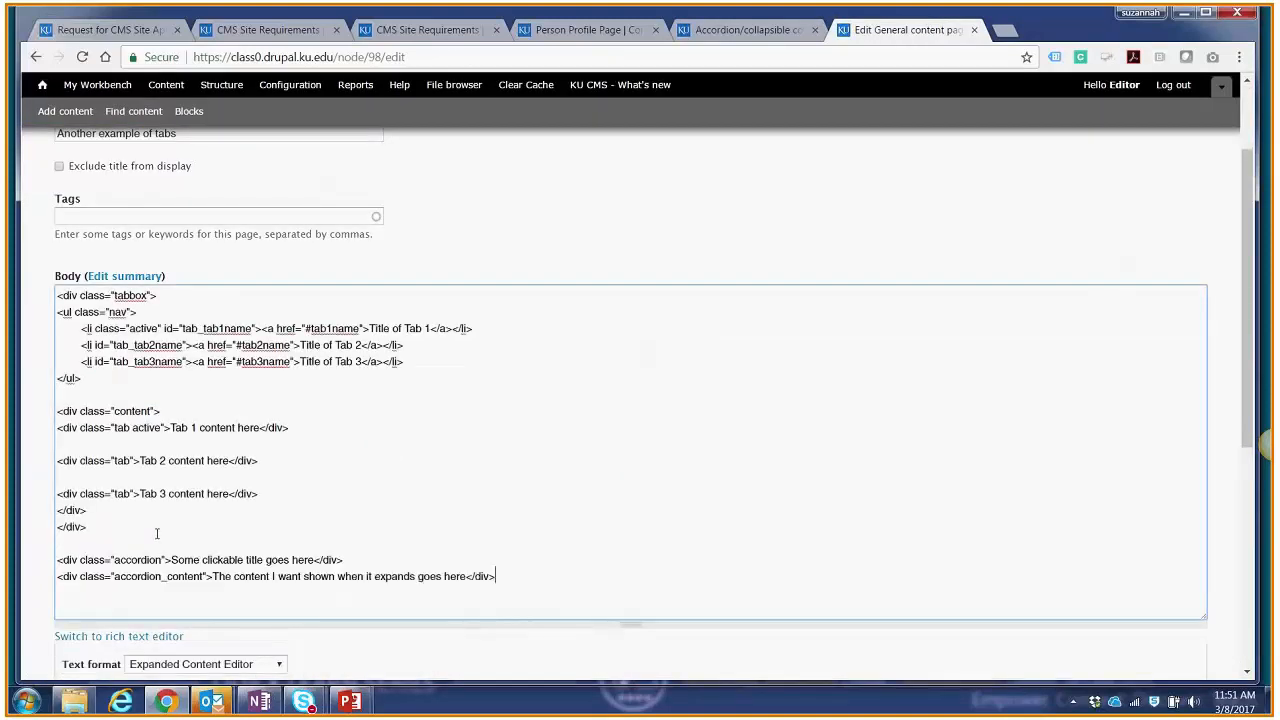
# Step: Replace the accordion's placeholder title in the body code with "Going to be the heading that's viewable."
pyautogui.scroll(-3, 156, 533)
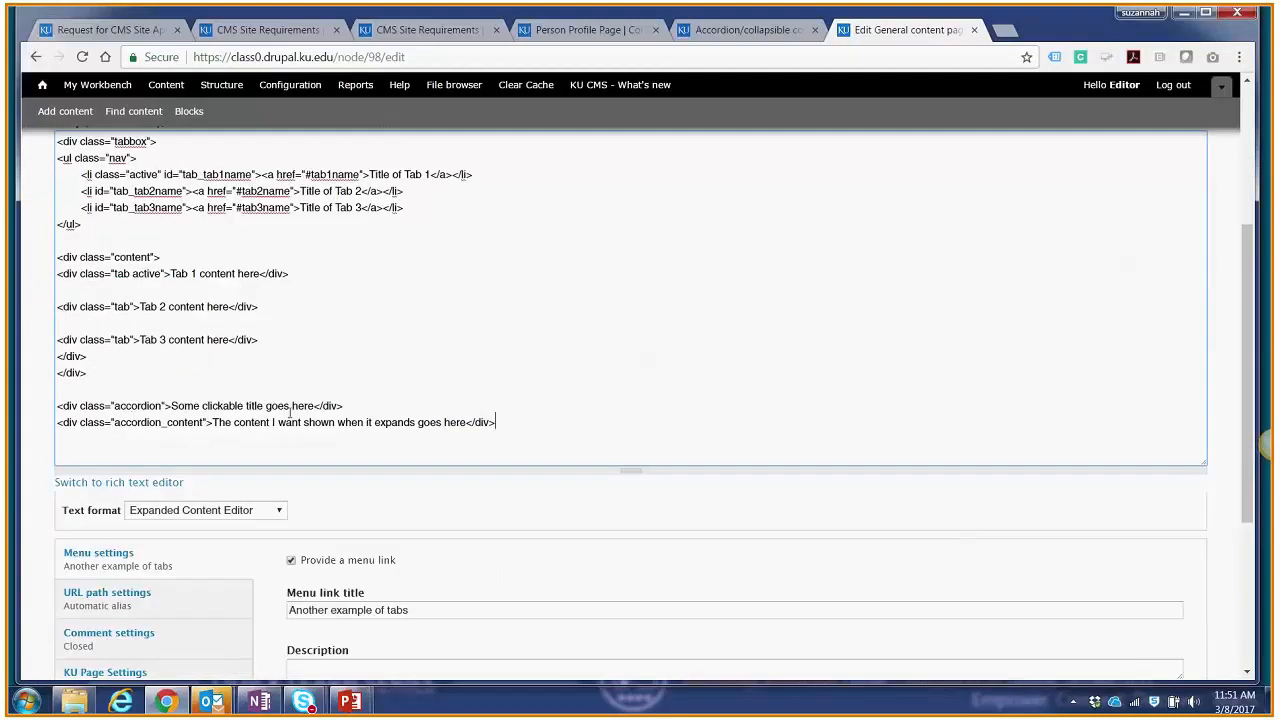
pyautogui.moveTo(314, 406); pyautogui.dragTo(171, 406)
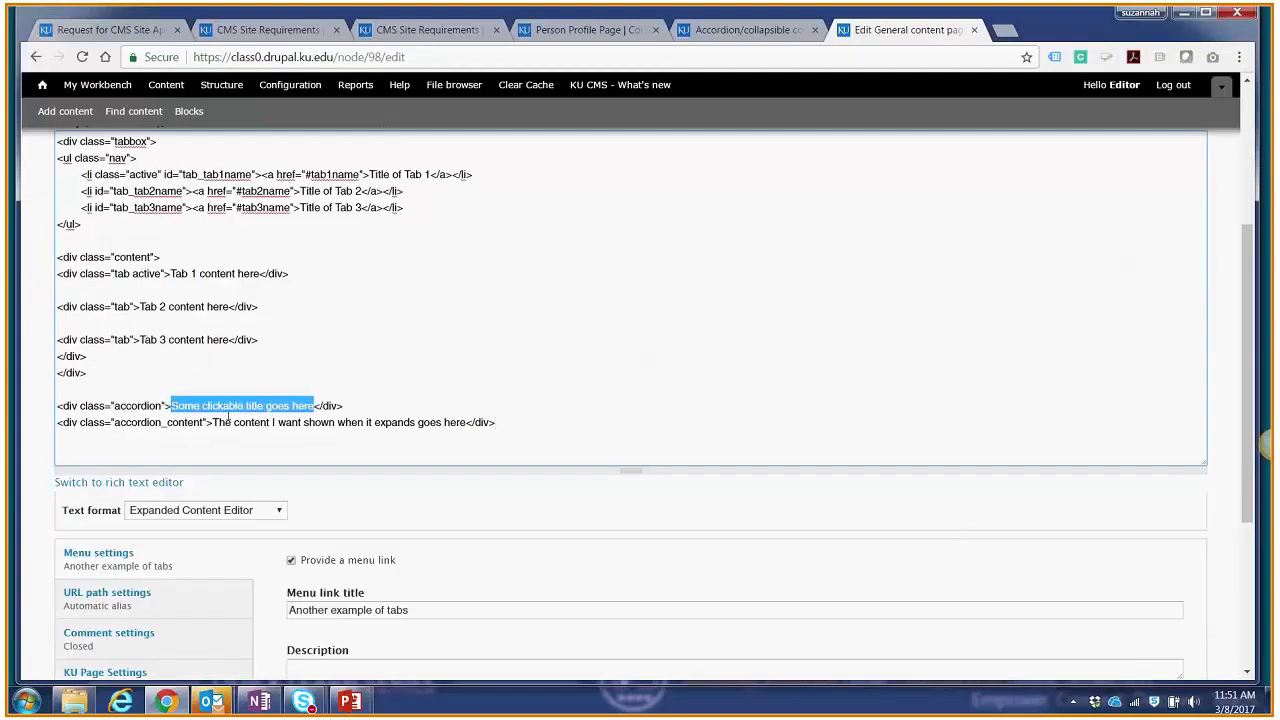
pyautogui.write('Going to ')
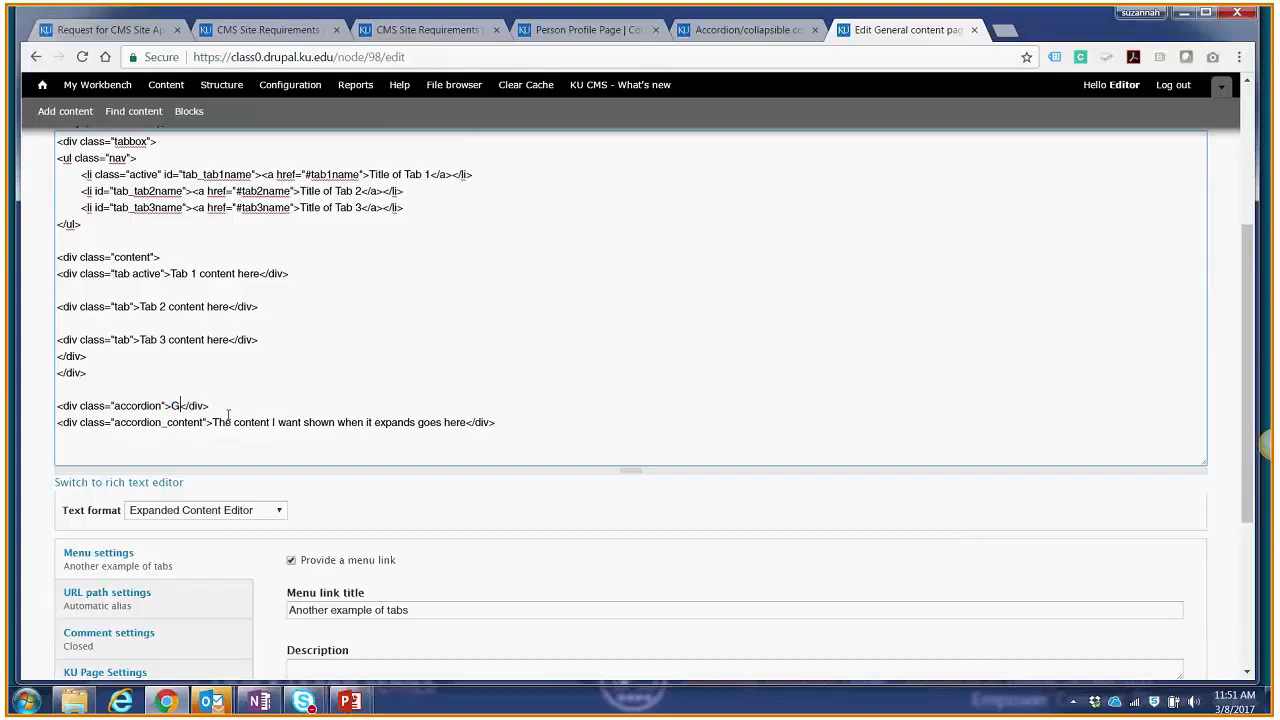
pyautogui.write('be the heading that')
pyautogui.press('BackSpace')
pyautogui.write("'s viewable.")
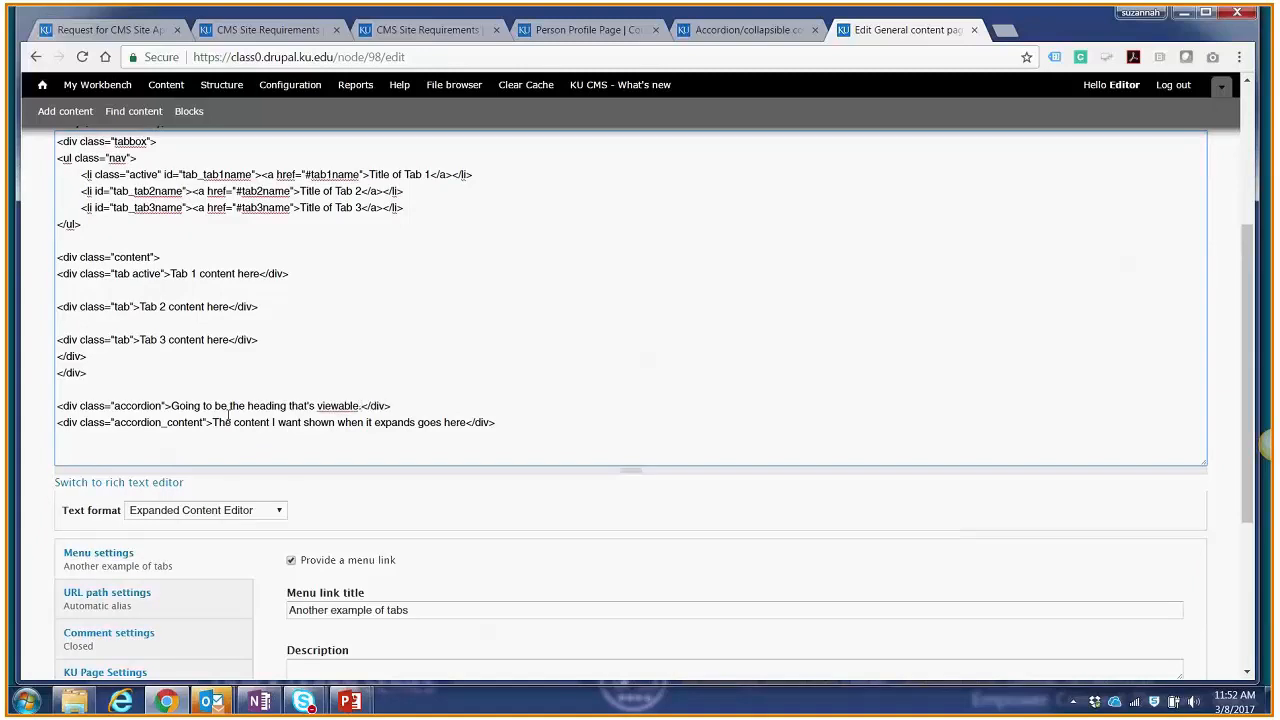
# Step: Publish the edited draft with the accordion, and expand and collapse the accordion on the live page
pyautogui.click(336, 422)
pyautogui.scroll(-3, 468, 422)
pyautogui.click(332, 506)
pyautogui.click(318, 555)
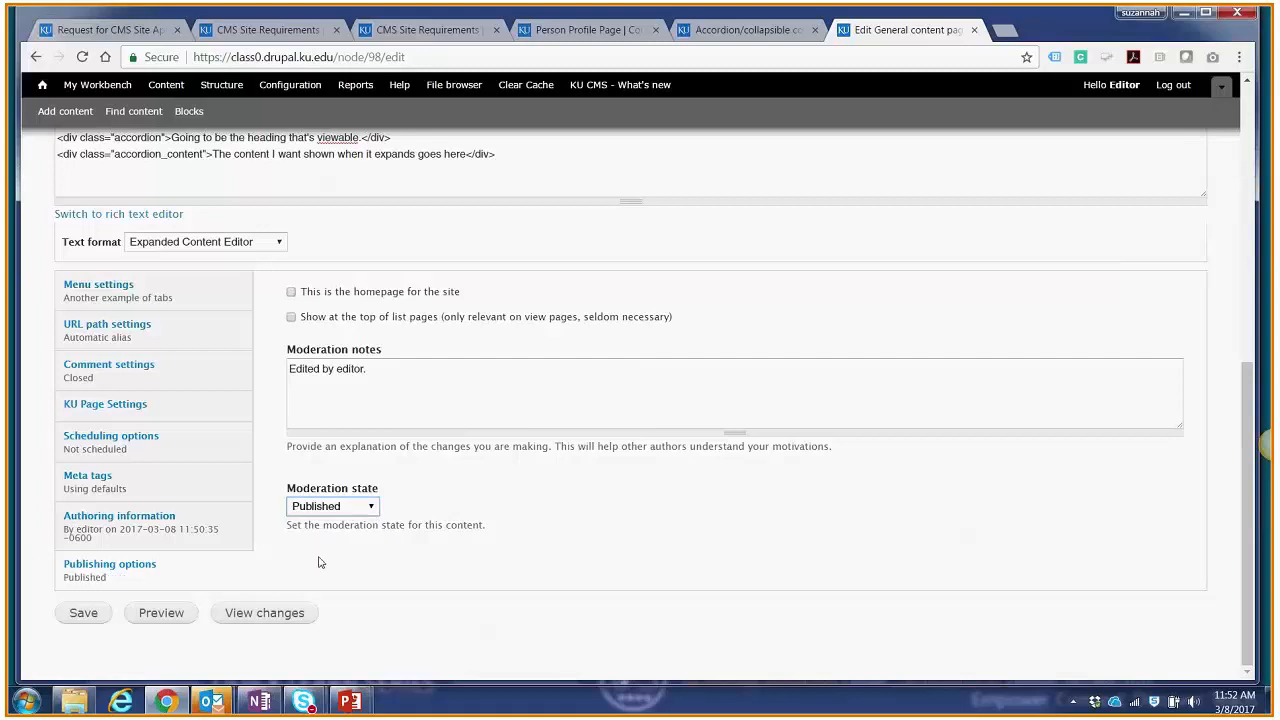
pyautogui.click(98, 618)
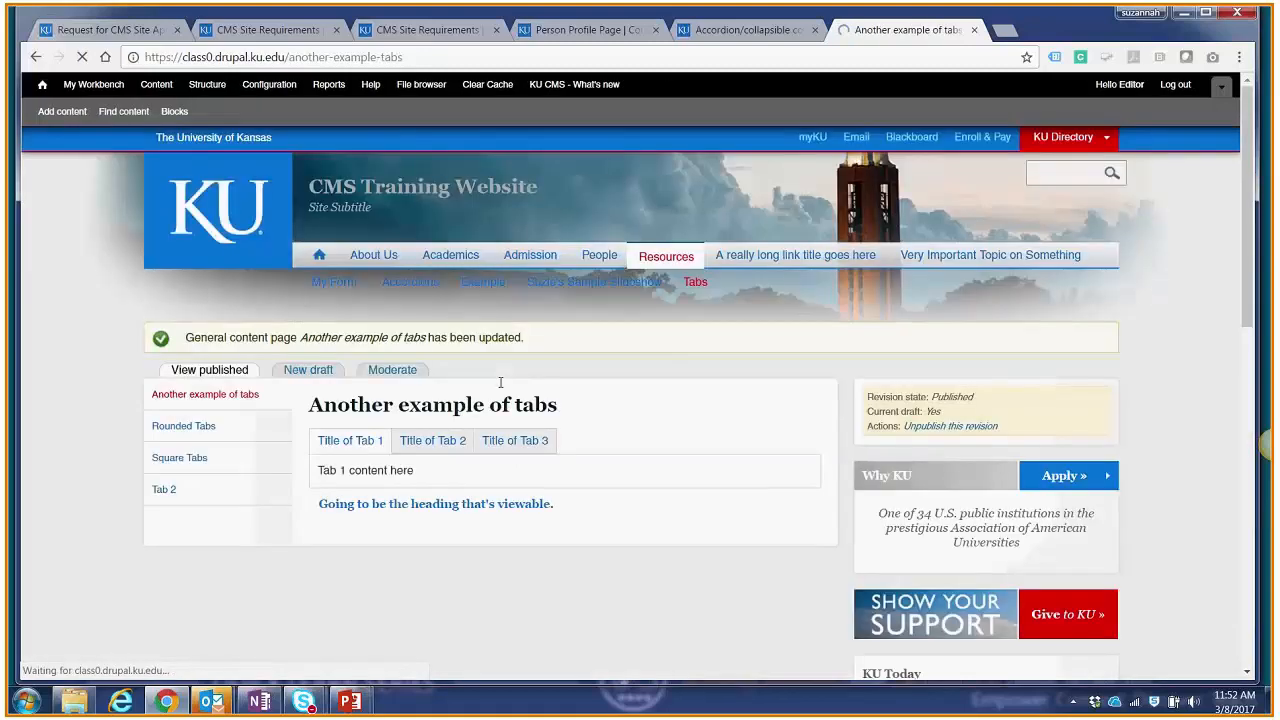
pyautogui.click(462, 506)
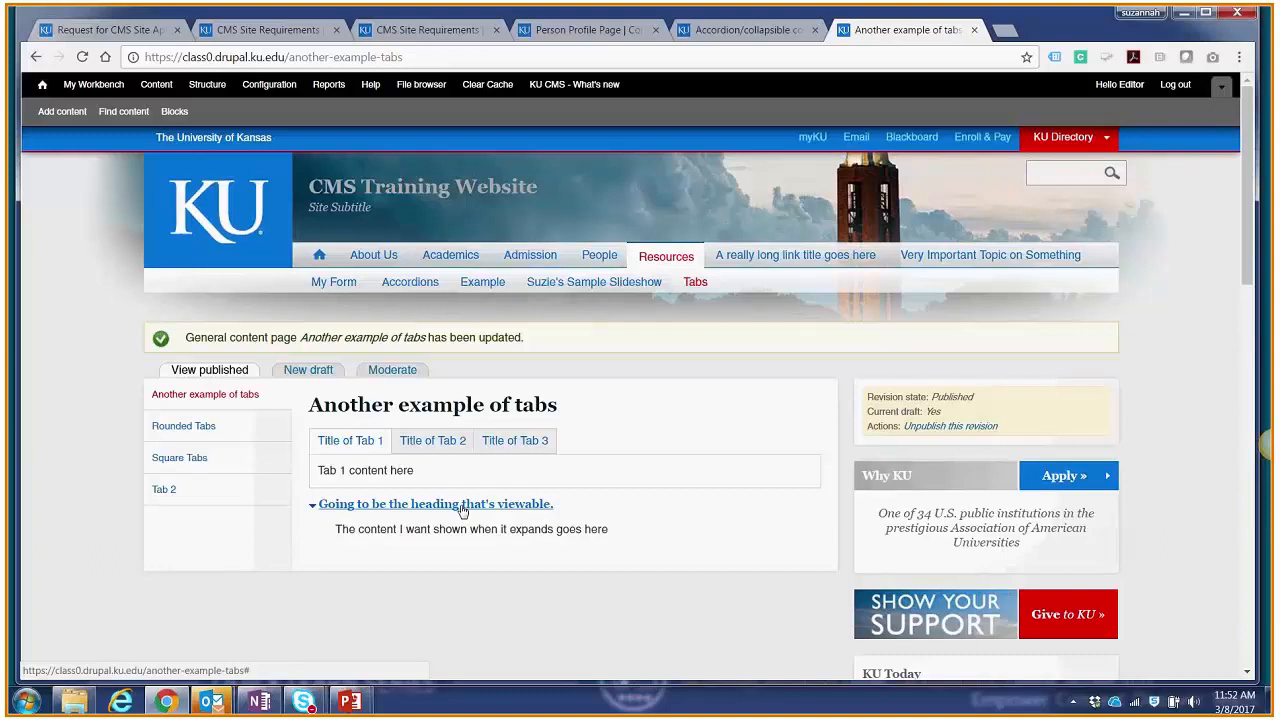
pyautogui.click(462, 506)
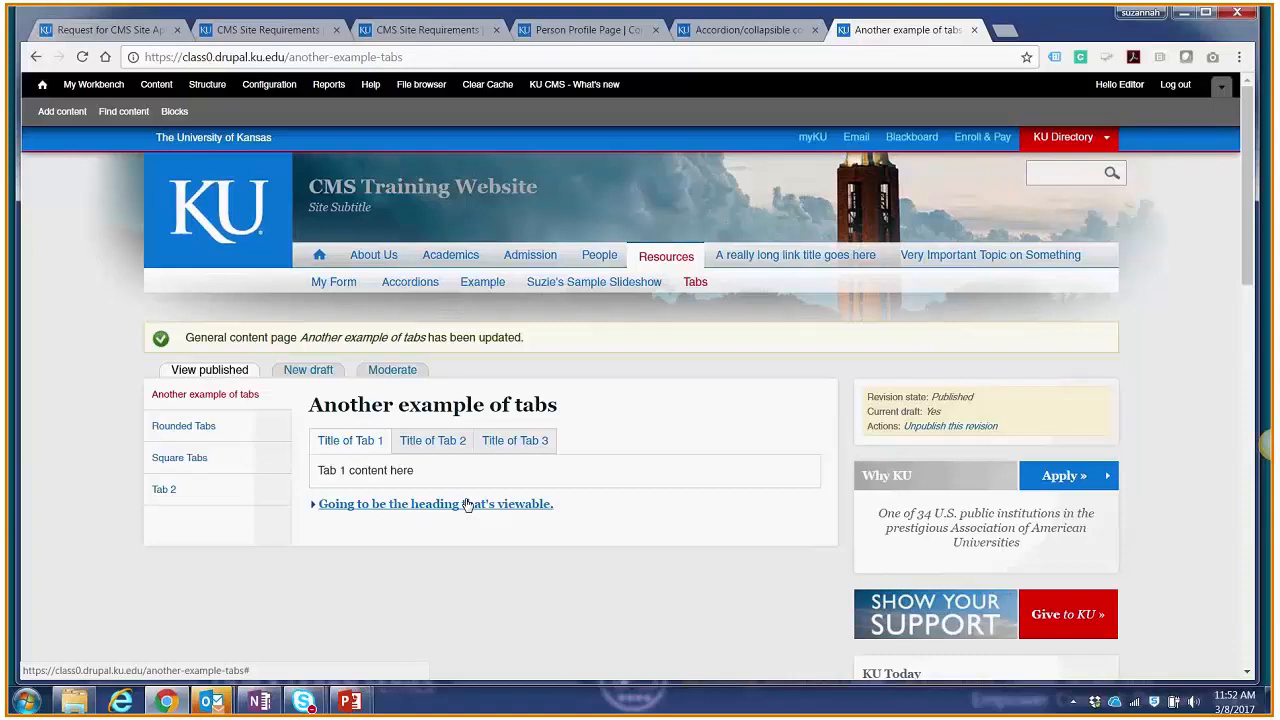
# Step: Search the page for the word "expand" while the accordion is collapsed, and close the search
pyautogui.hotkey('ctrl', 'f')
pyautogui.write('e')
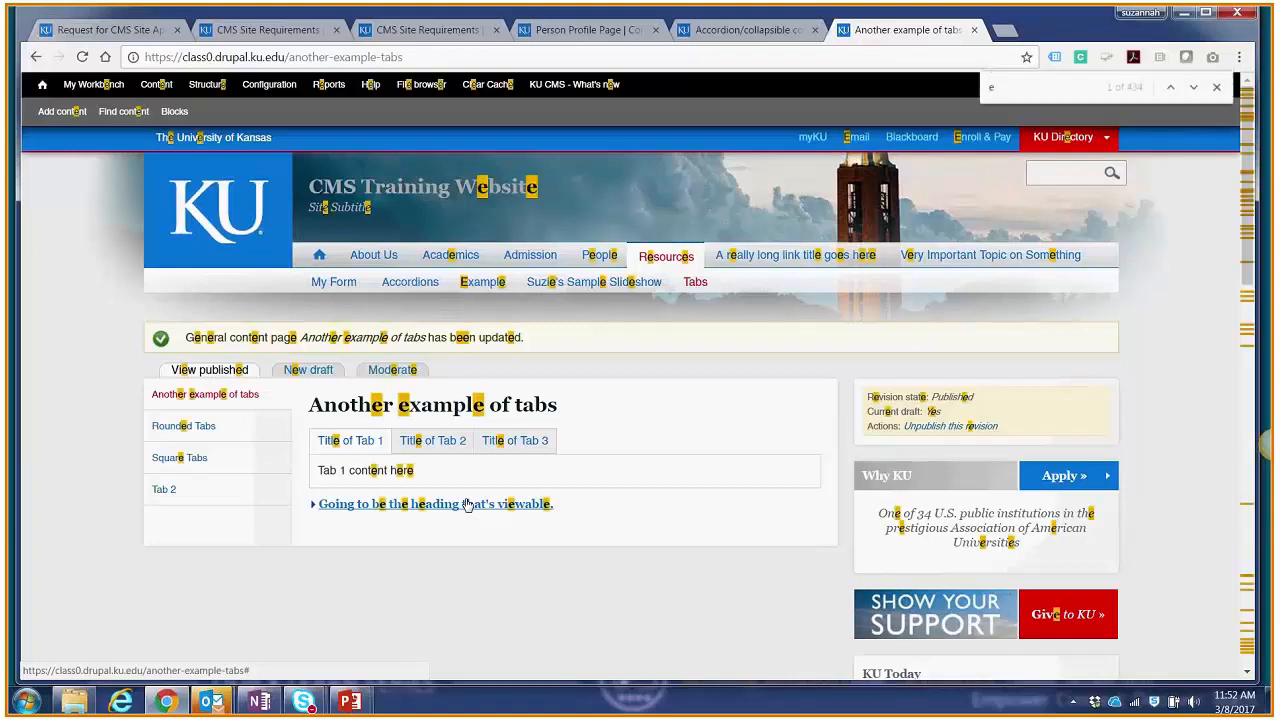
pyautogui.write('xp')
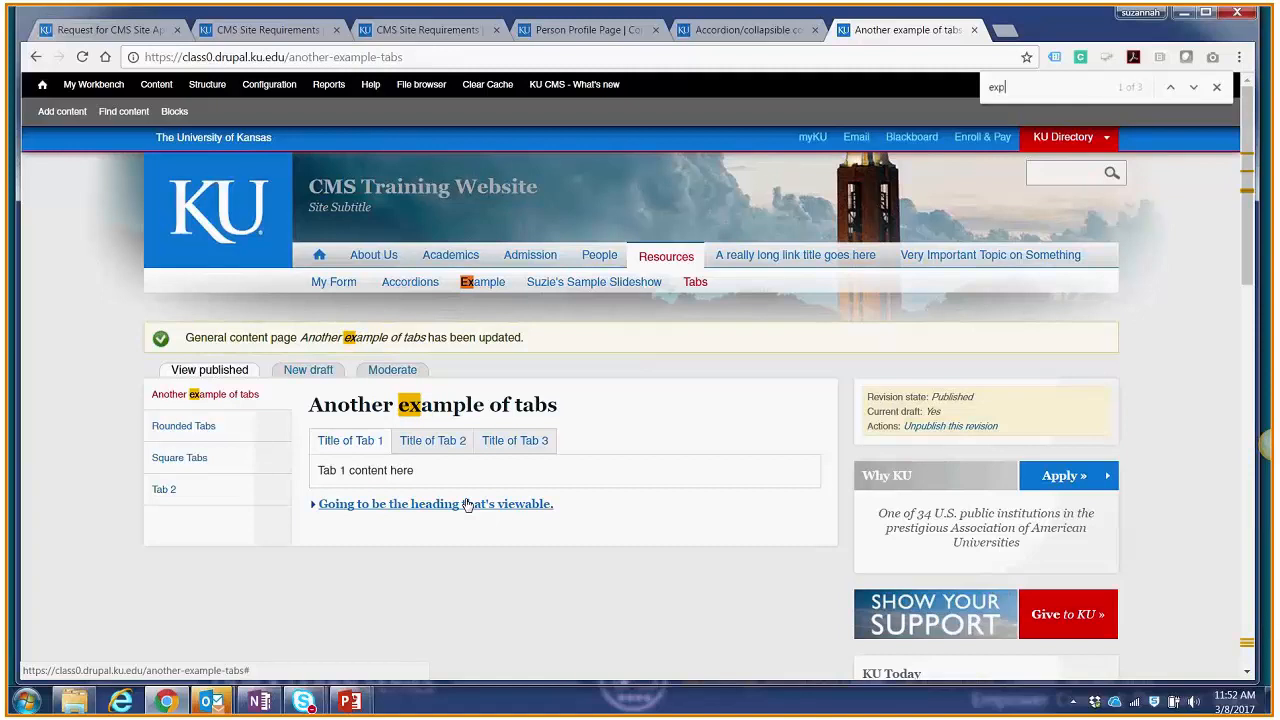
pyautogui.write('and')
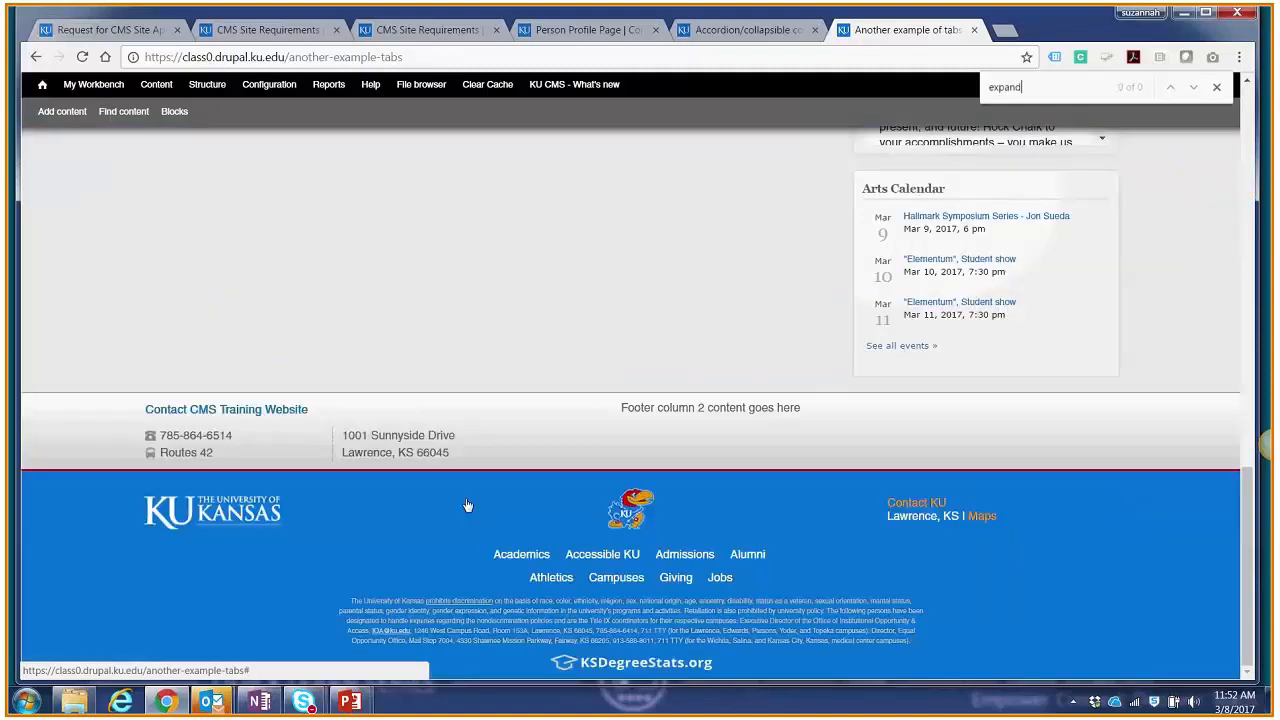
pyautogui.press('BackSpace')
pyautogui.press('BackSpace')
pyautogui.press('BackSpace')
pyautogui.press('BackSpace')
pyautogui.press('BackSpace')
pyautogui.press('BackSpace')
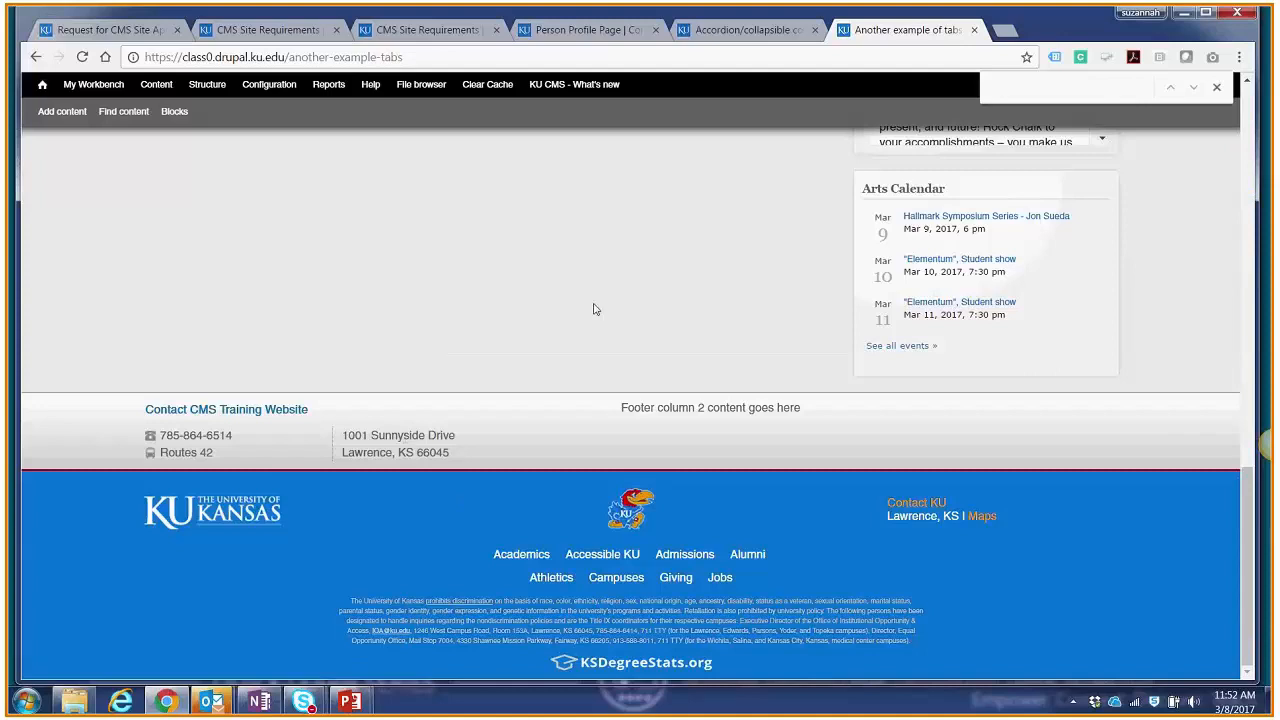
pyautogui.scroll(4, 593, 309)
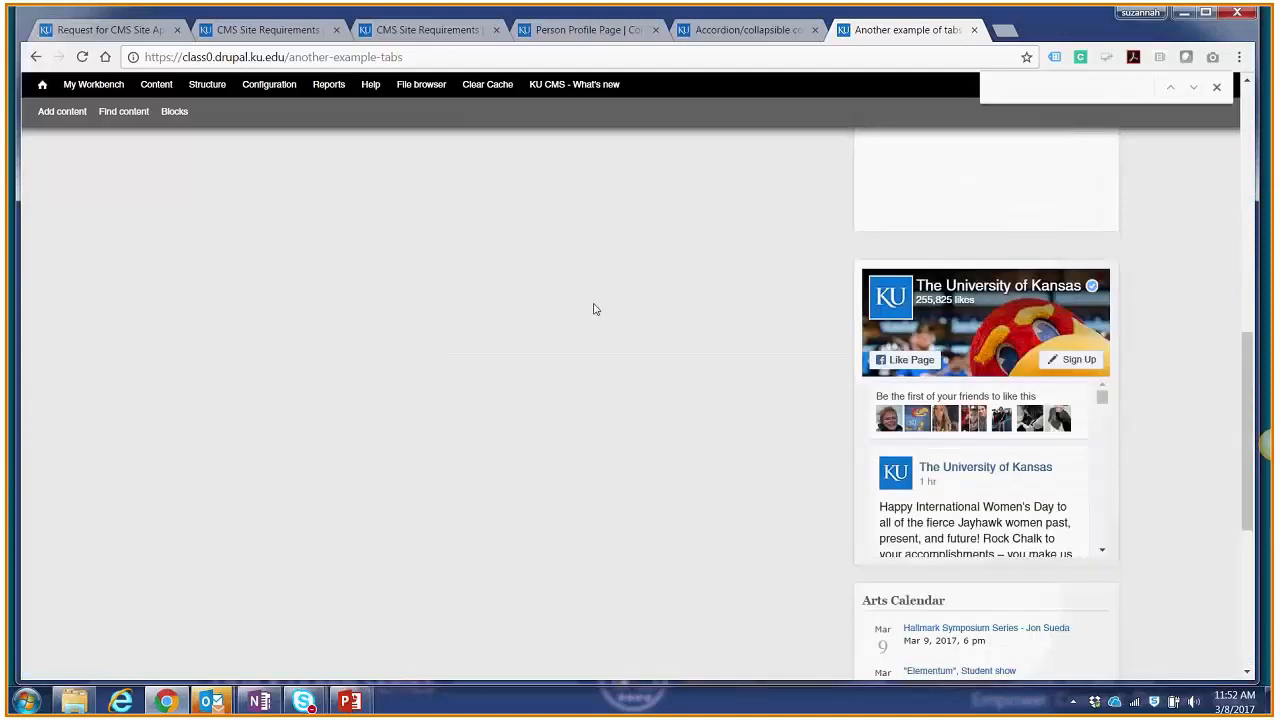
pyautogui.scroll(6, 595, 309)
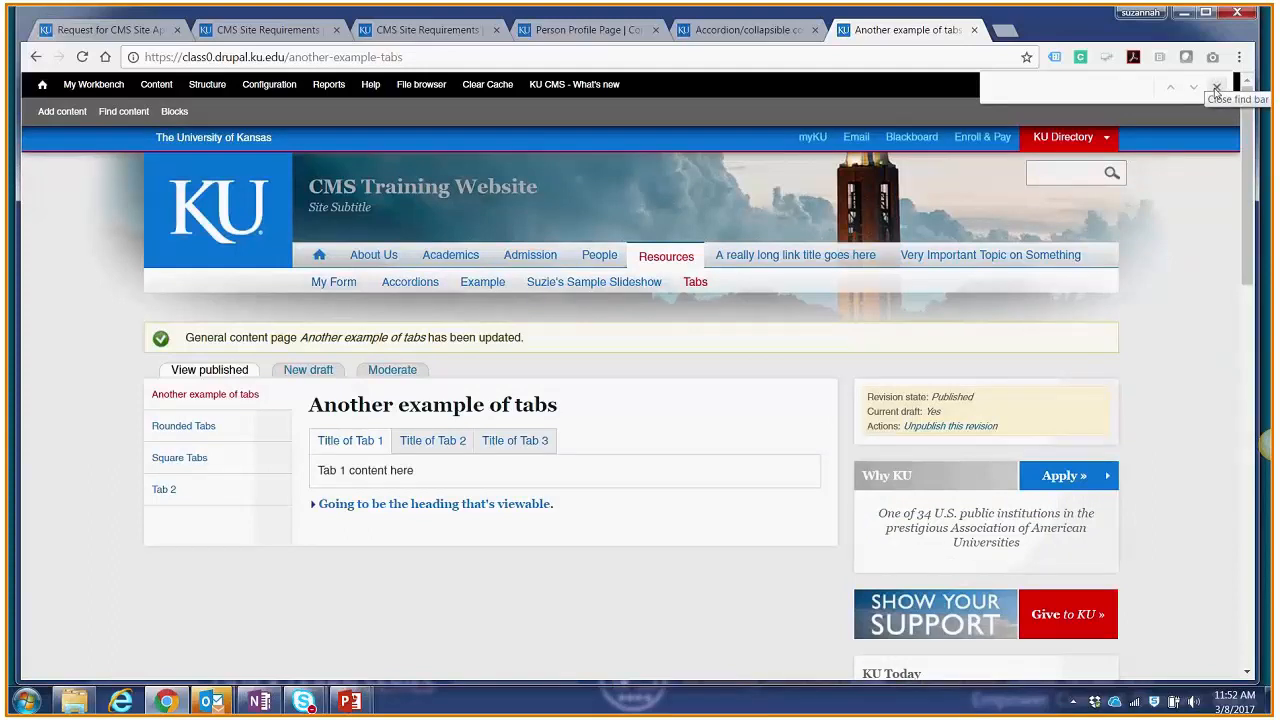
pyautogui.click(1217, 87)
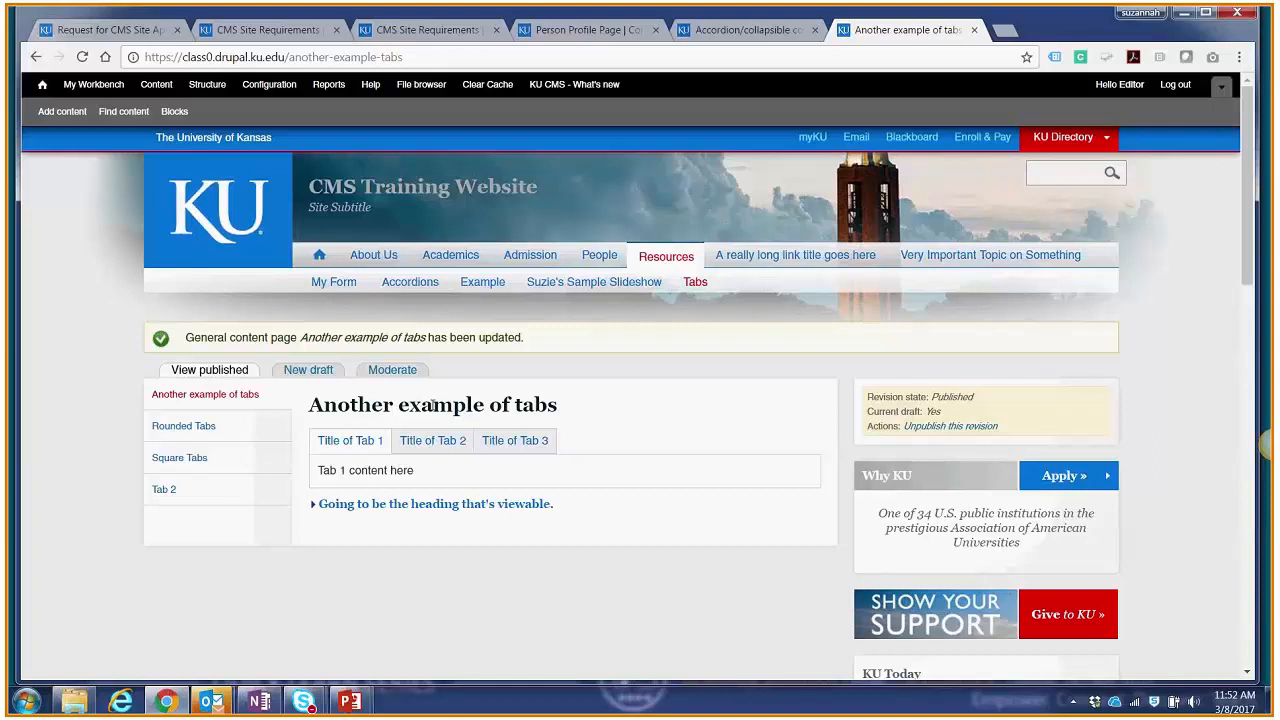
# Step: Minimize the browser to return to the PowerPoint slide show, and advance to the Training slide
pyautogui.click(1184, 13)
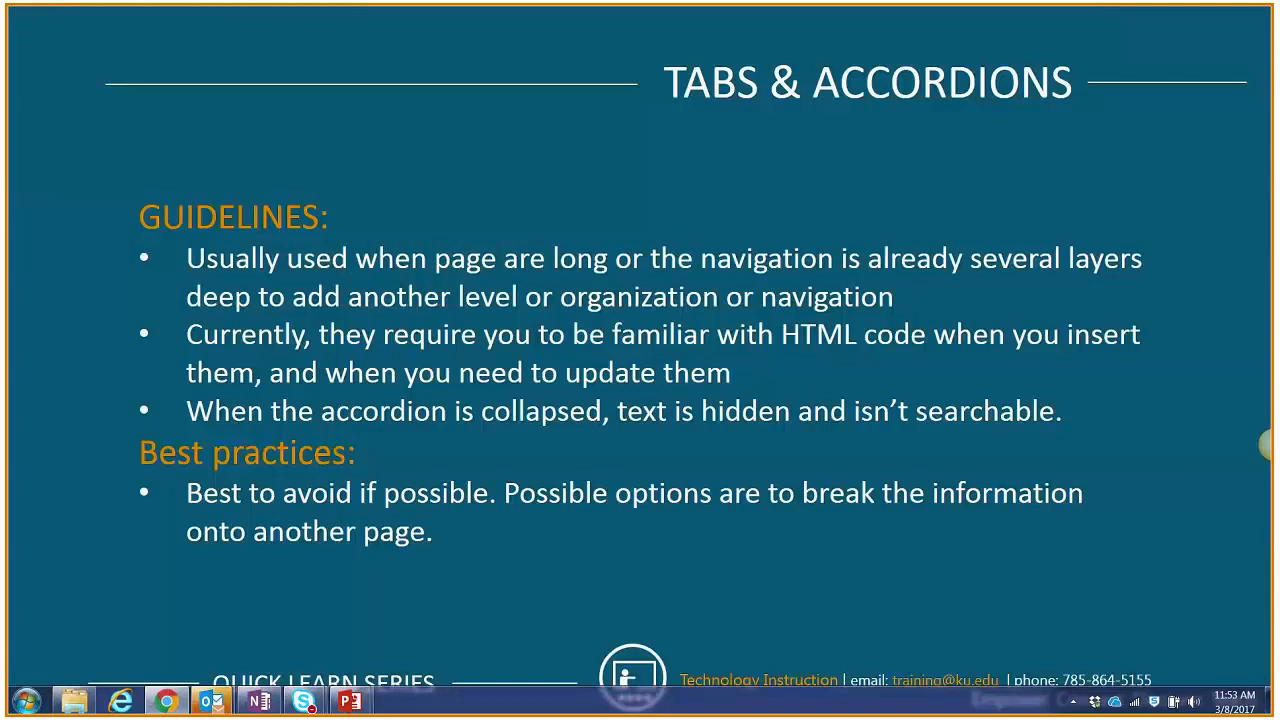
pyautogui.click(787, 210)
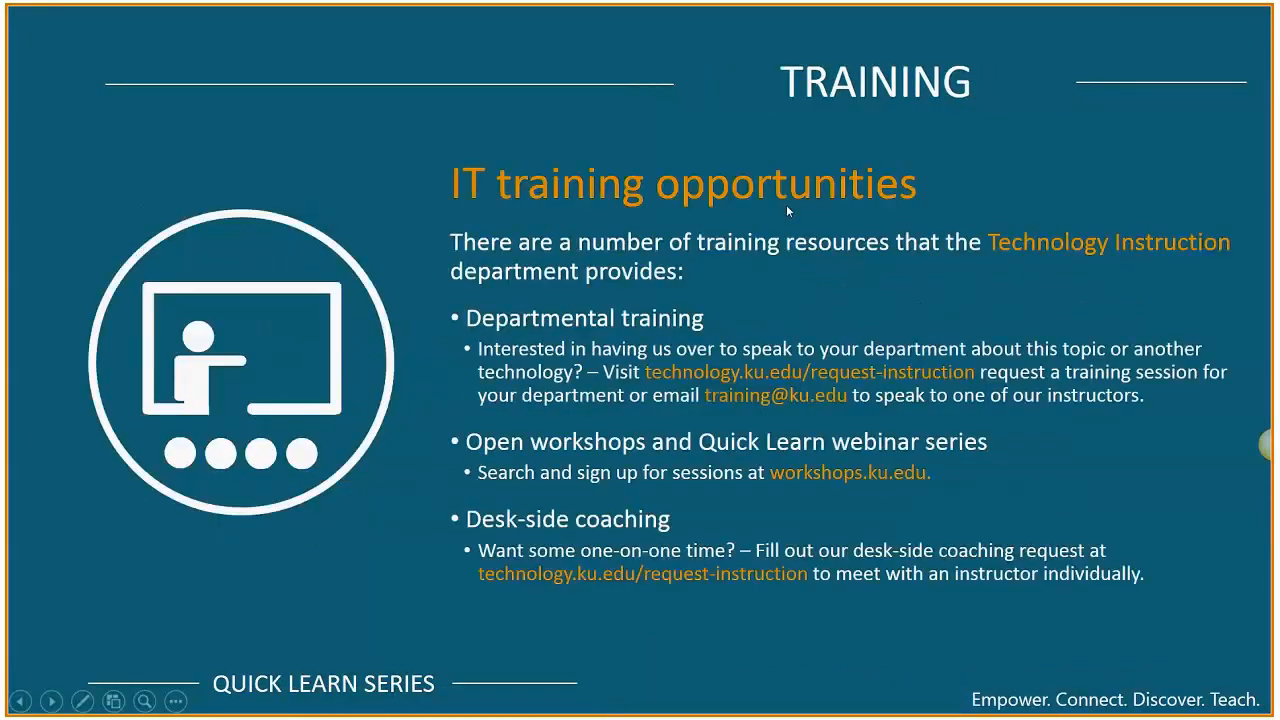